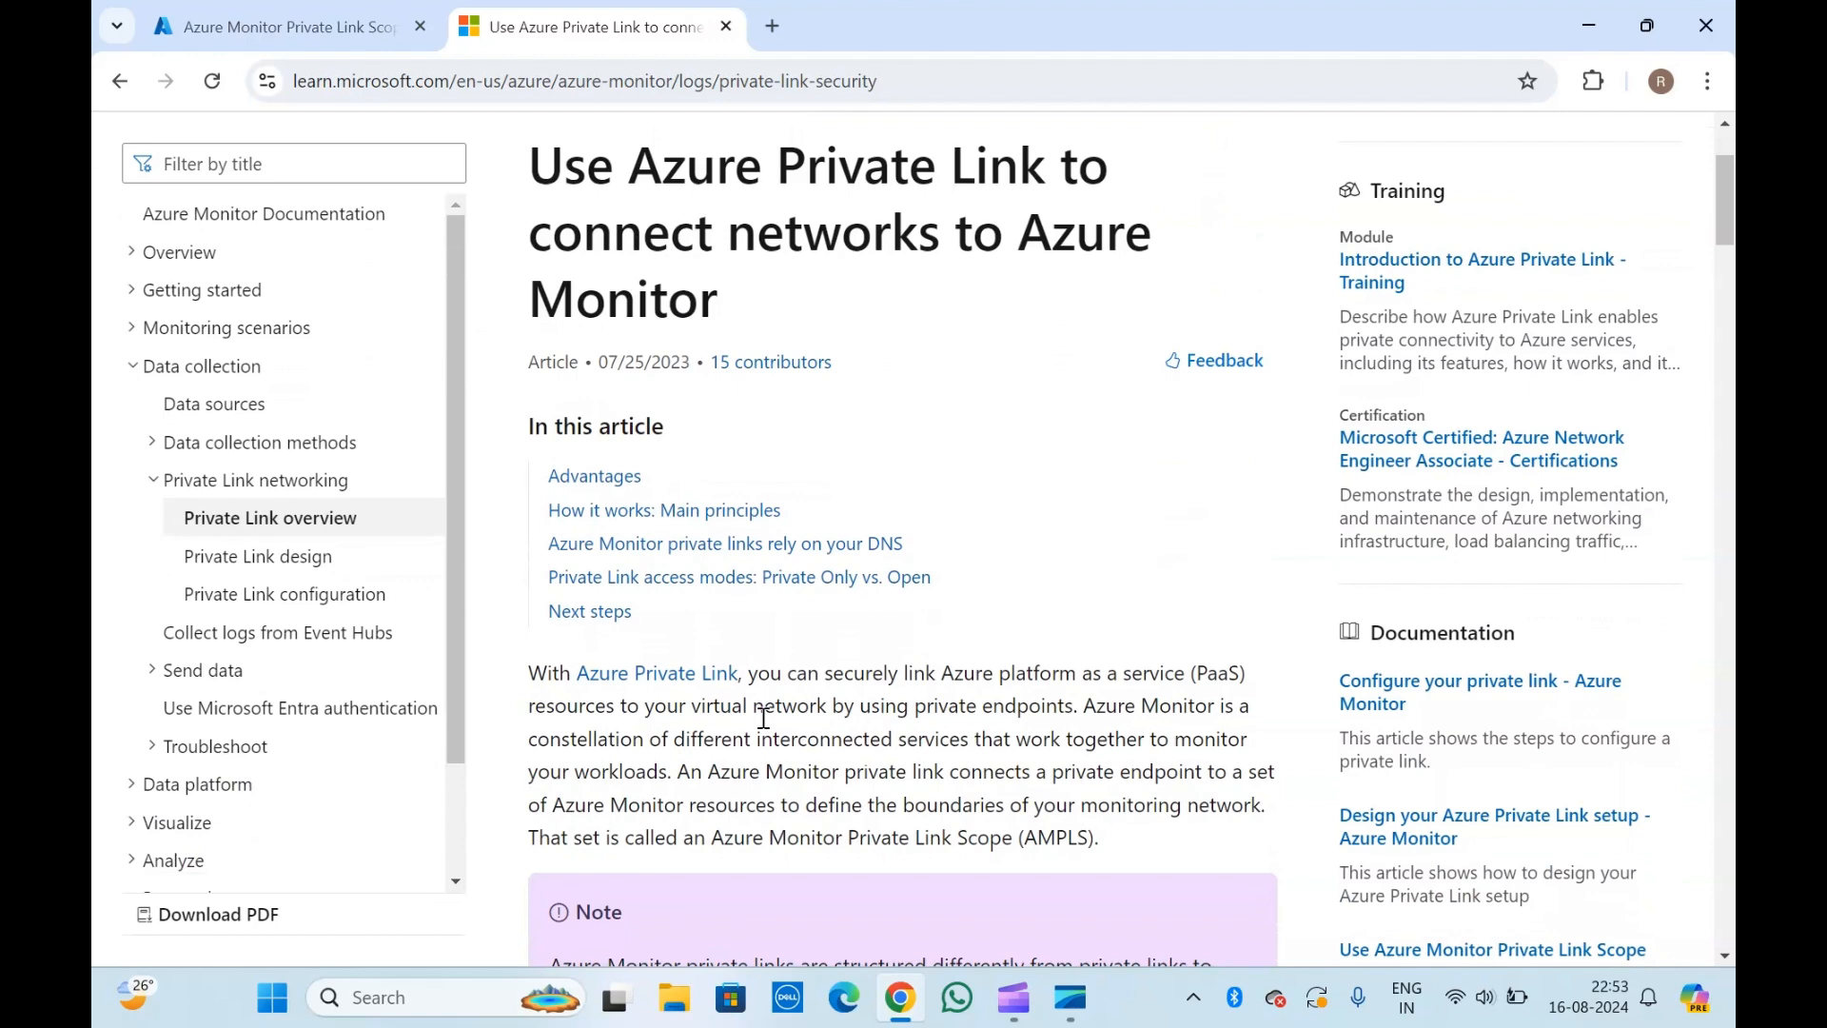
# Examine the Azure Private Link article's opening and the usage description on the portal's Azure Monitor Private Link Scopes page.
pyautogui.scroll(-1, 764, 719)
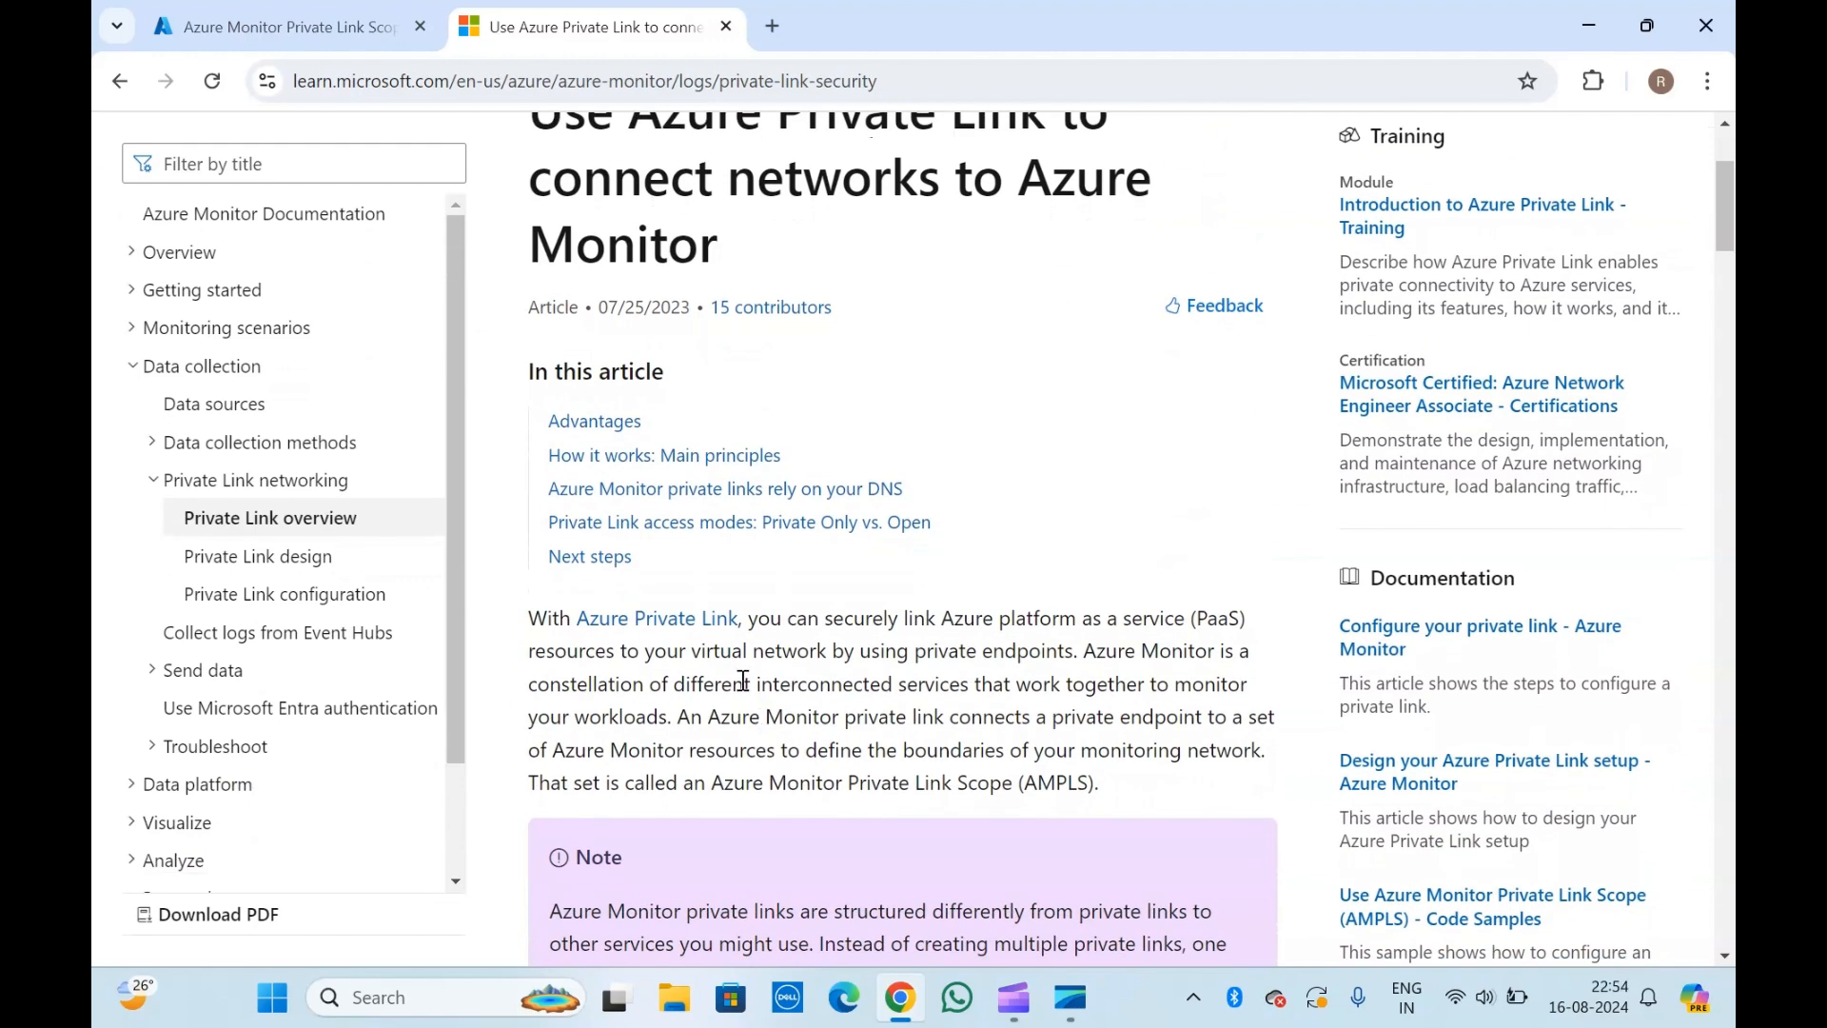
pyautogui.scroll(3, 631, 203)
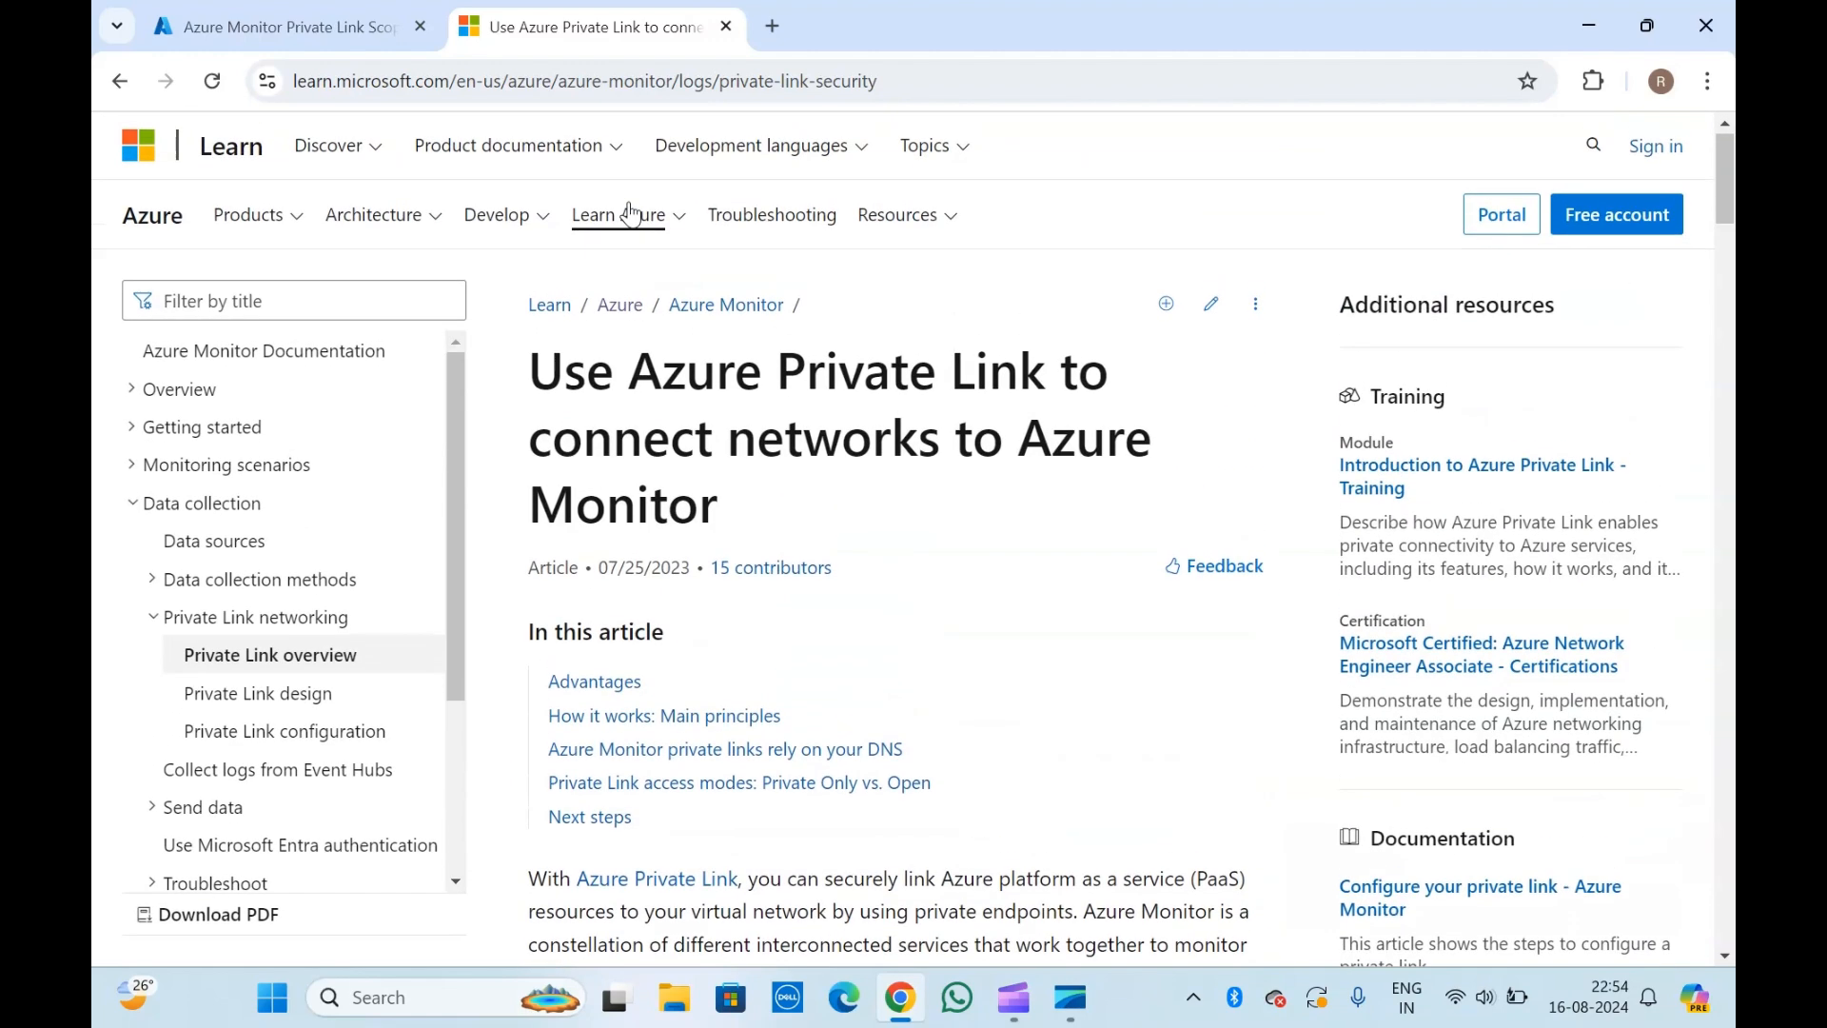
pyautogui.scroll(-2, 612, 443)
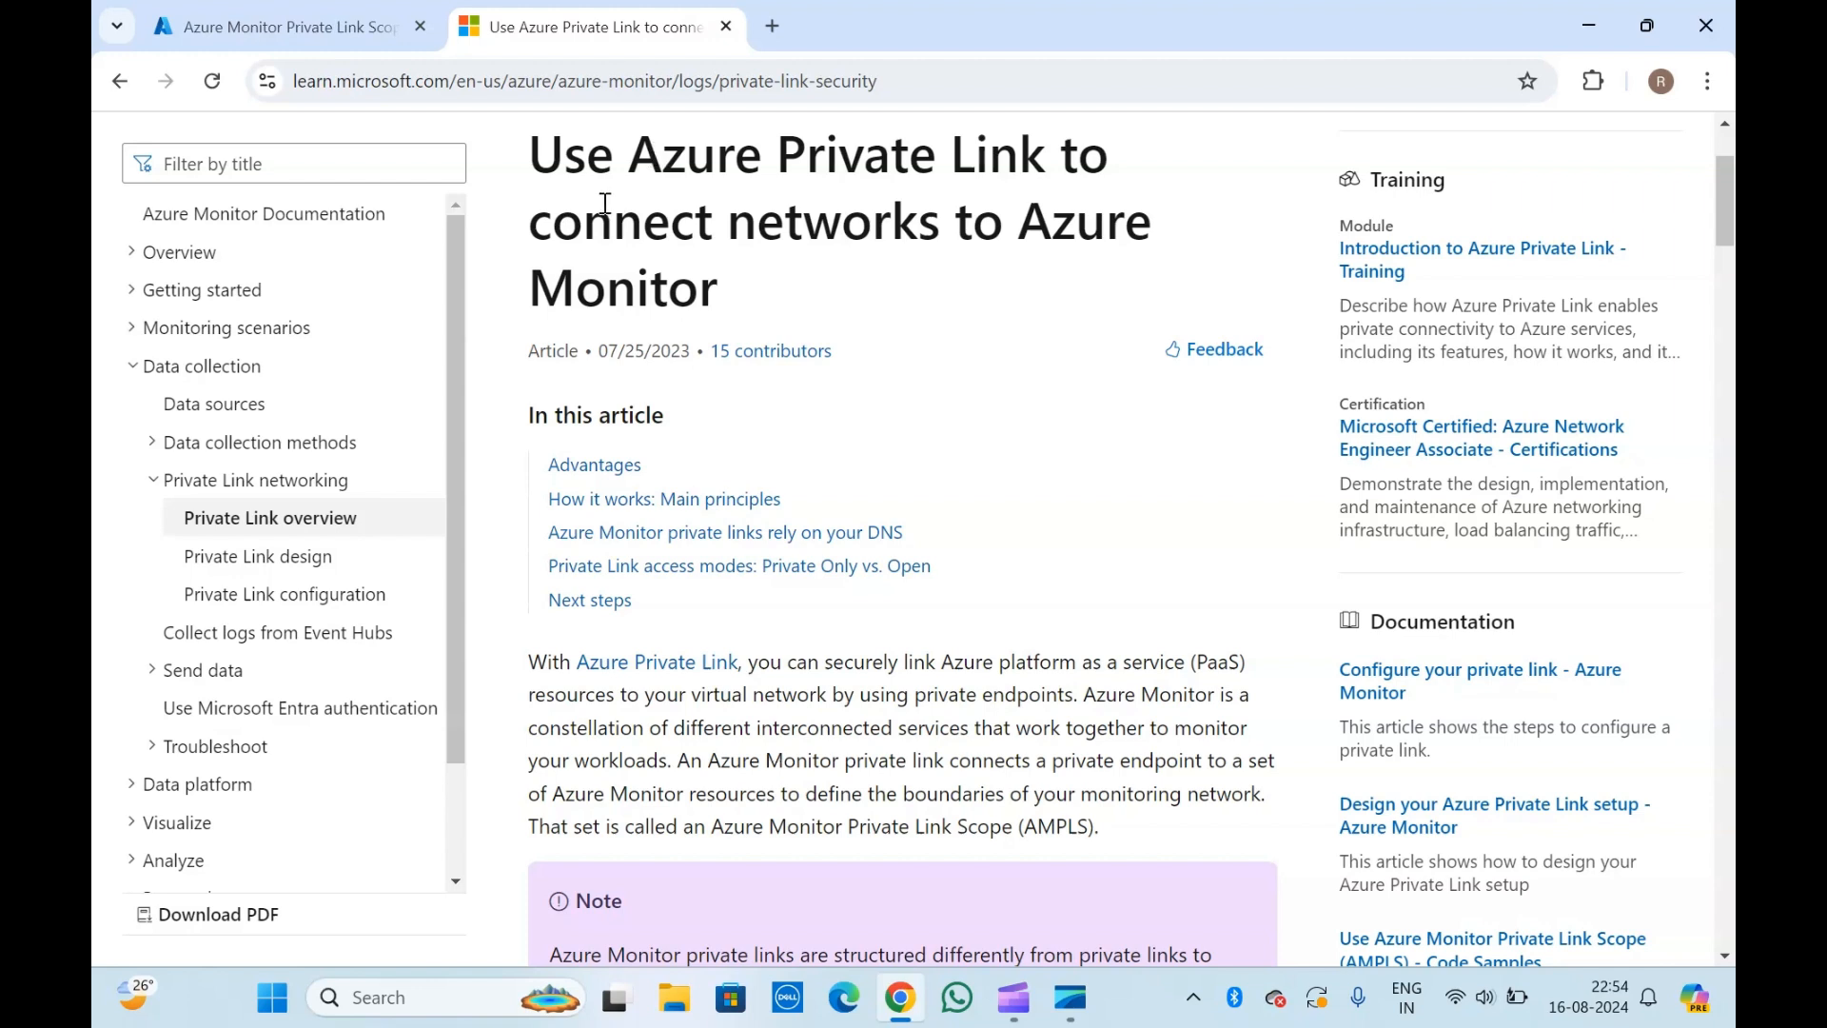
pyautogui.click(367, 21)
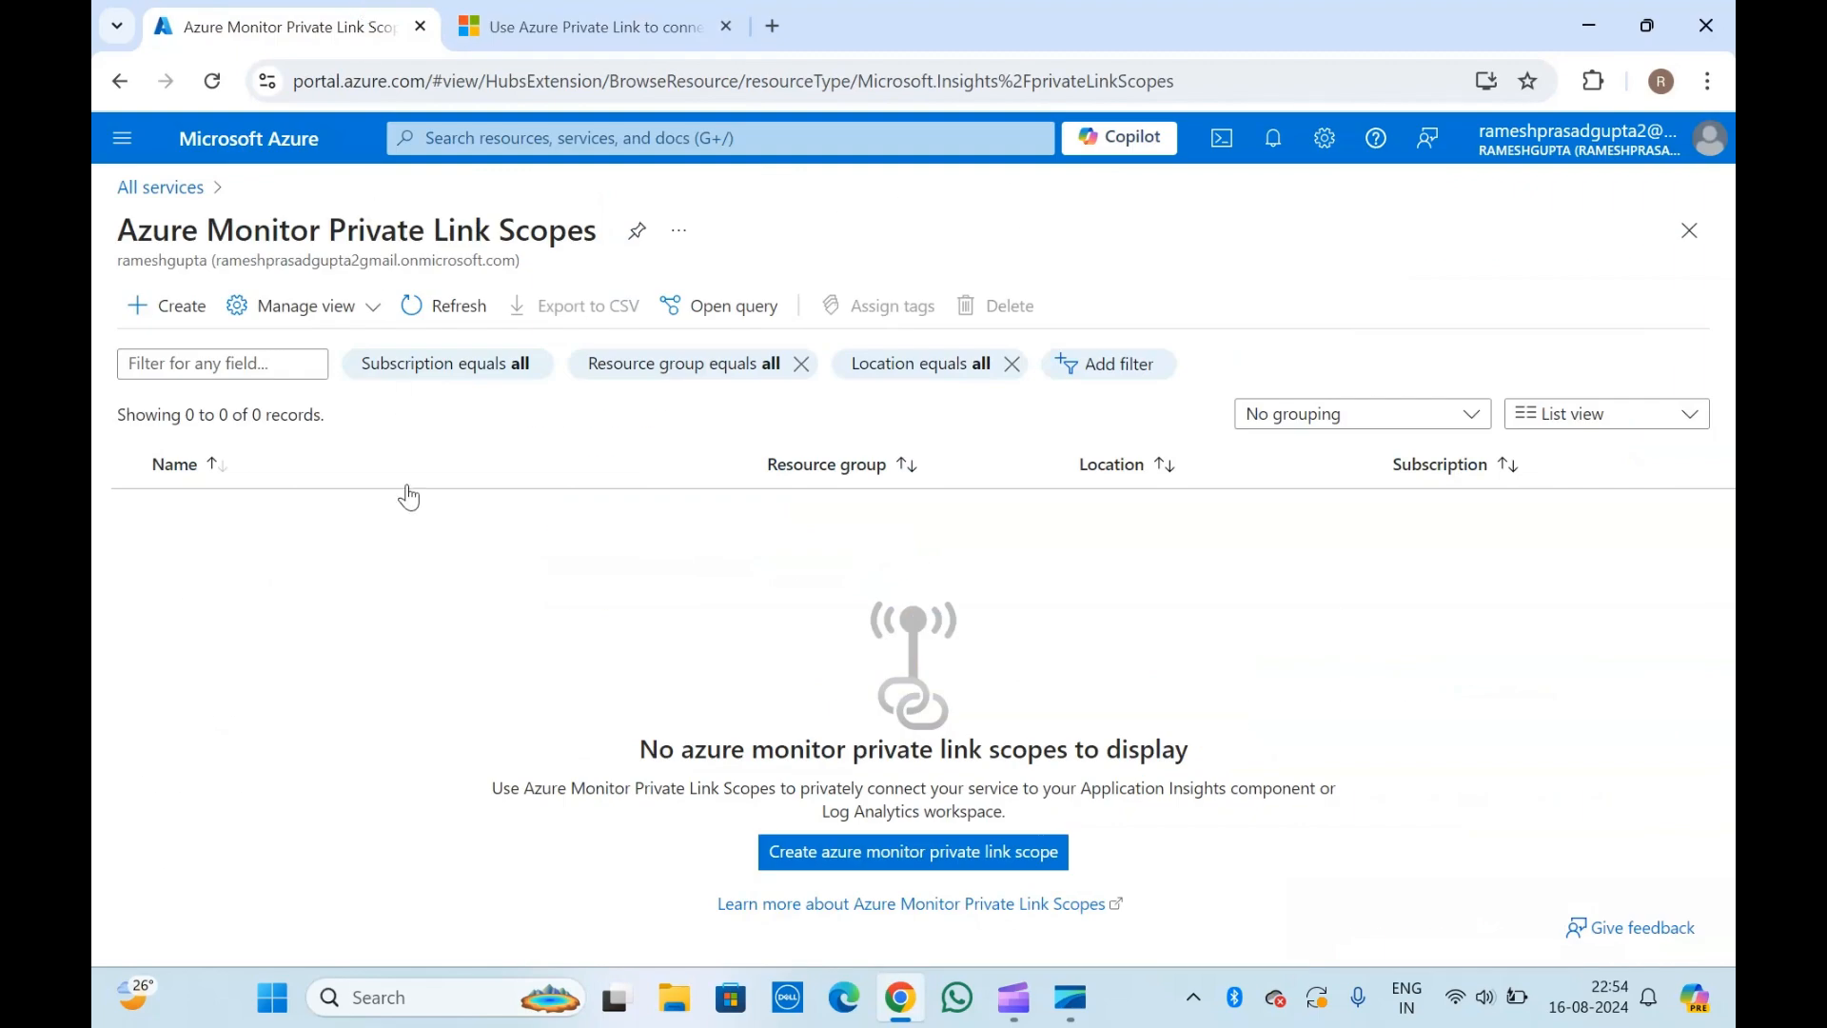
pyautogui.moveTo(240, 235); pyautogui.dragTo(548, 226)
pyautogui.click(548, 225)
pyautogui.moveTo(497, 793); pyautogui.dragTo(798, 790)
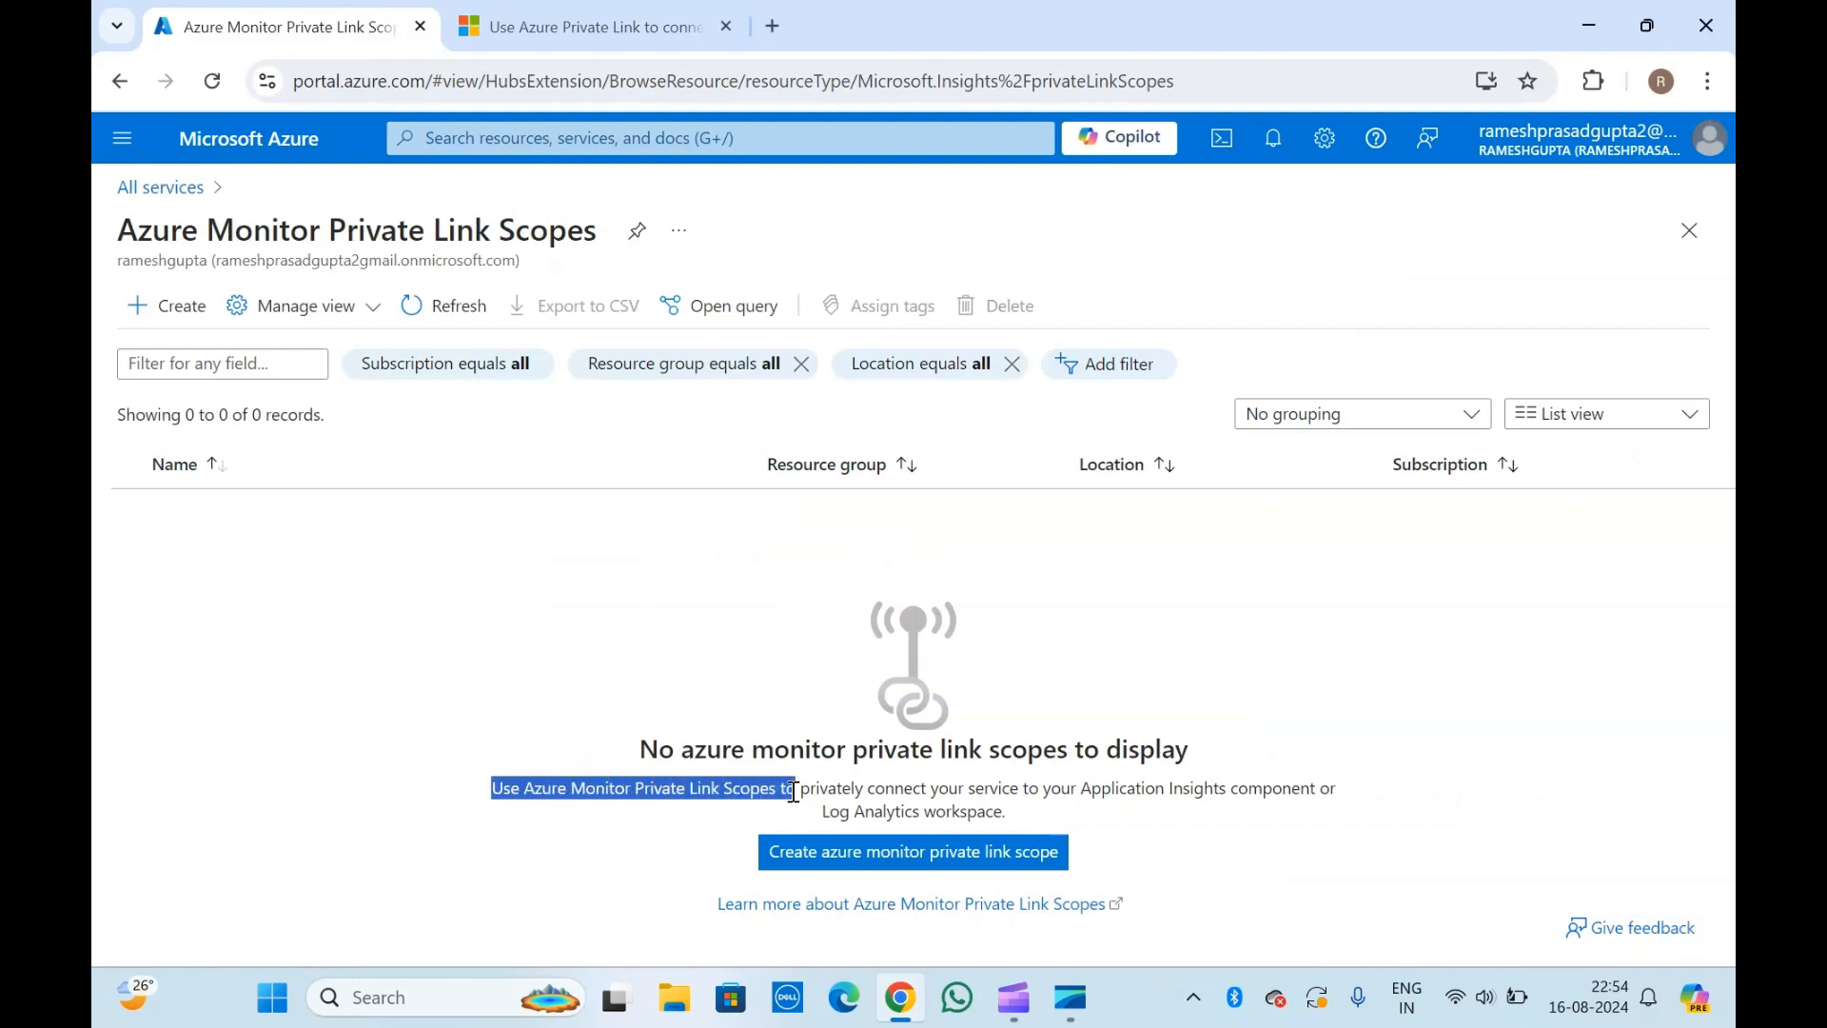
pyautogui.click(963, 792)
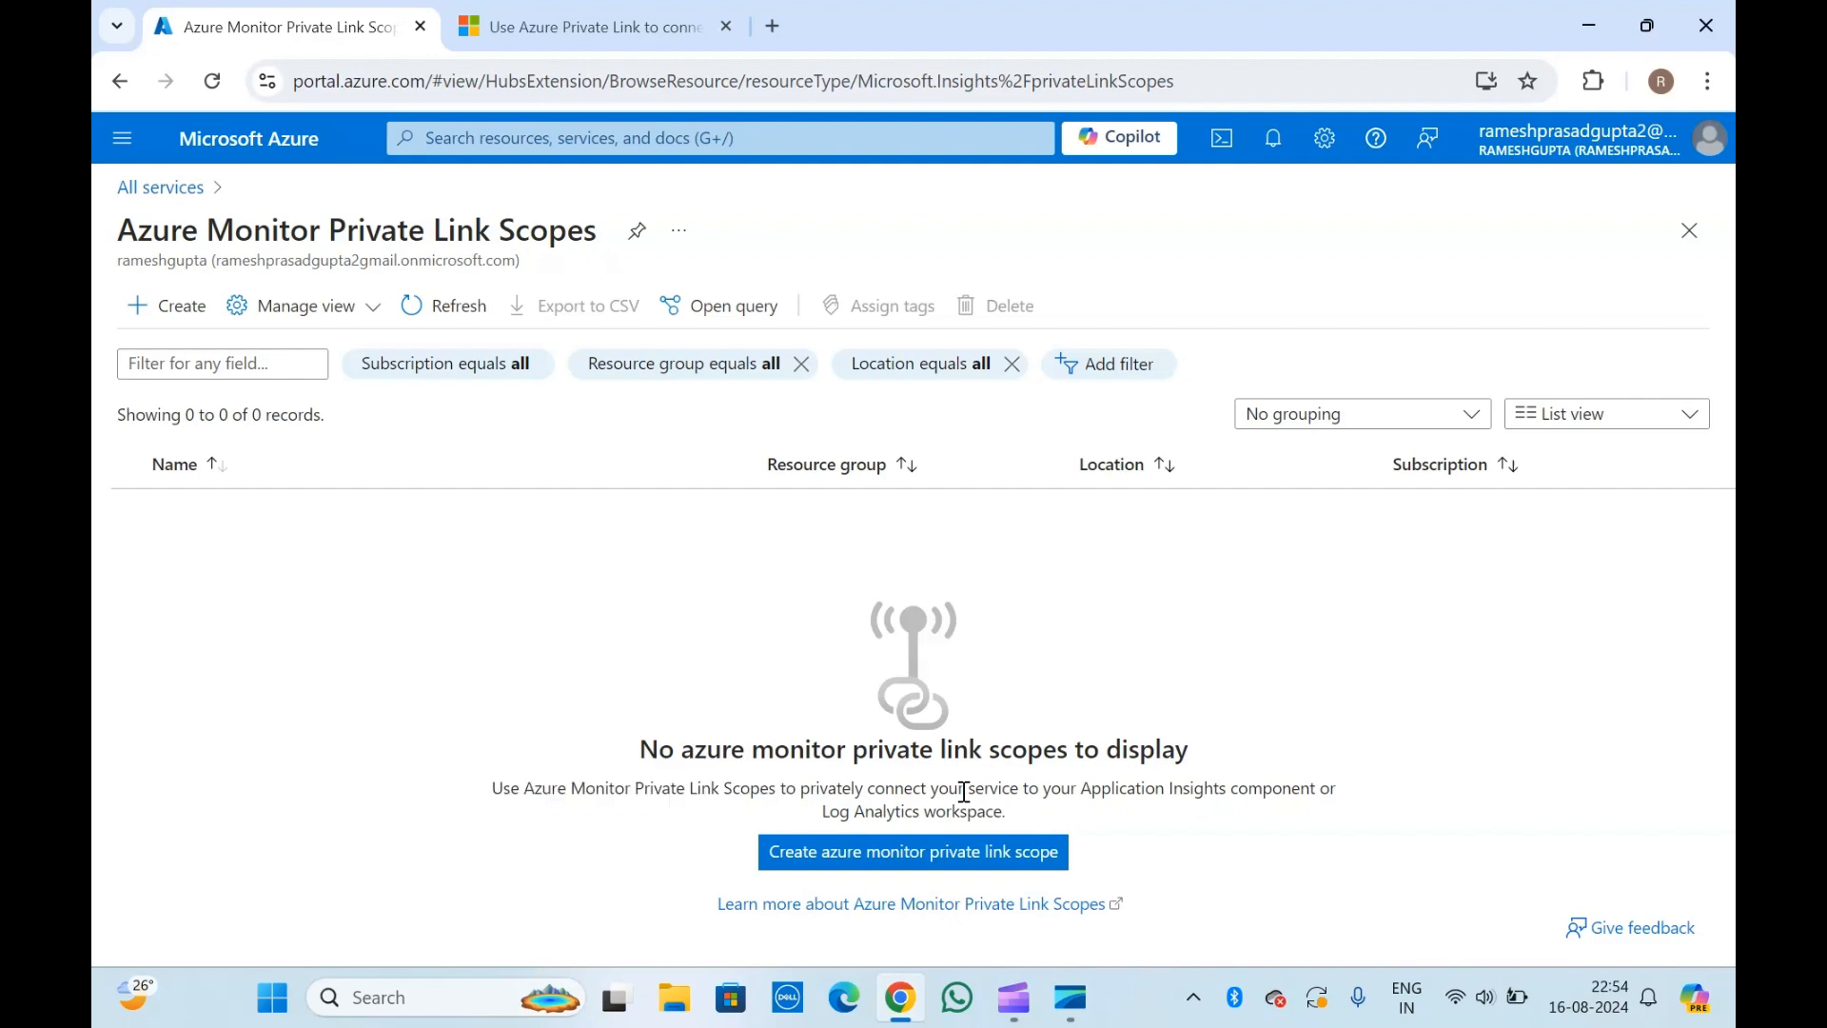
# Return to the Private Link article and read its introduction, the AMPLS note and the Advantages section.
pyautogui.hotkey('ctrl', 'Tab')
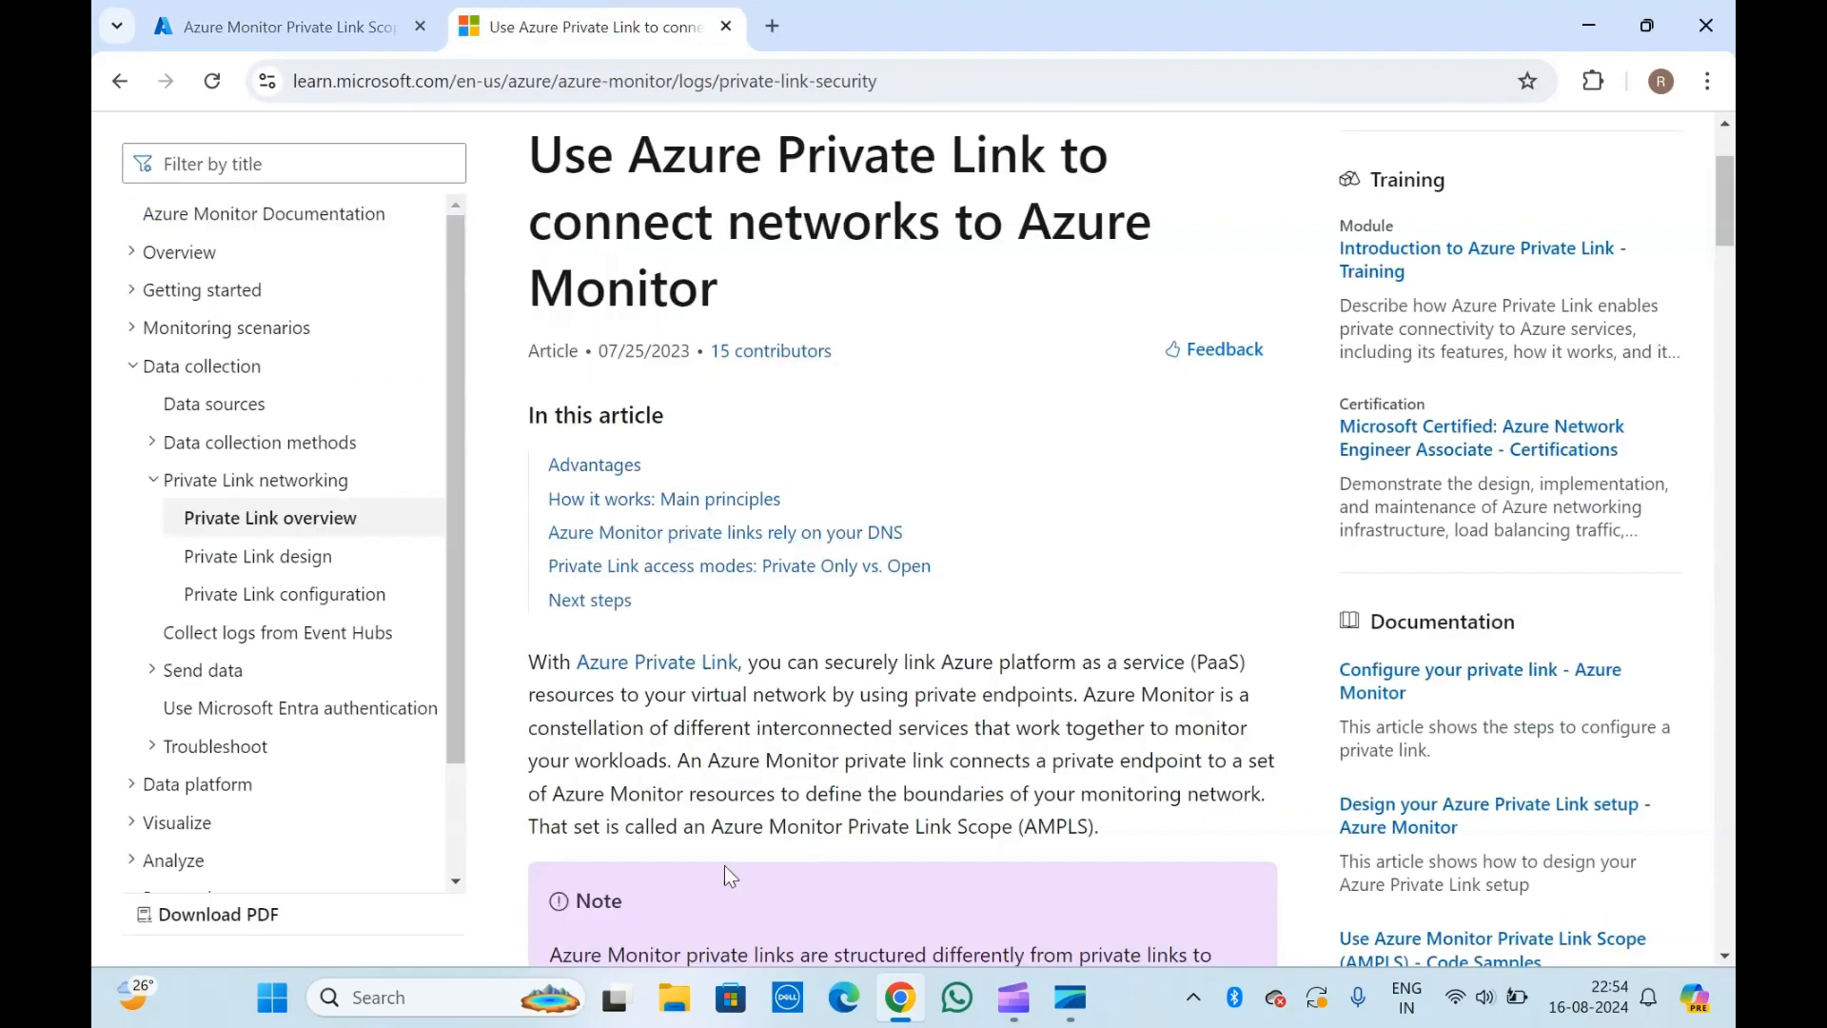
pyautogui.scroll(-3, 771, 817)
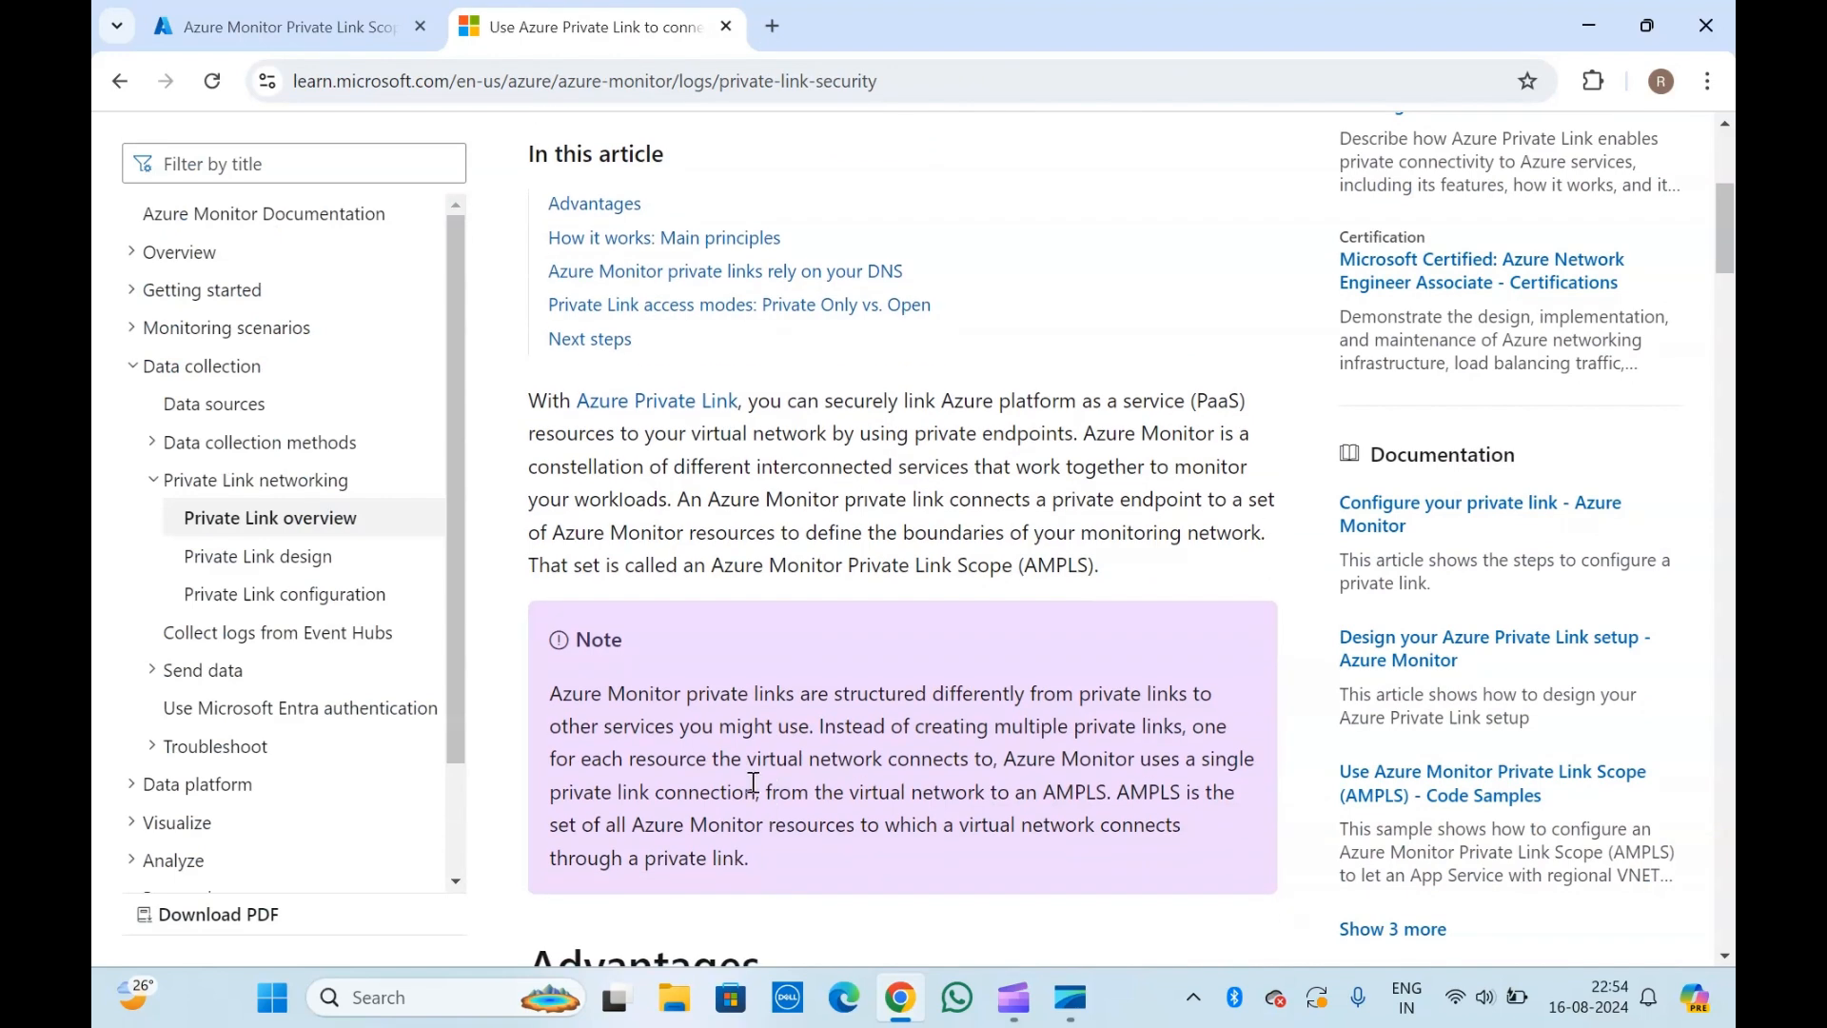
pyautogui.moveTo(528, 401); pyautogui.dragTo(880, 434)
pyautogui.click(881, 434)
pyautogui.scroll(-6, 747, 531)
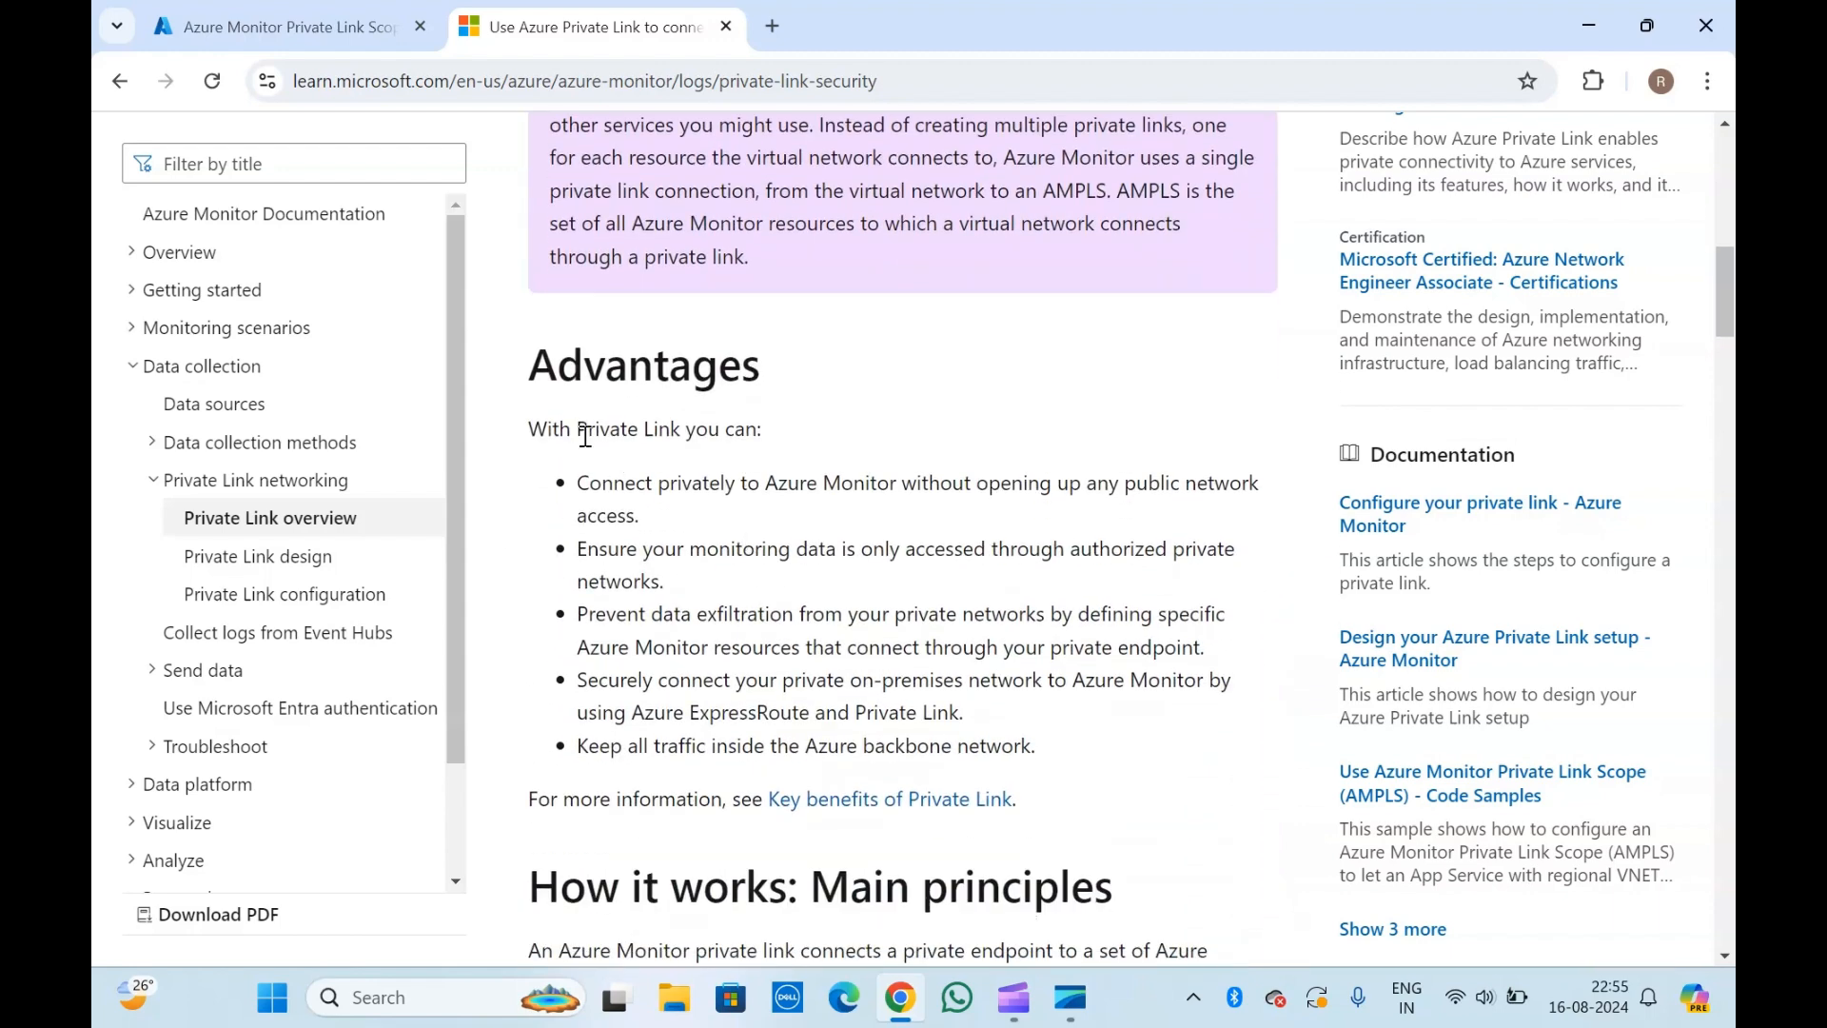
pyautogui.moveTo(578, 429); pyautogui.dragTo(695, 699)
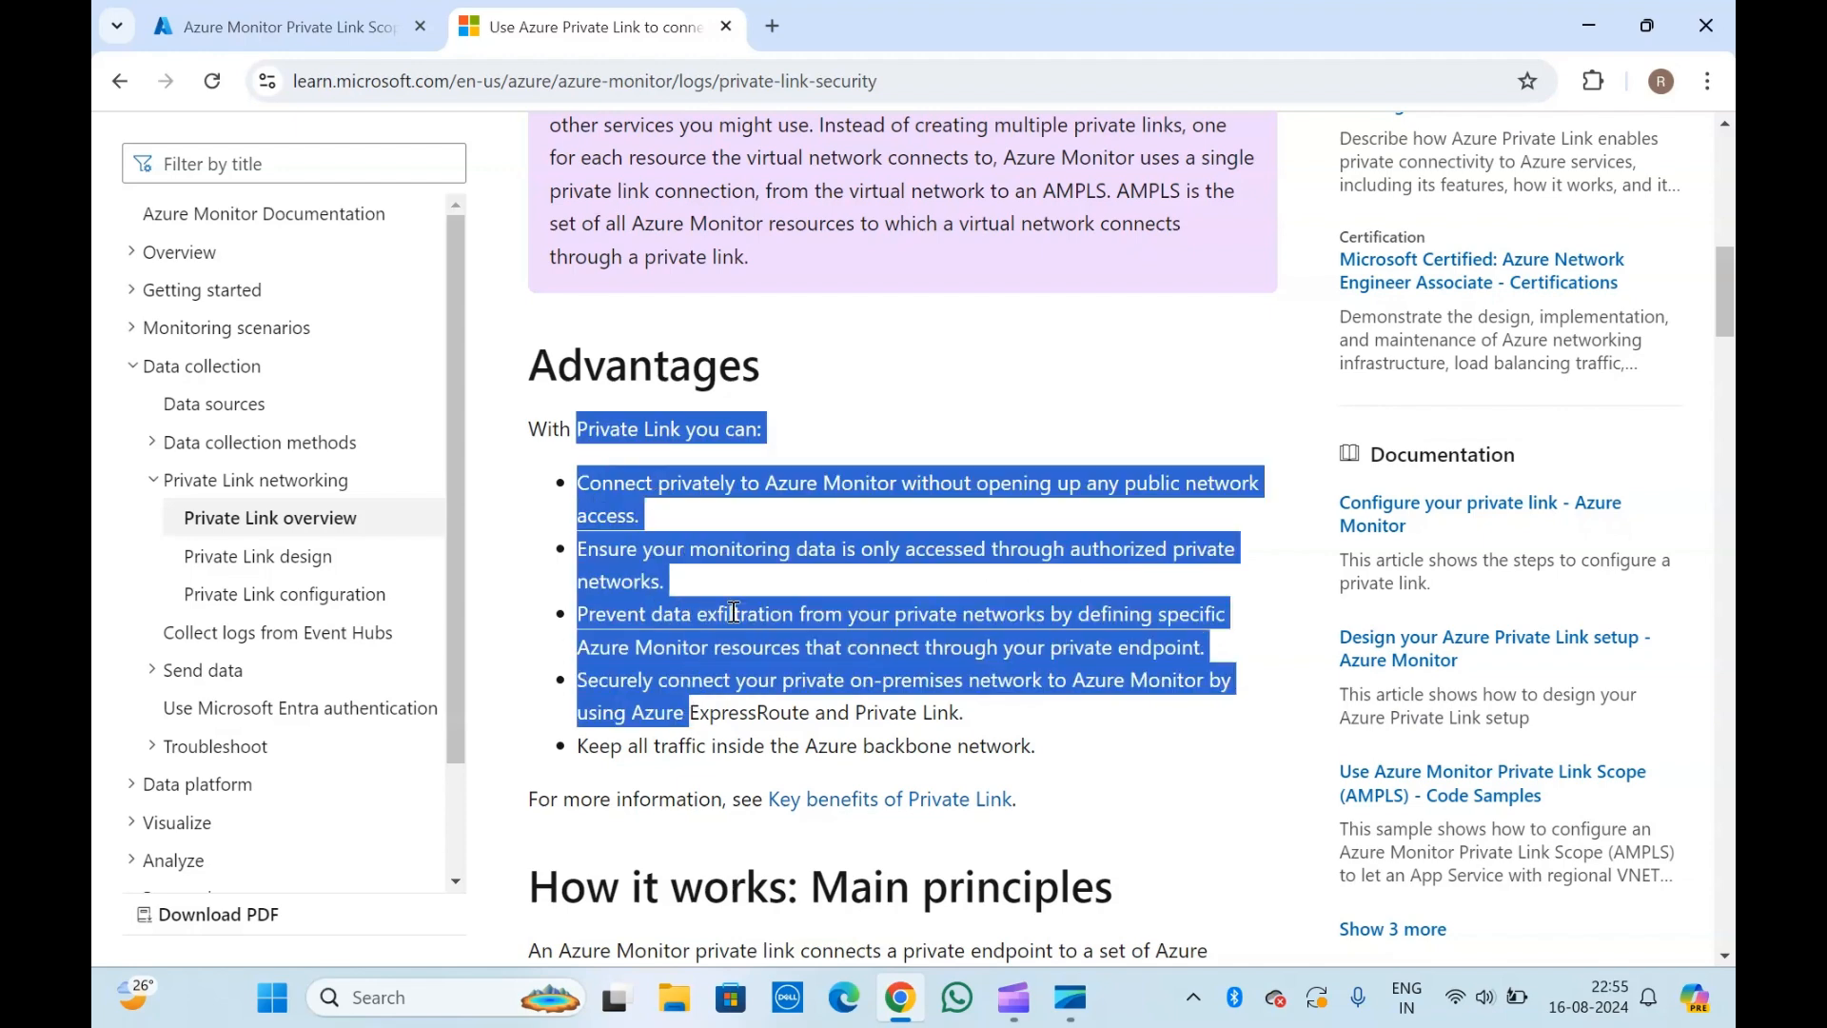
pyautogui.click(738, 534)
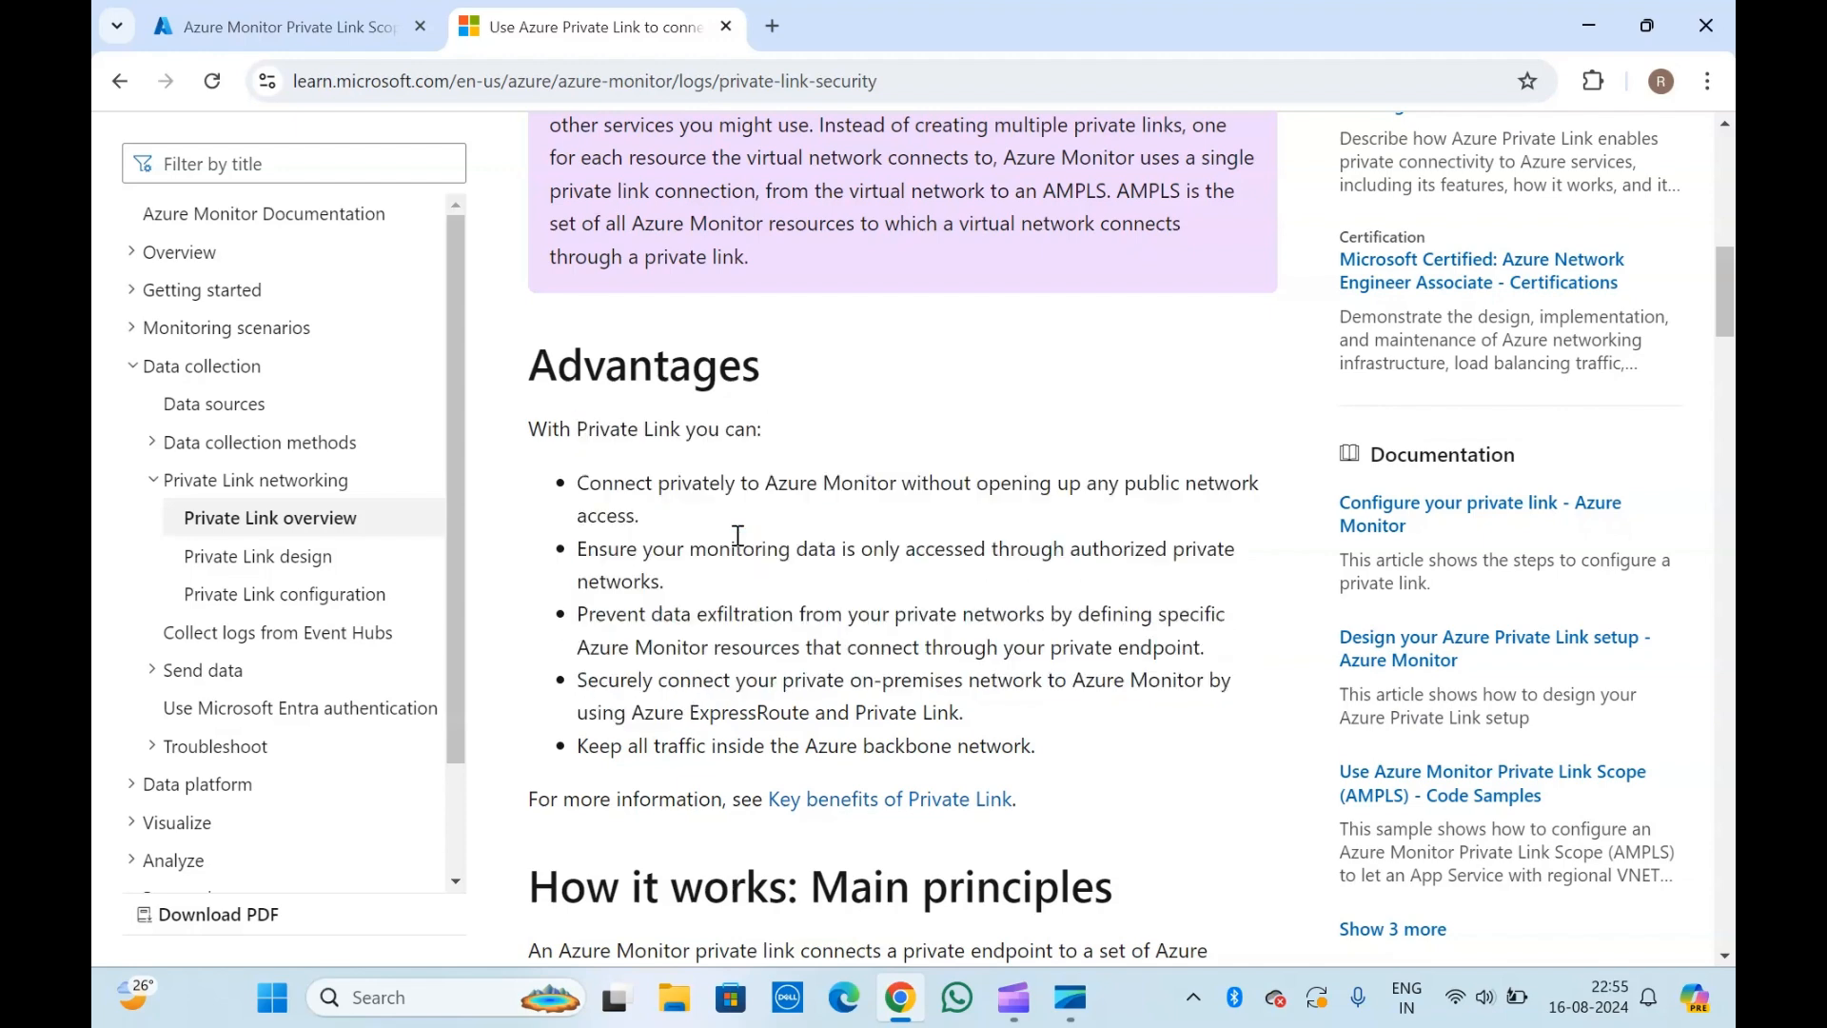
# Read the article's sections on main principles, DNS reliance, and shared global and regional endpoints, including the AMPLS diagram.
pyautogui.scroll(-3, 738, 535)
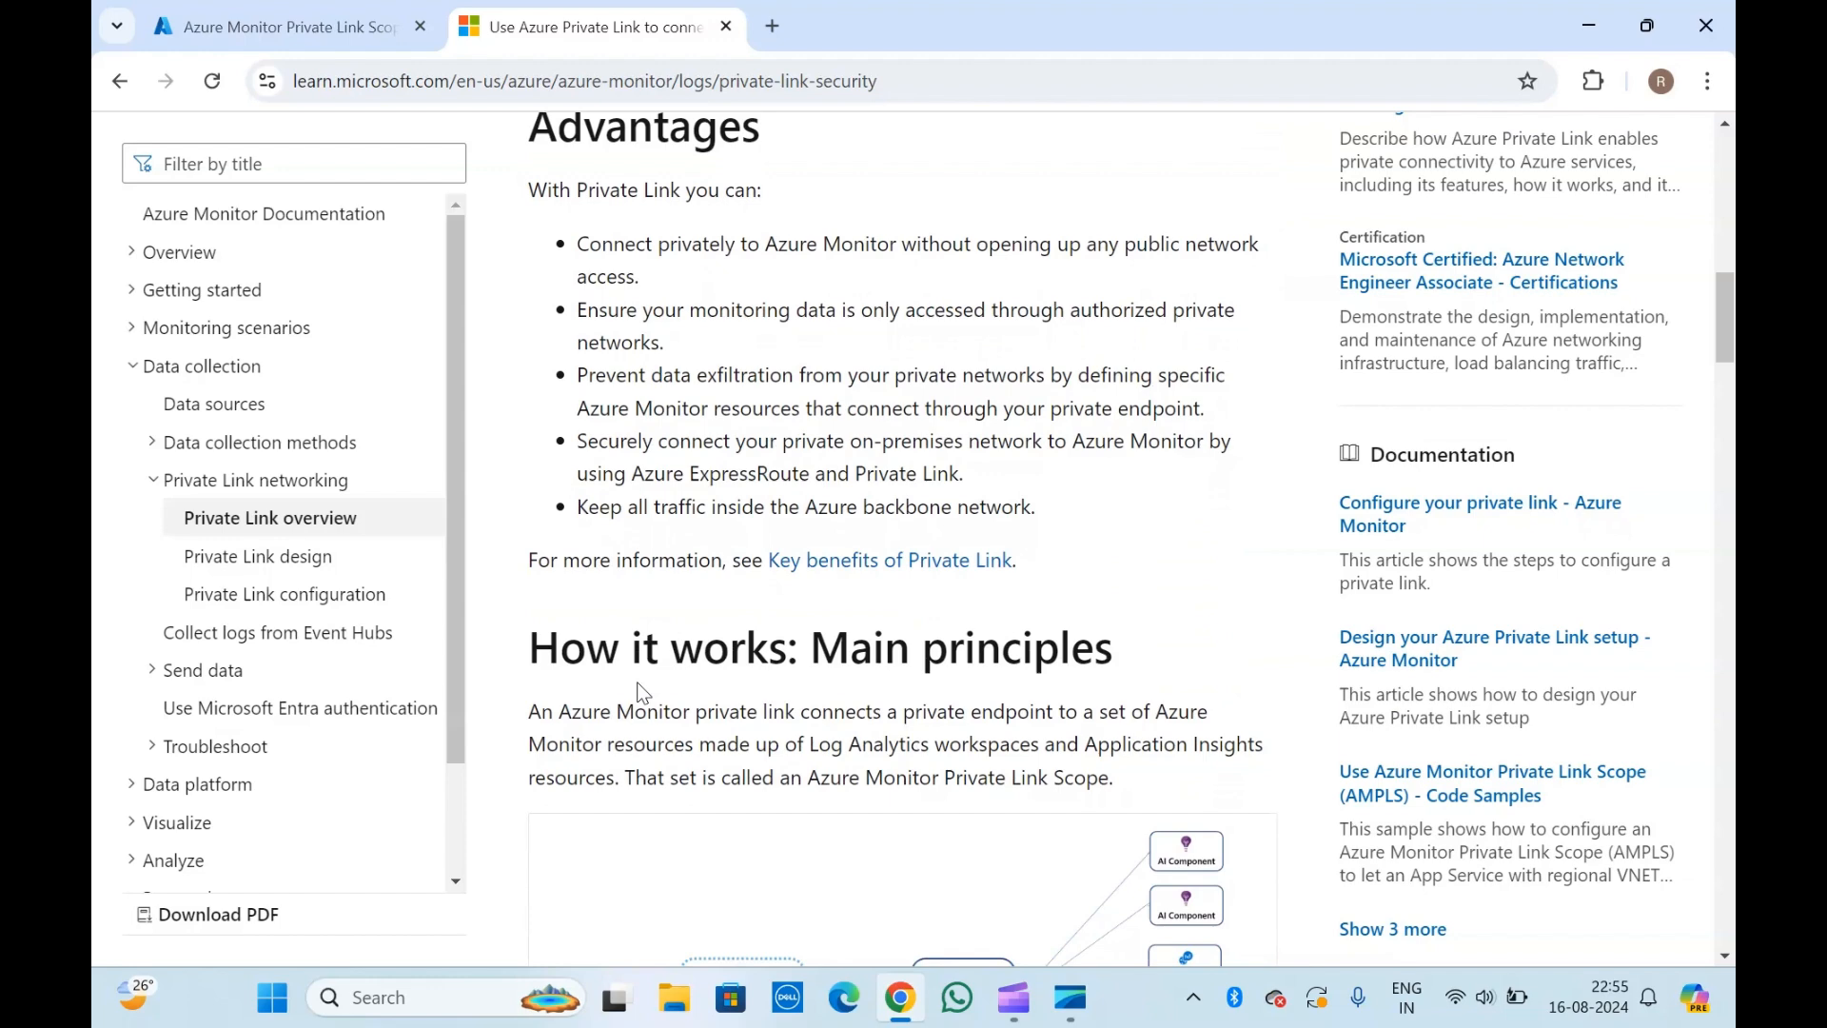
pyautogui.scroll(-4, 639, 692)
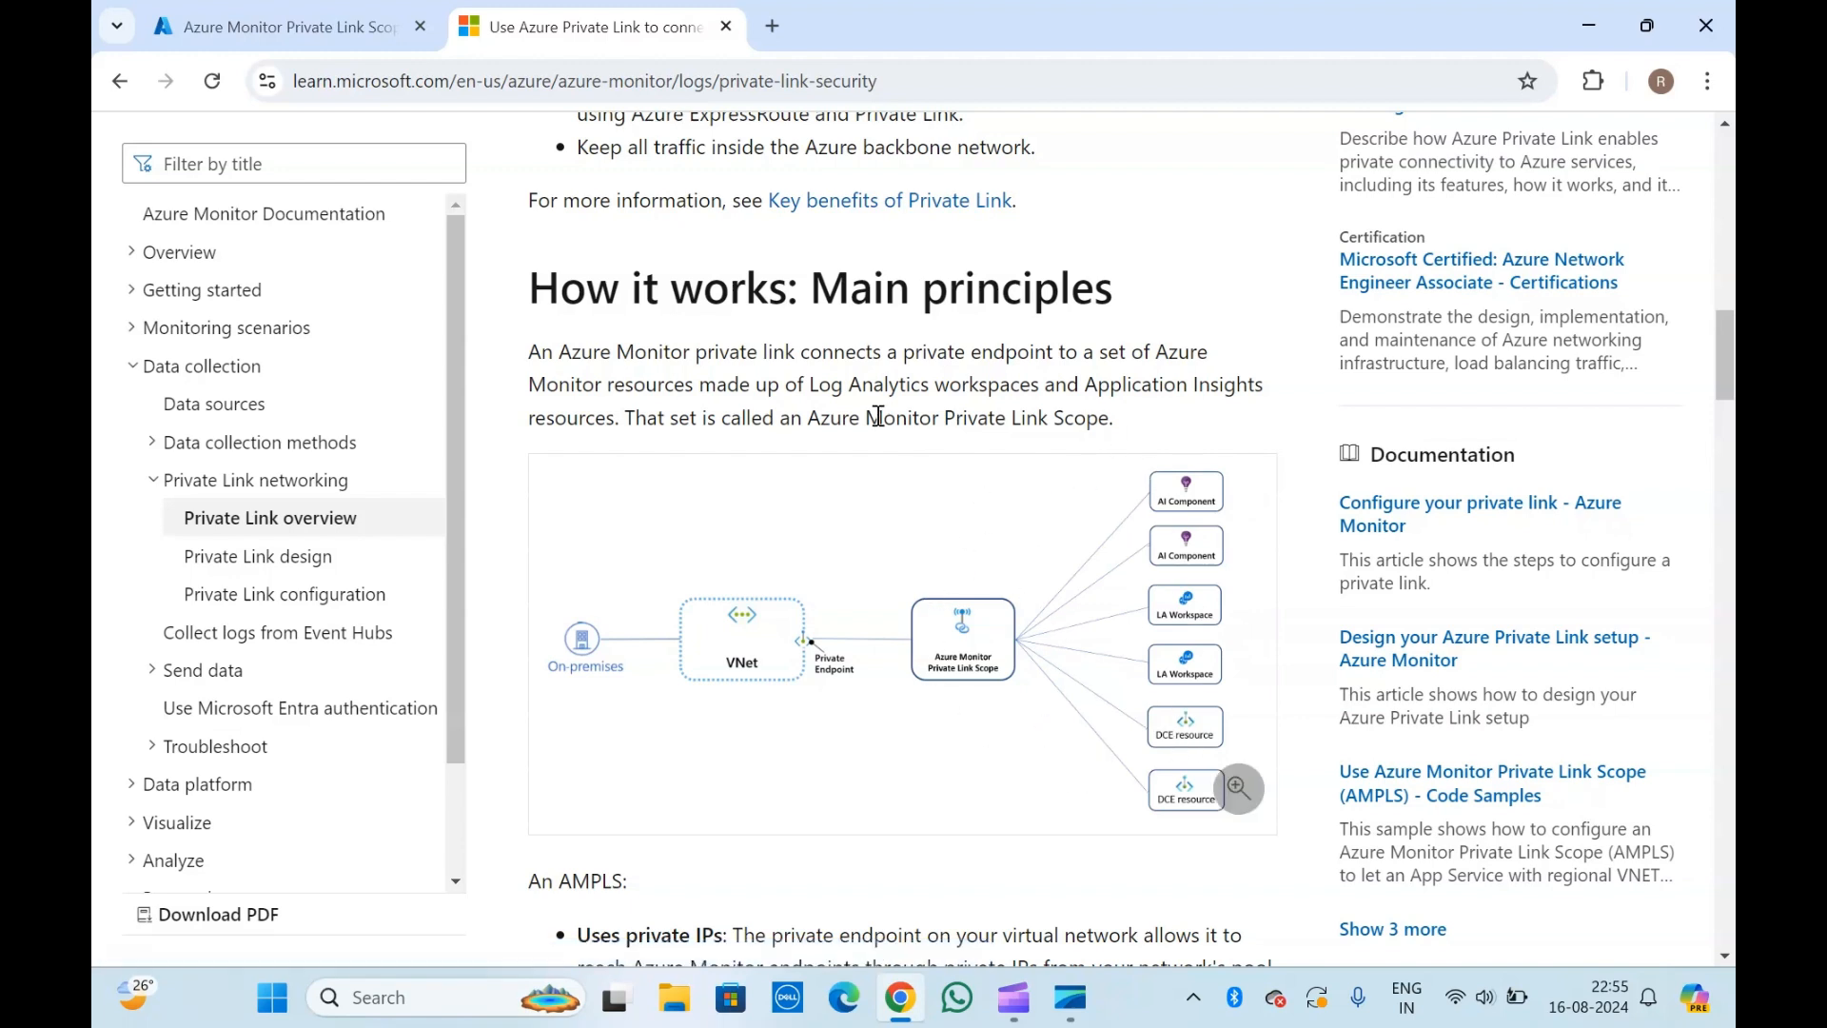
pyautogui.scroll(-1, 878, 416)
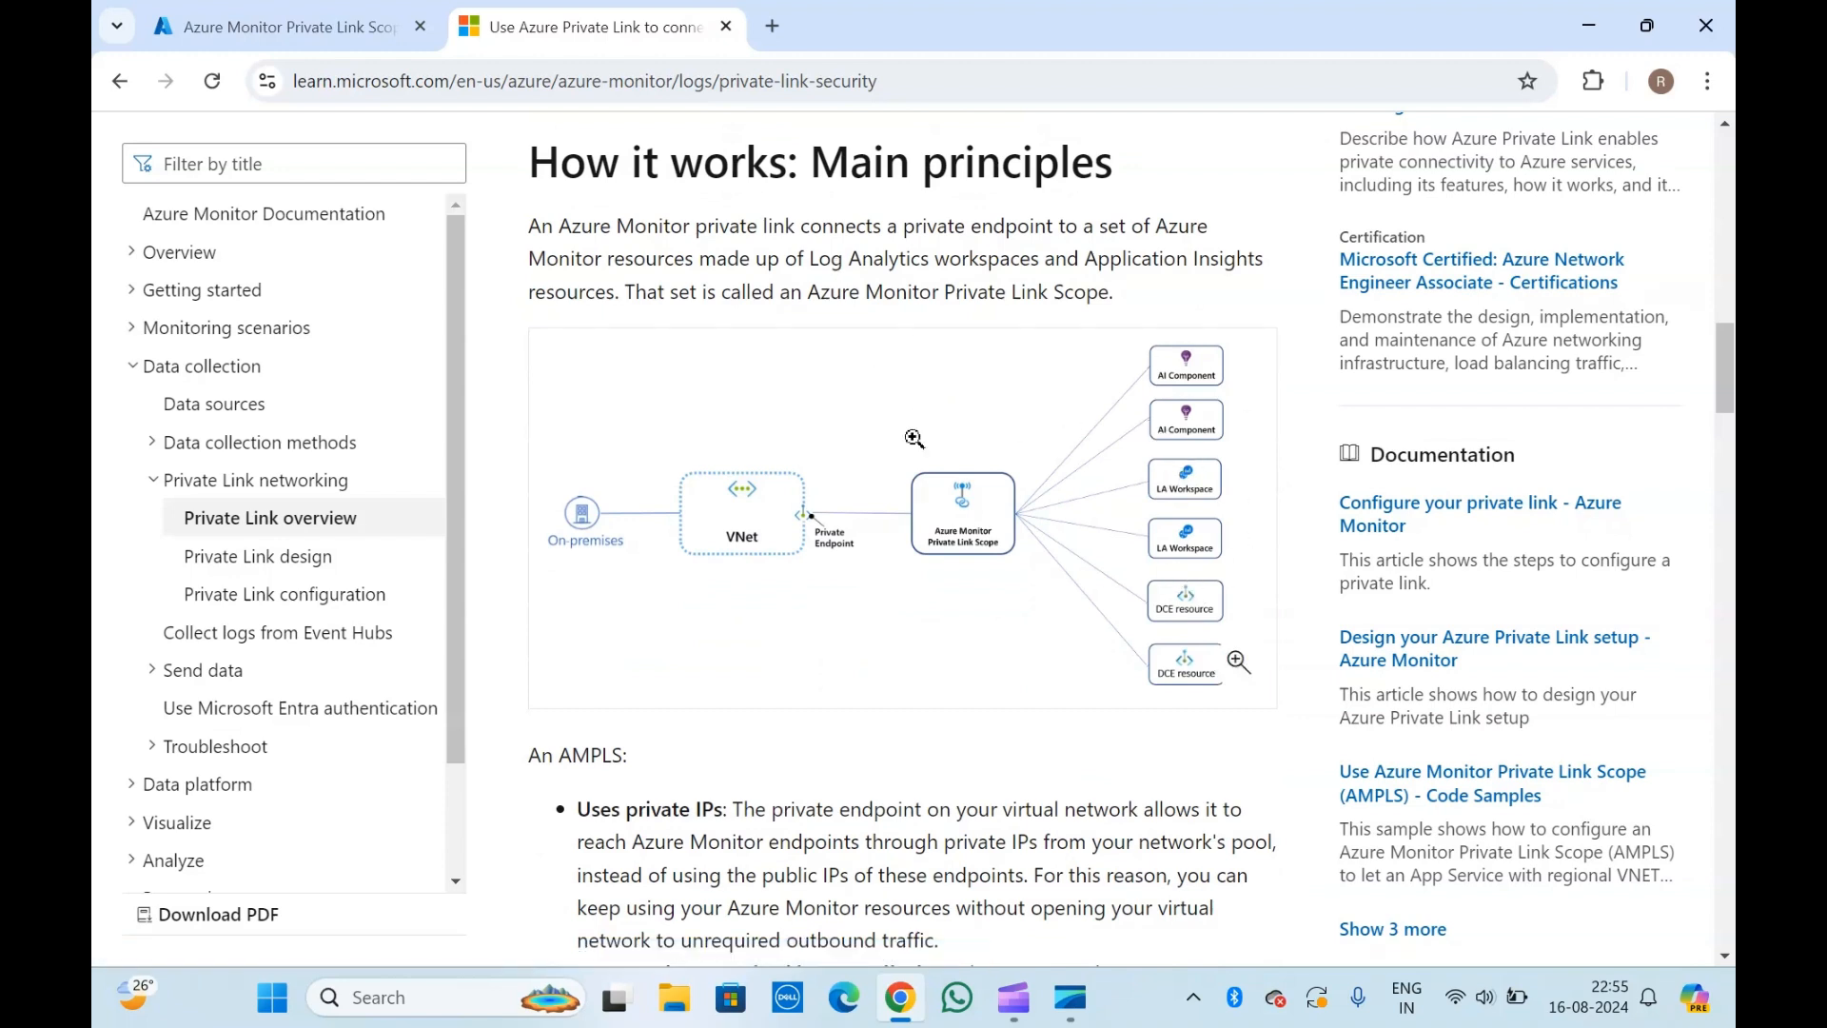
pyautogui.scroll(-1, 749, 804)
pyautogui.scroll(-1, 749, 804)
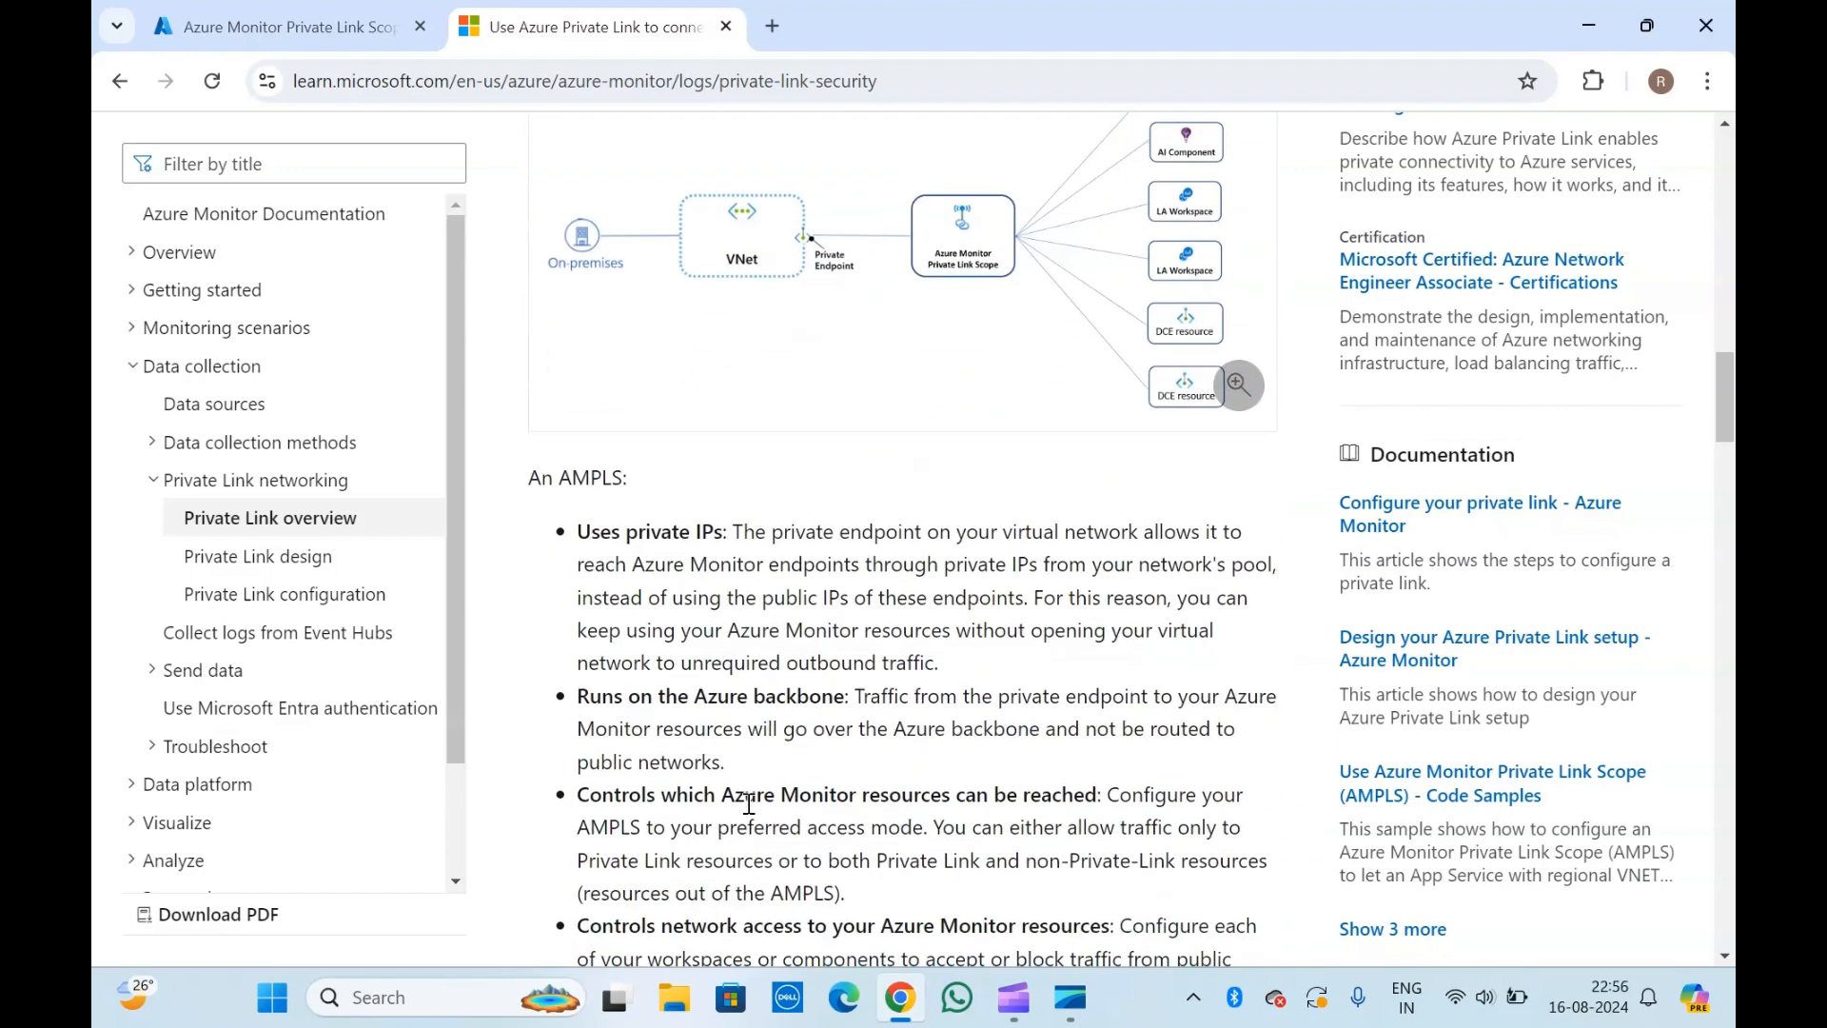
pyautogui.scroll(1, 749, 804)
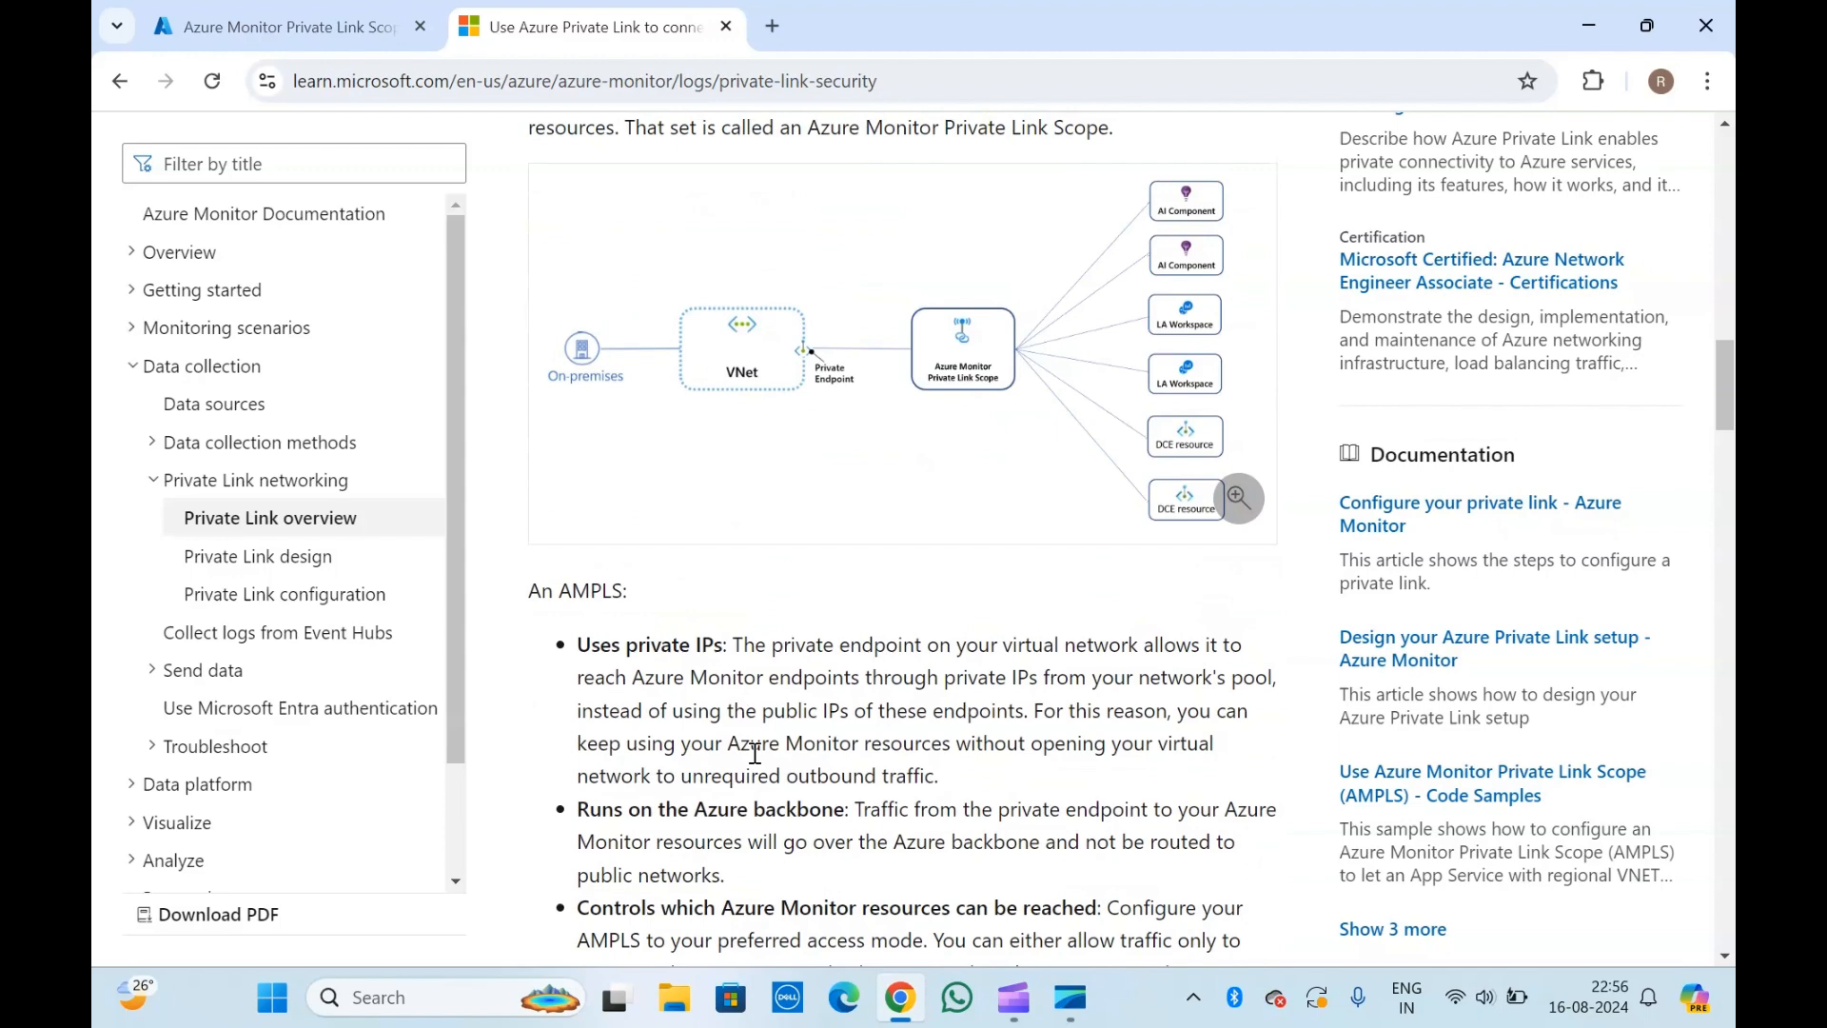
pyautogui.scroll(-3, 754, 754)
pyautogui.scroll(-4, 757, 757)
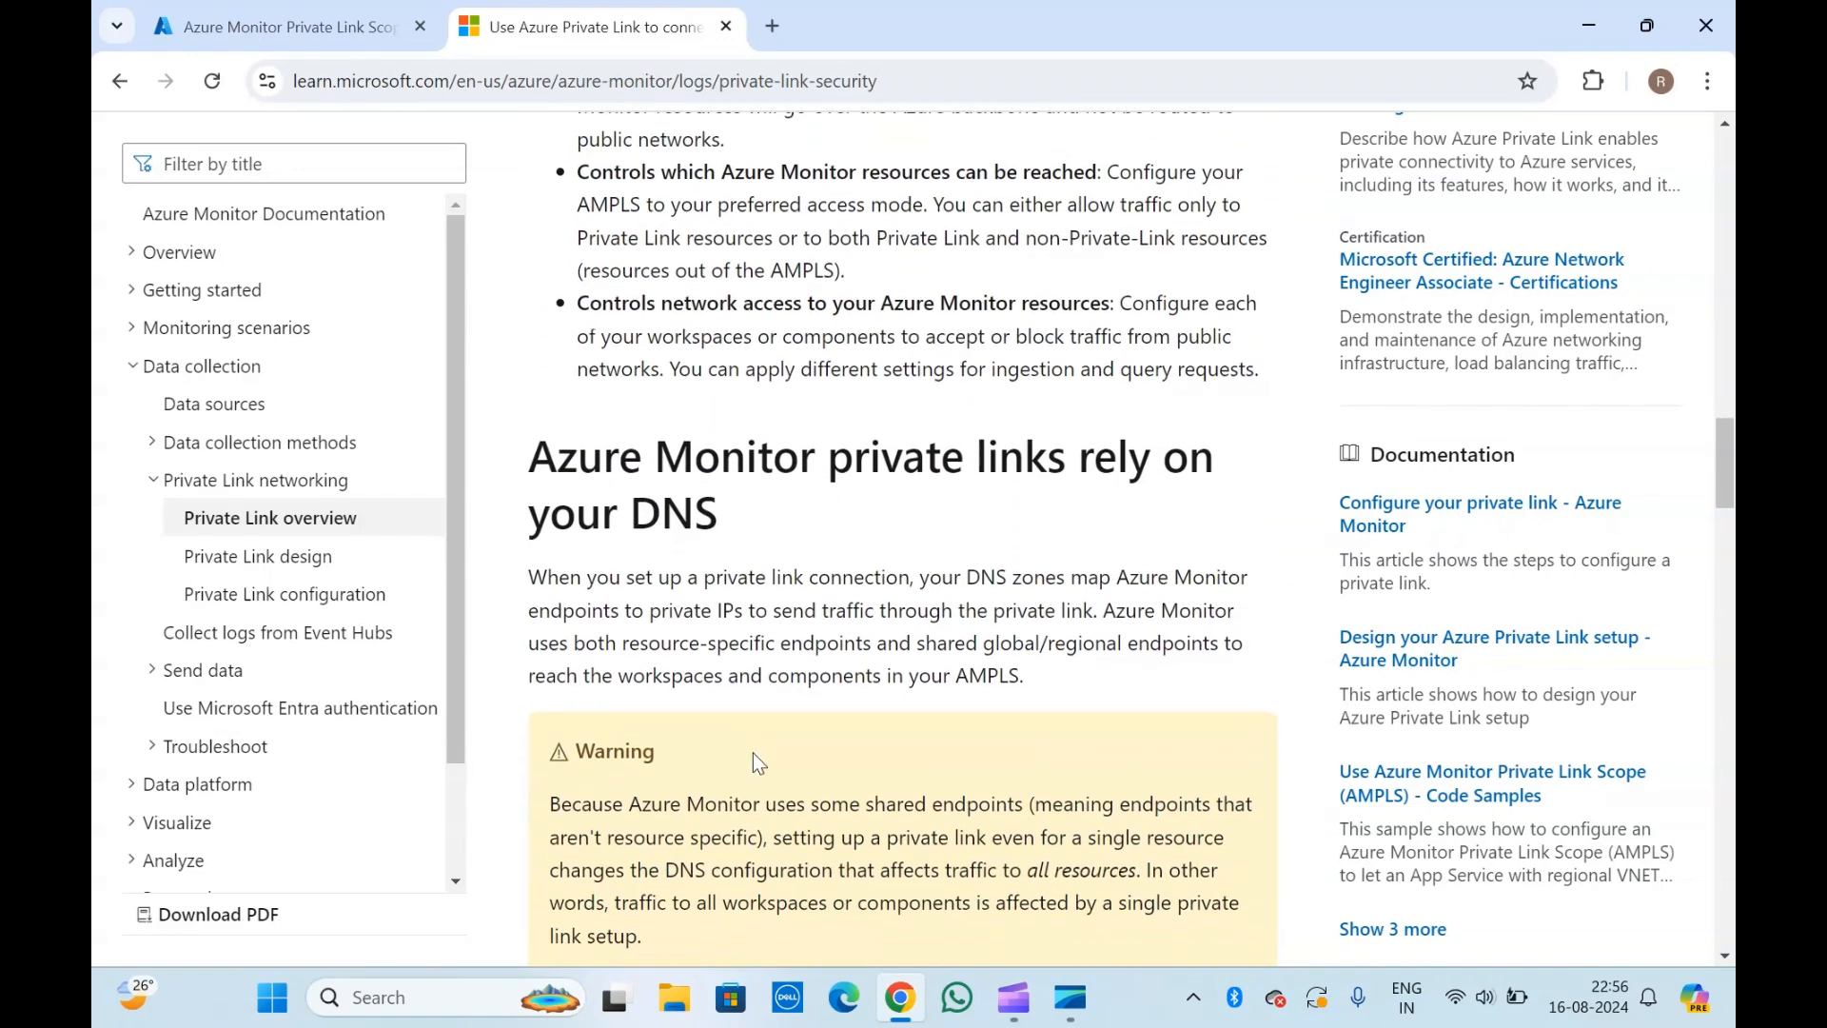
pyautogui.scroll(-7, 759, 764)
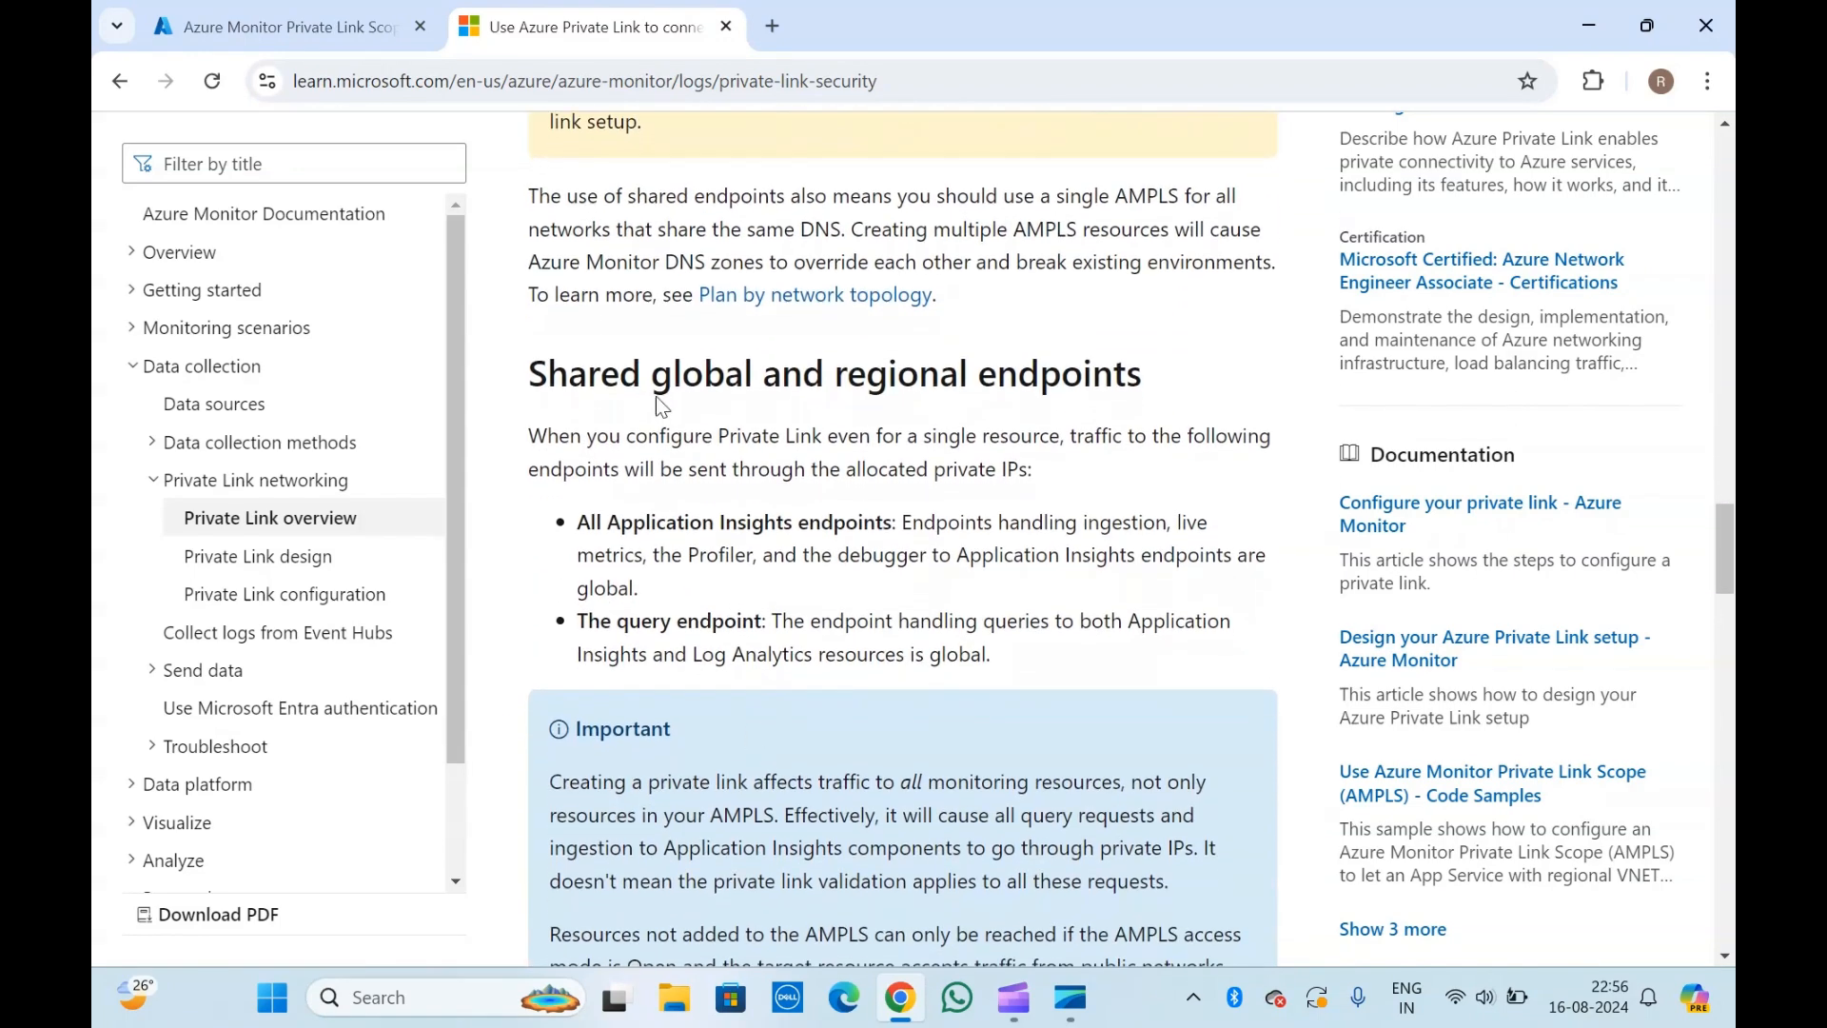
# Start creating an Azure Monitor Private Link Scope in the portal with a new resource group named ampls-01.
pyautogui.click(365, 12)
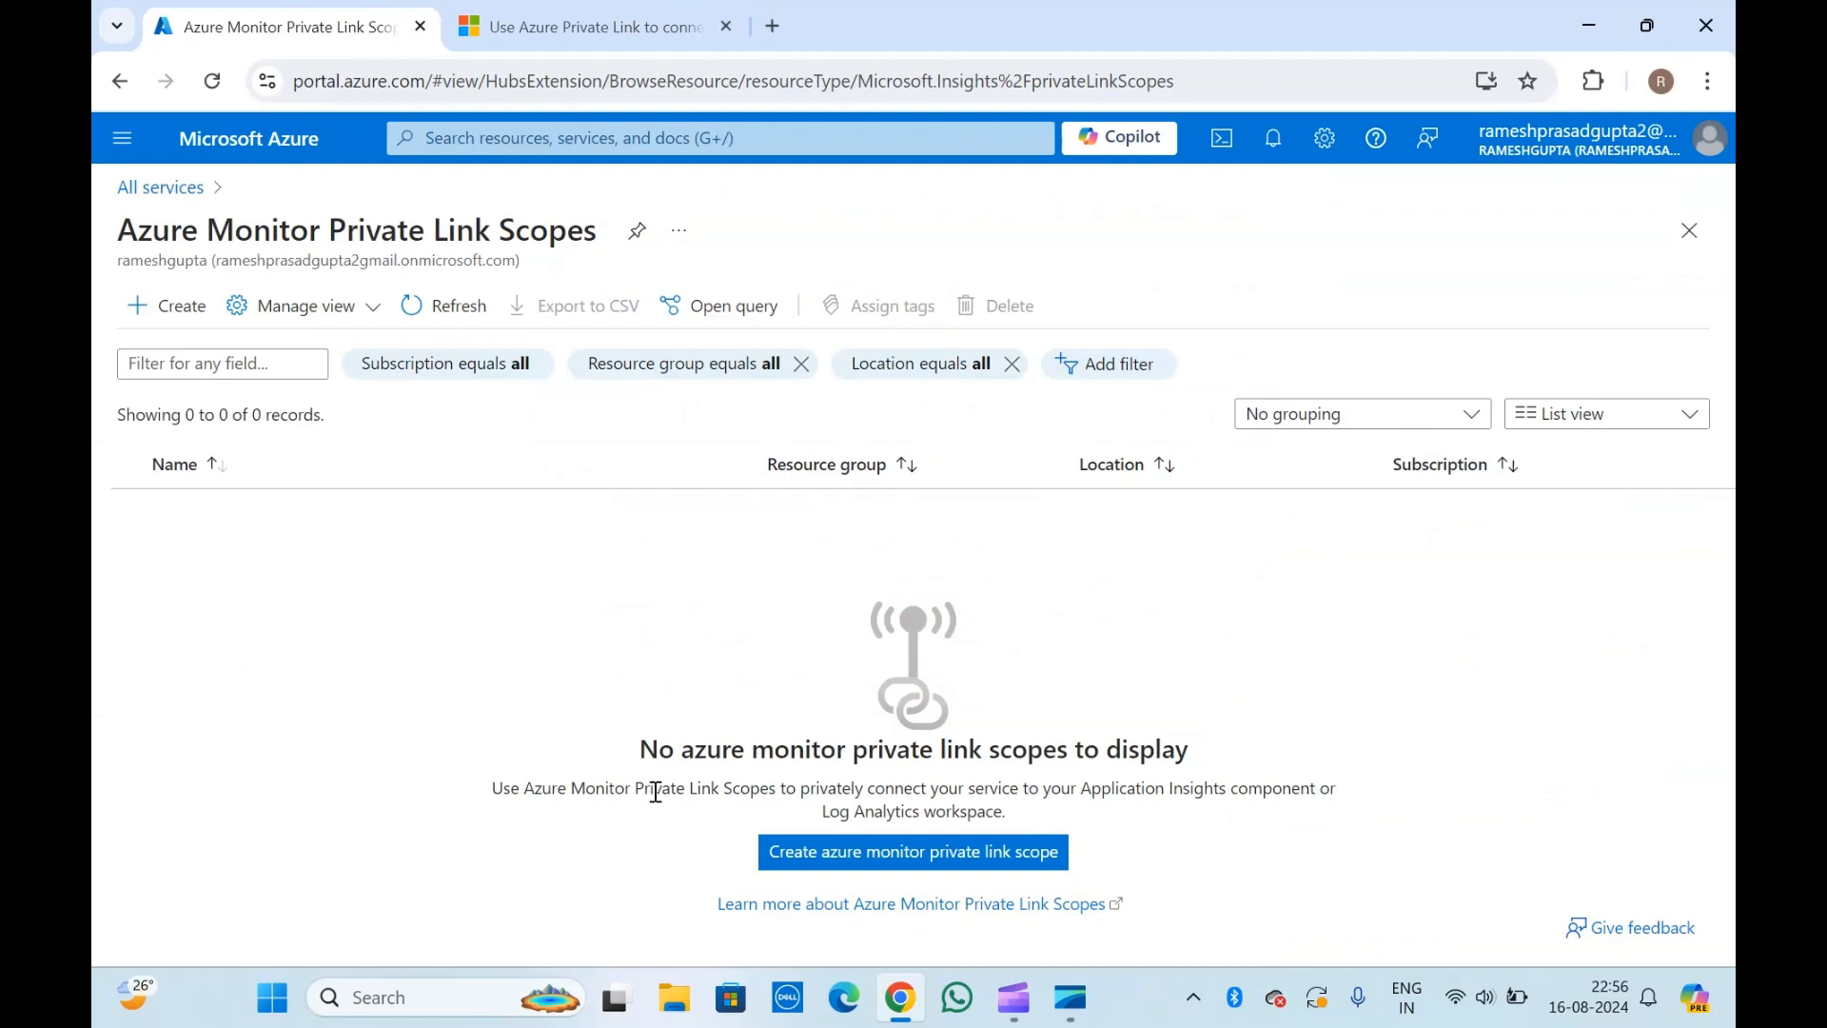
pyautogui.click(870, 850)
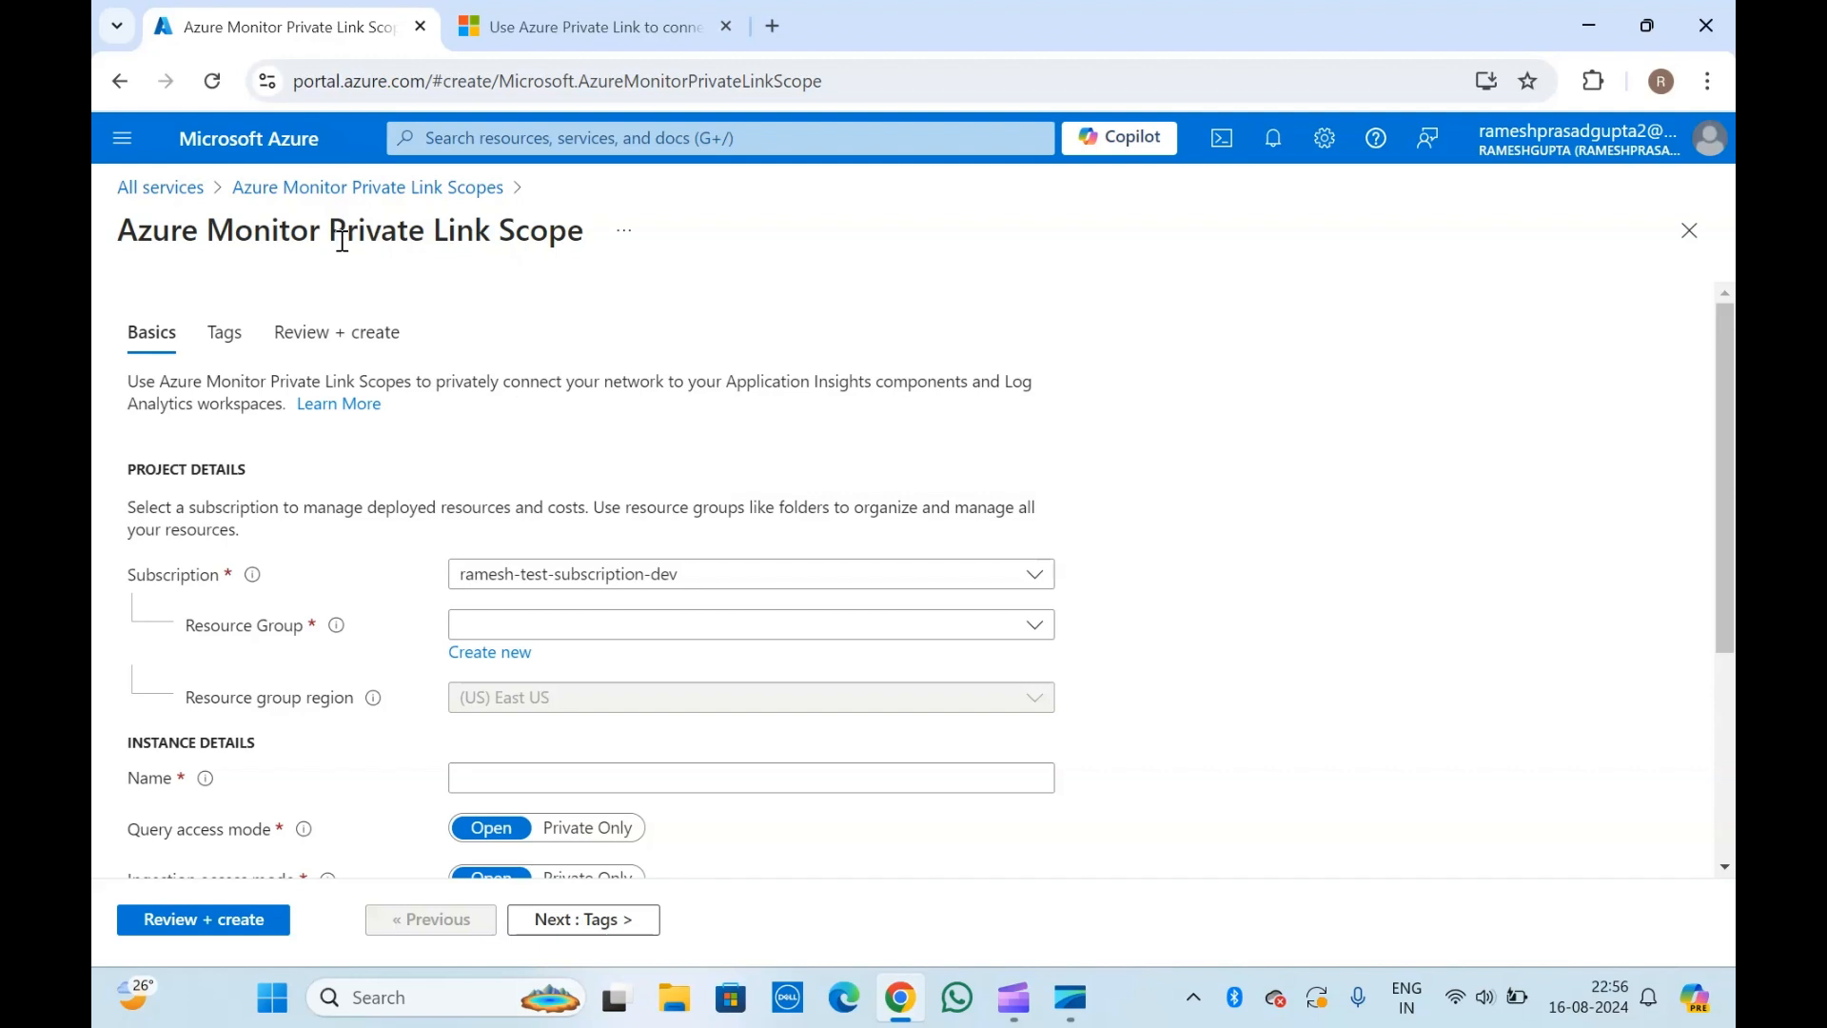
pyautogui.click(492, 657)
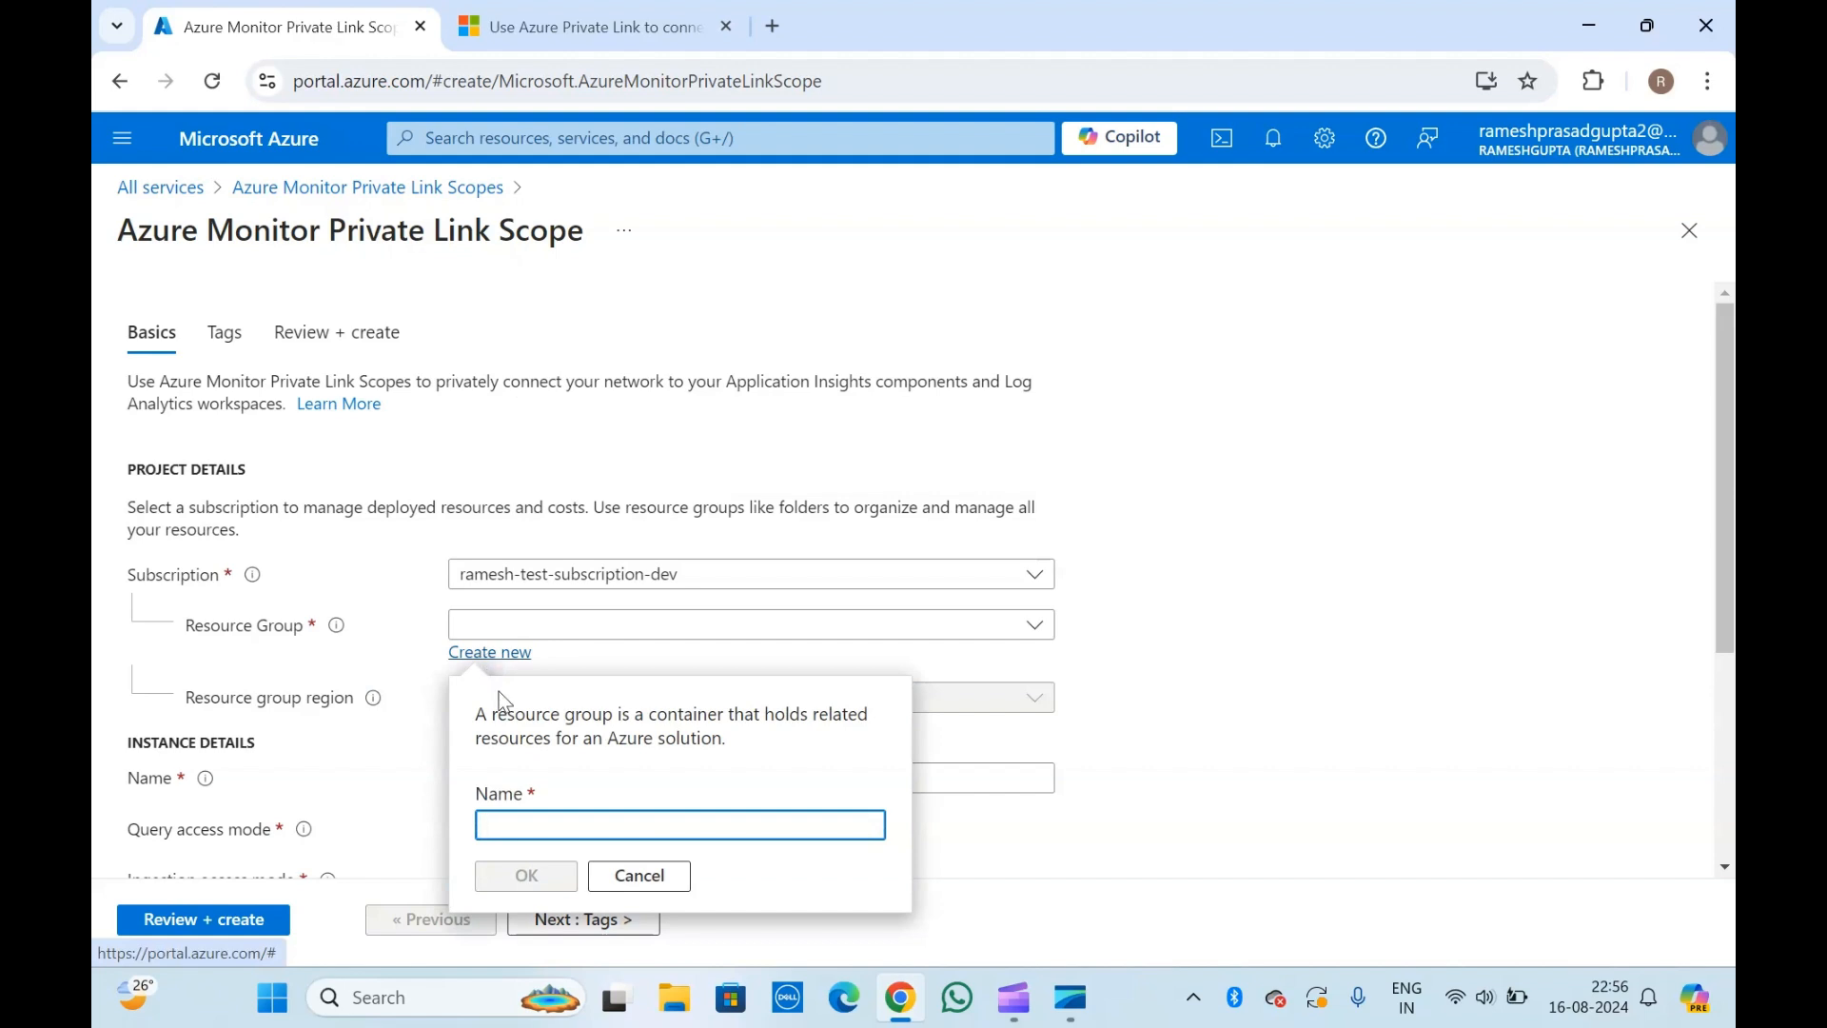
pyautogui.write('ampls-01')
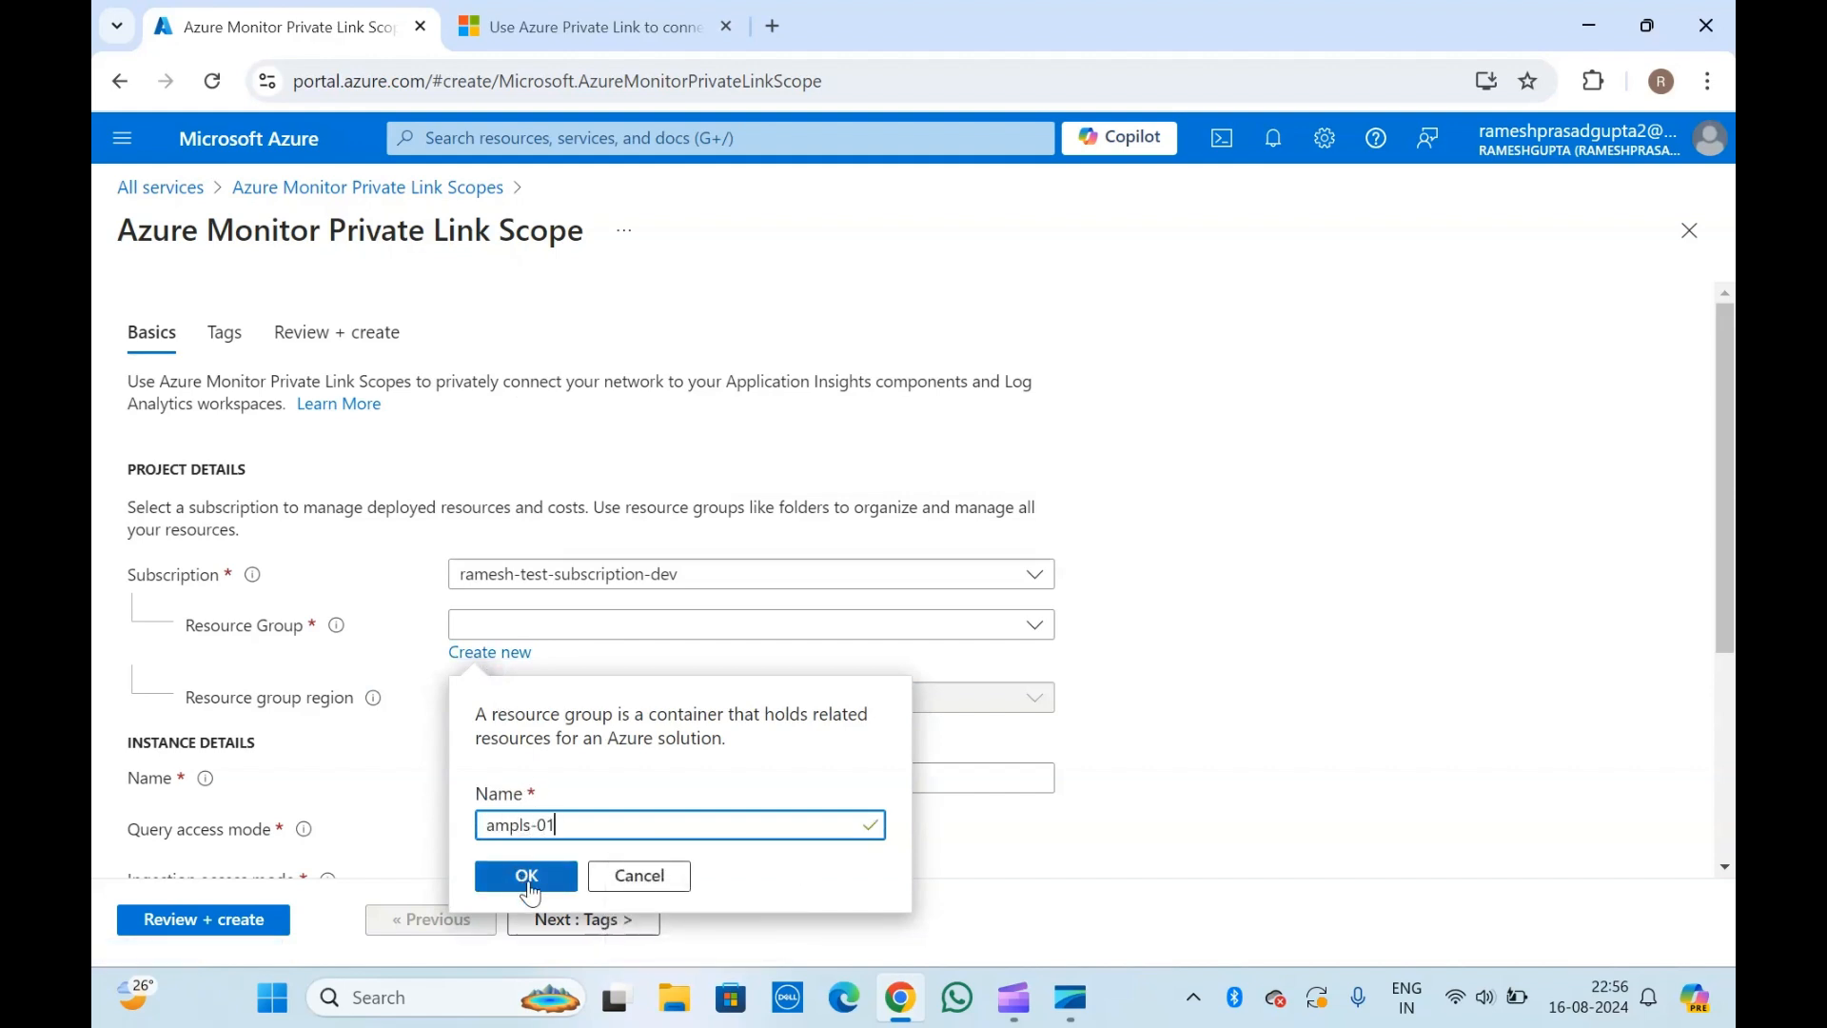
pyautogui.click(521, 876)
# Name the private link scope instance ampls-01.
pyautogui.scroll(-2, 348, 687)
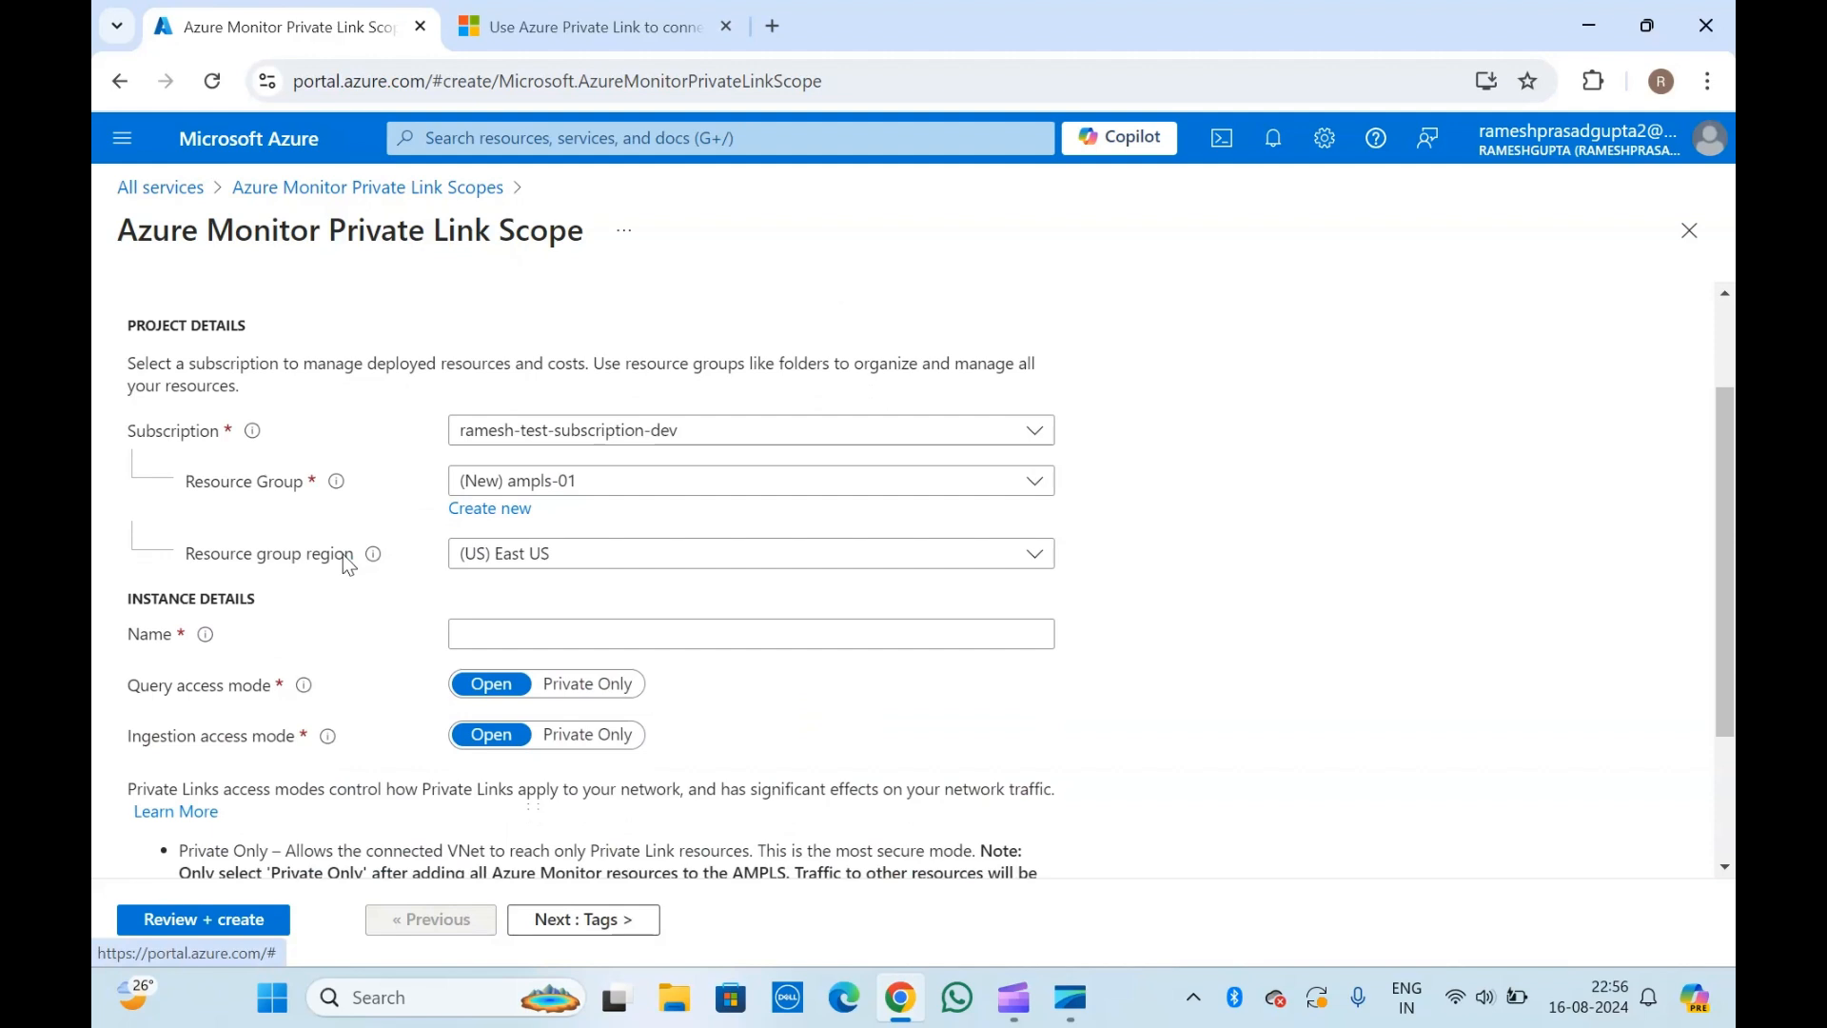
pyautogui.scroll(-2, 343, 554)
pyautogui.click(497, 504)
pyautogui.write('ampls-01')
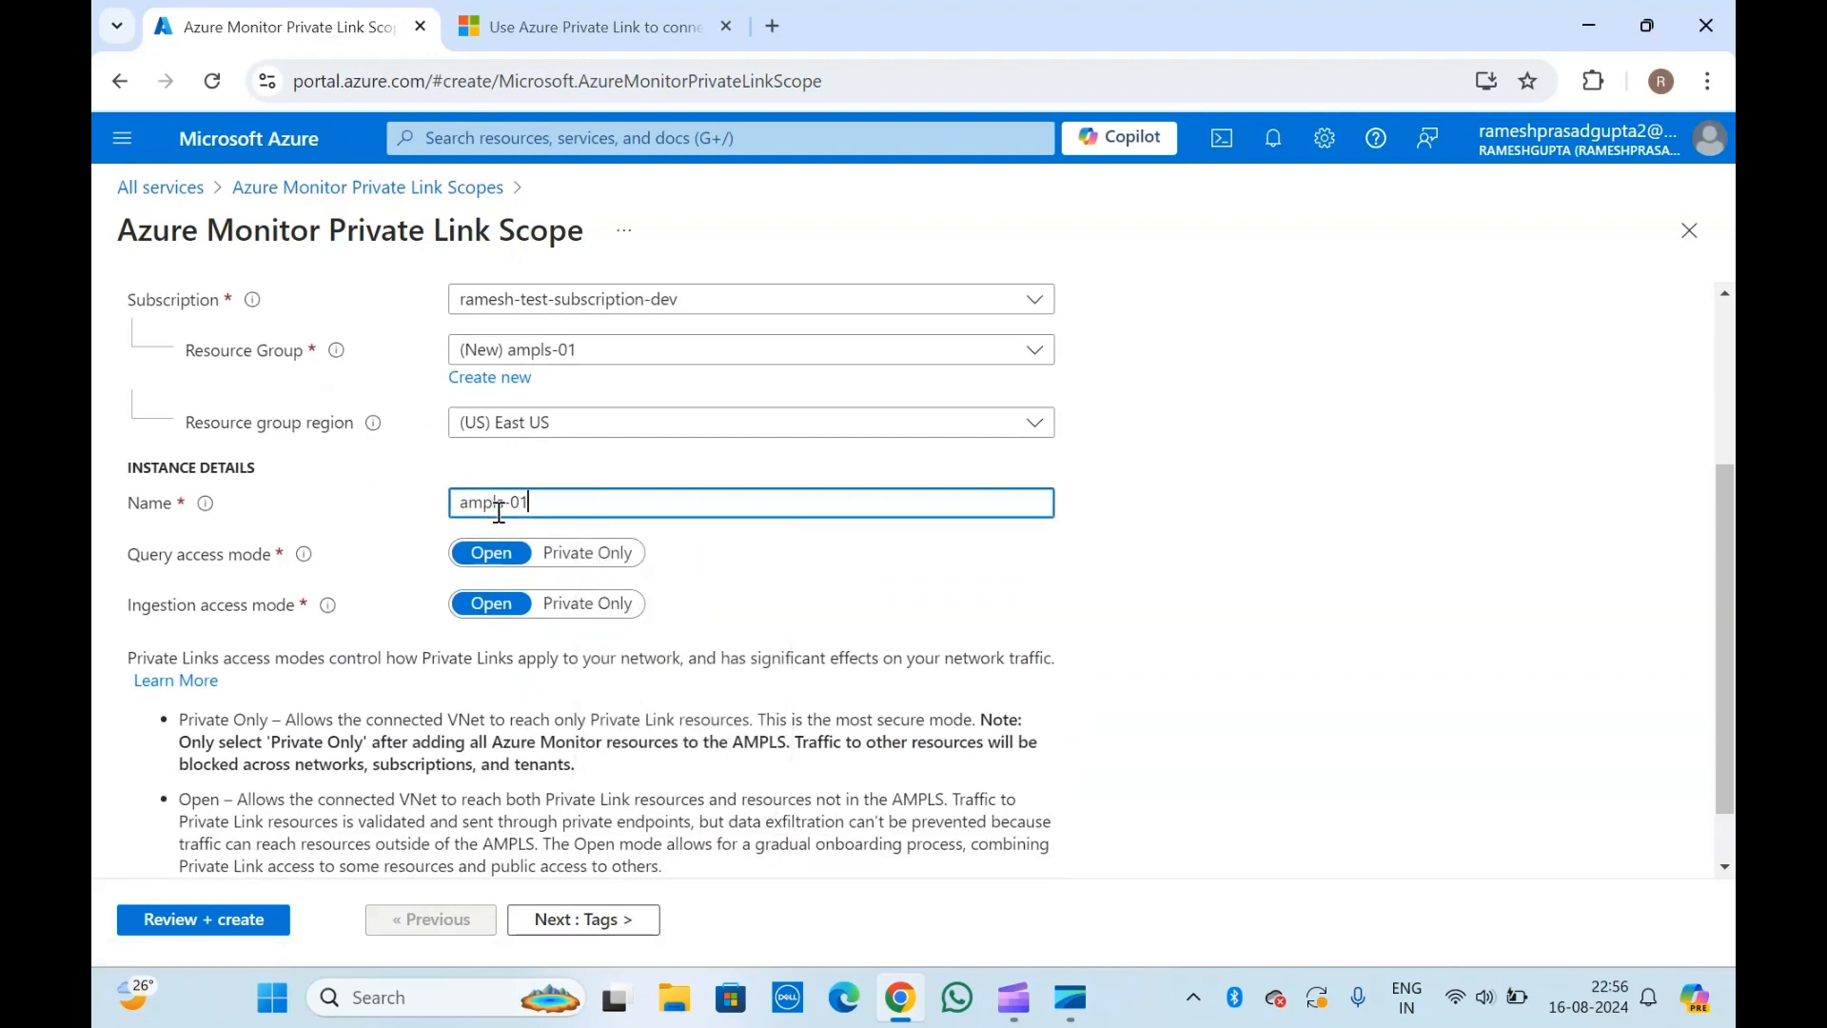
pyautogui.click(318, 514)
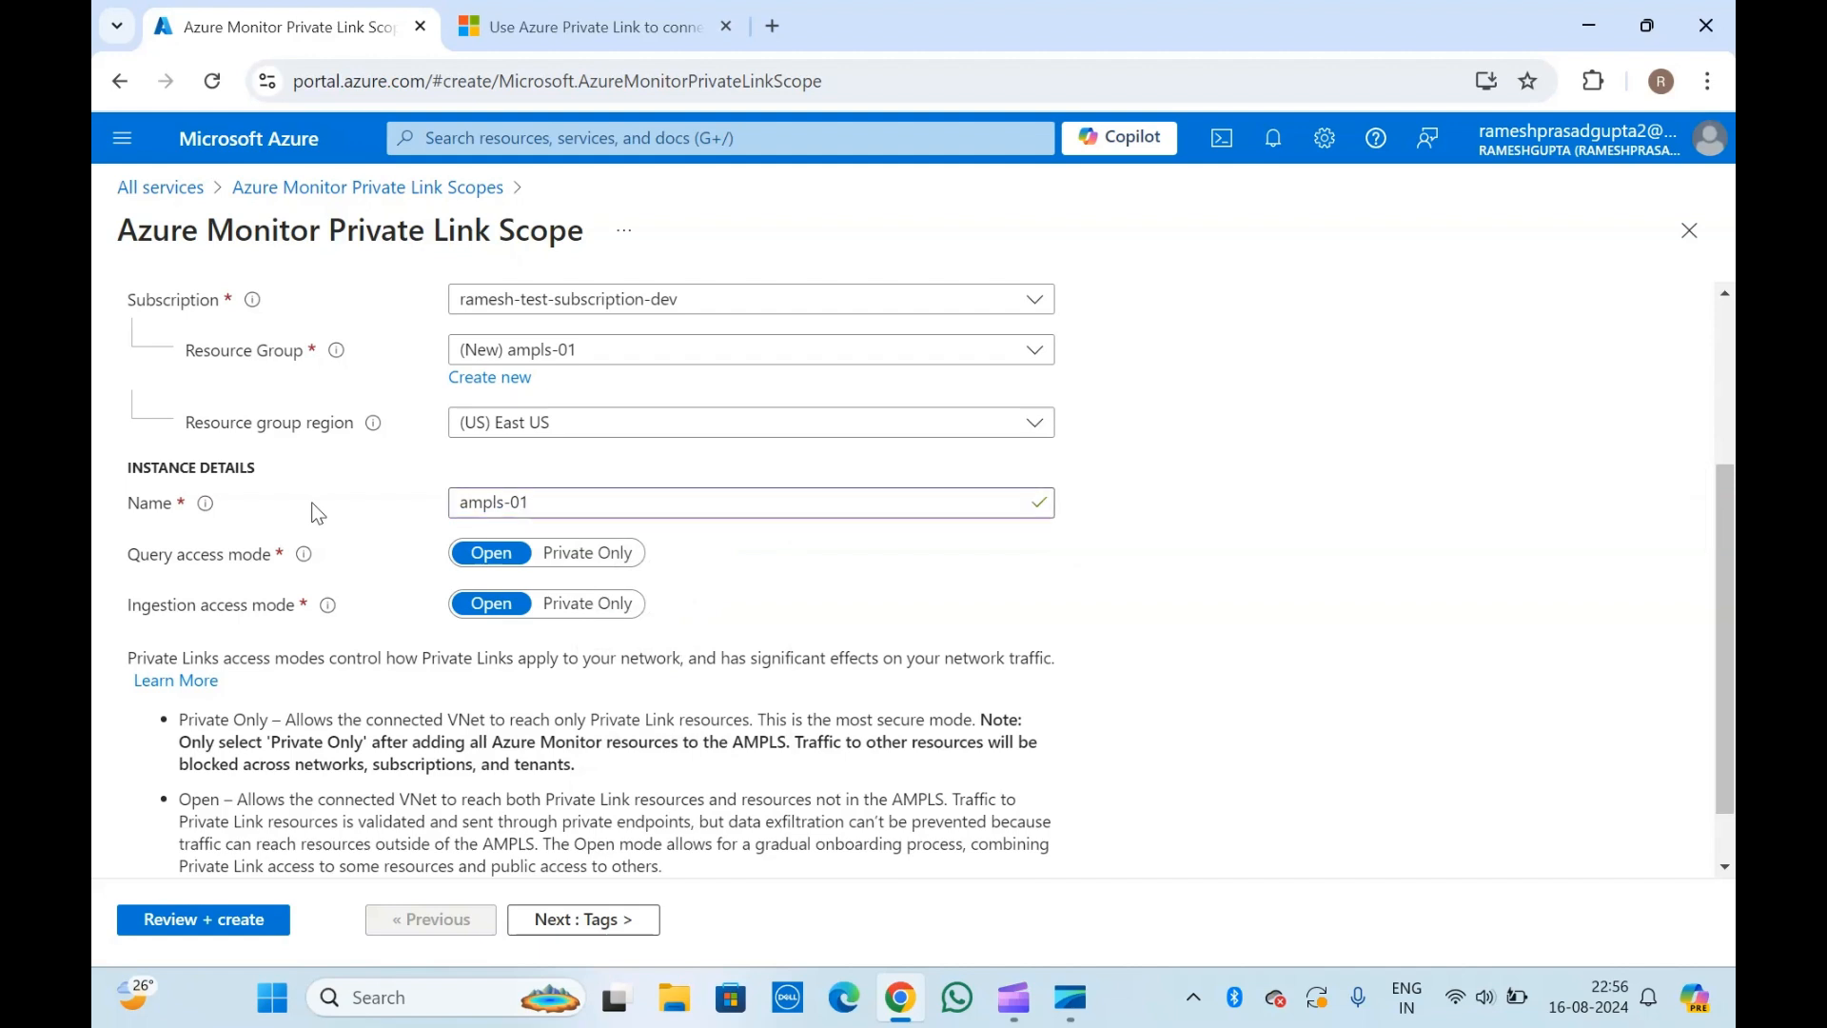
# Try Private Only as the query access mode, and set it back to Open.
pyautogui.scroll(-1, 318, 514)
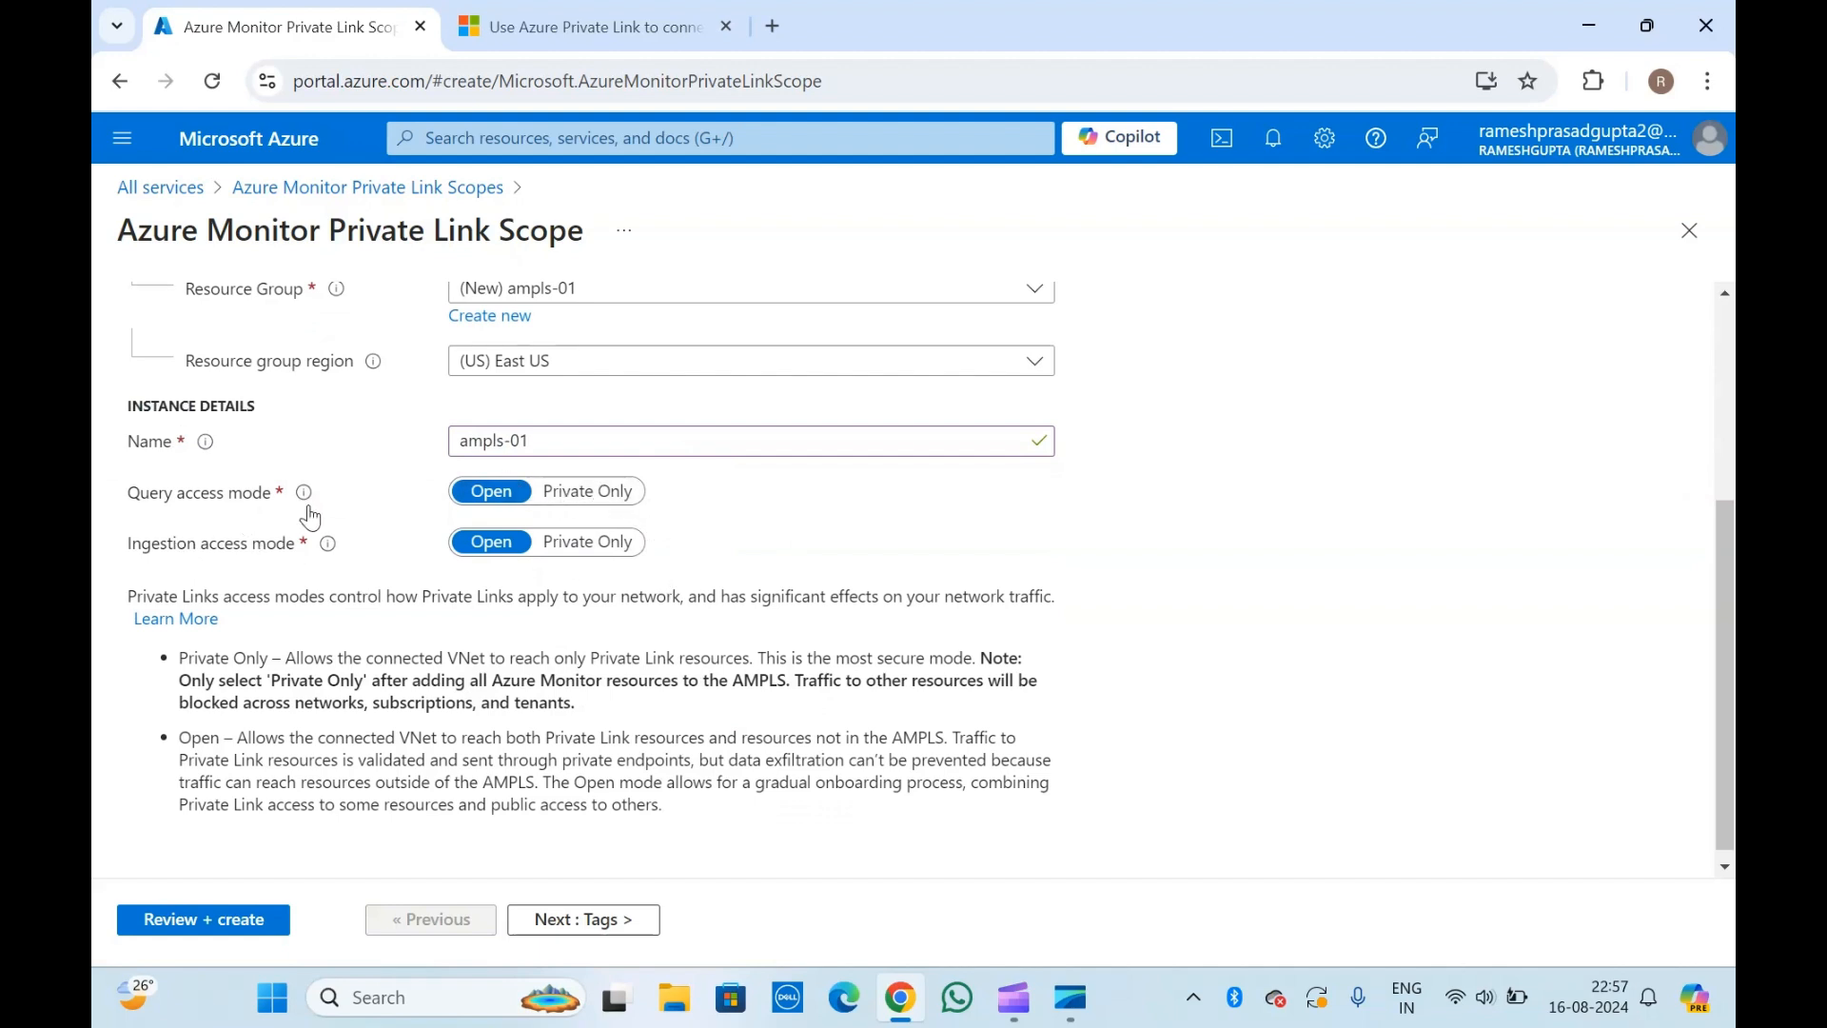
pyautogui.moveTo(306, 507)
pyautogui.click(589, 493)
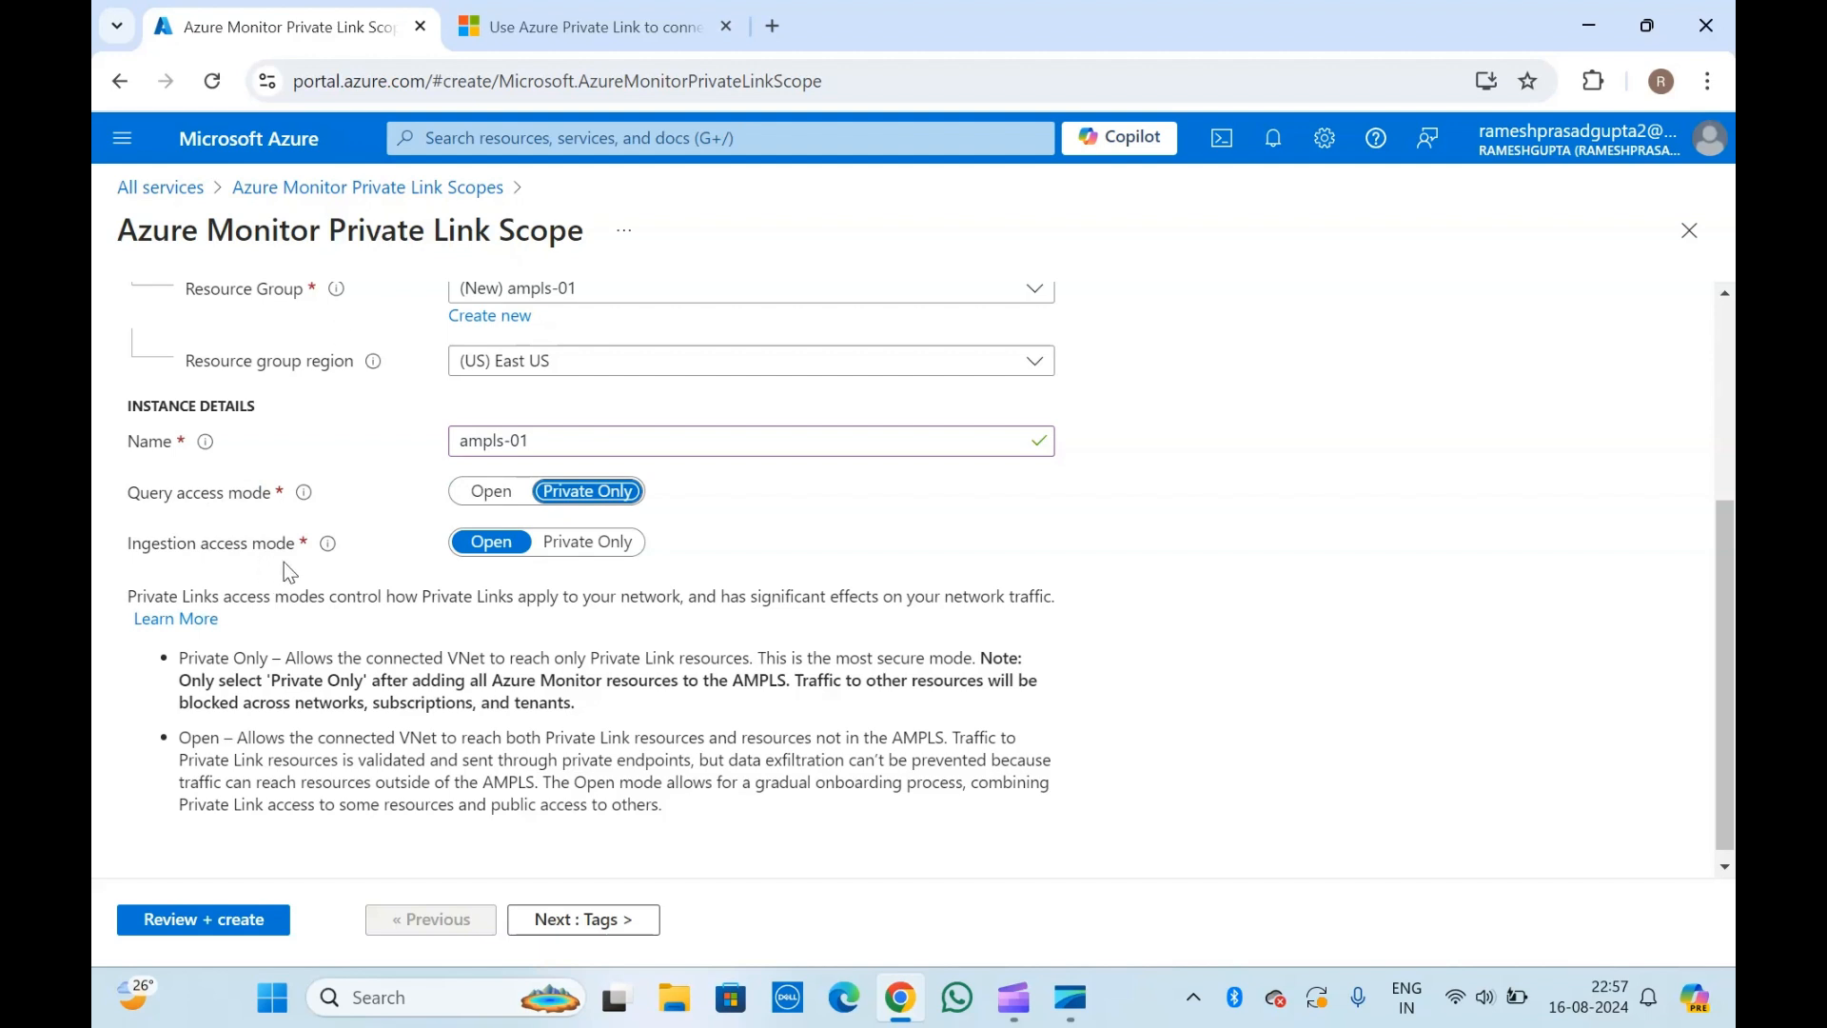
pyautogui.click(488, 495)
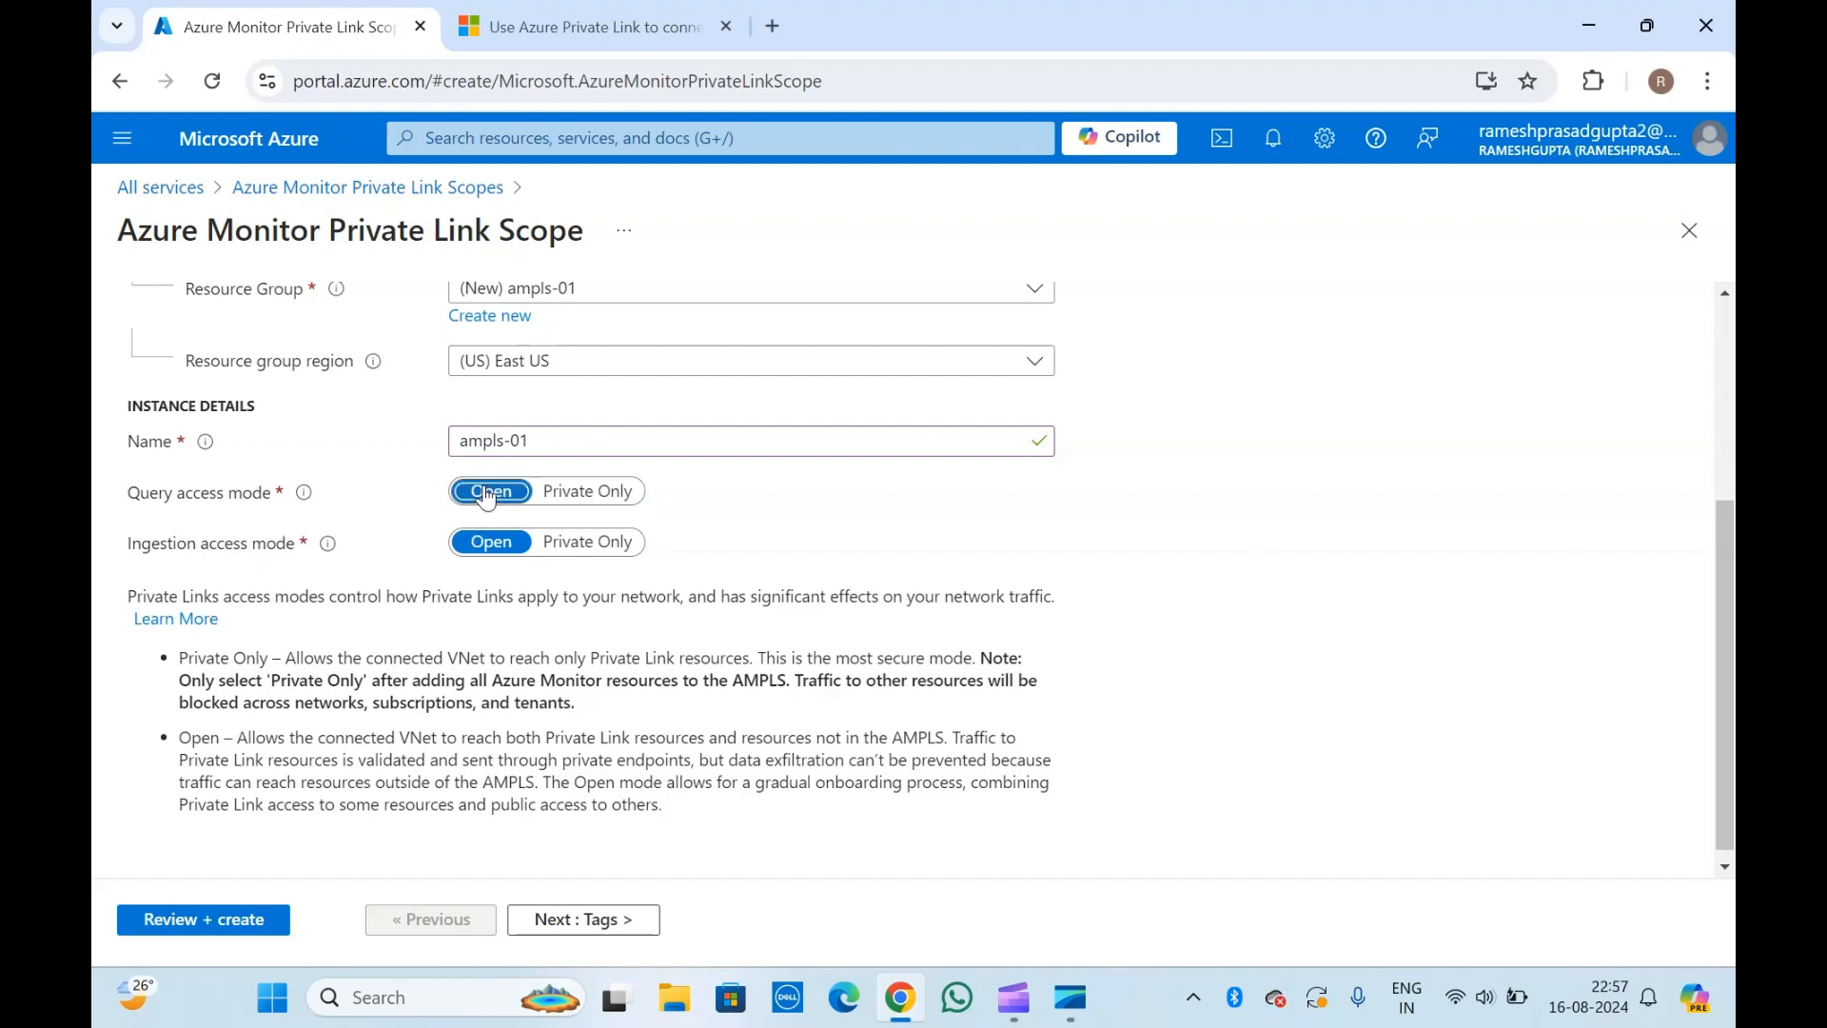
# Read the ingestion access mode help and the descriptions of the Private Only and Open modes.
pyautogui.moveTo(323, 555)
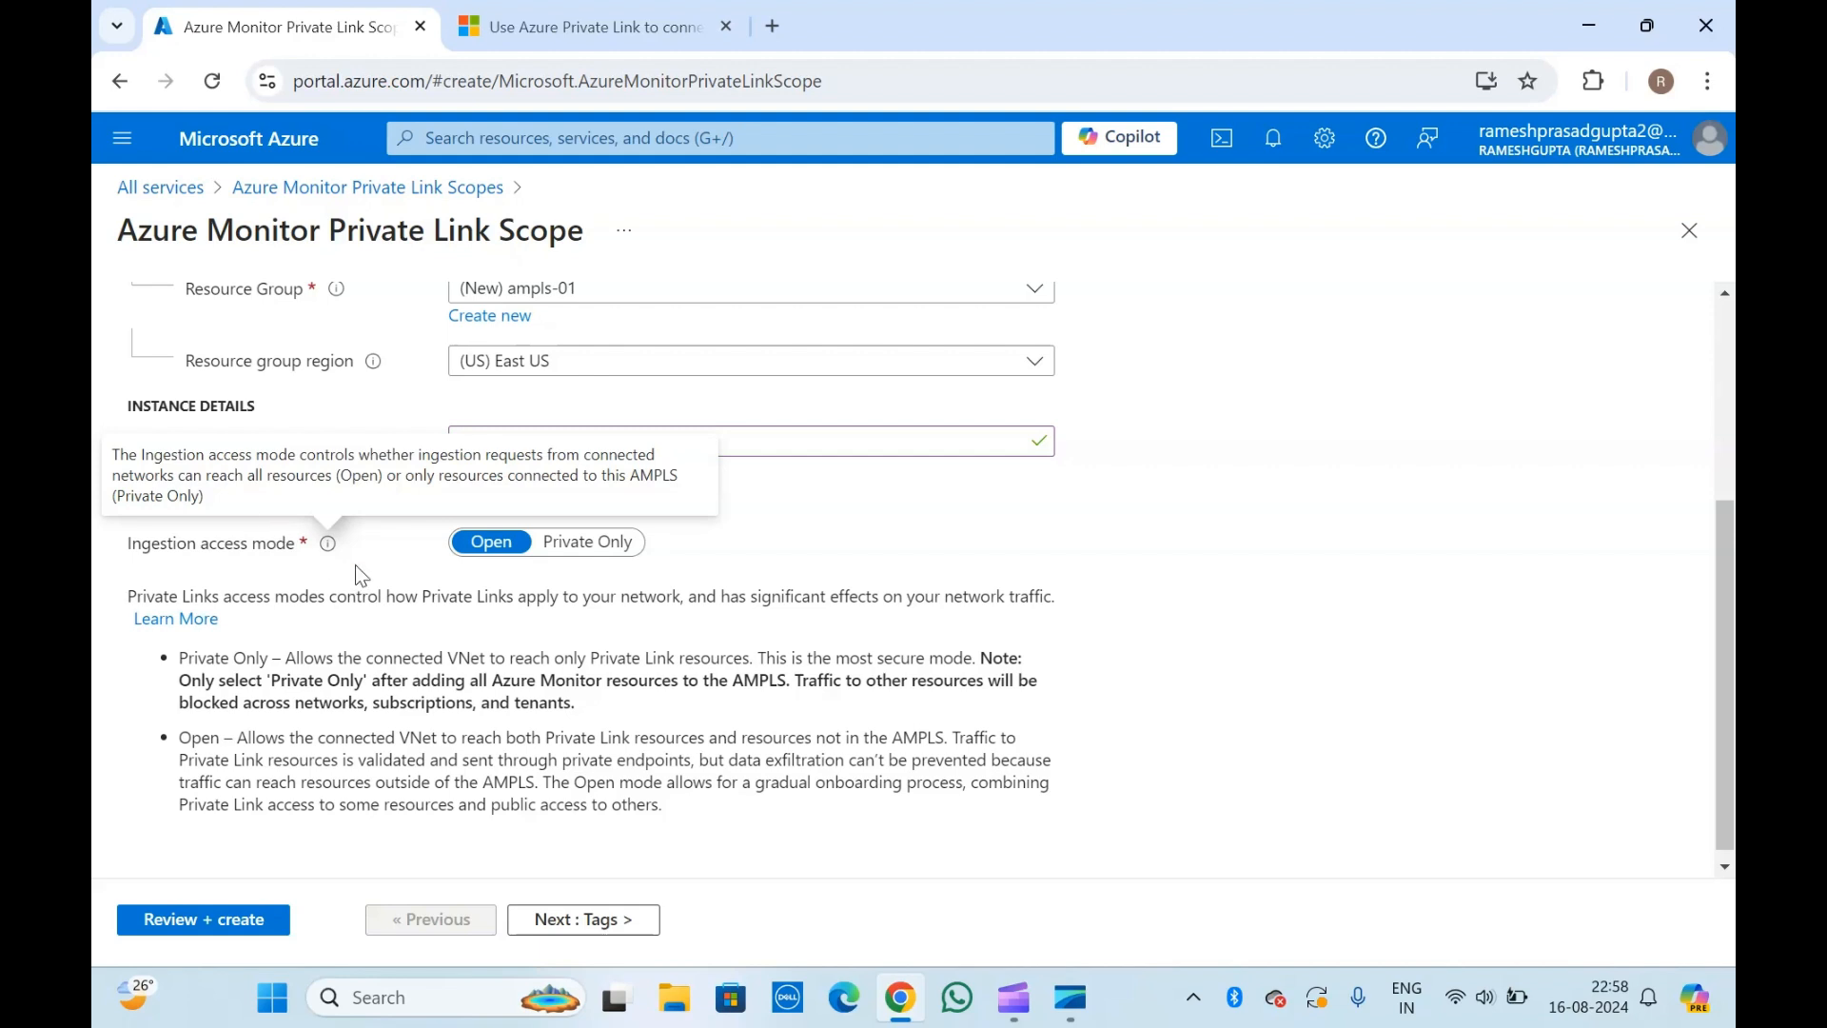
pyautogui.scroll(-1, 461, 619)
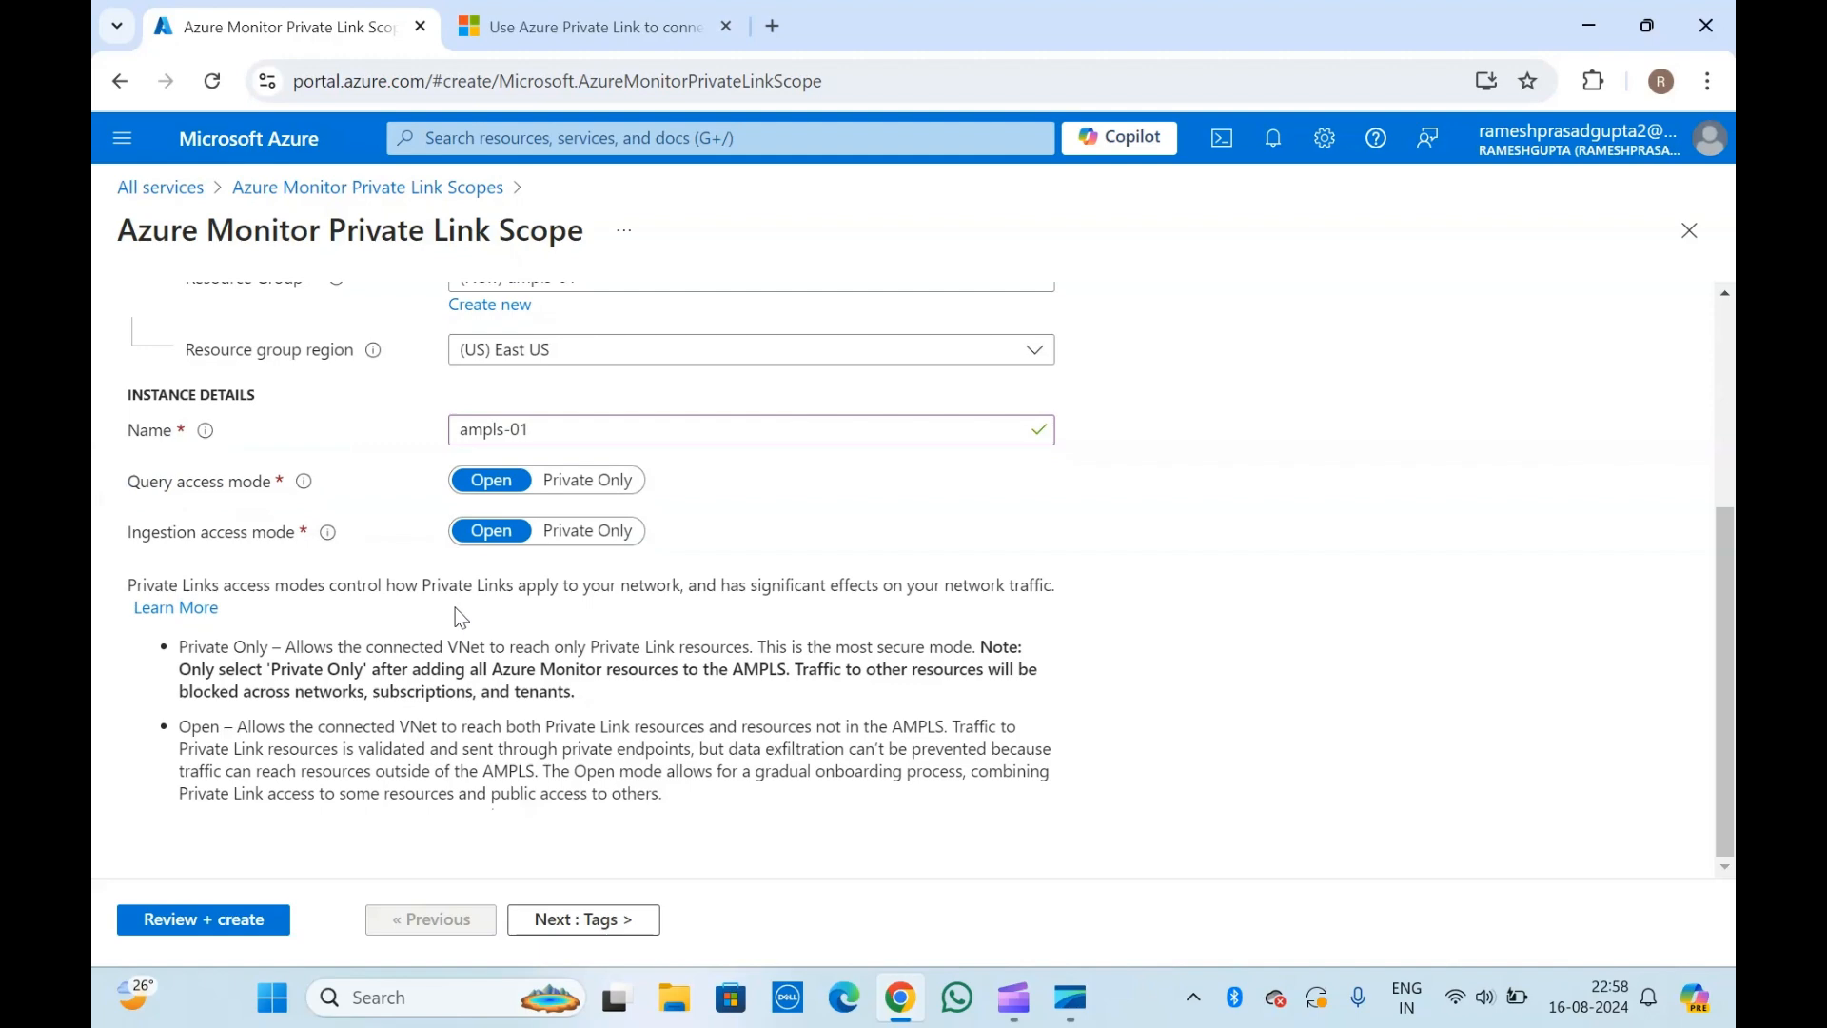
pyautogui.moveTo(179, 647); pyautogui.dragTo(672, 796)
pyautogui.click(672, 796)
pyautogui.scroll(4, 672, 797)
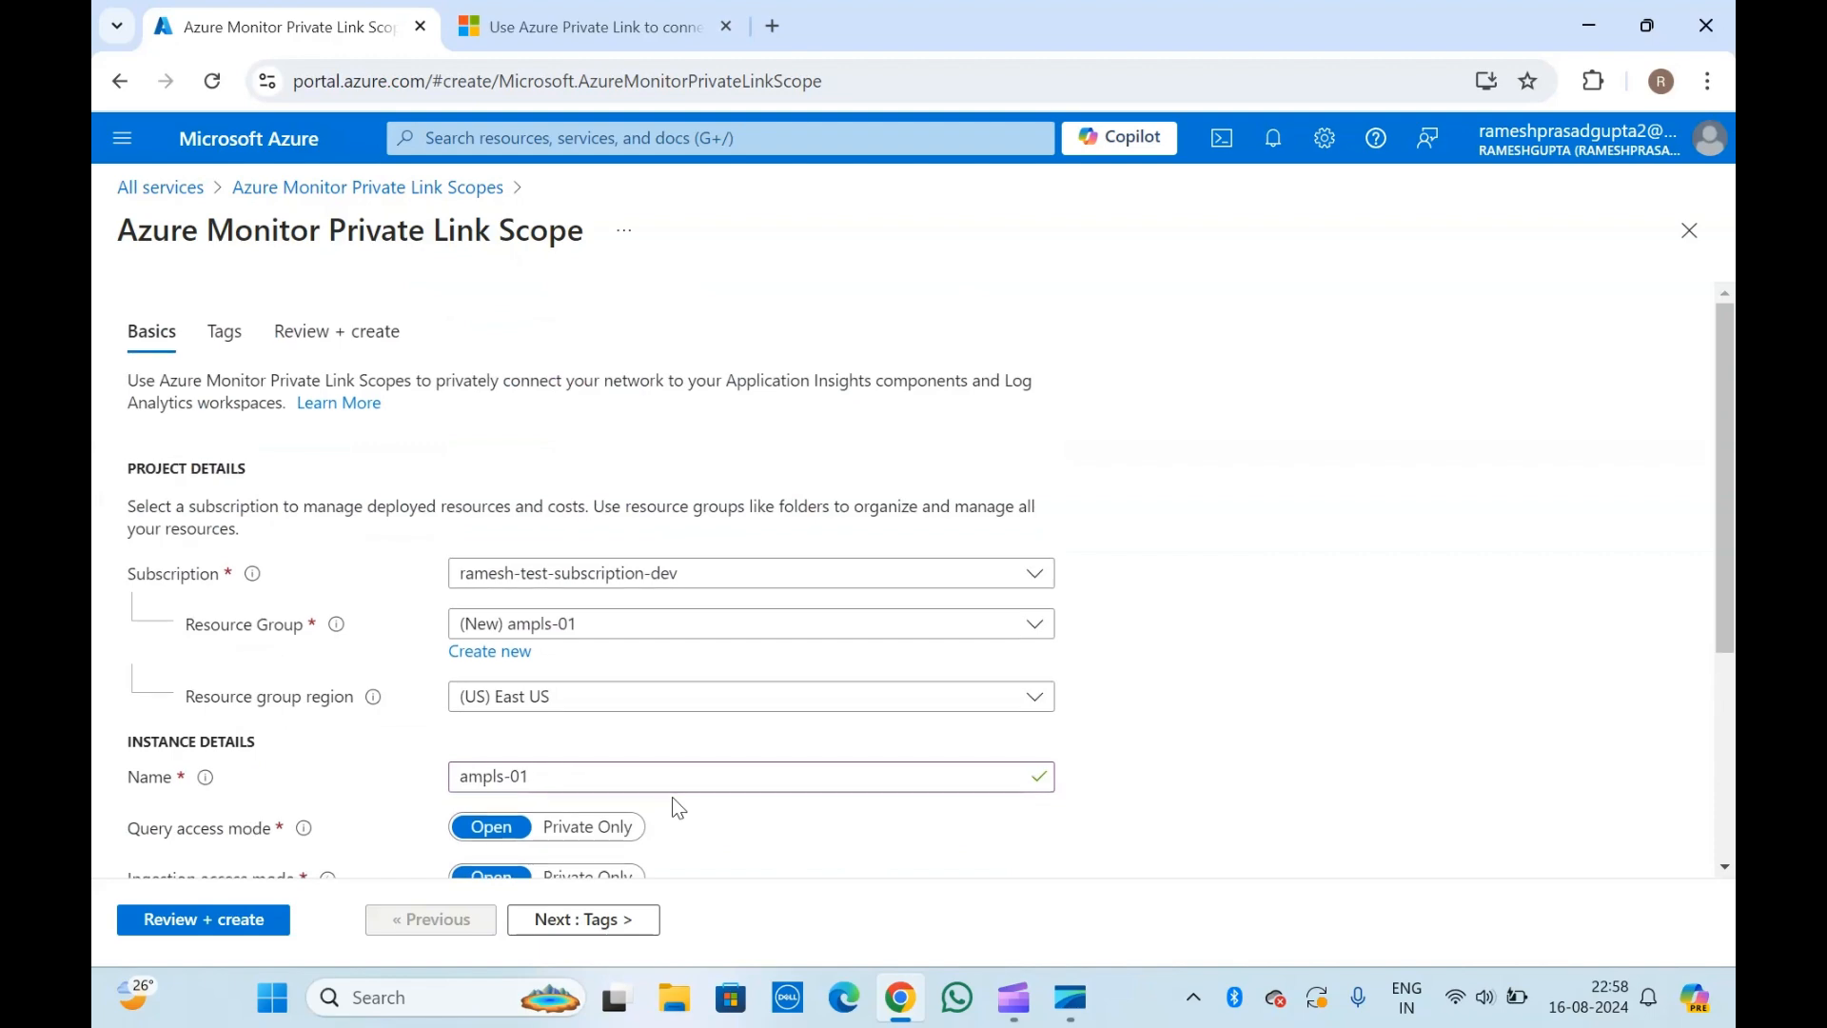
# Create the private link scope without any tags, and expand its deployment details.
pyautogui.scroll(-4, 672, 797)
pyautogui.click(604, 921)
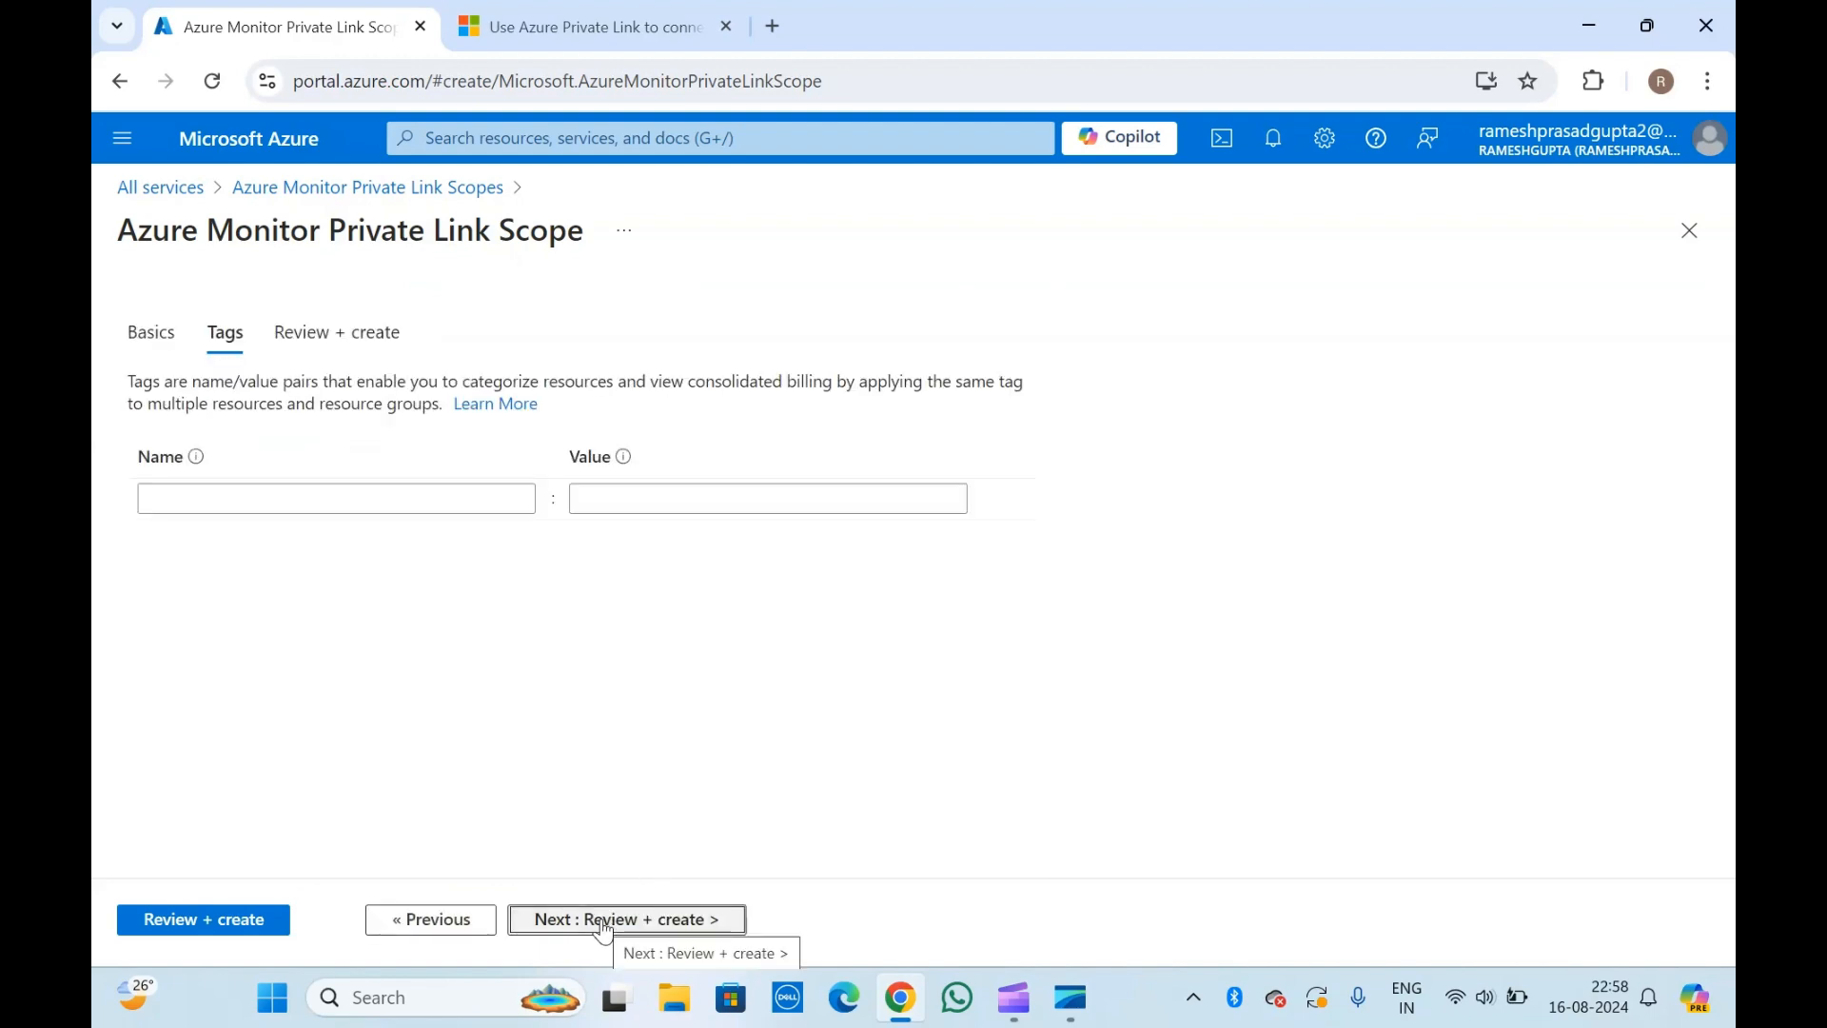
pyautogui.click(603, 921)
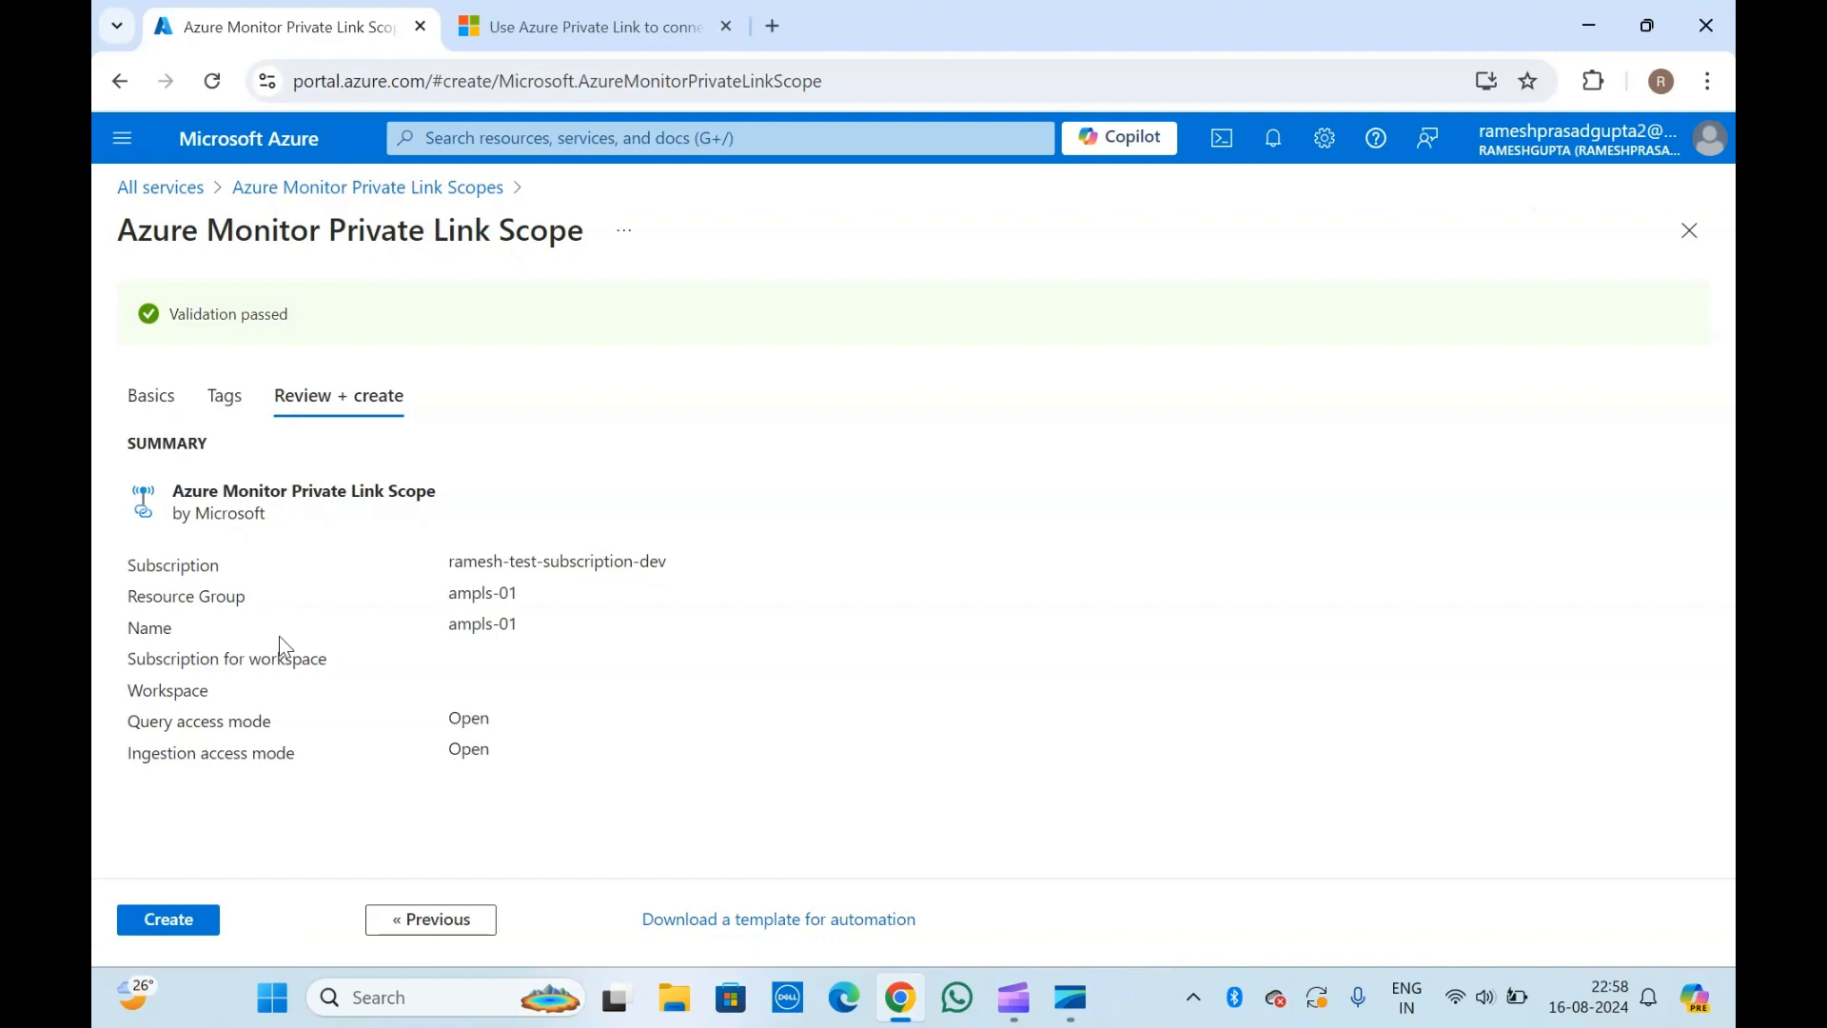
pyautogui.click(165, 916)
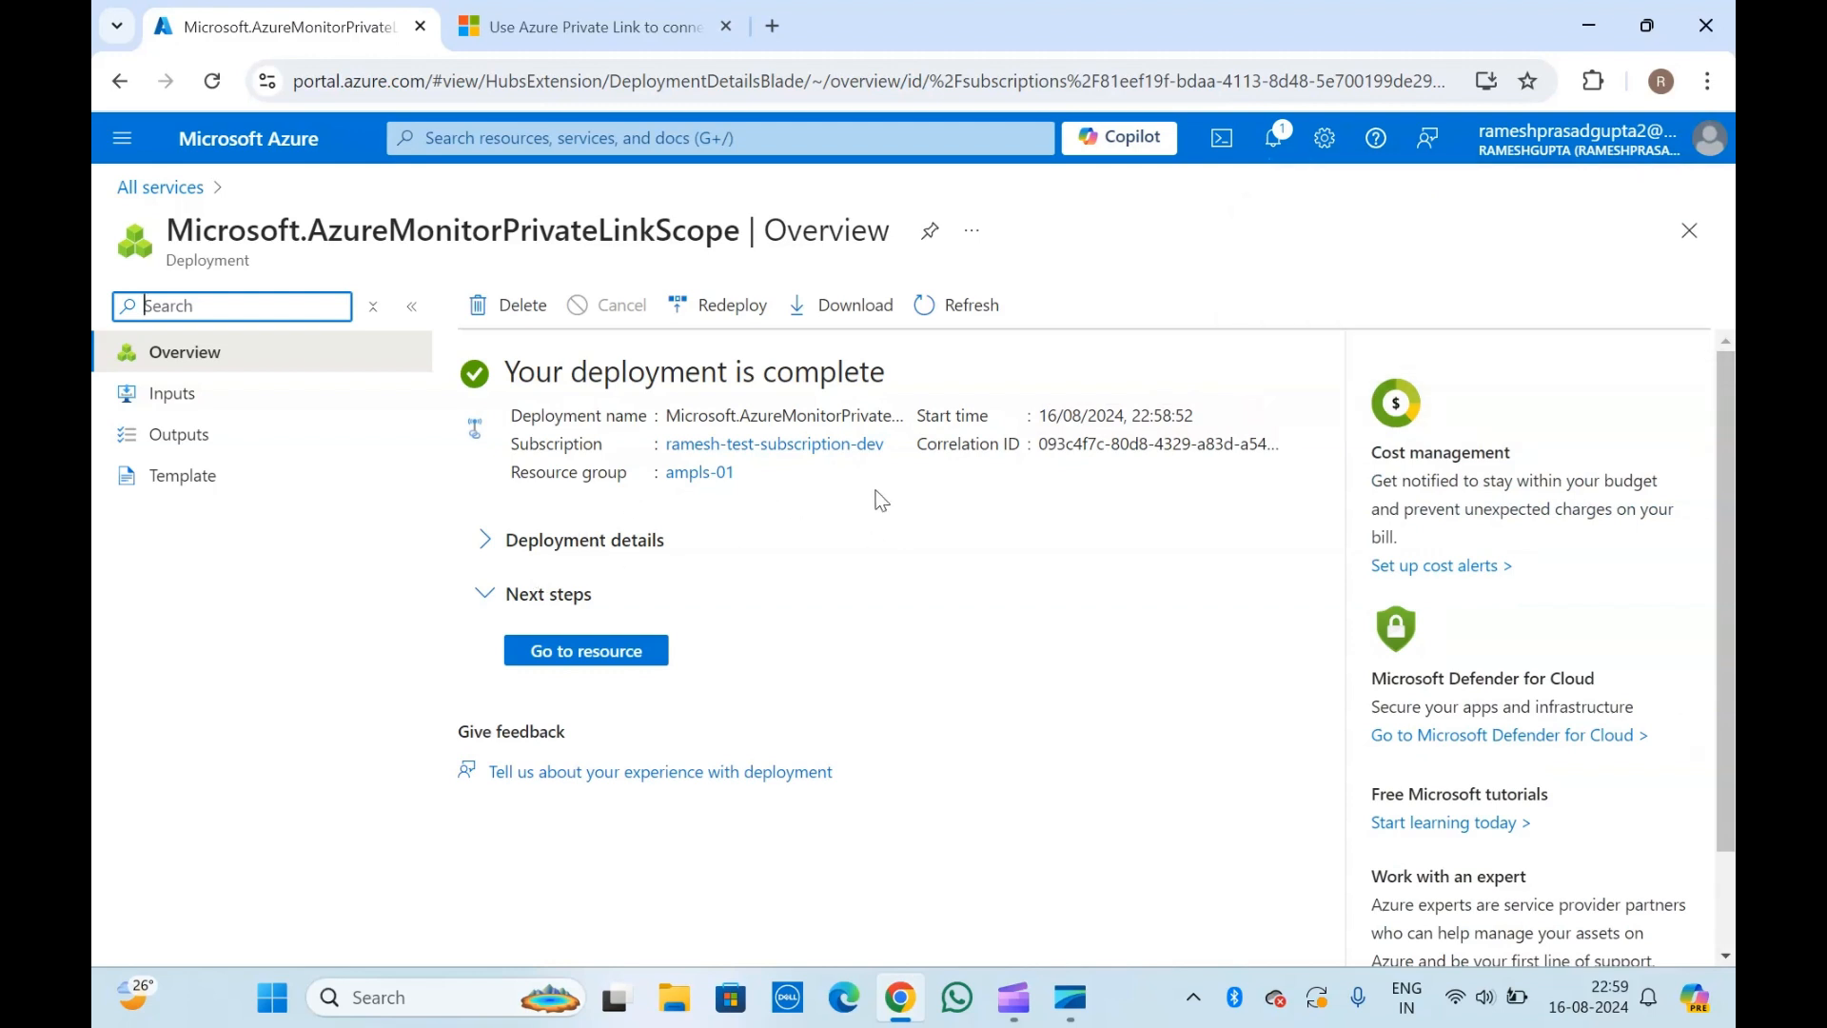
pyautogui.click(485, 540)
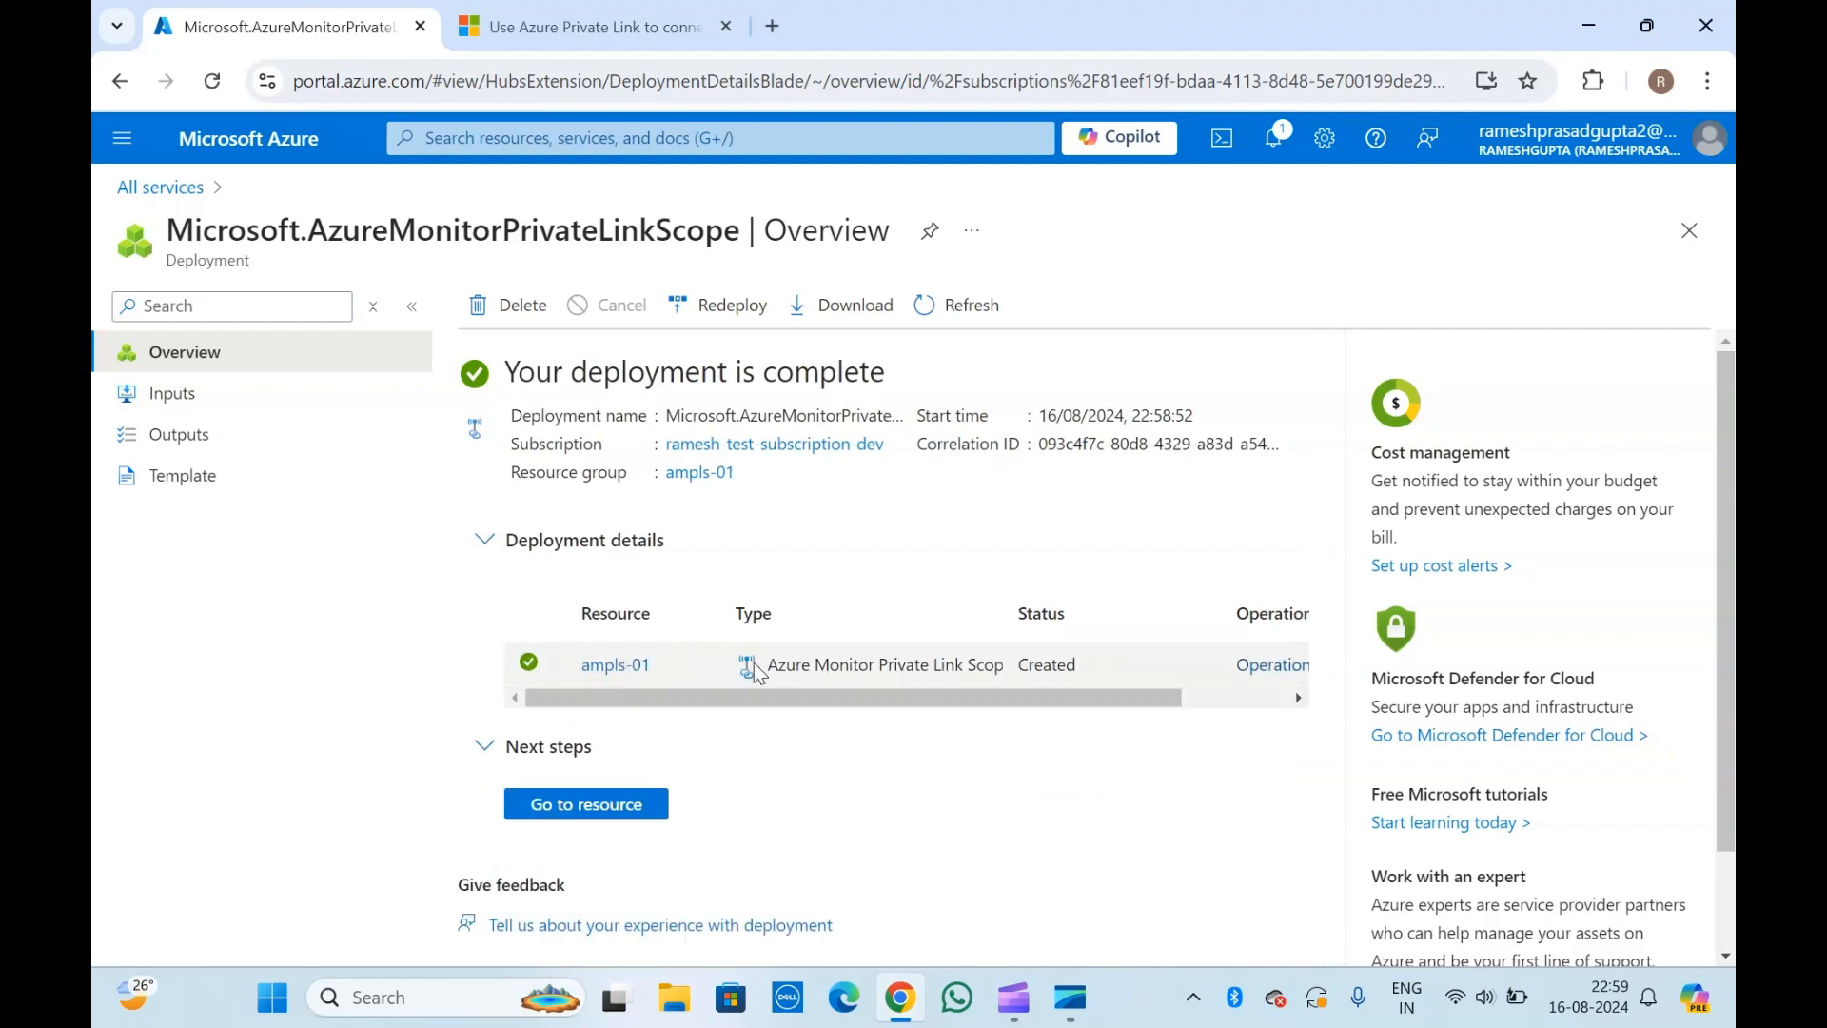
# Open the newly deployed ampls-01 resource and expand its Configure, Settings and Automation sections.
pyautogui.hscroll(3, 1073, 669)
pyautogui.hscroll(-3, 1073, 670)
pyautogui.click(614, 804)
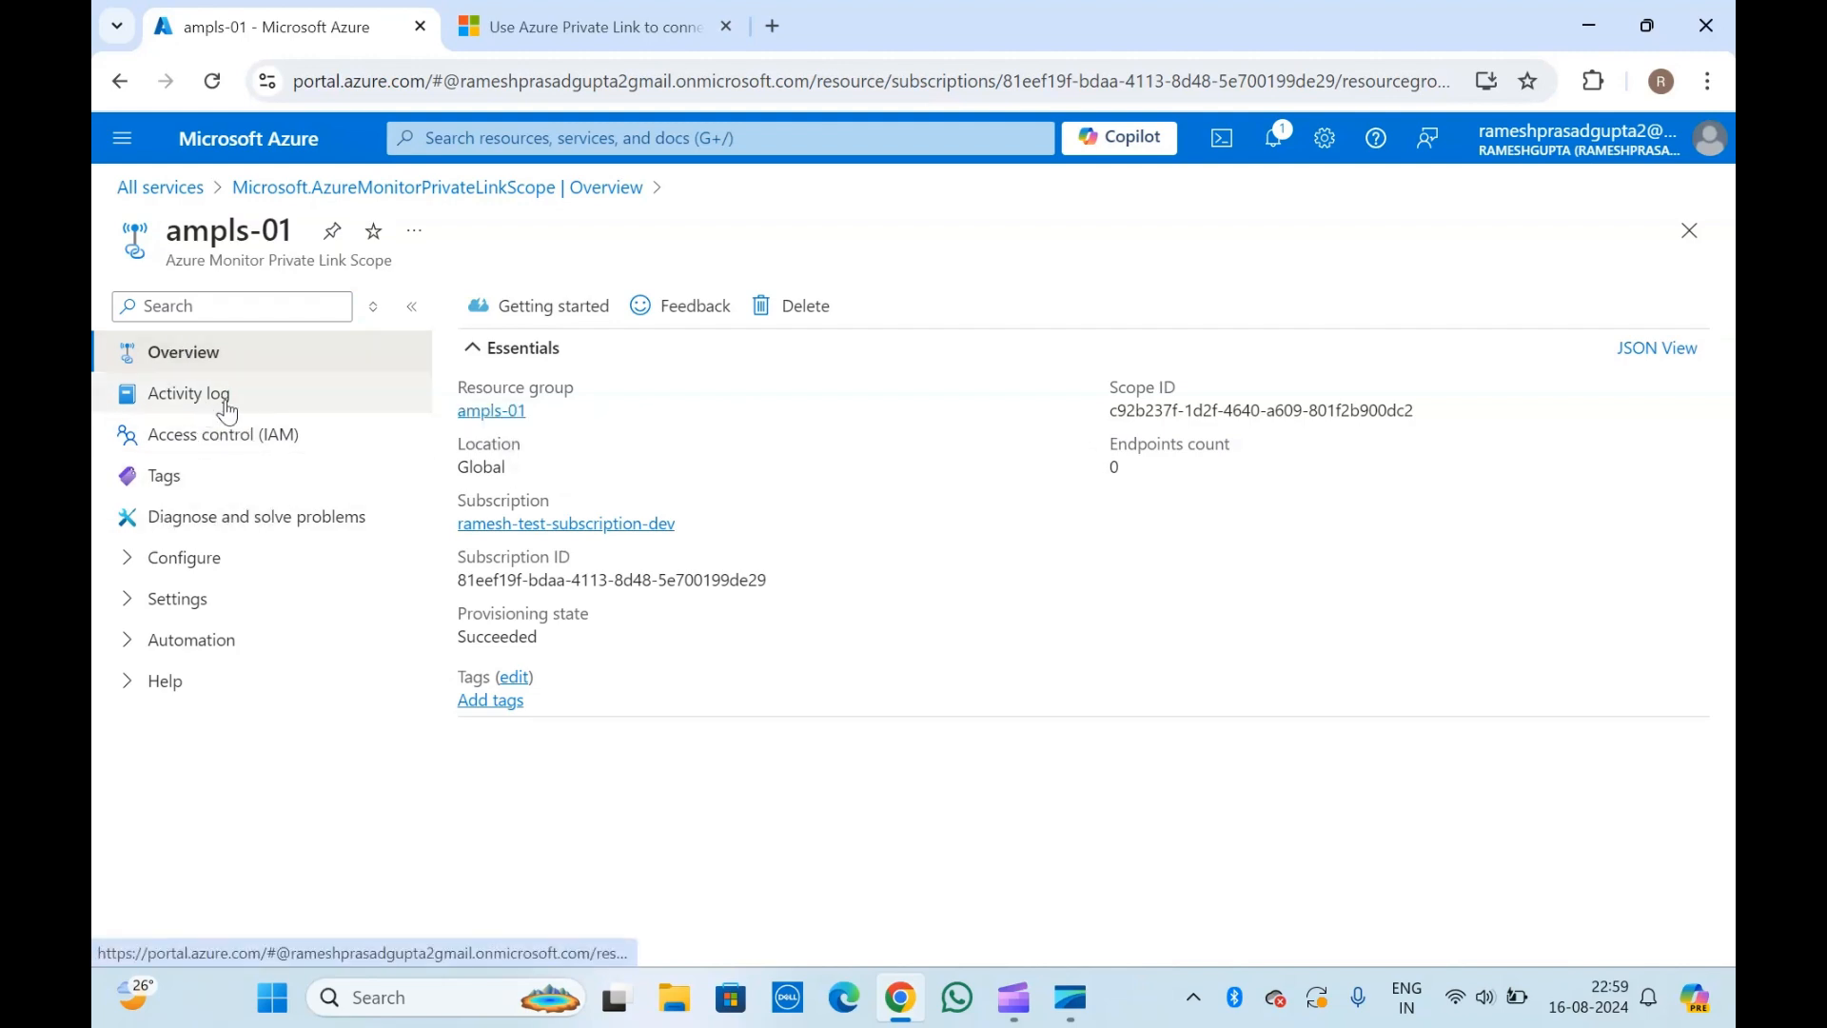
pyautogui.click(130, 561)
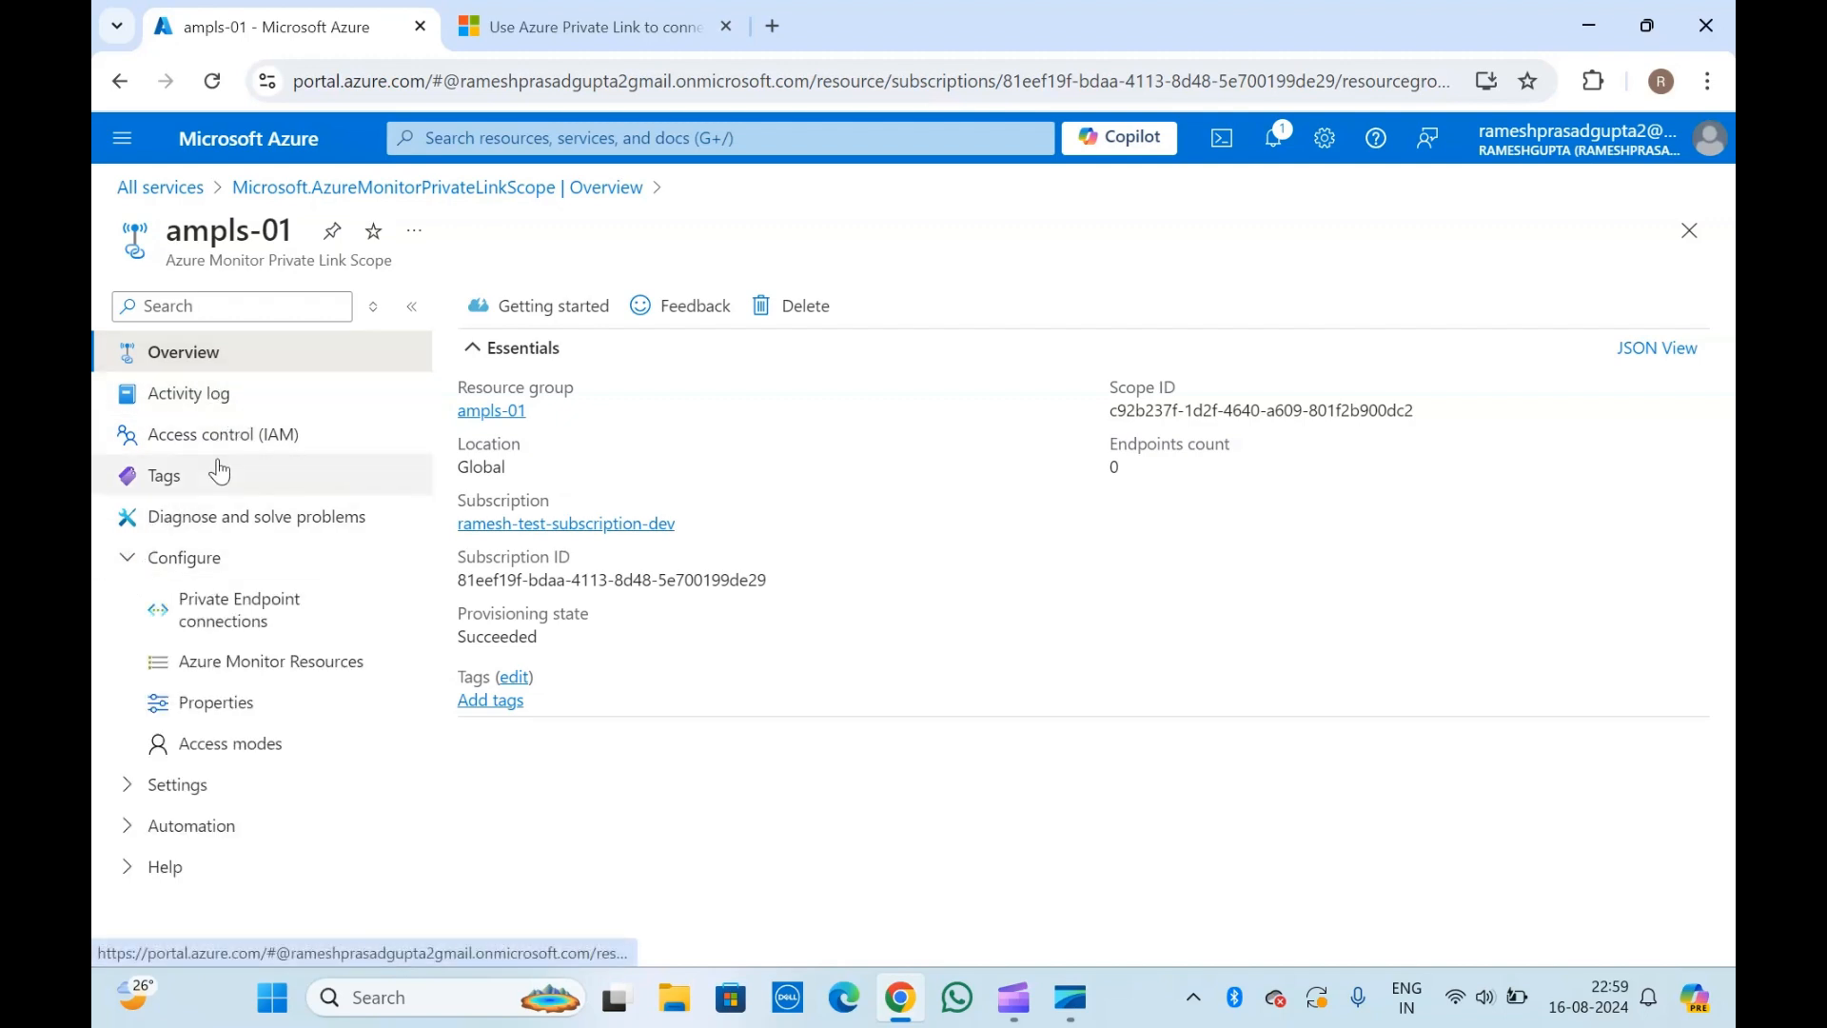
pyautogui.click(132, 793)
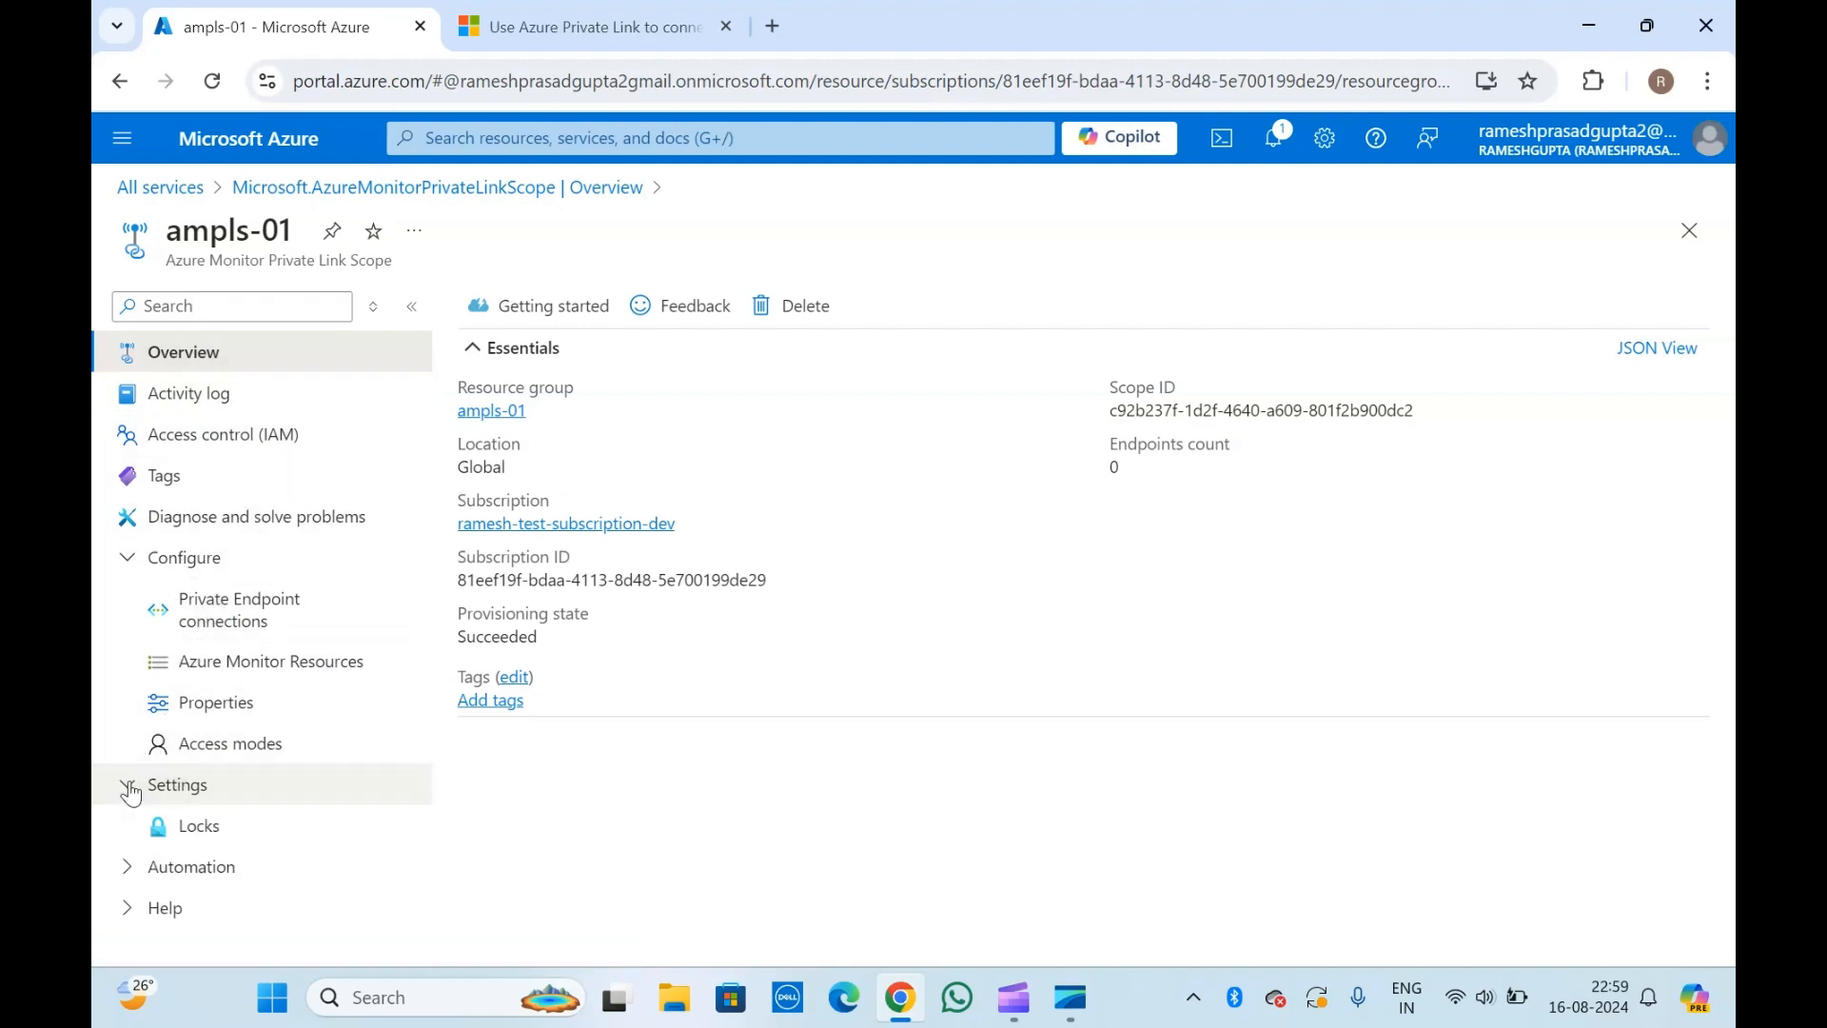
pyautogui.click(132, 871)
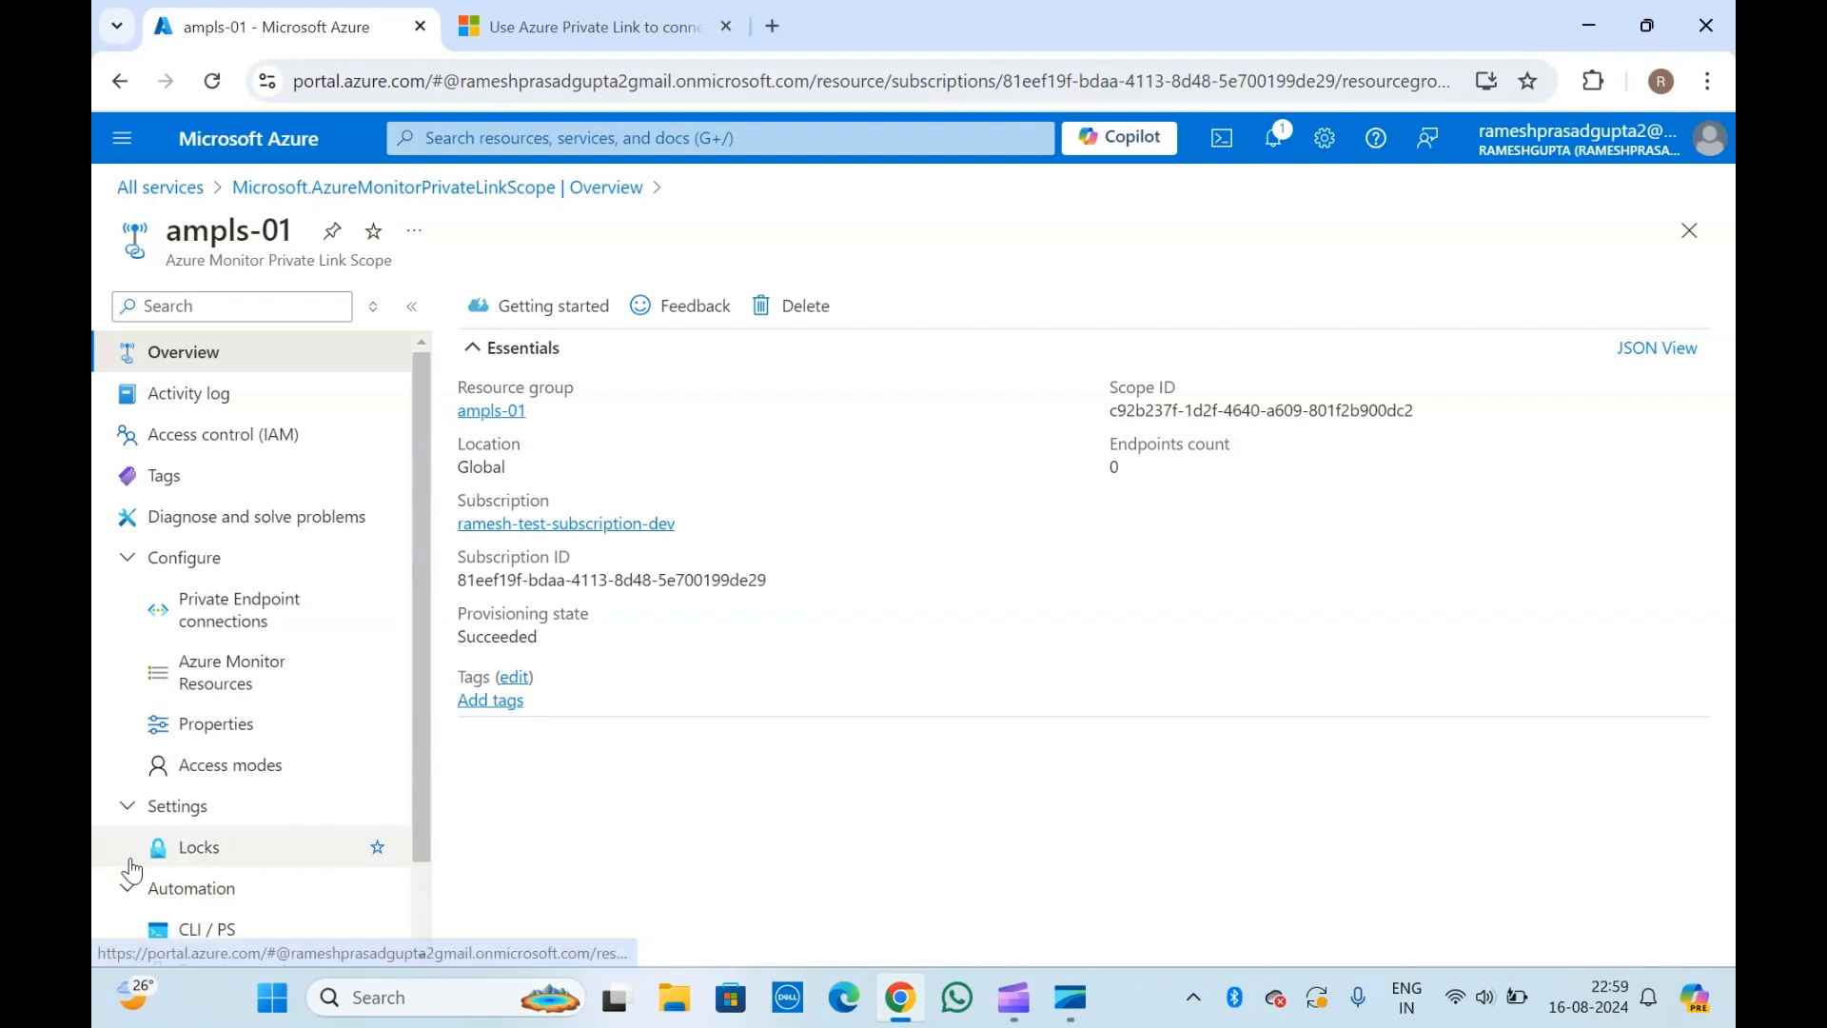
# Examine the private endpoint connections of the ampls-01 private link scope.
pyautogui.click(233, 610)
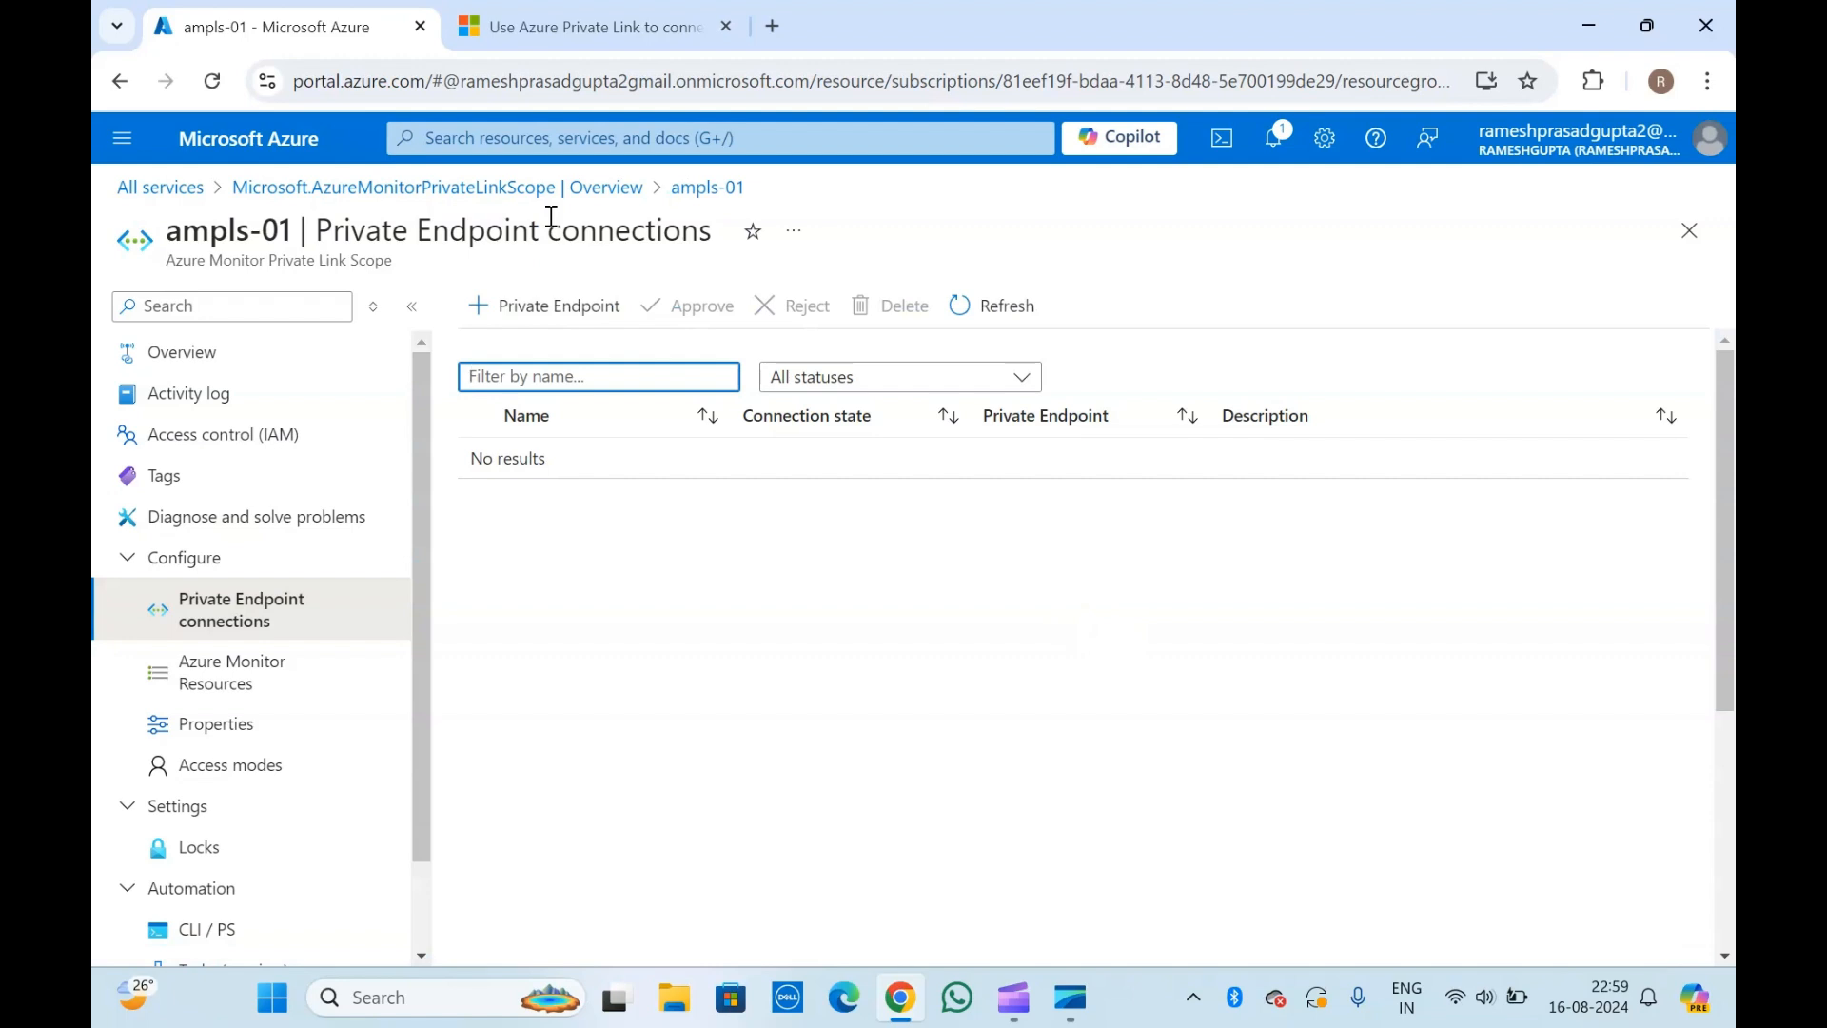
pyautogui.tripleClick(368, 231)
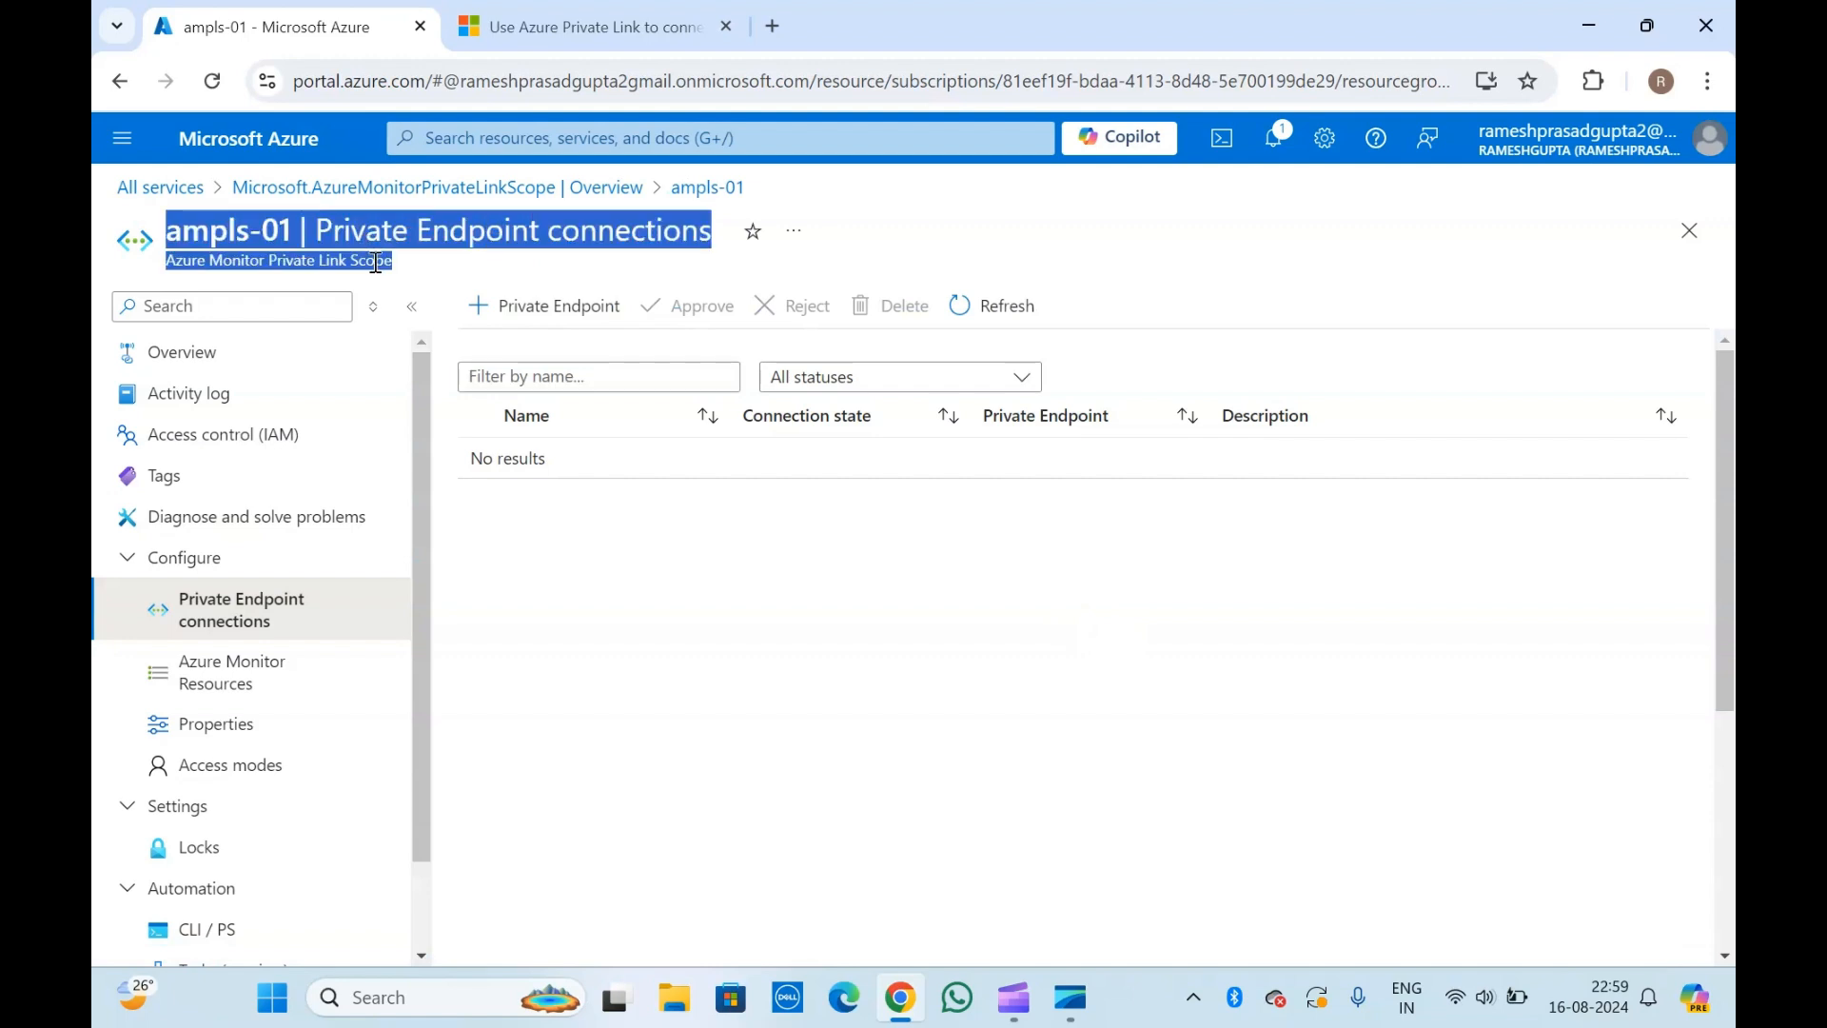
pyautogui.click(376, 263)
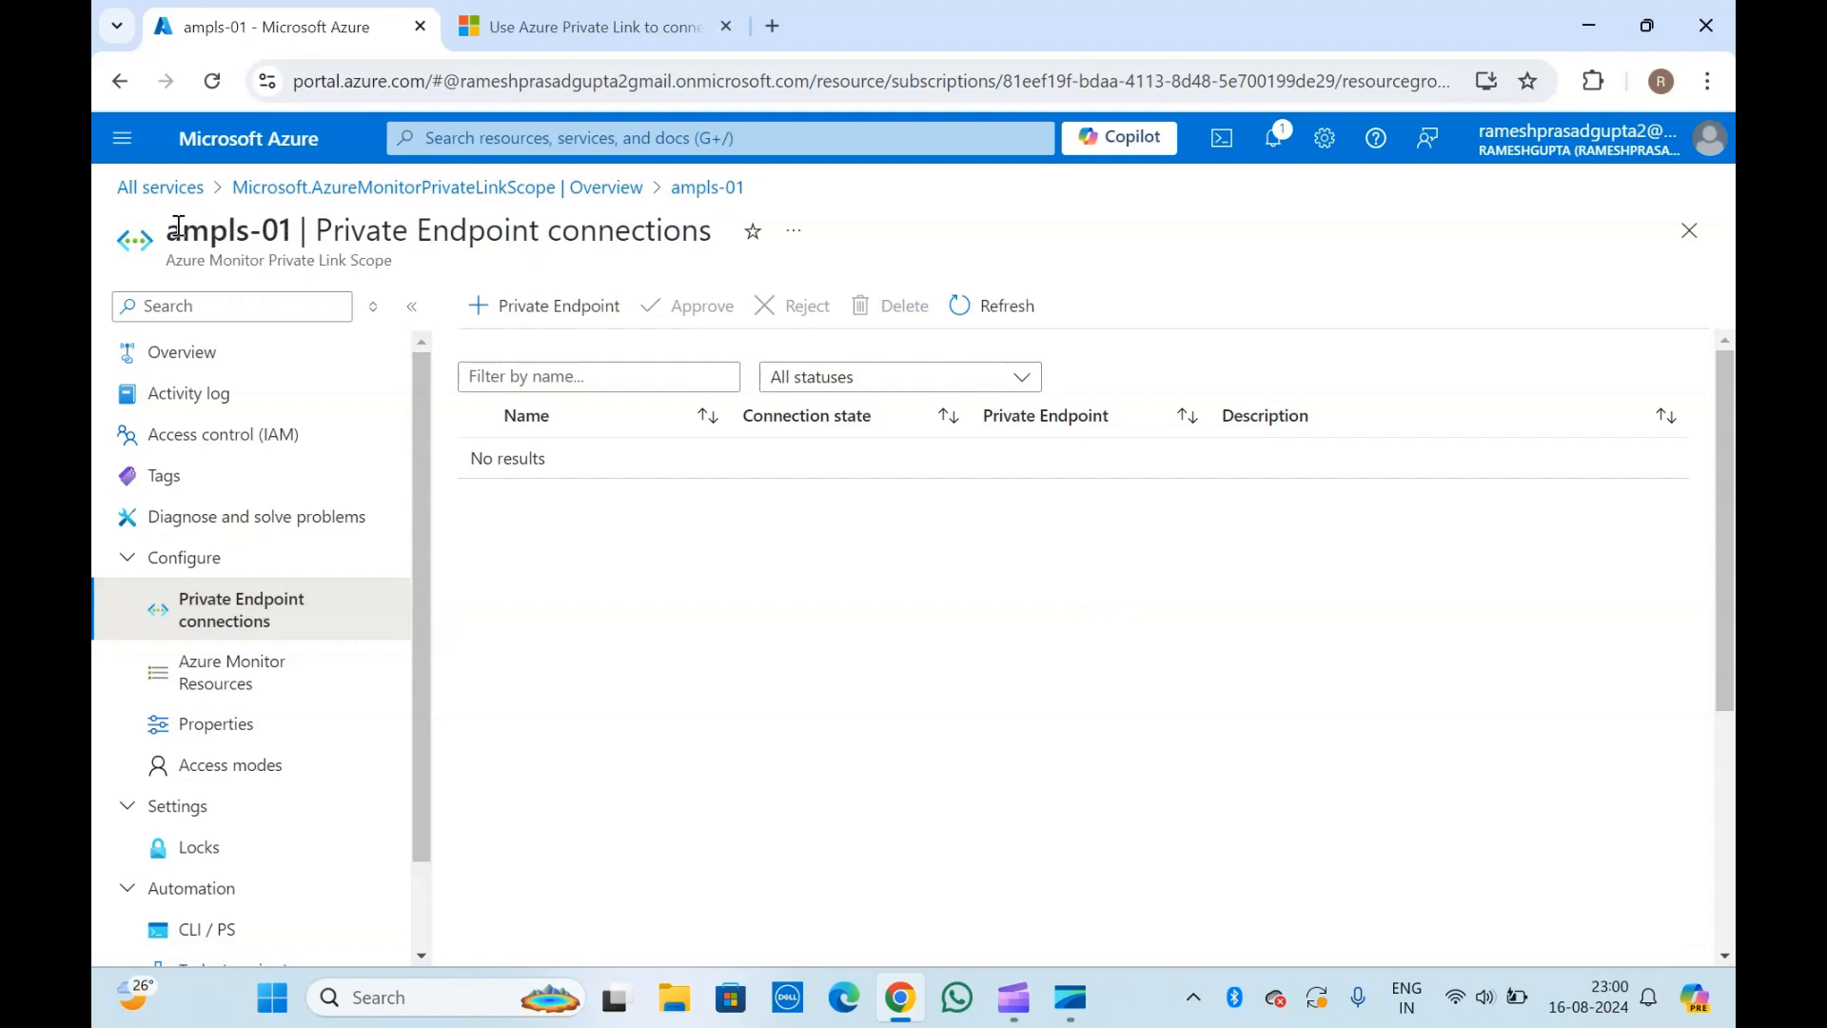
pyautogui.moveTo(181, 229); pyautogui.dragTo(375, 257)
pyautogui.click(380, 256)
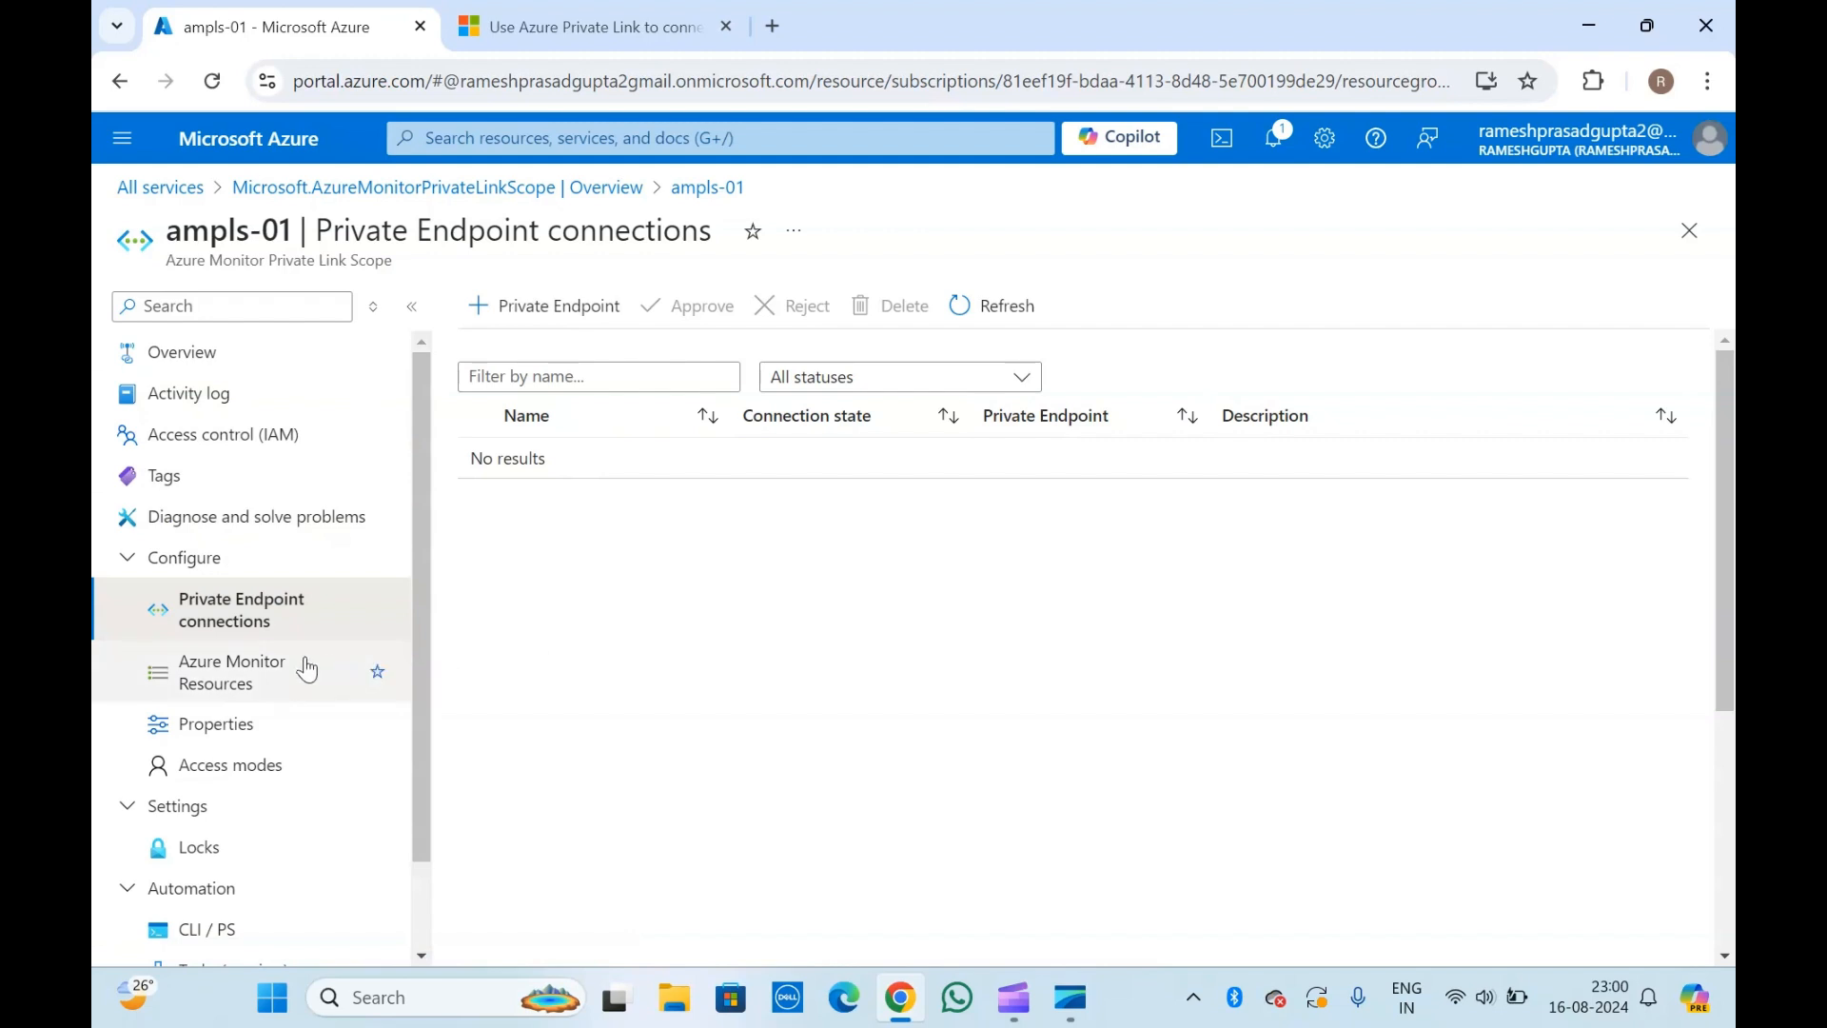
# Review the Azure Monitor resources linked to ampls-01 and the properties of the scope.
pyautogui.click(277, 669)
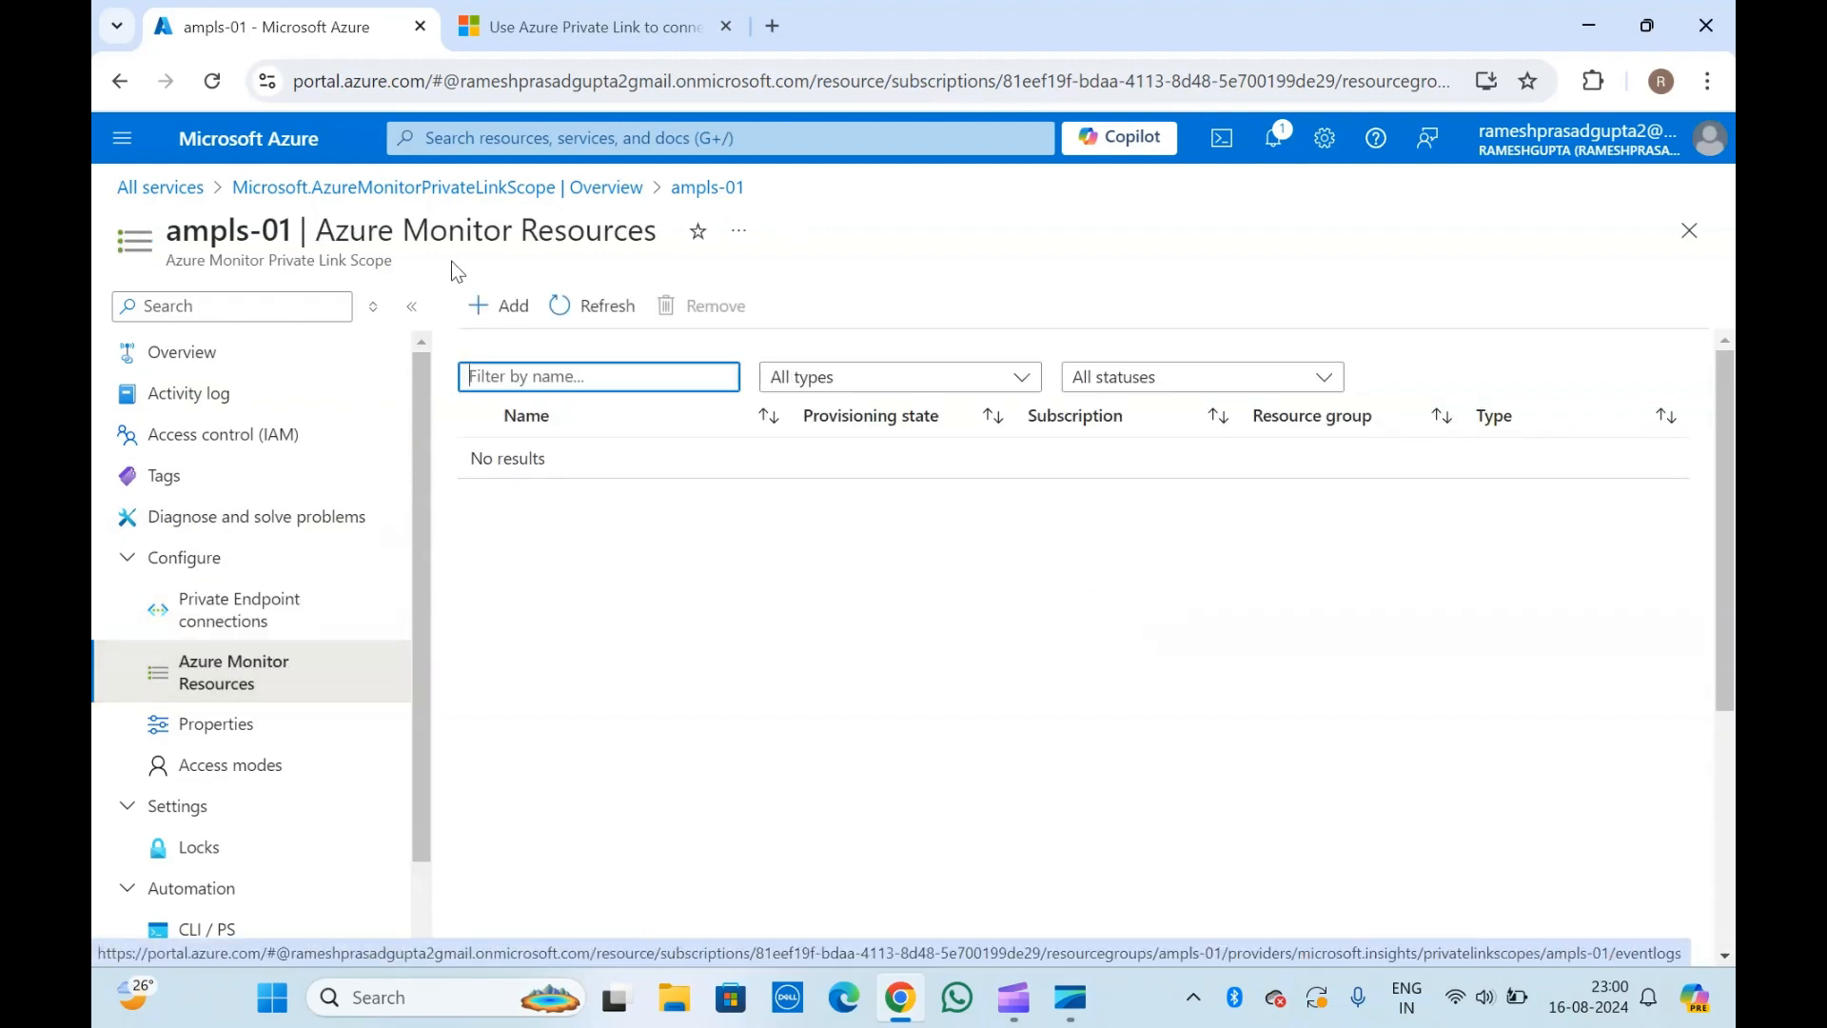
pyautogui.click(624, 571)
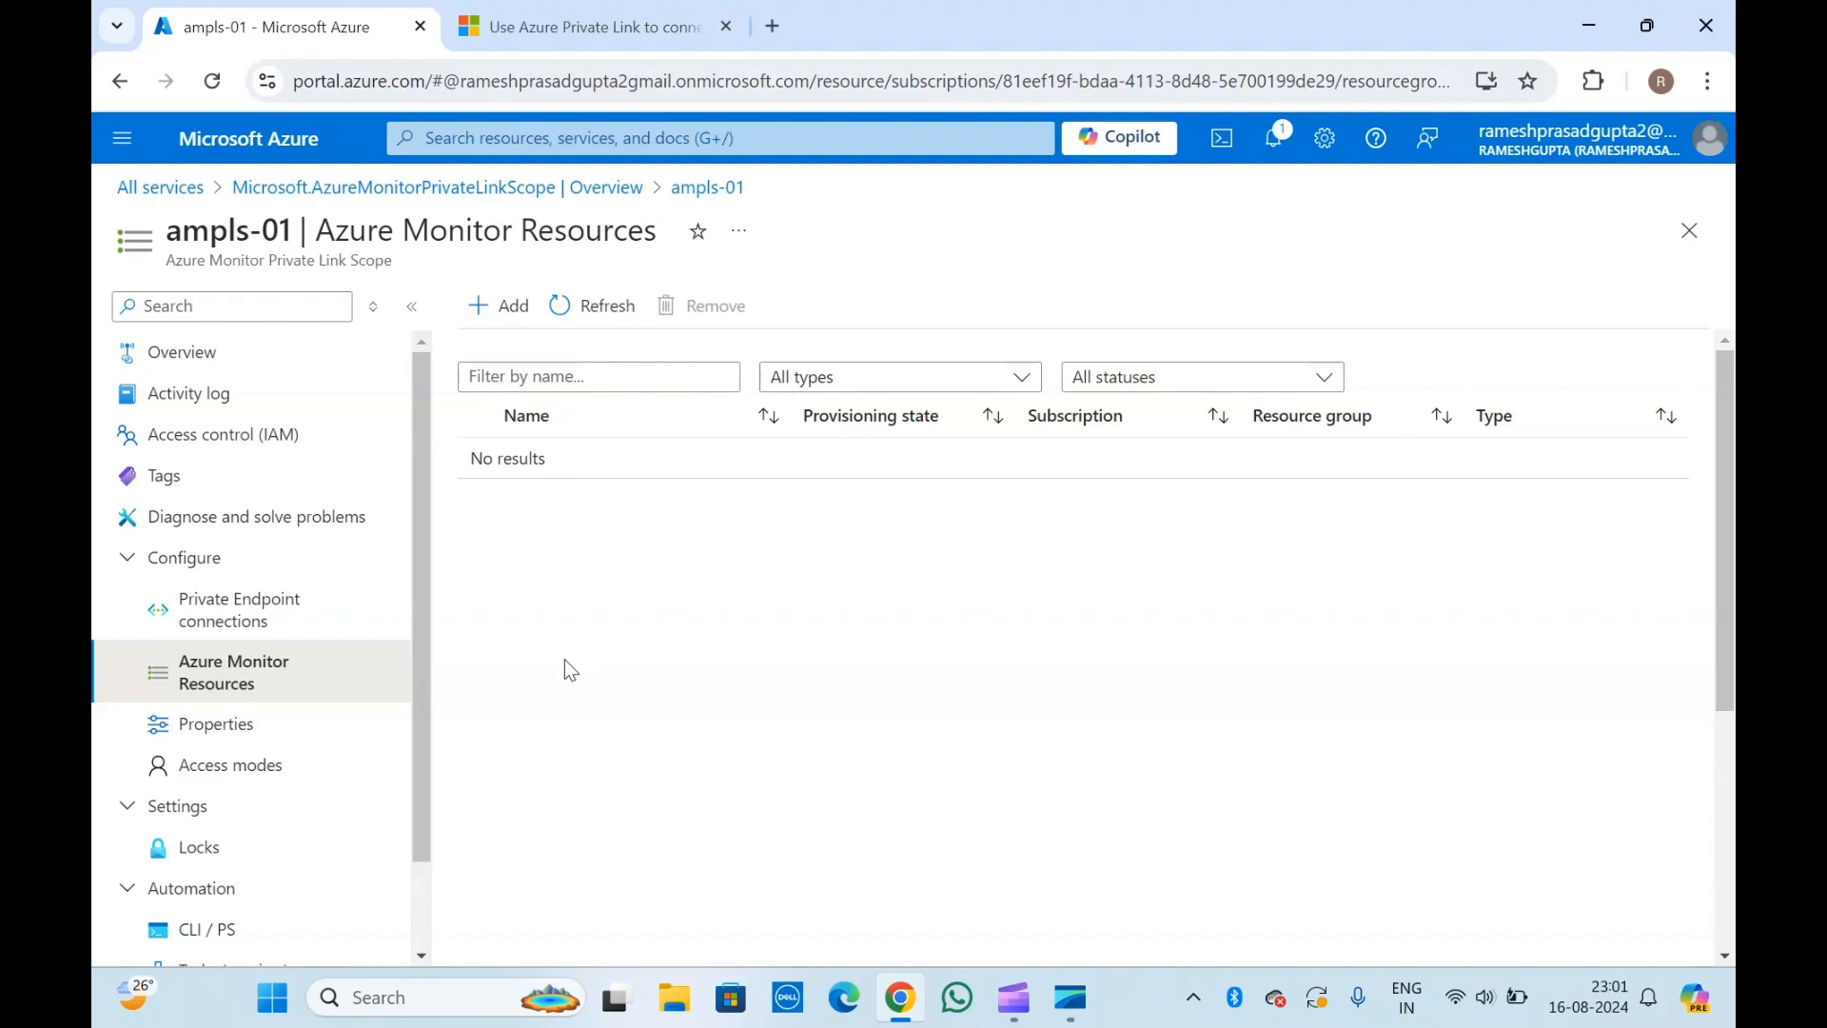
pyautogui.click(238, 726)
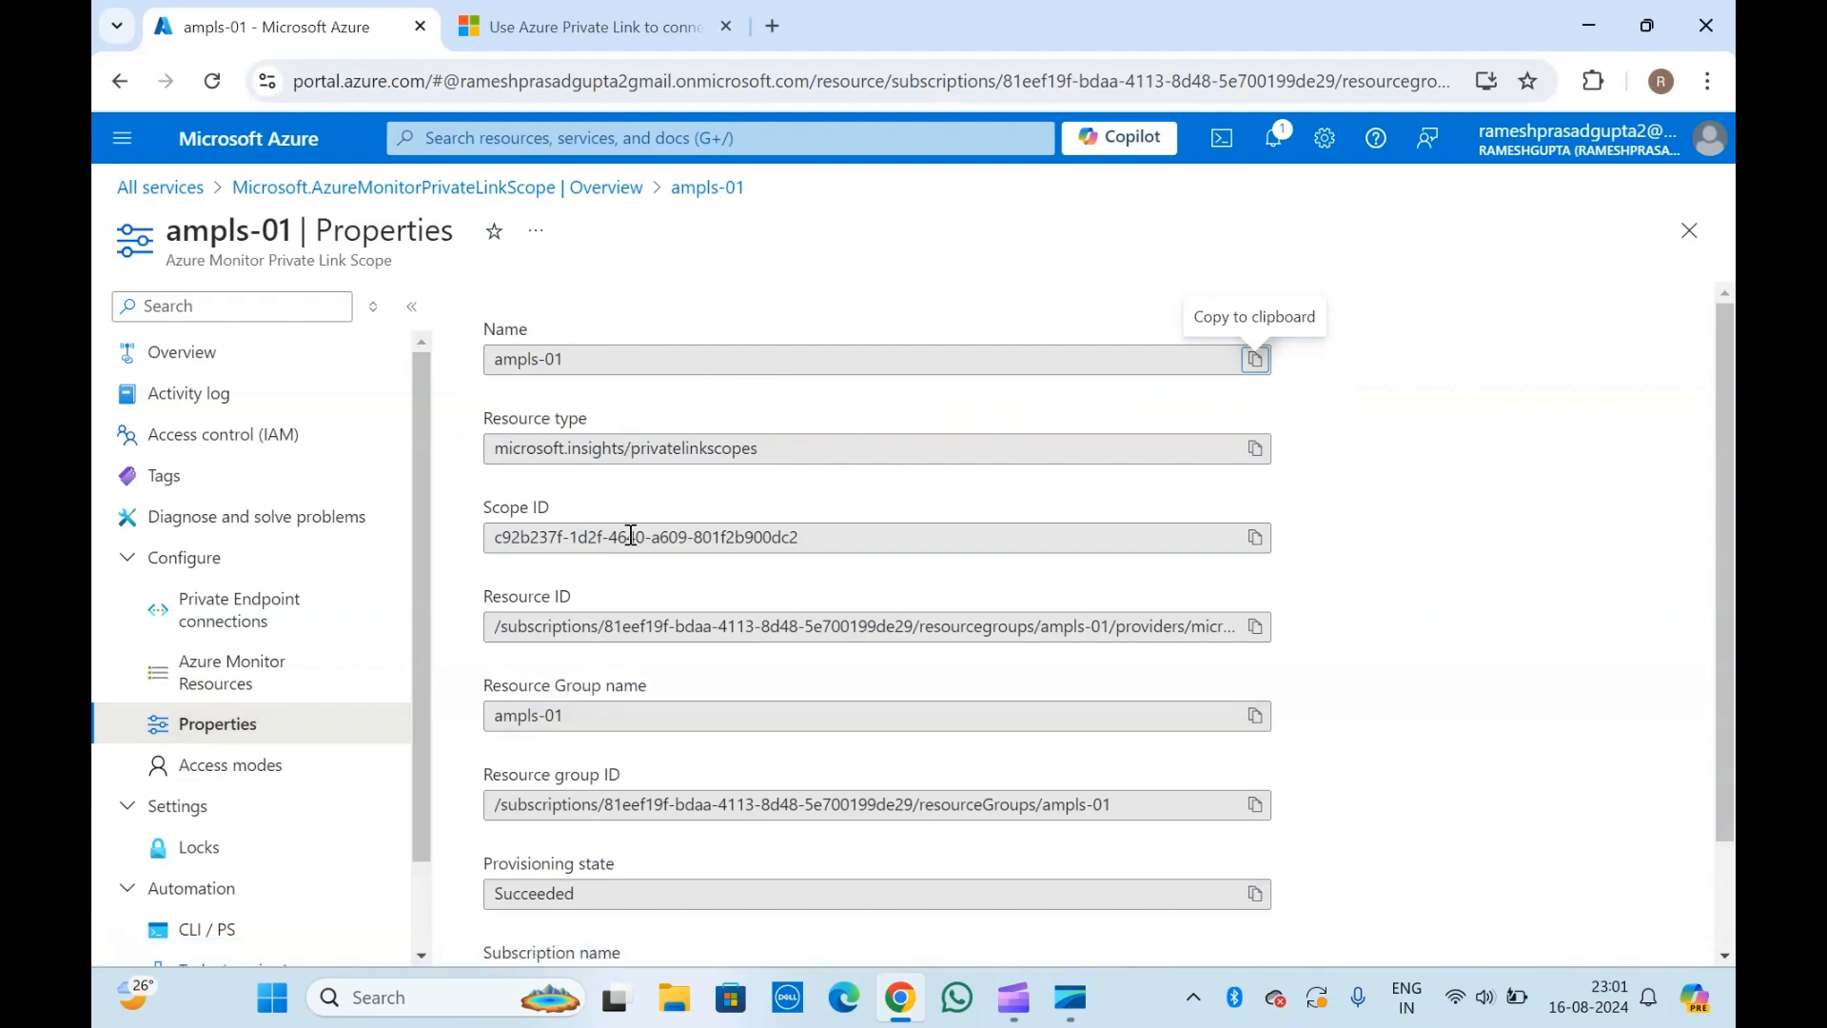
pyautogui.scroll(-2, 633, 618)
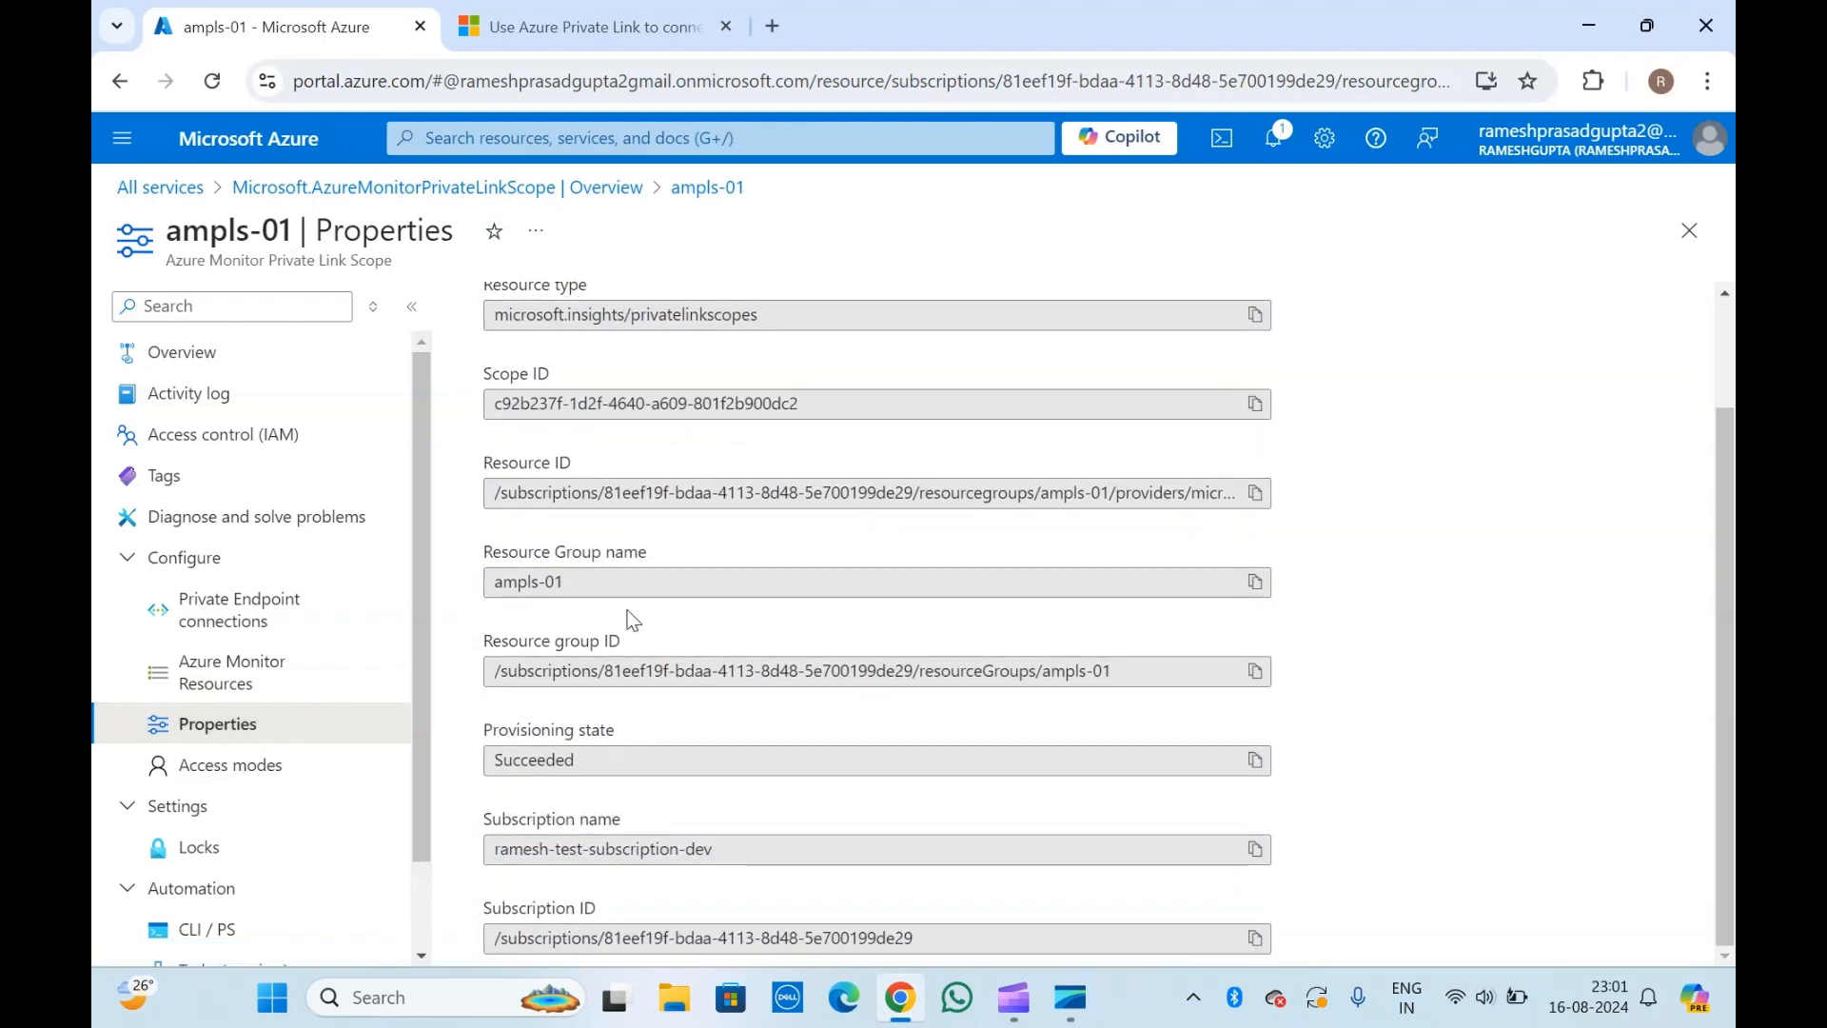
# Look over the access modes, locks and export template pages of ampls-01.
pyautogui.click(269, 772)
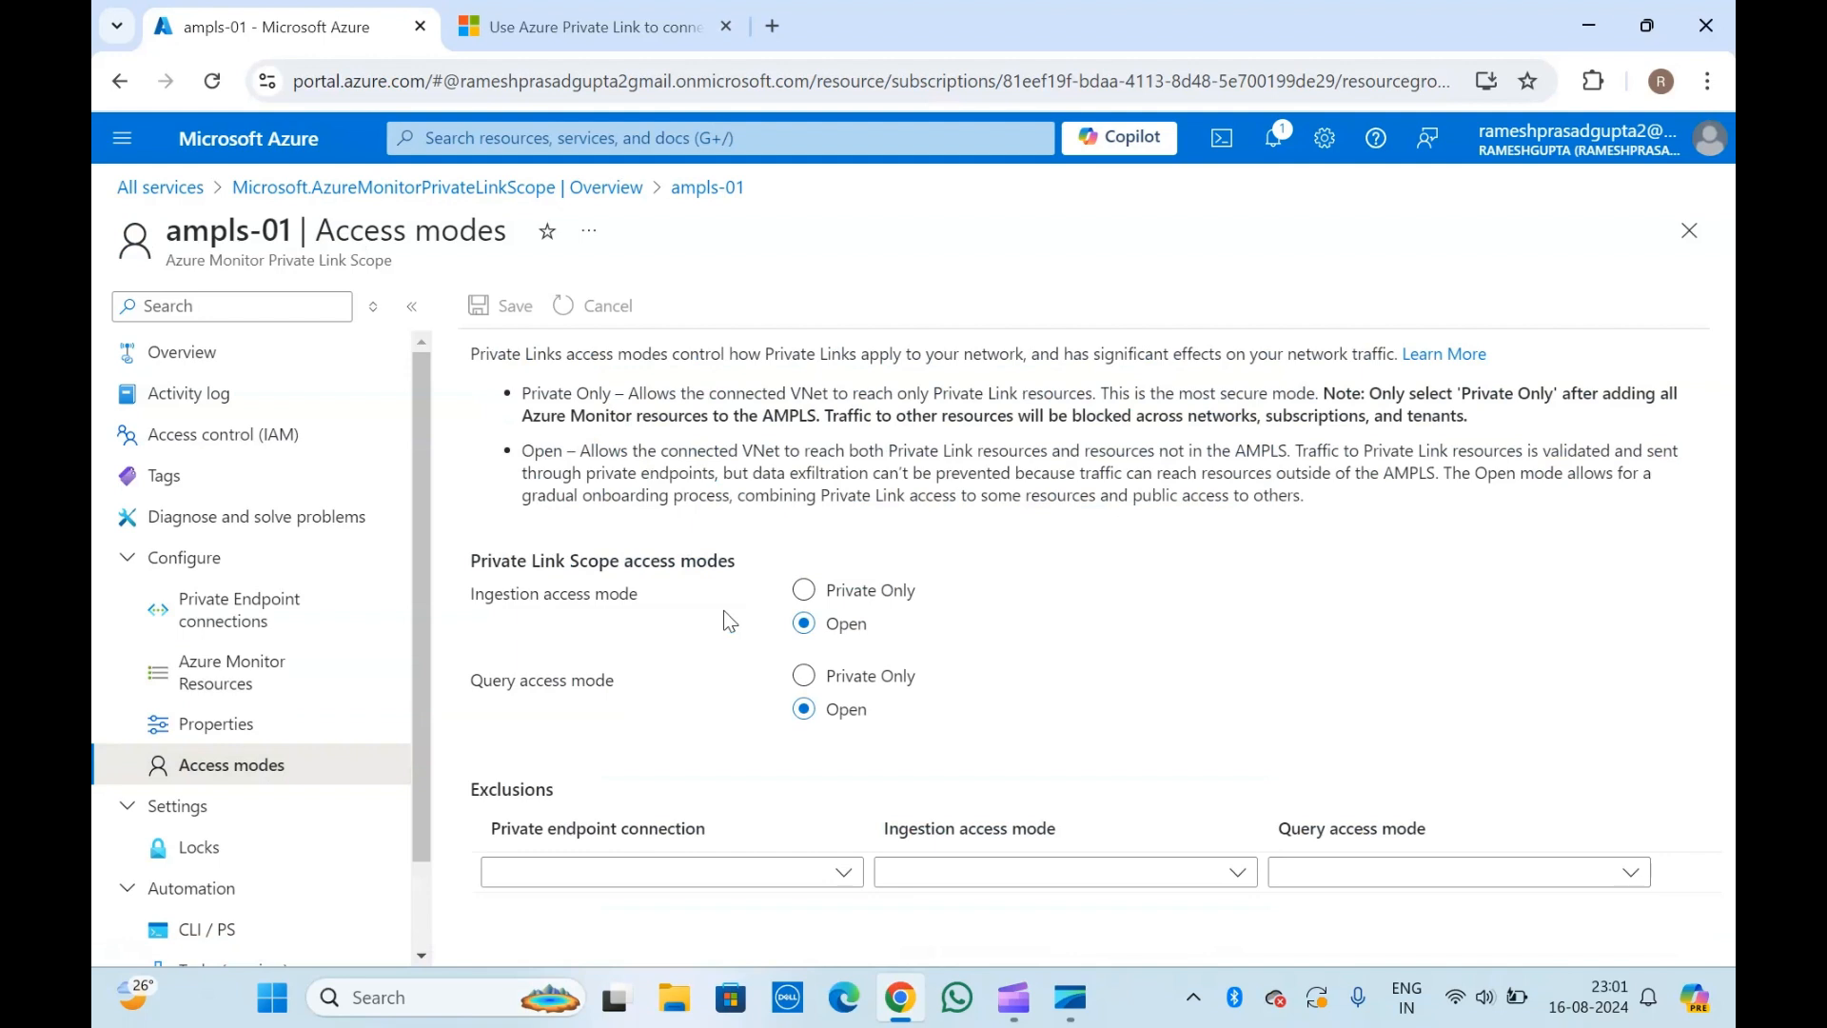
pyautogui.scroll(-1, 314, 762)
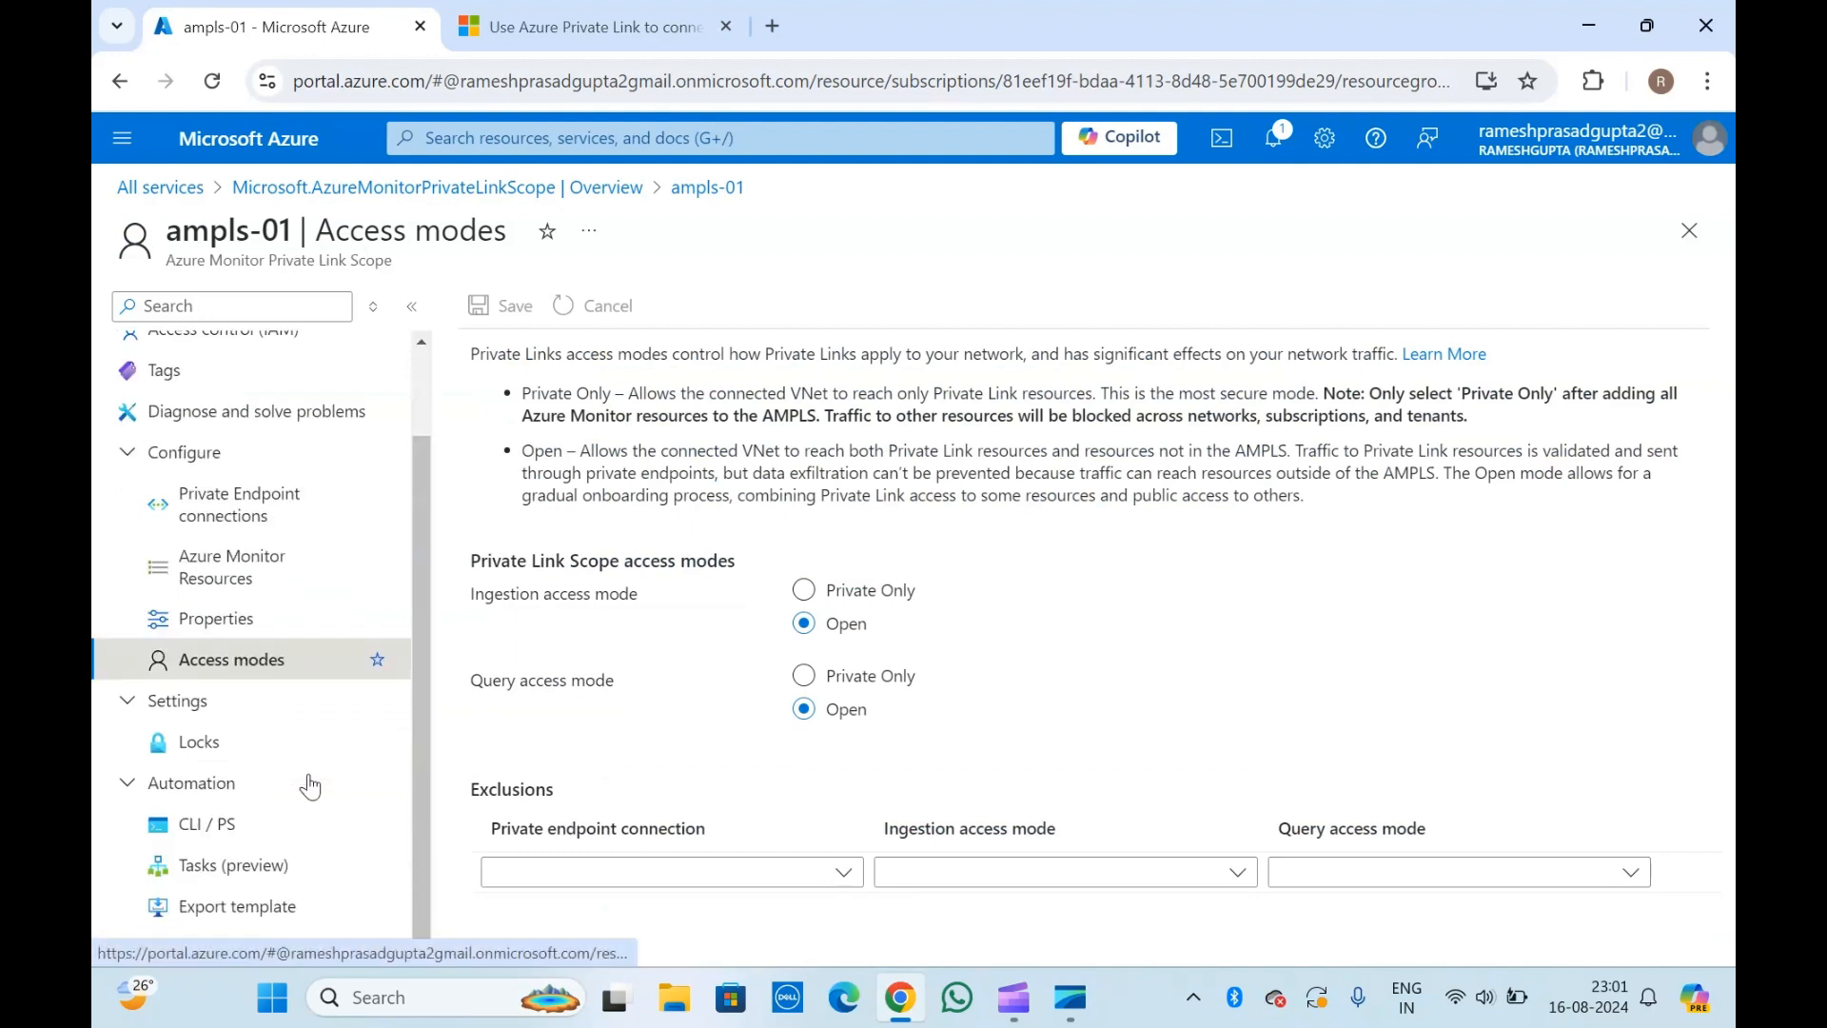
pyautogui.click(207, 742)
pyautogui.click(242, 919)
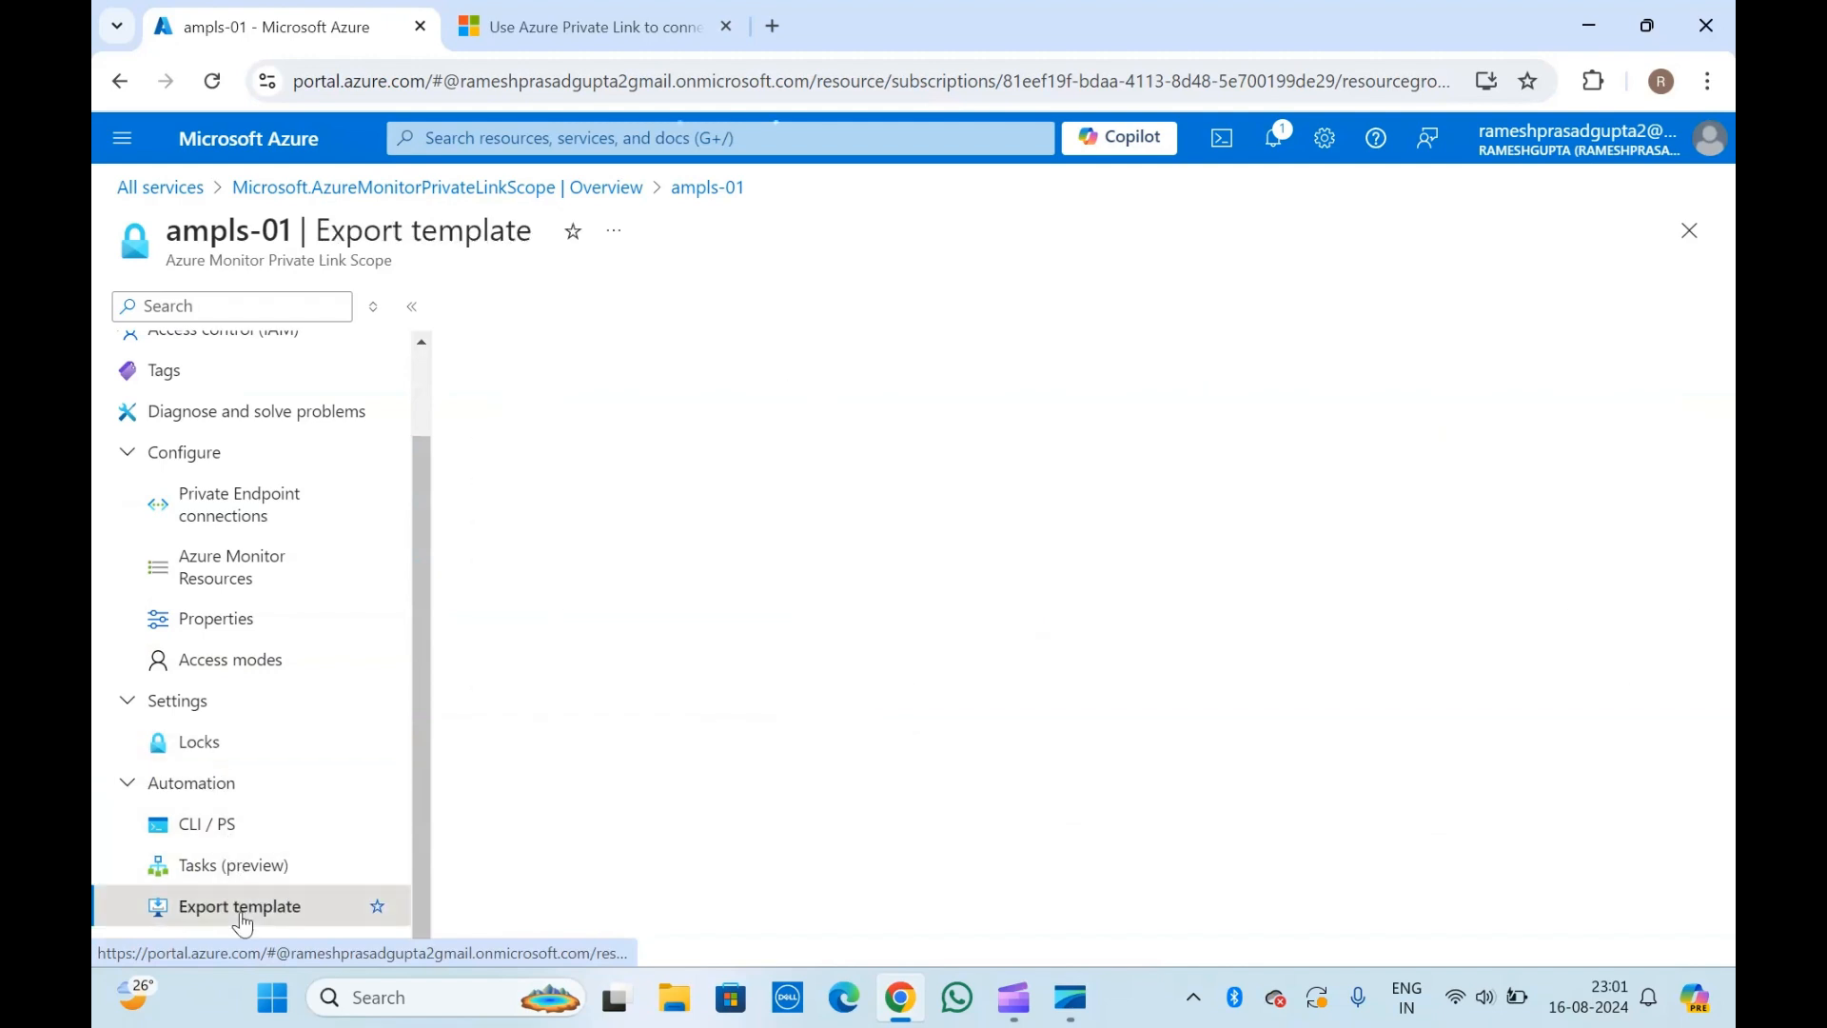
pyautogui.scroll(1, 295, 669)
pyautogui.scroll(-1, 298, 671)
pyautogui.scroll(1, 294, 667)
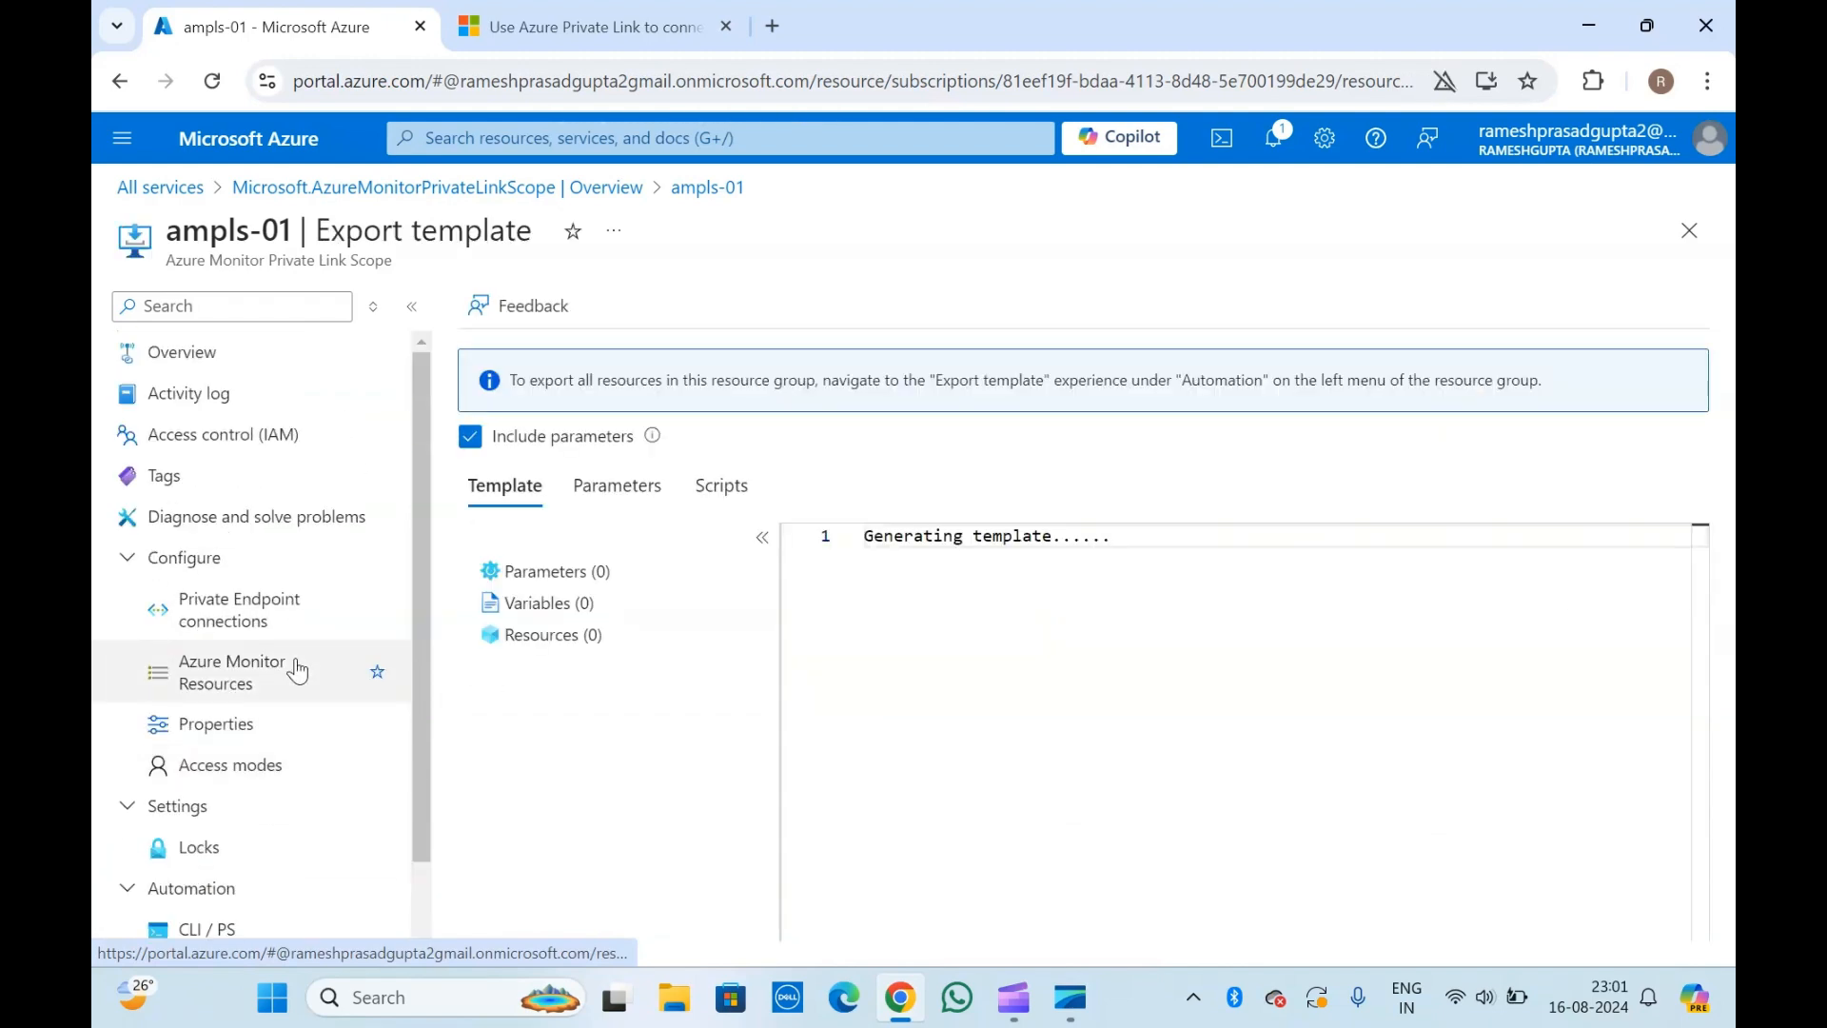
# Start creating a private endpoint from the private endpoint connections of ampls-01 and name it pvt-ampls-01.
pyautogui.click(242, 611)
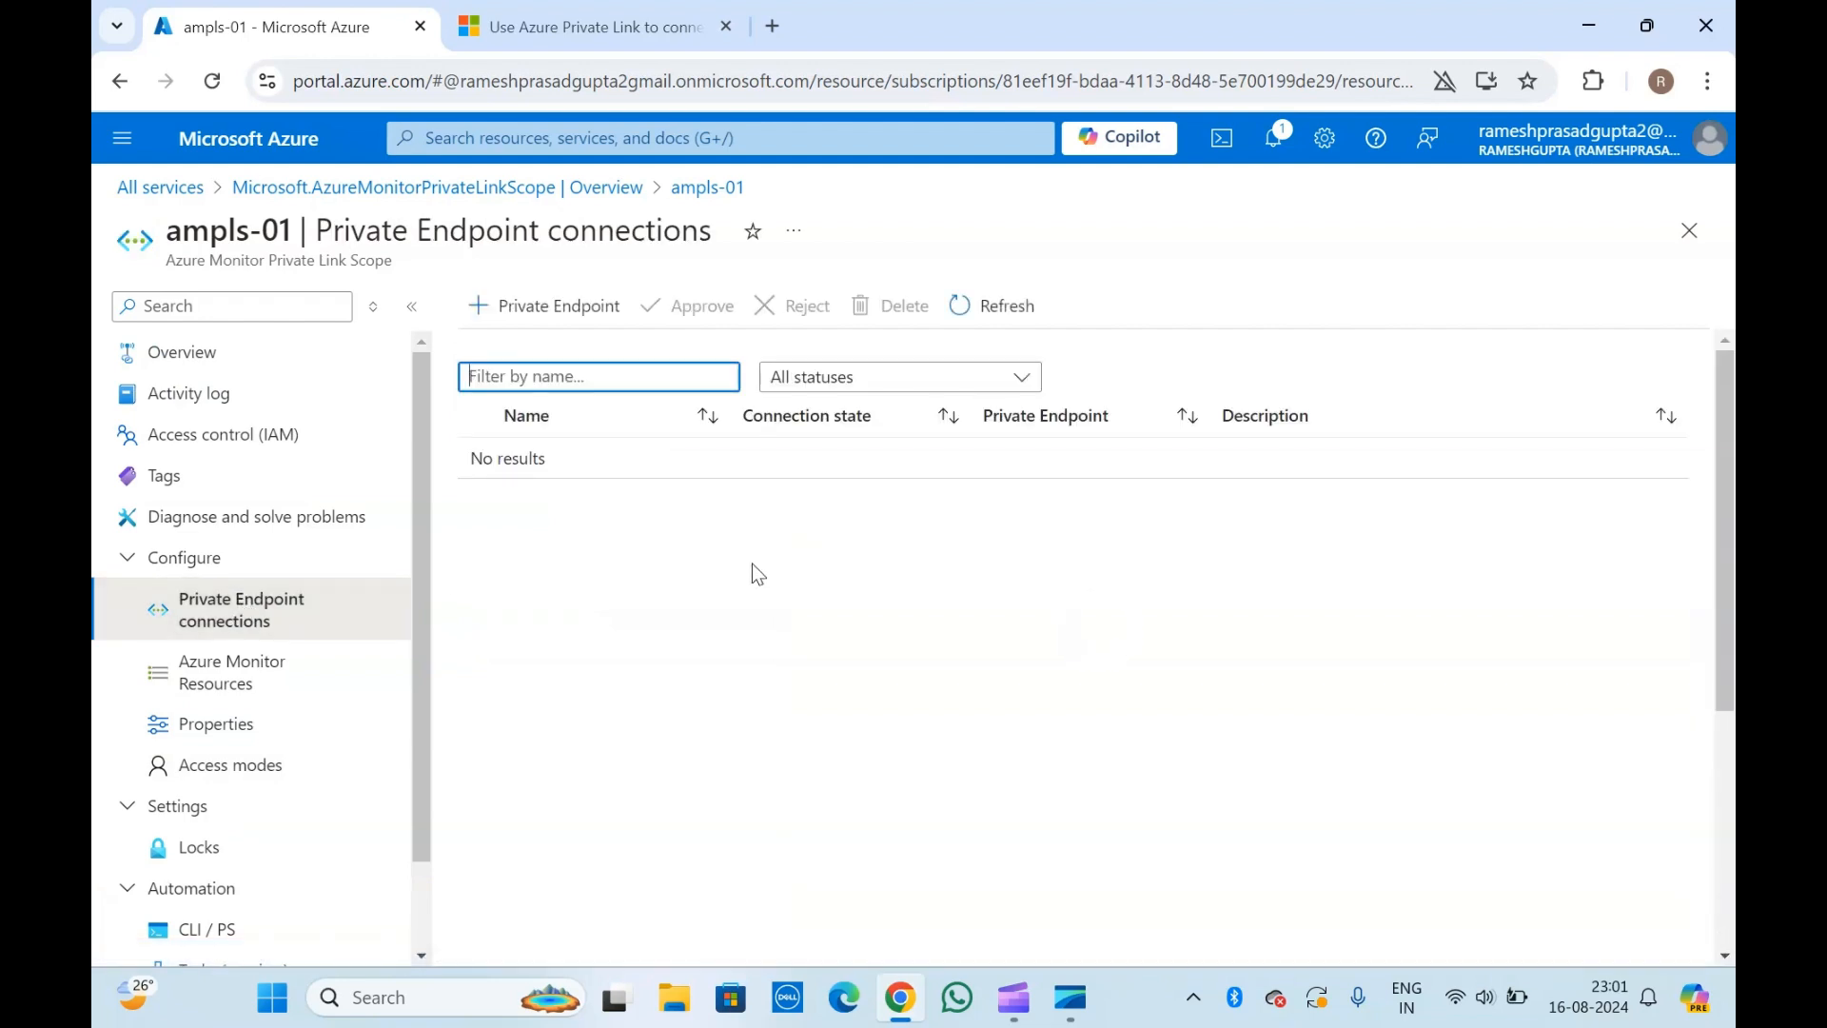
pyautogui.click(299, 227)
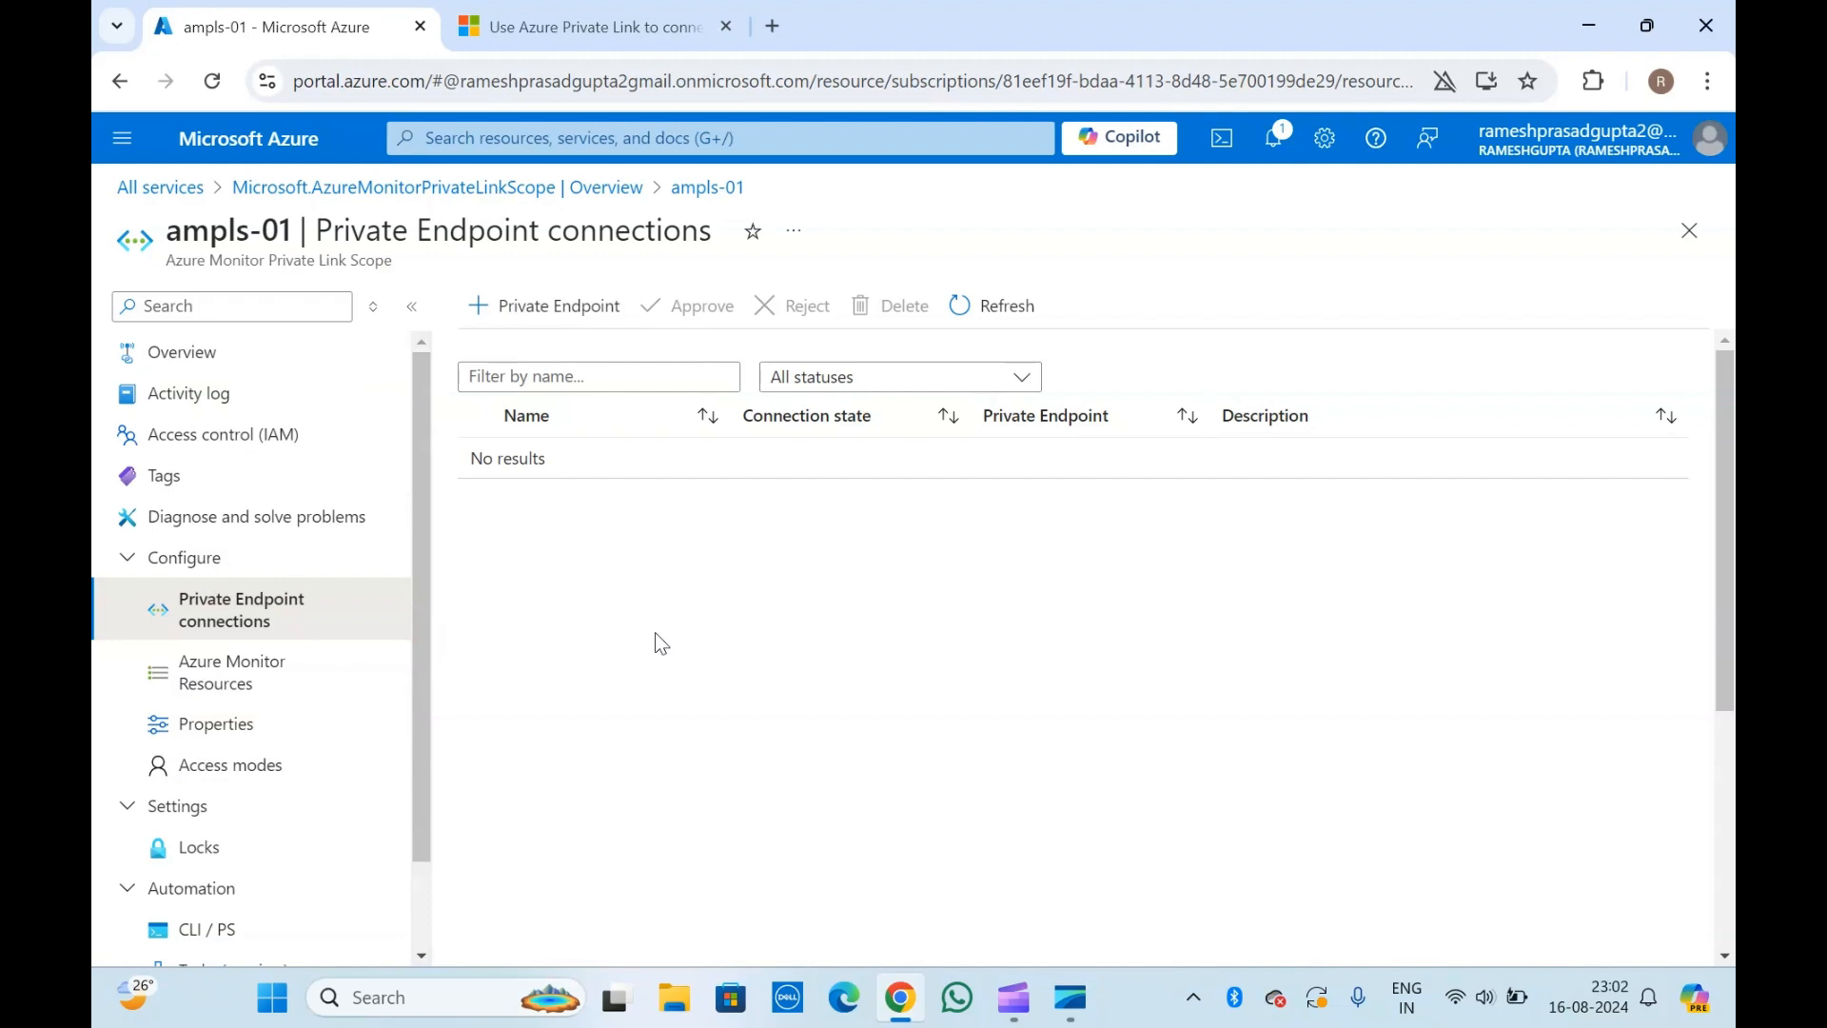
pyautogui.doubleClick(428, 236)
pyautogui.click(541, 315)
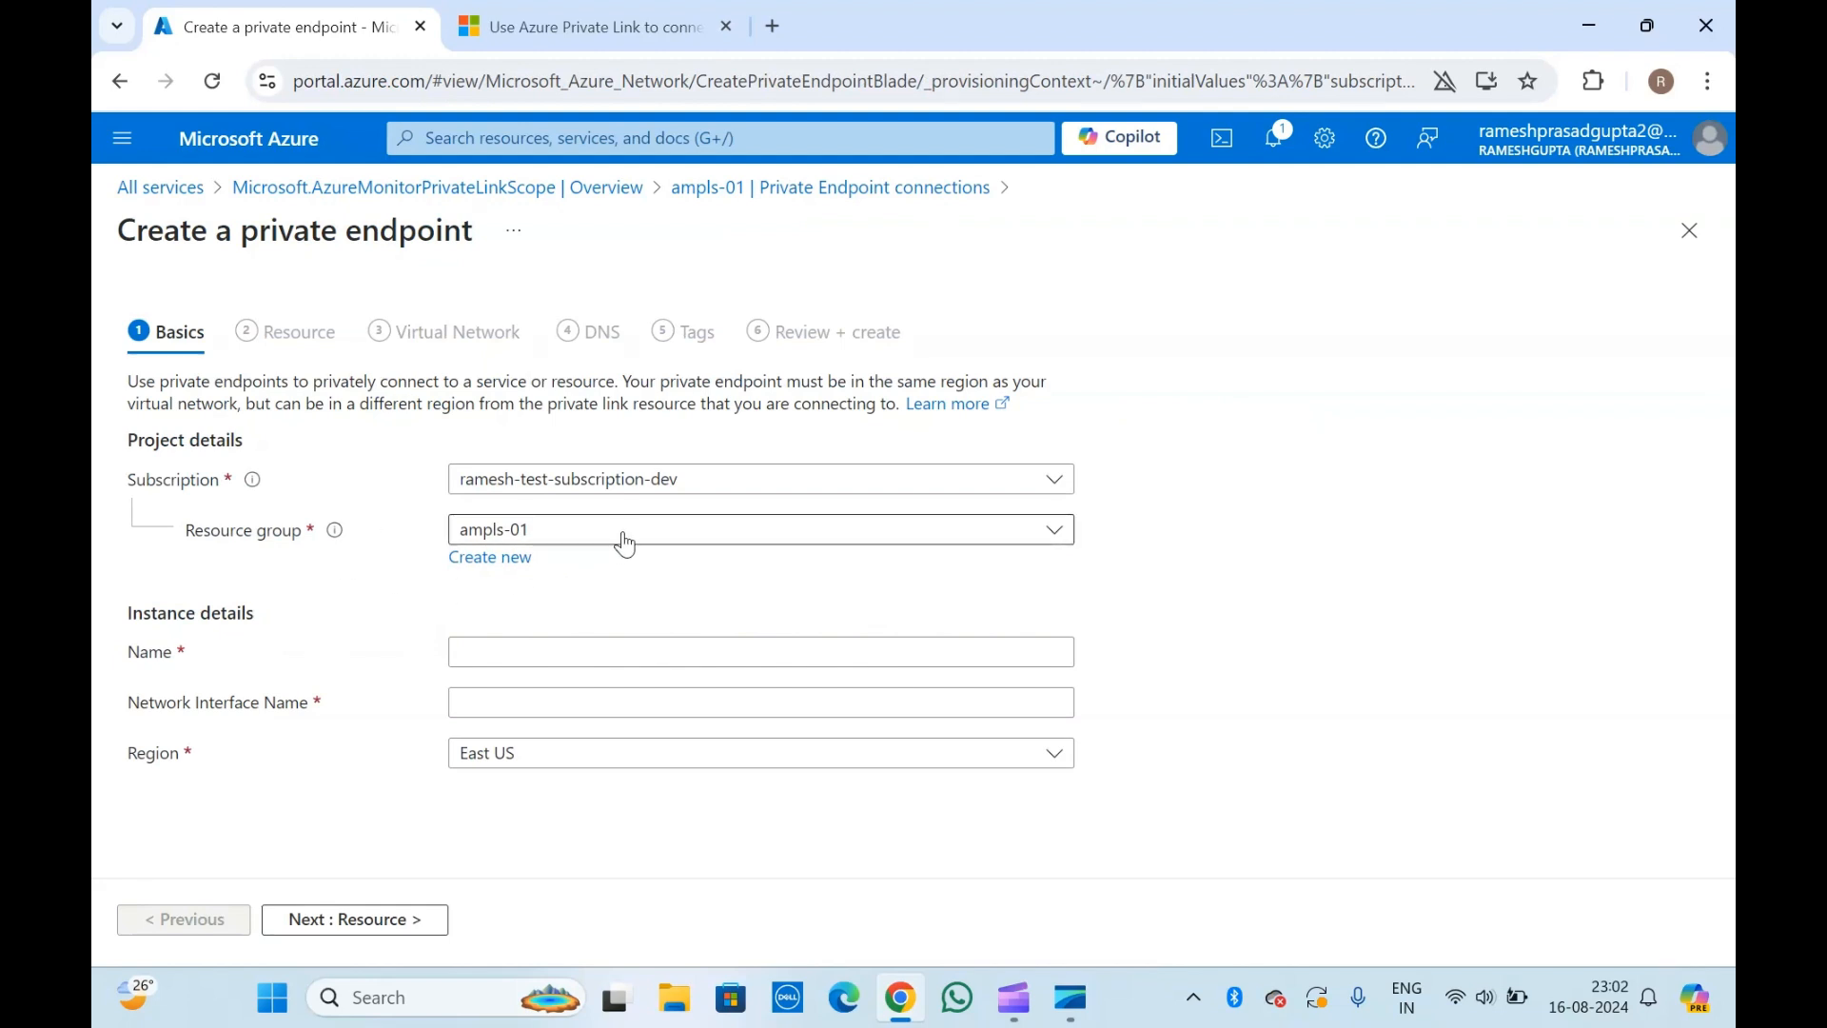
pyautogui.click(503, 656)
pyautogui.write('p')
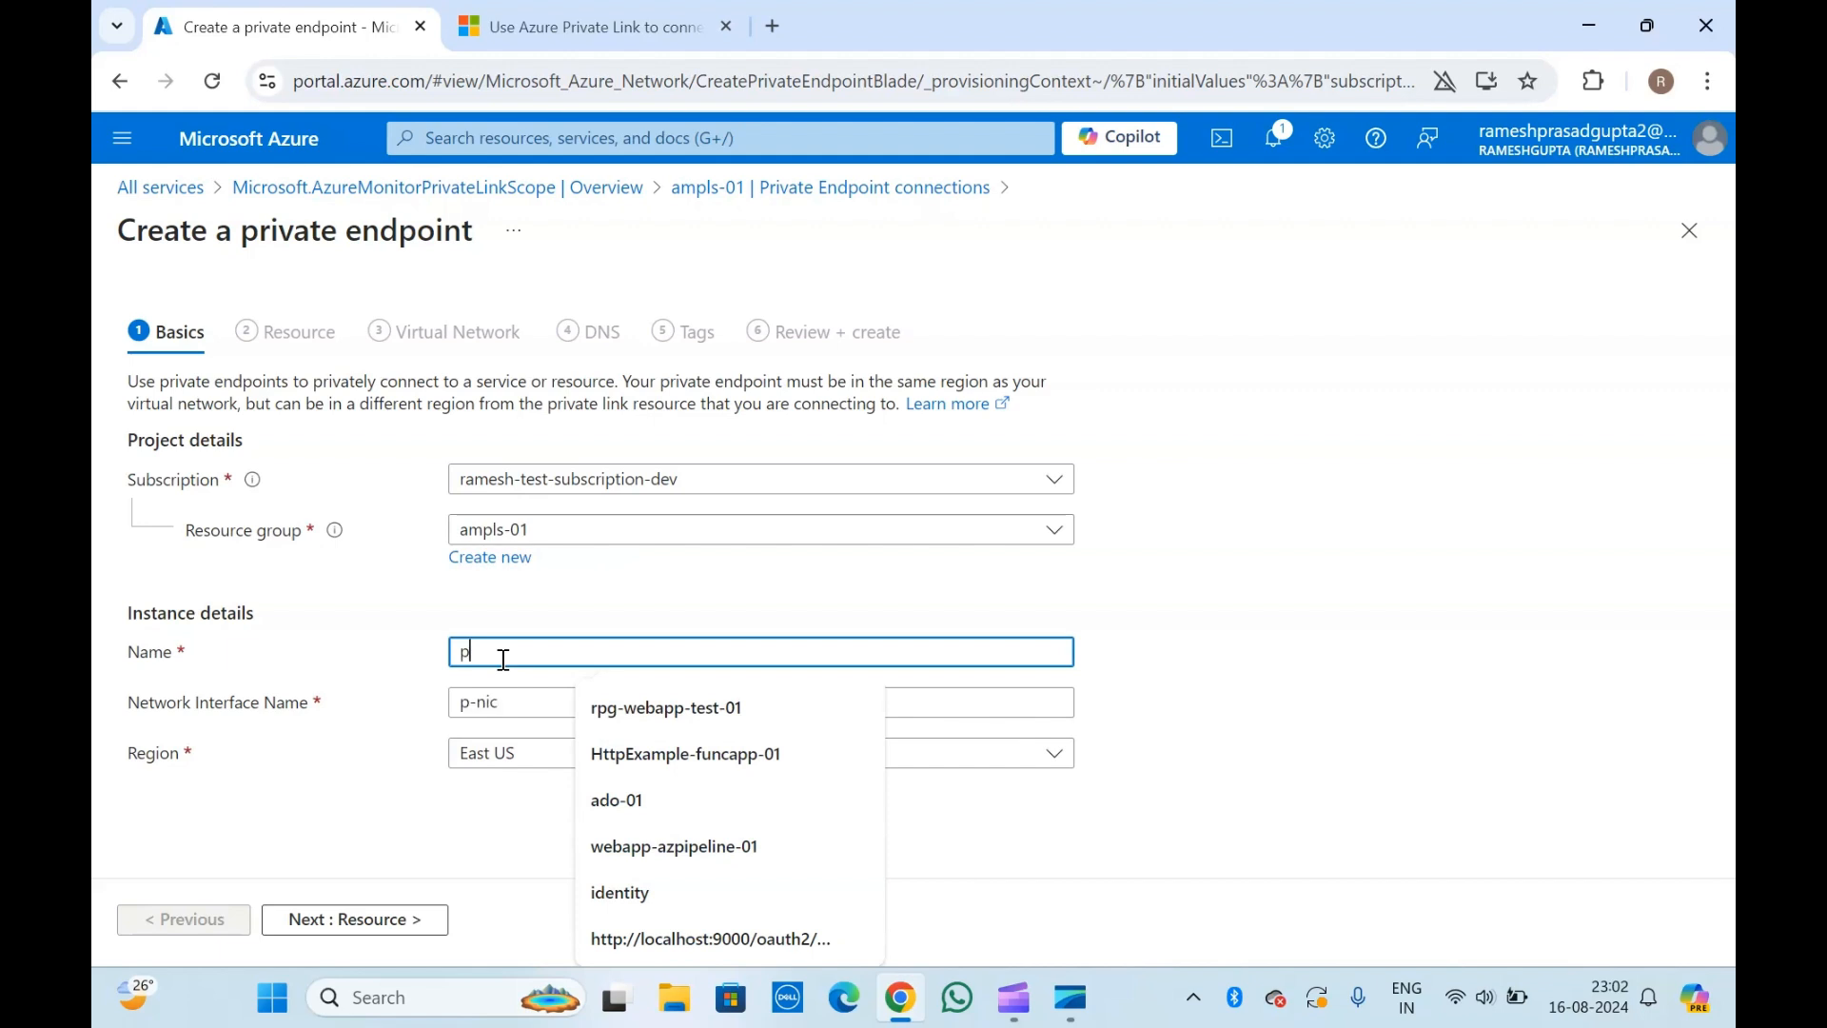
pyautogui.write('vt-ampls')
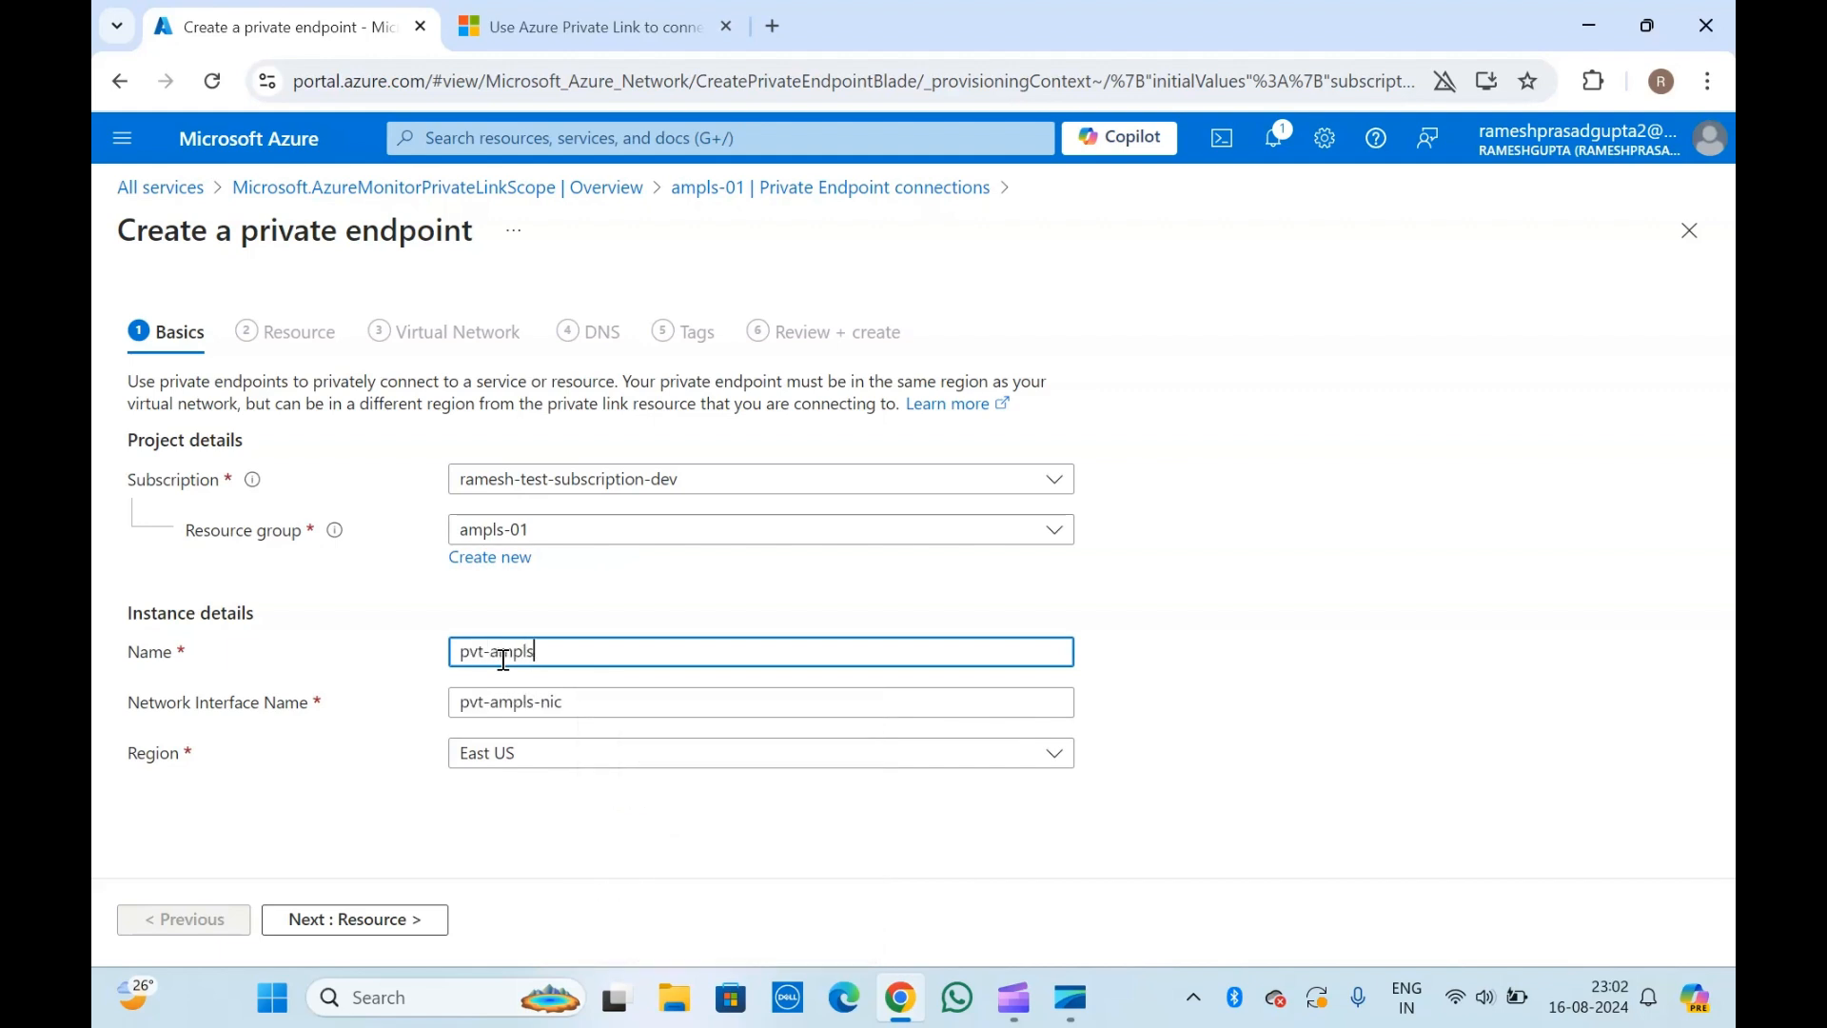
pyautogui.write('-01')
# Check the name and network interface name of the private endpoint.
pyautogui.click(335, 689)
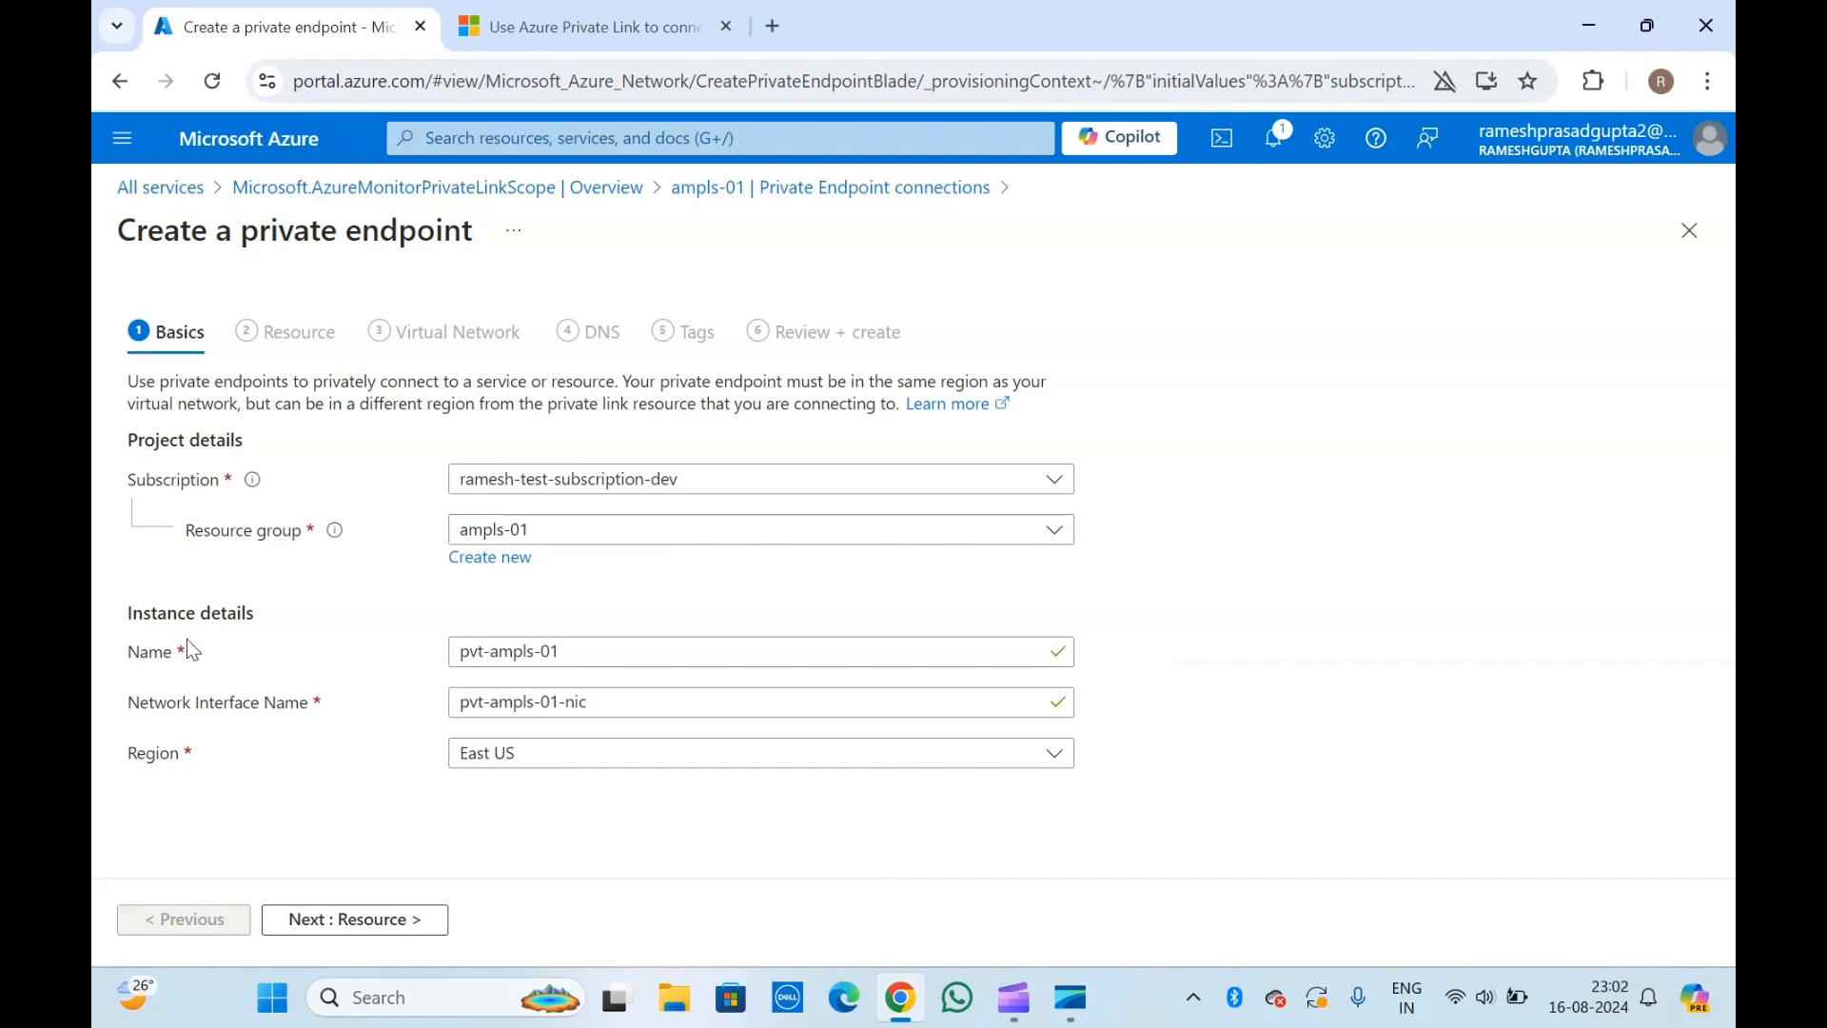
pyautogui.click(529, 653)
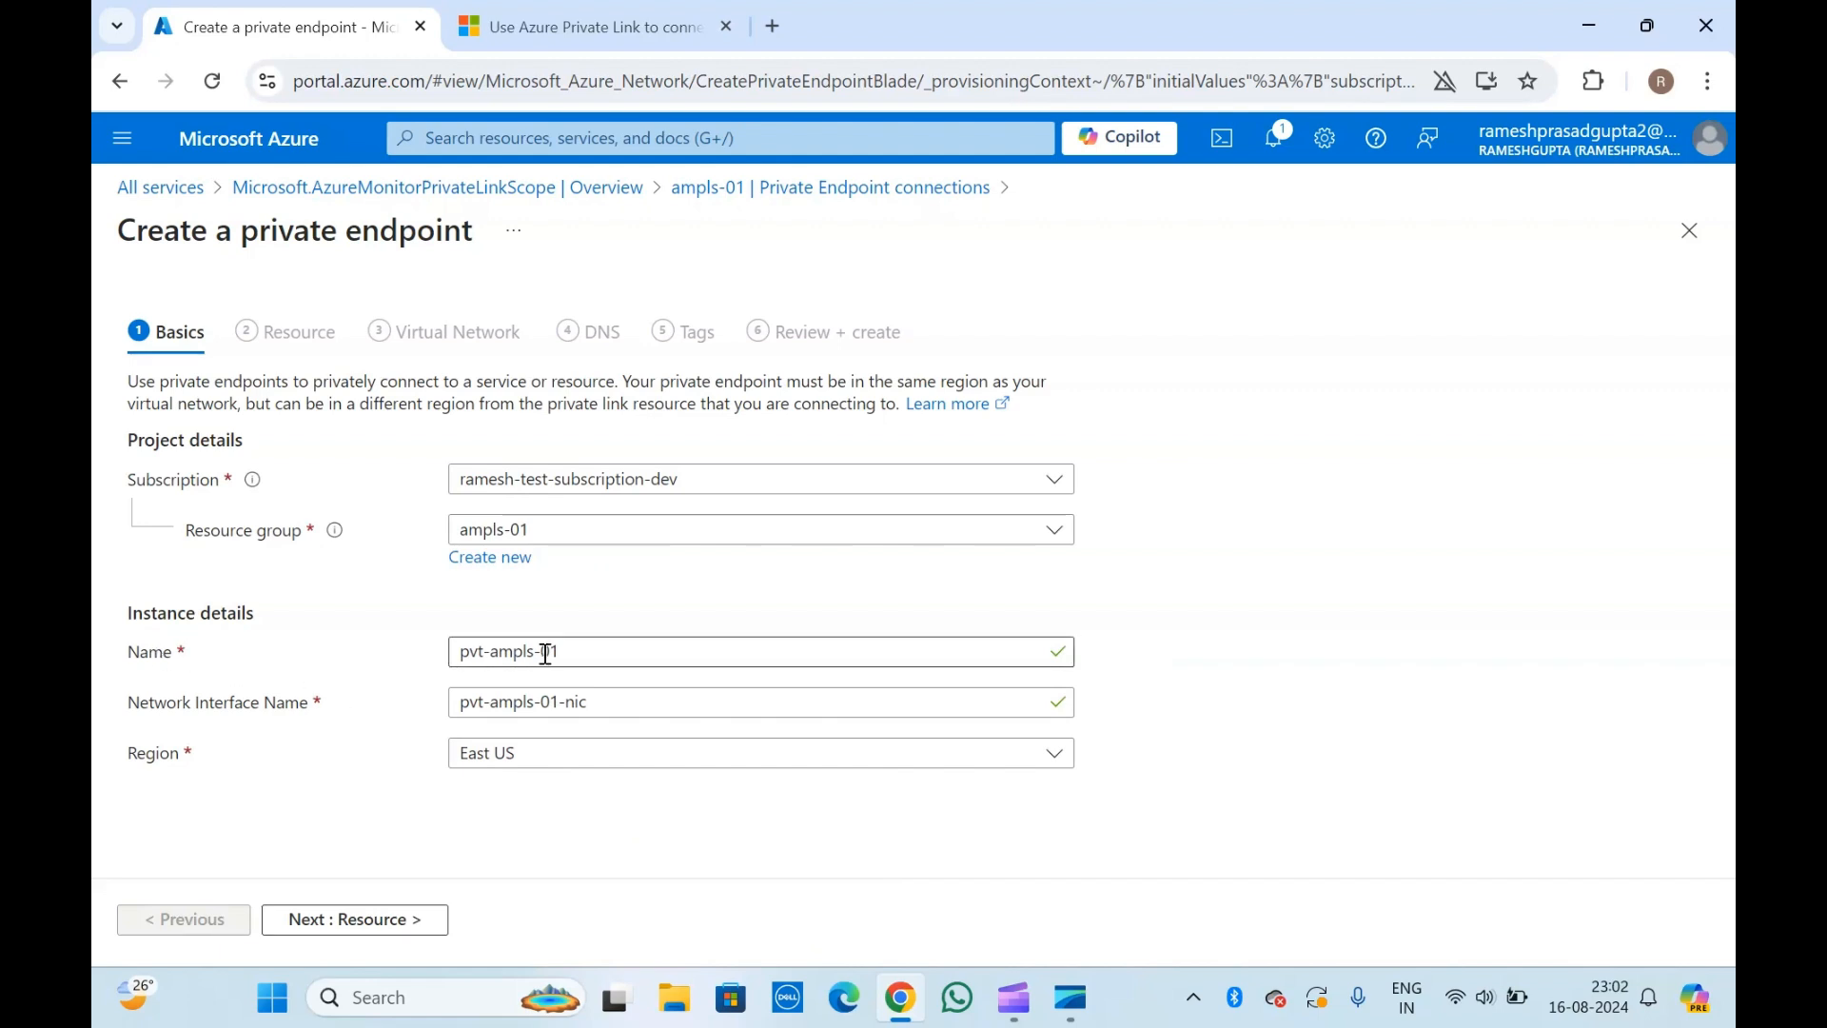
pyautogui.moveTo(589, 651); pyautogui.dragTo(435, 660)
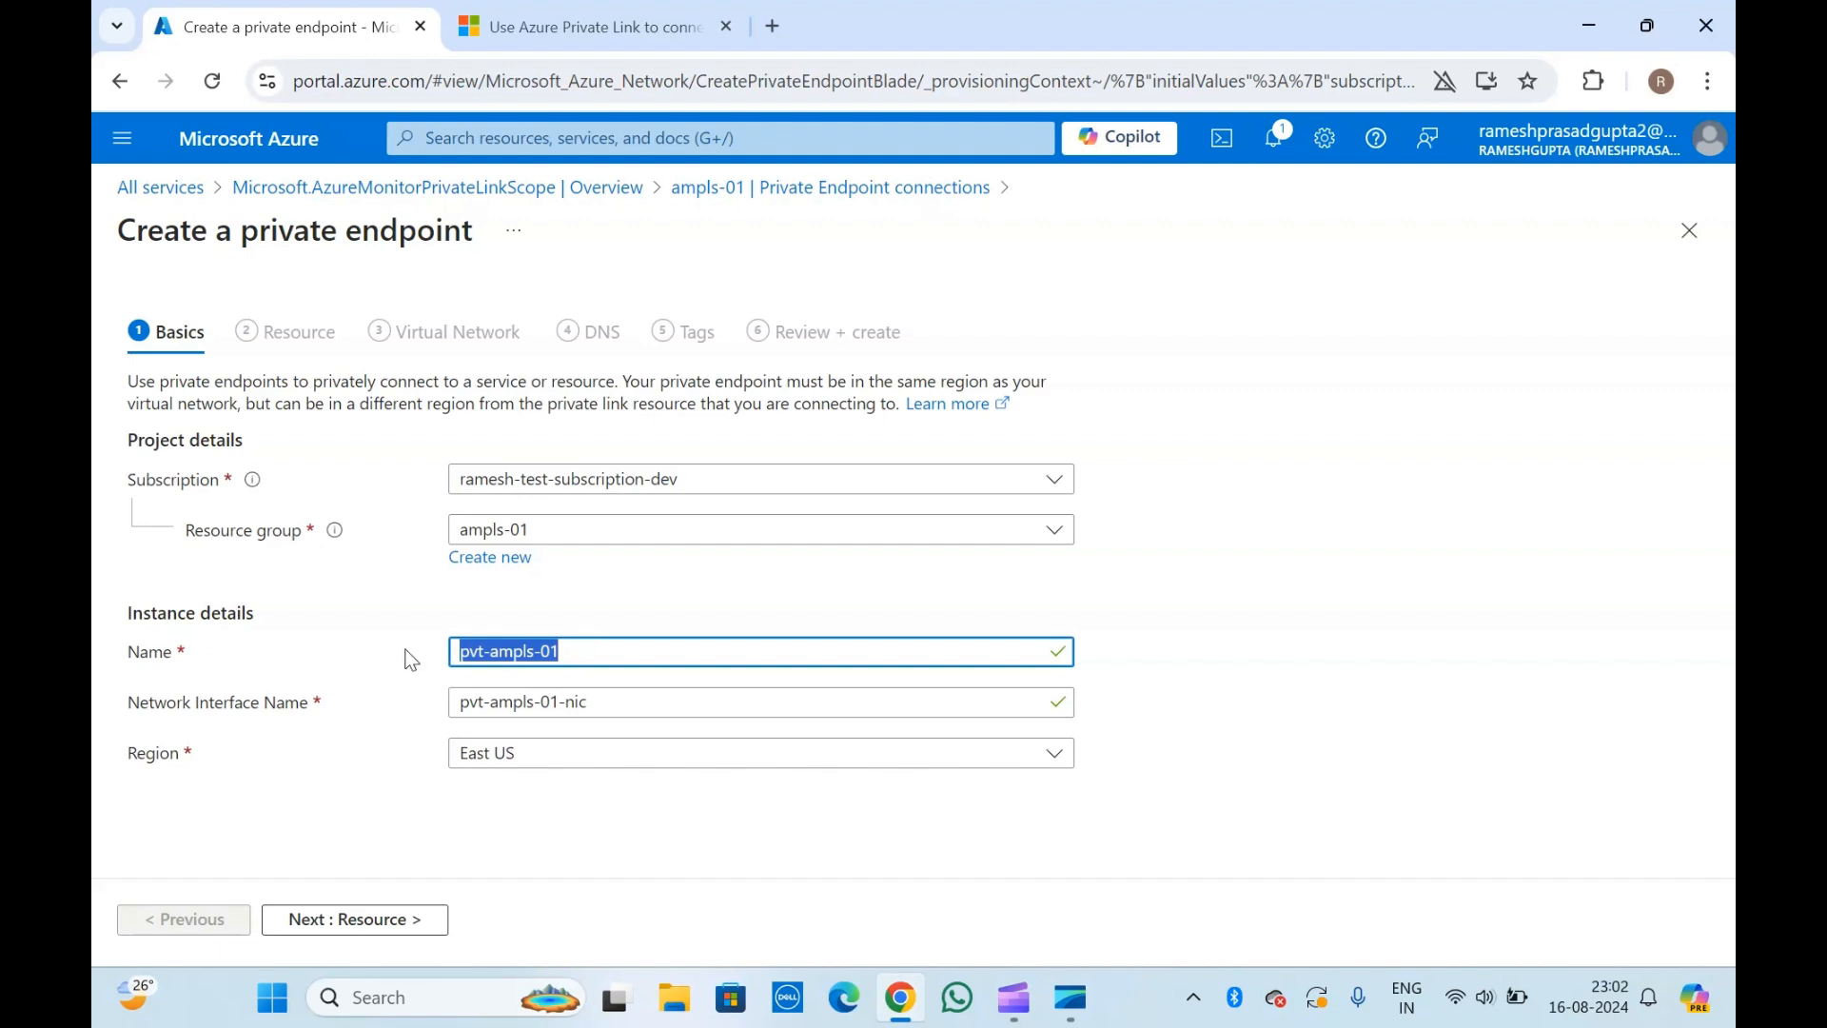
pyautogui.click(593, 704)
pyautogui.moveTo(593, 704); pyautogui.dragTo(391, 695)
pyautogui.click(391, 695)
pyautogui.click(268, 711)
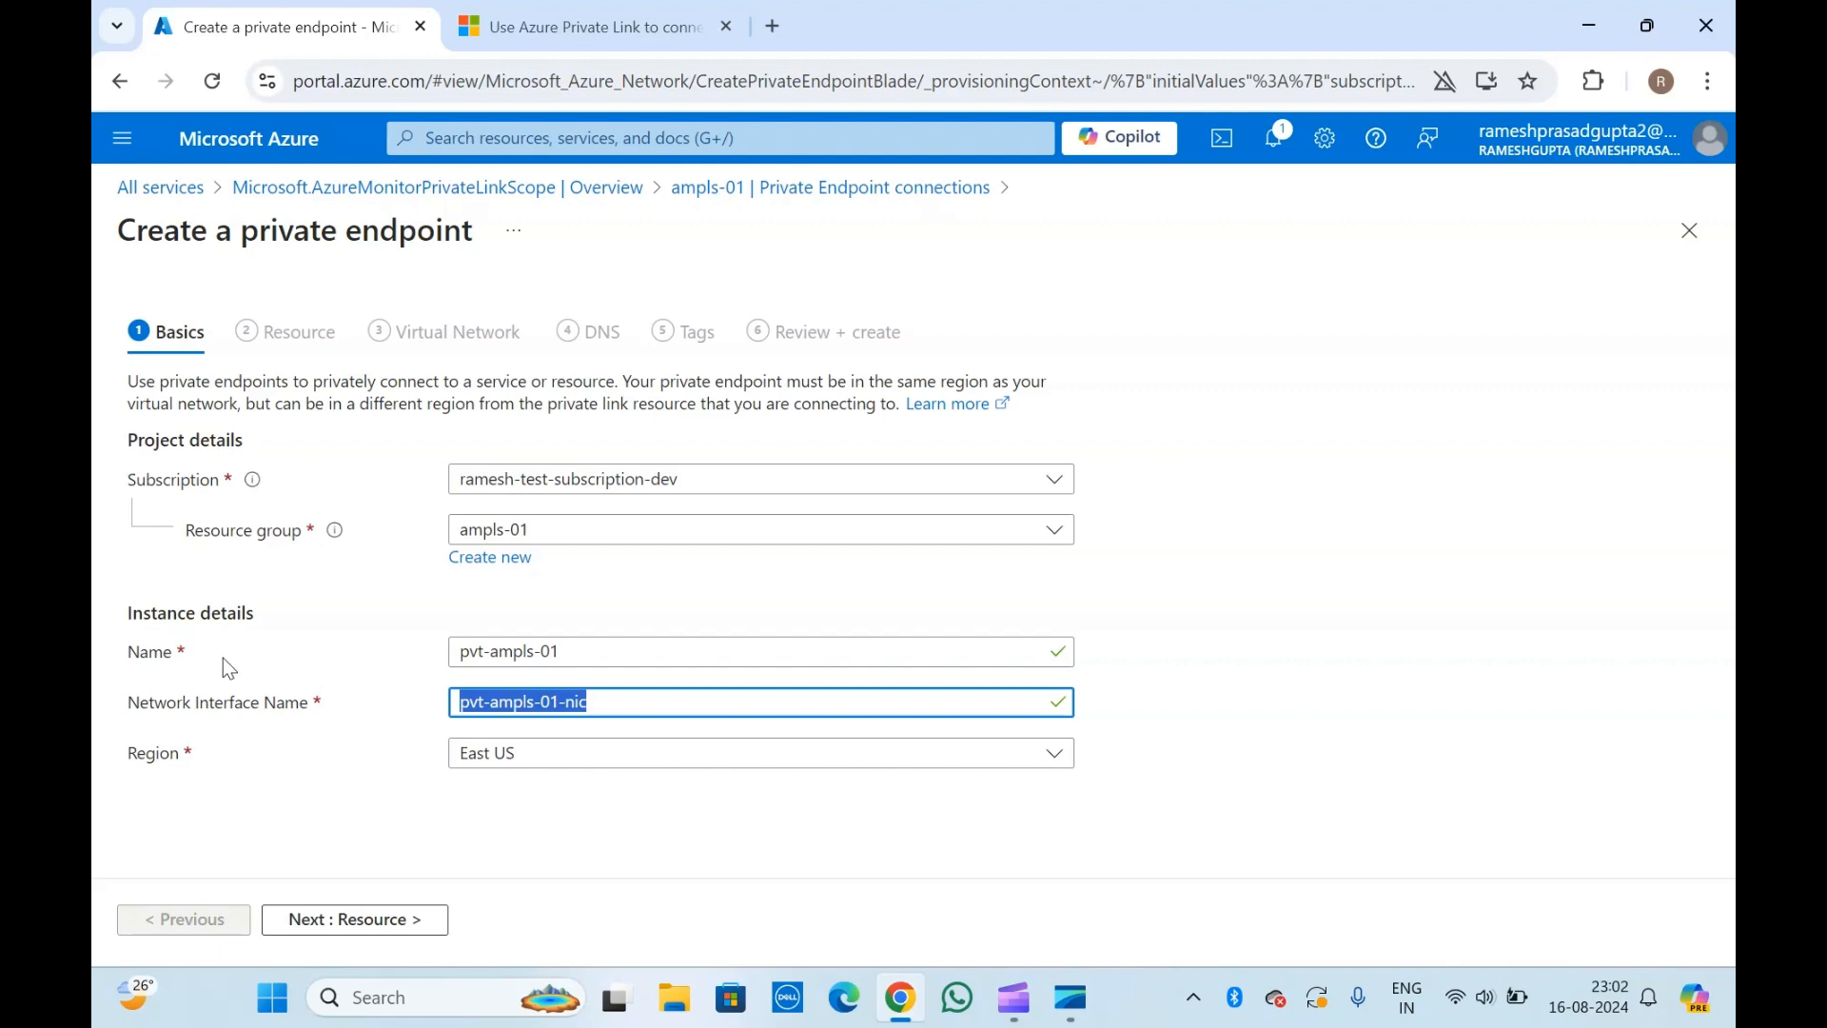
pyautogui.click(177, 715)
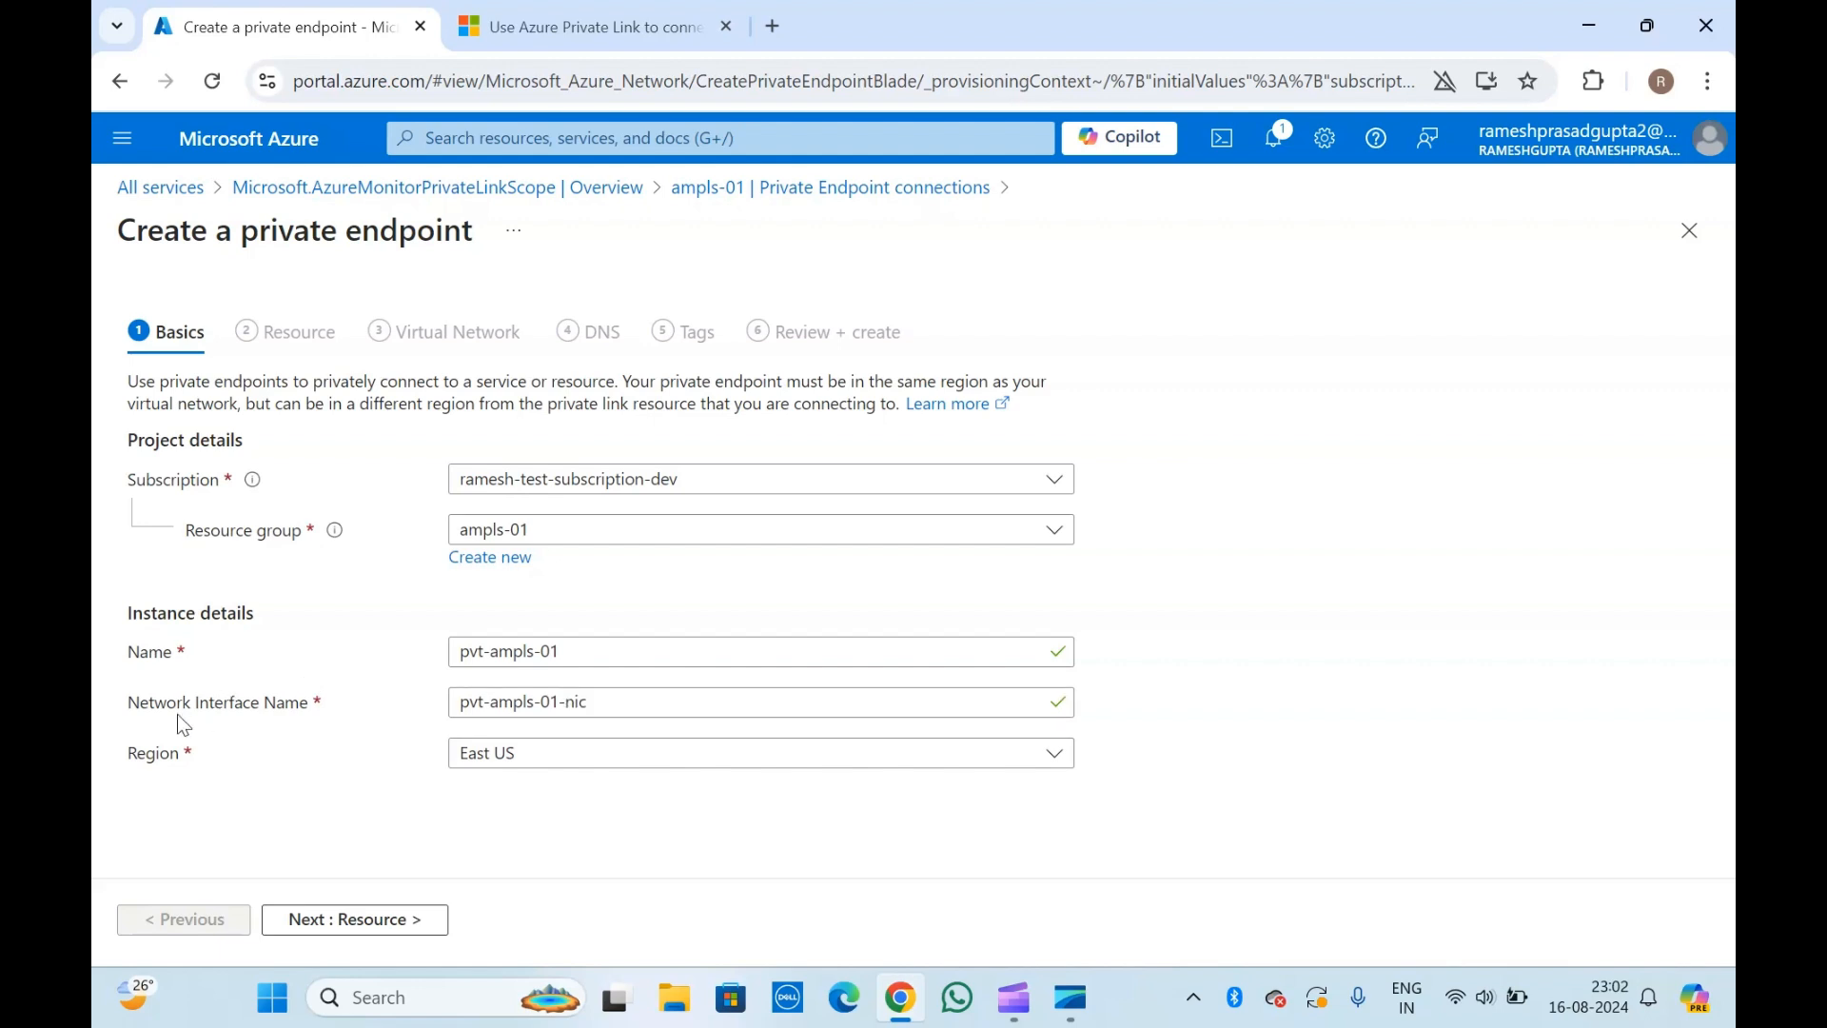
# Try Microsoft.Monitor/accounts as the private endpoint's target resource type, and discard the unsaved endpoint.
pyautogui.click(355, 915)
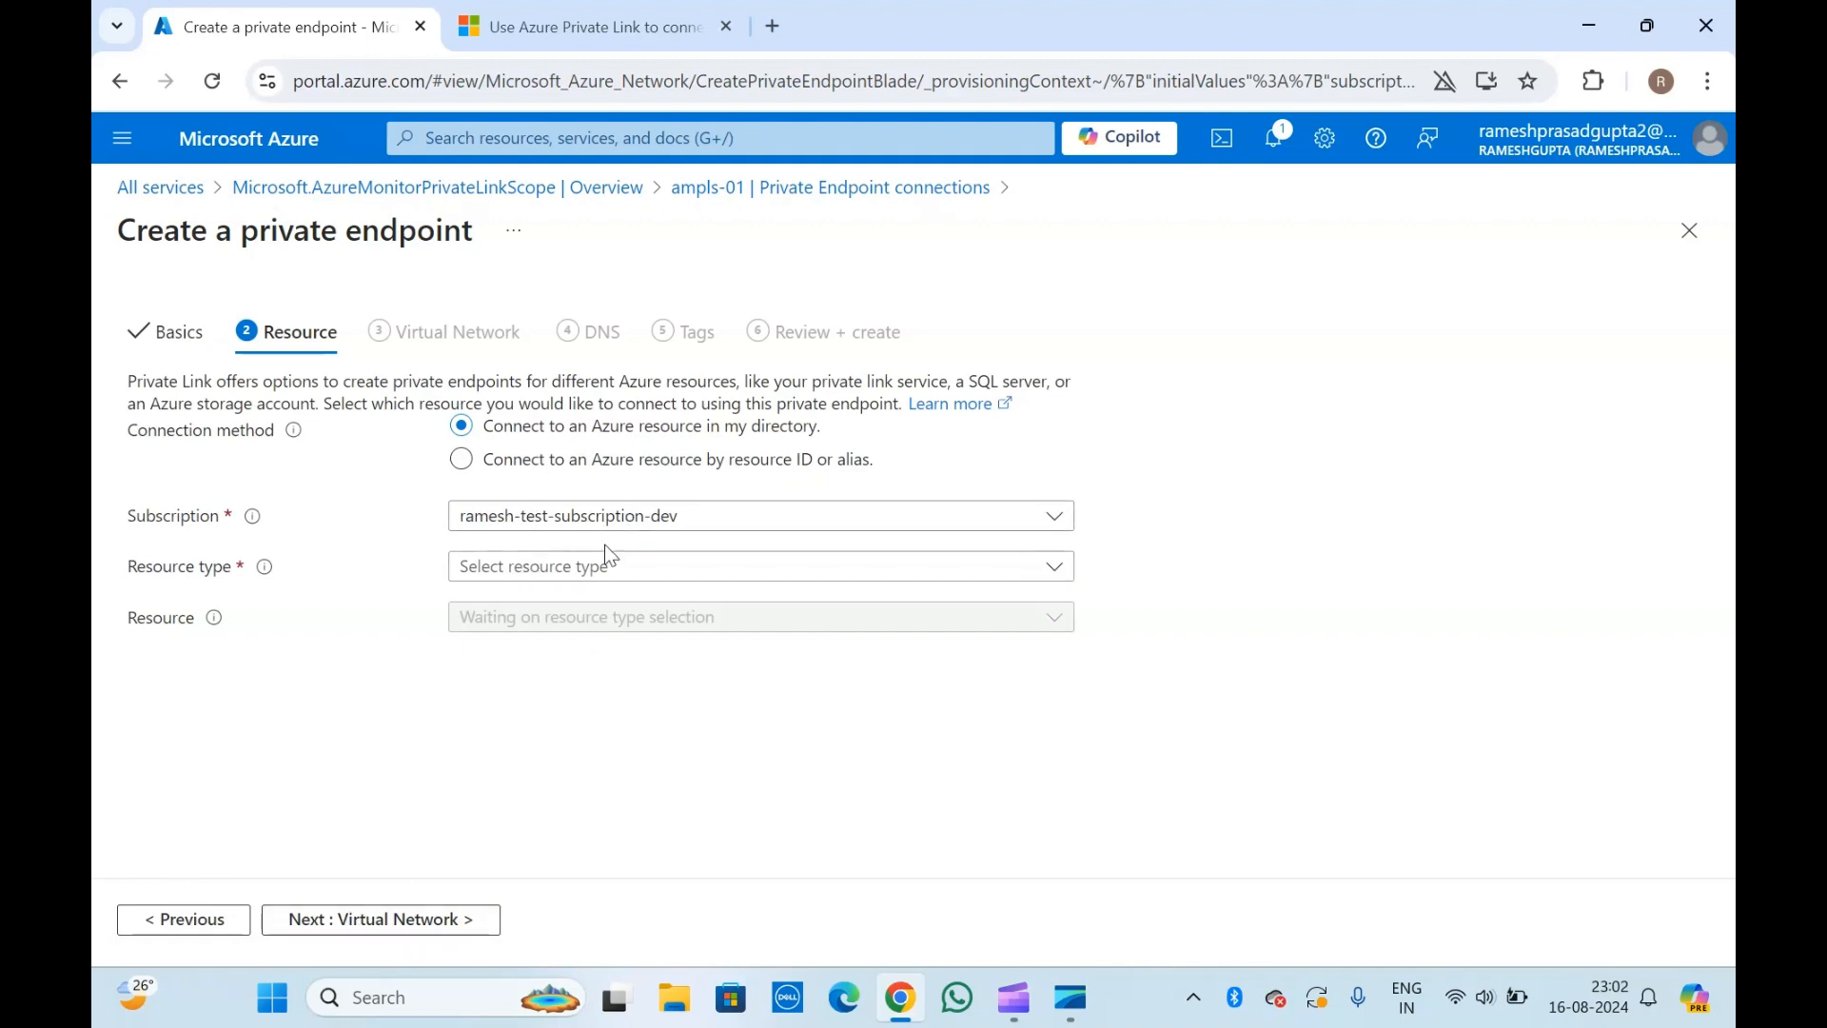
pyautogui.click(542, 570)
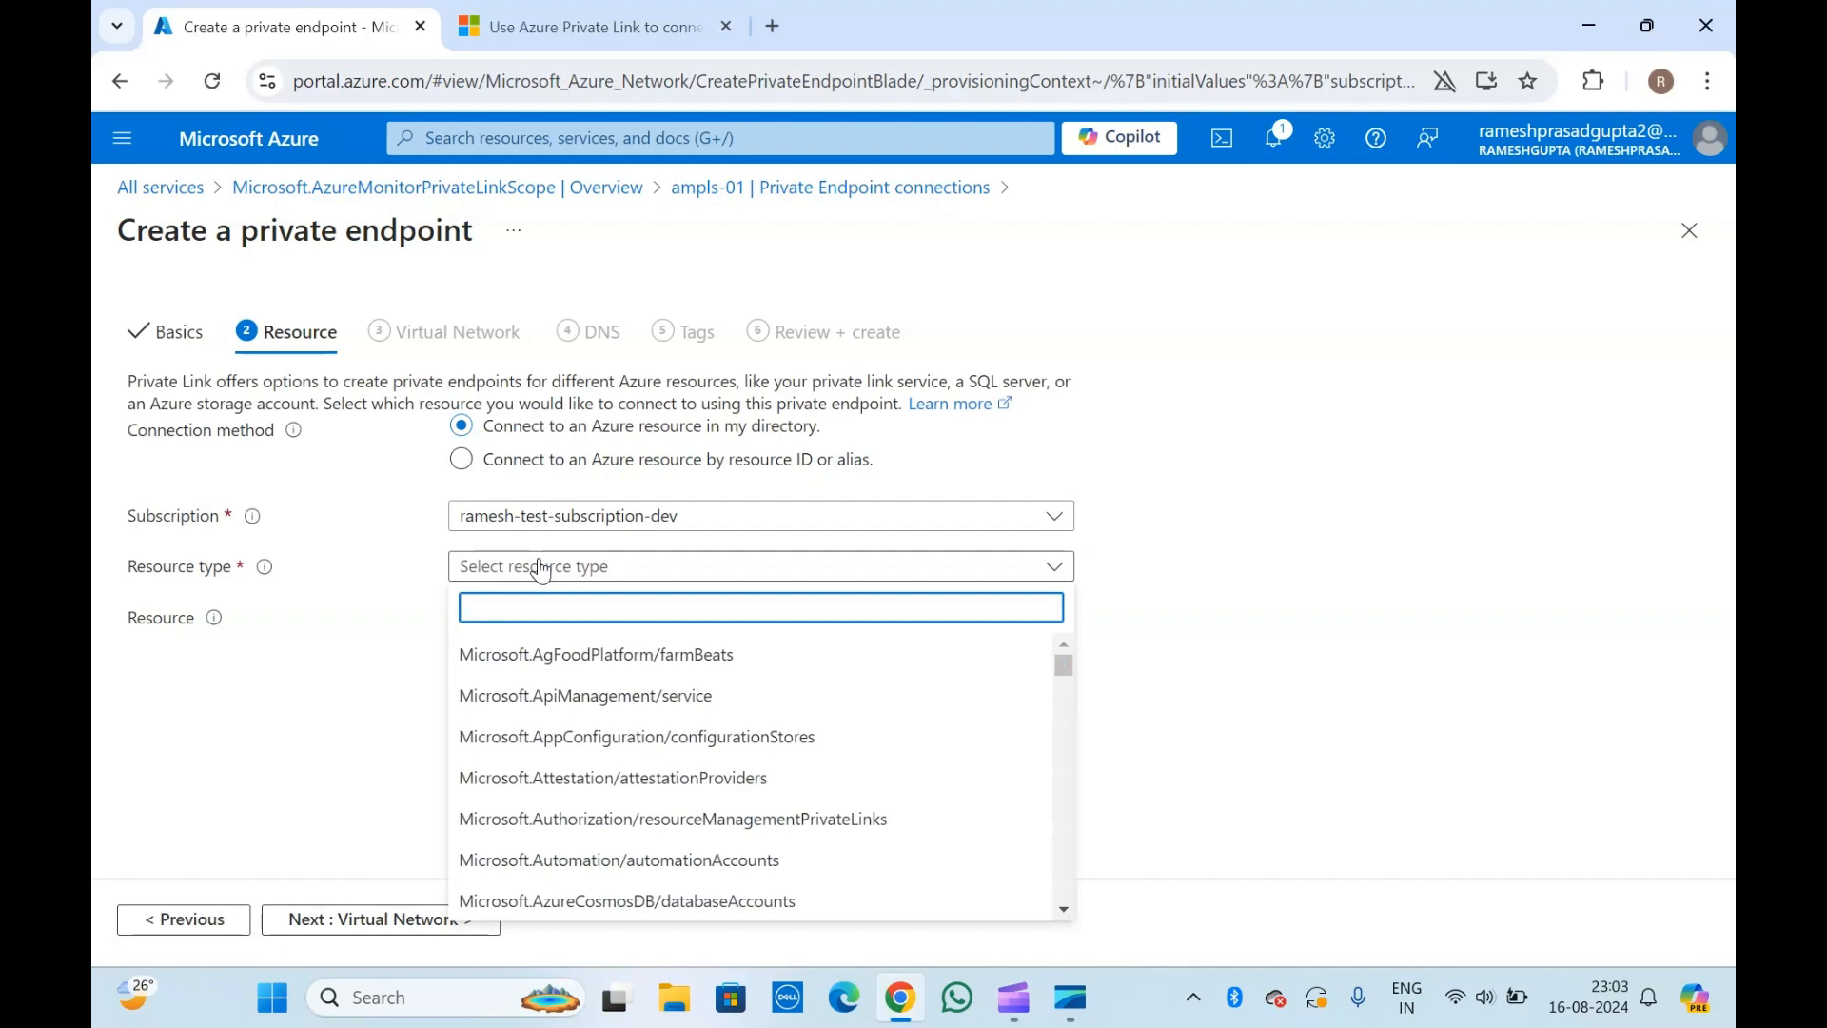
pyautogui.write('moni')
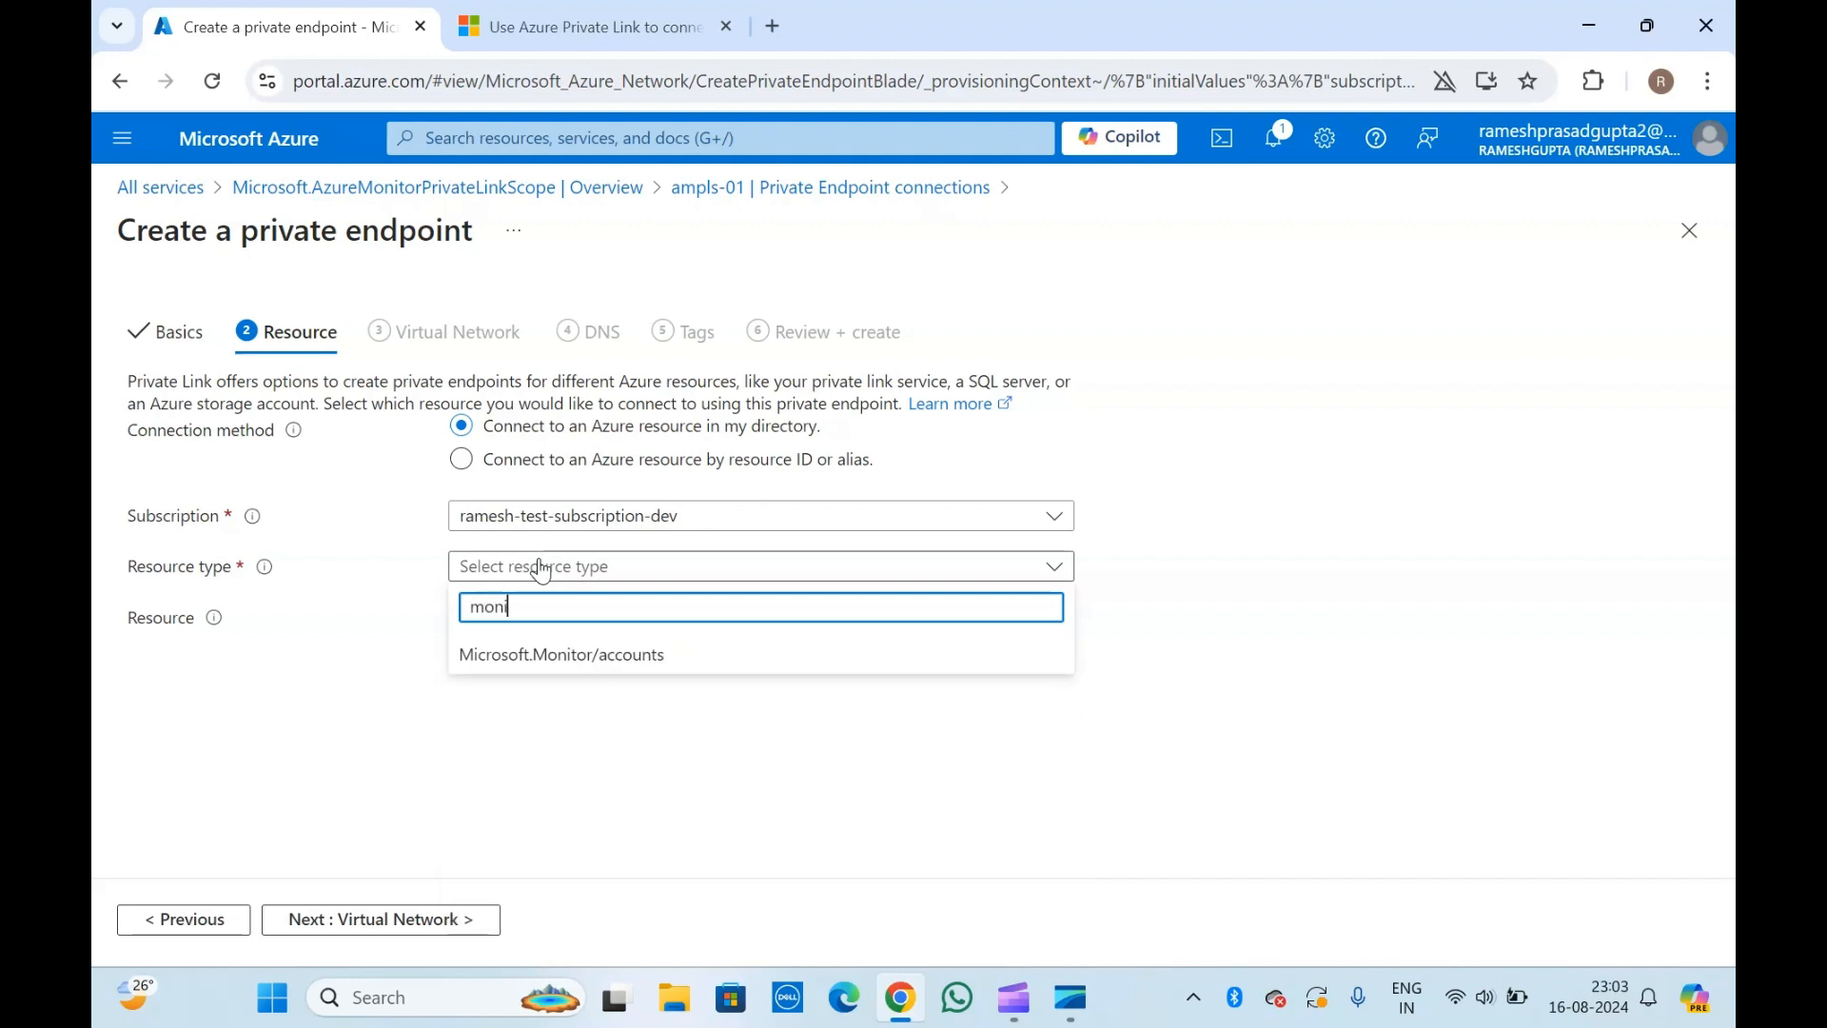
pyautogui.click(590, 655)
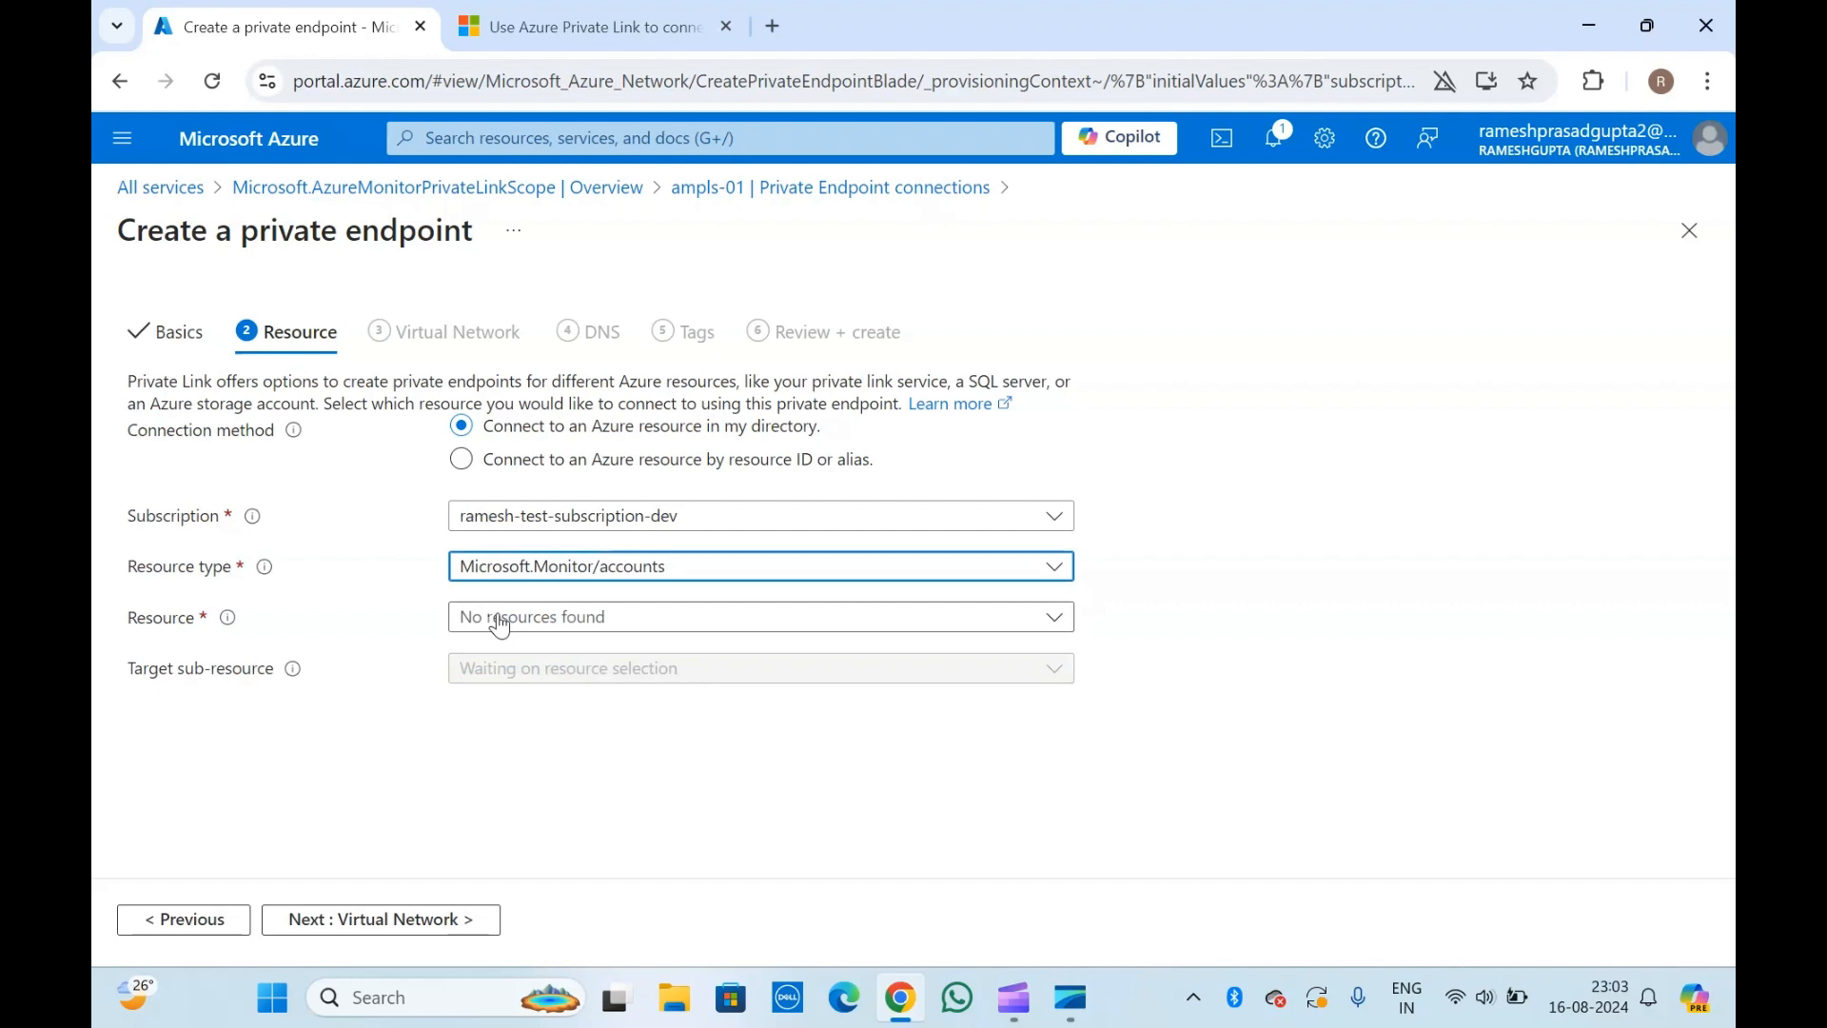
pyautogui.click(500, 626)
pyautogui.click(501, 626)
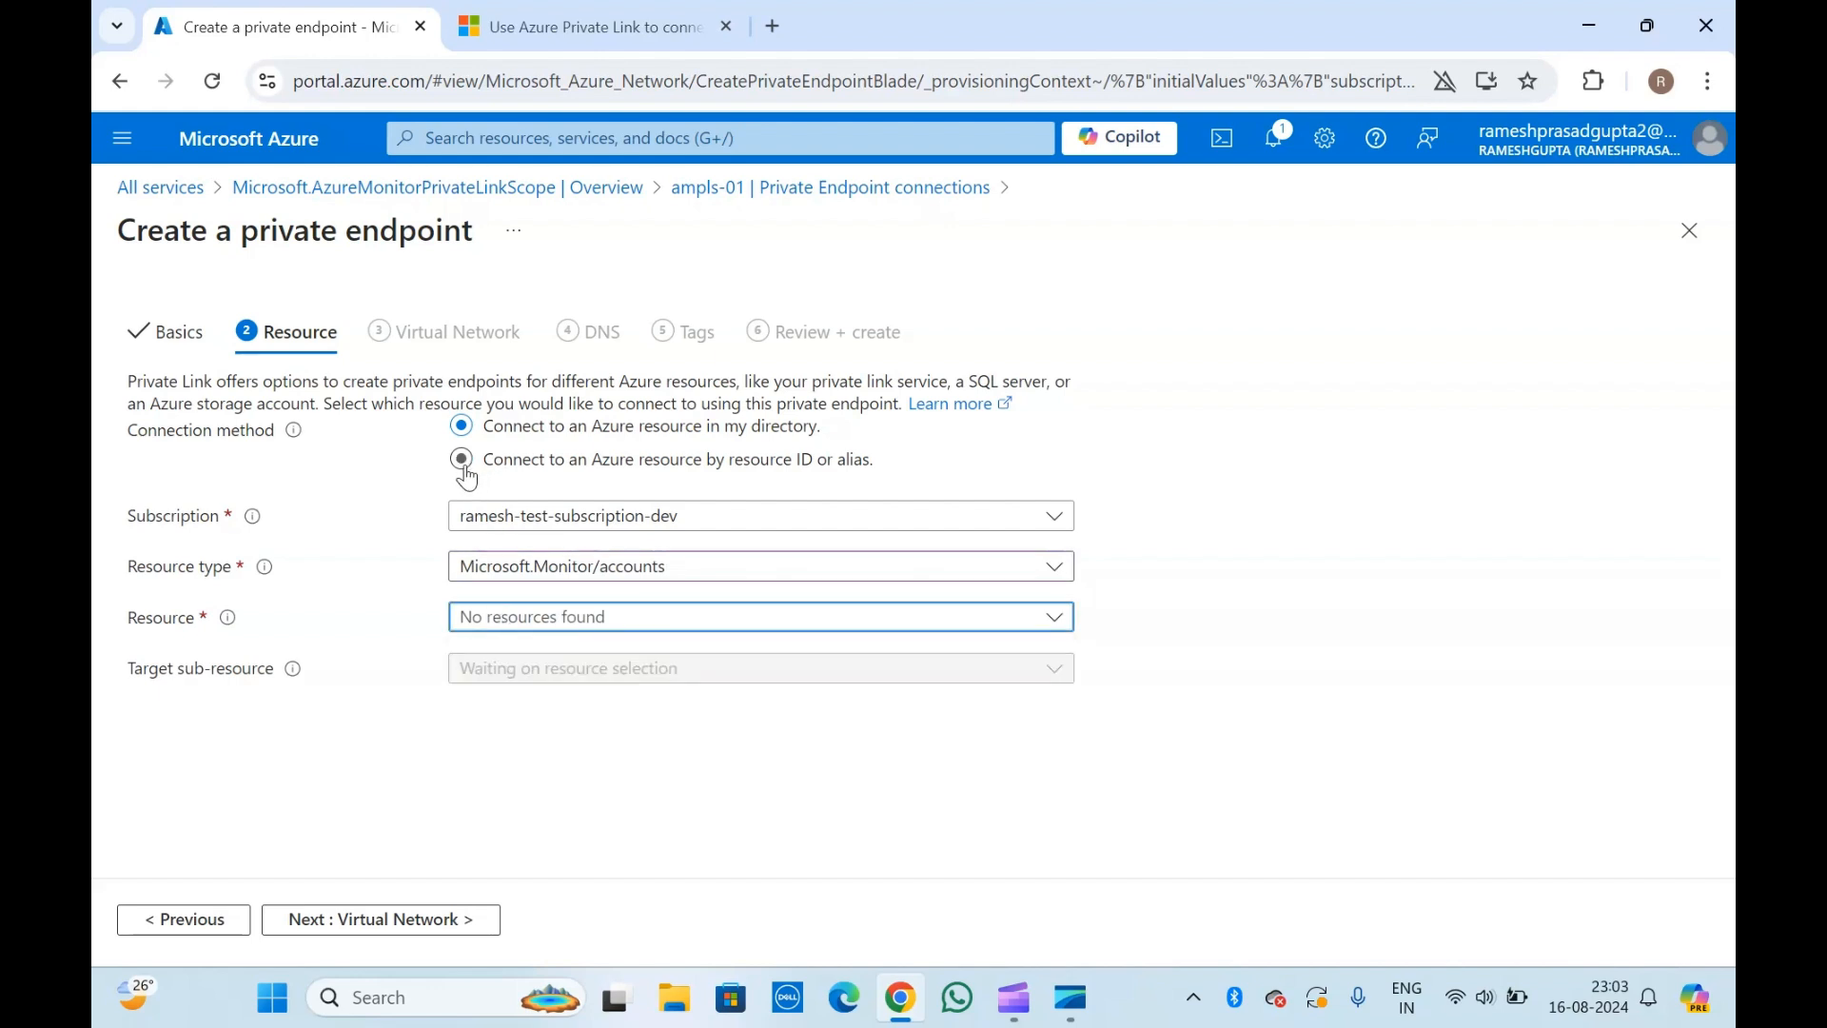
pyautogui.click(800, 188)
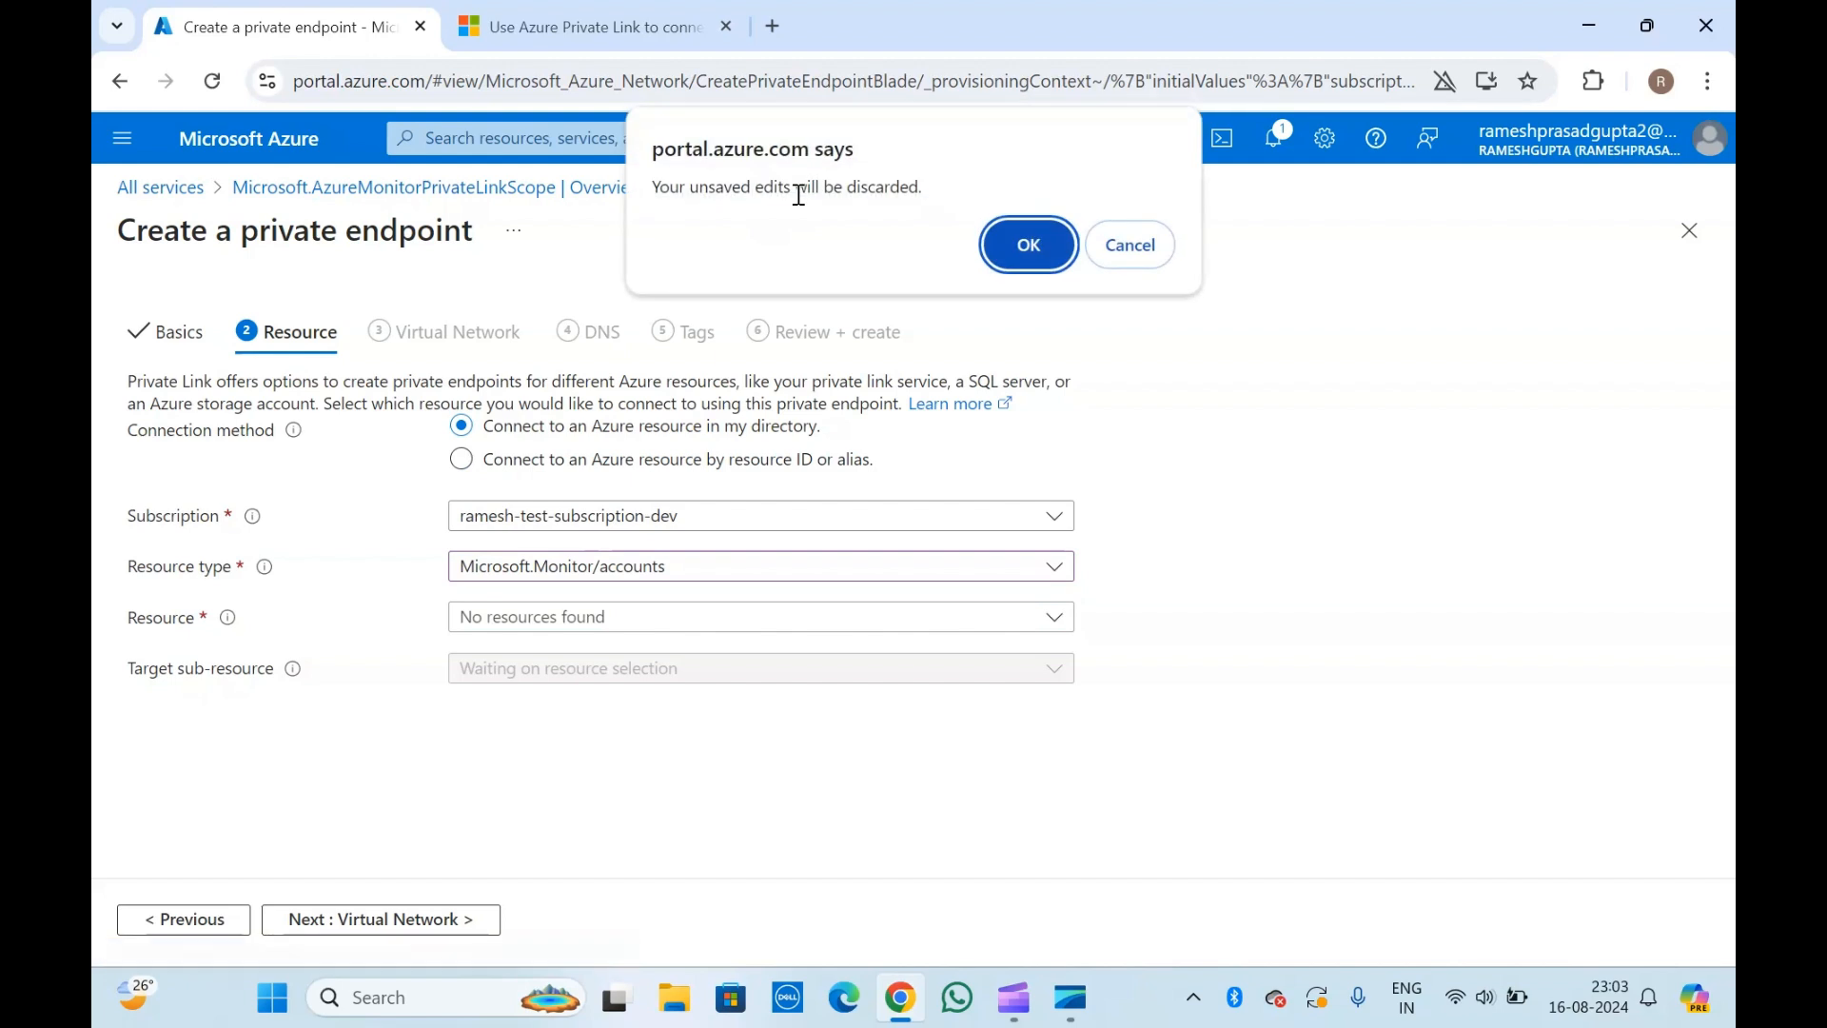
pyautogui.click(1007, 248)
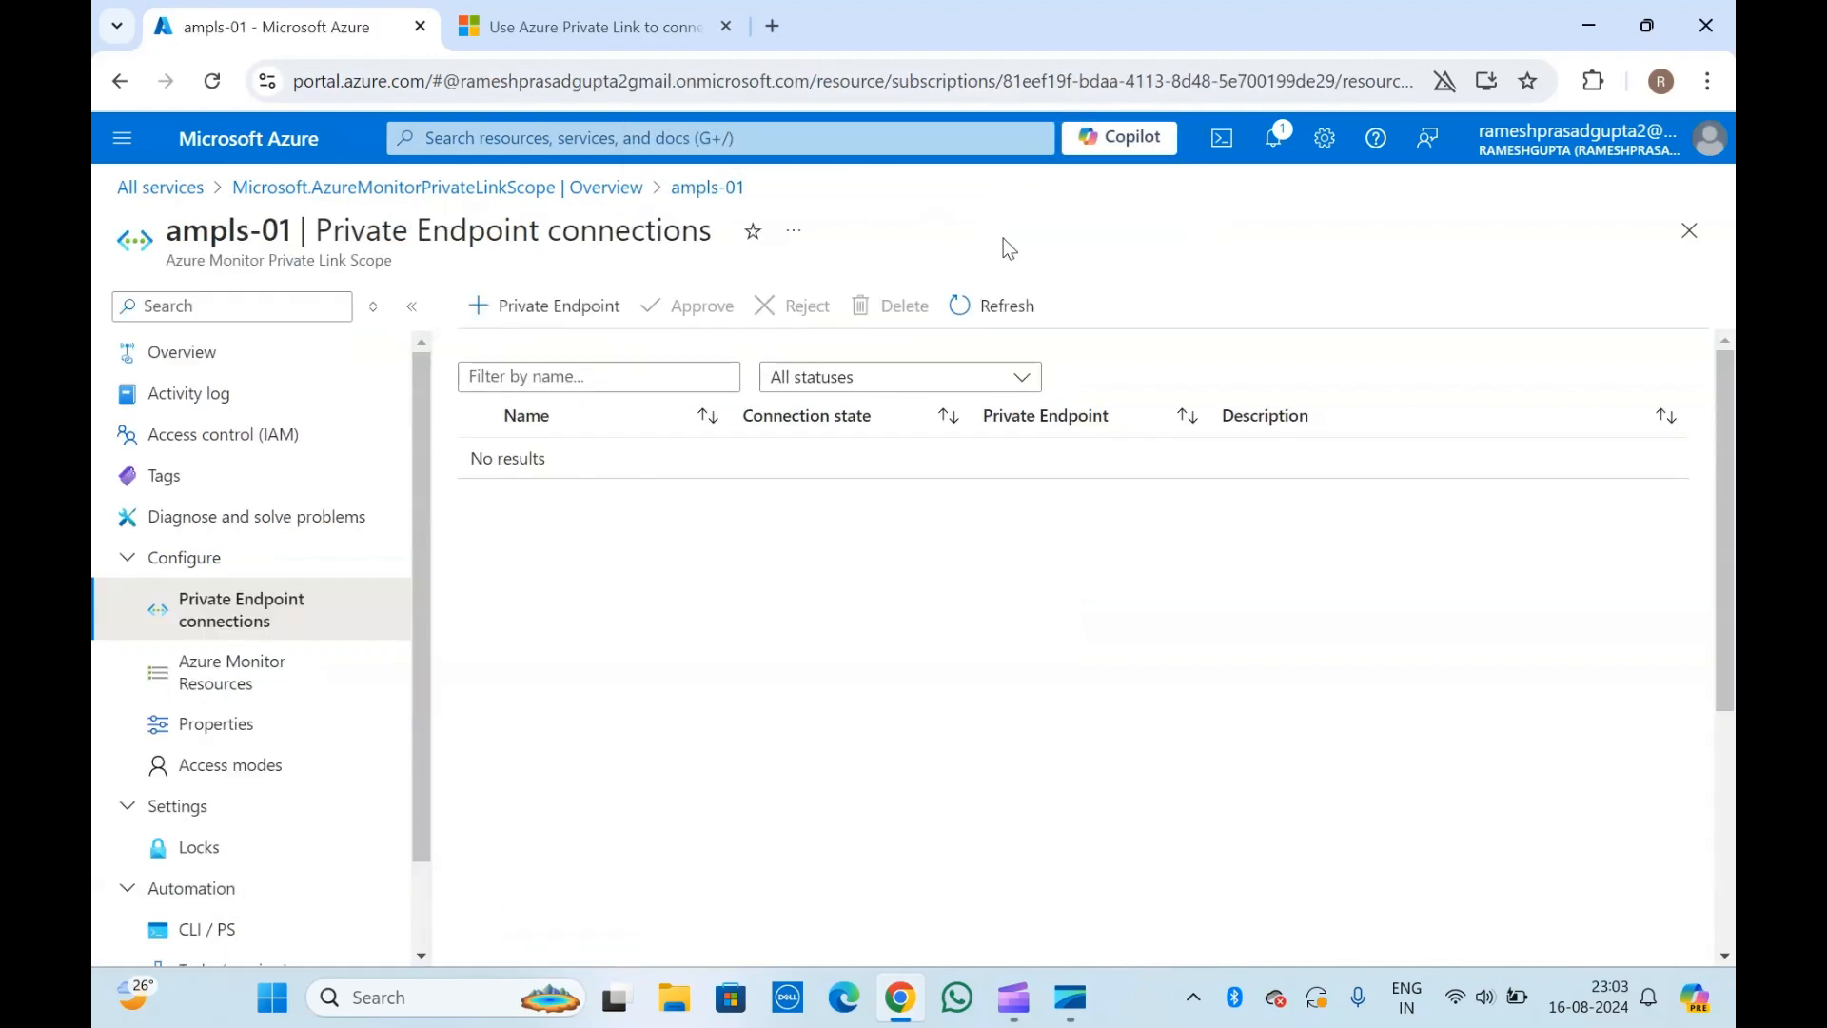
# View the resource JSON of ampls-01 from its overview and copy the resource ID.
pyautogui.click(278, 360)
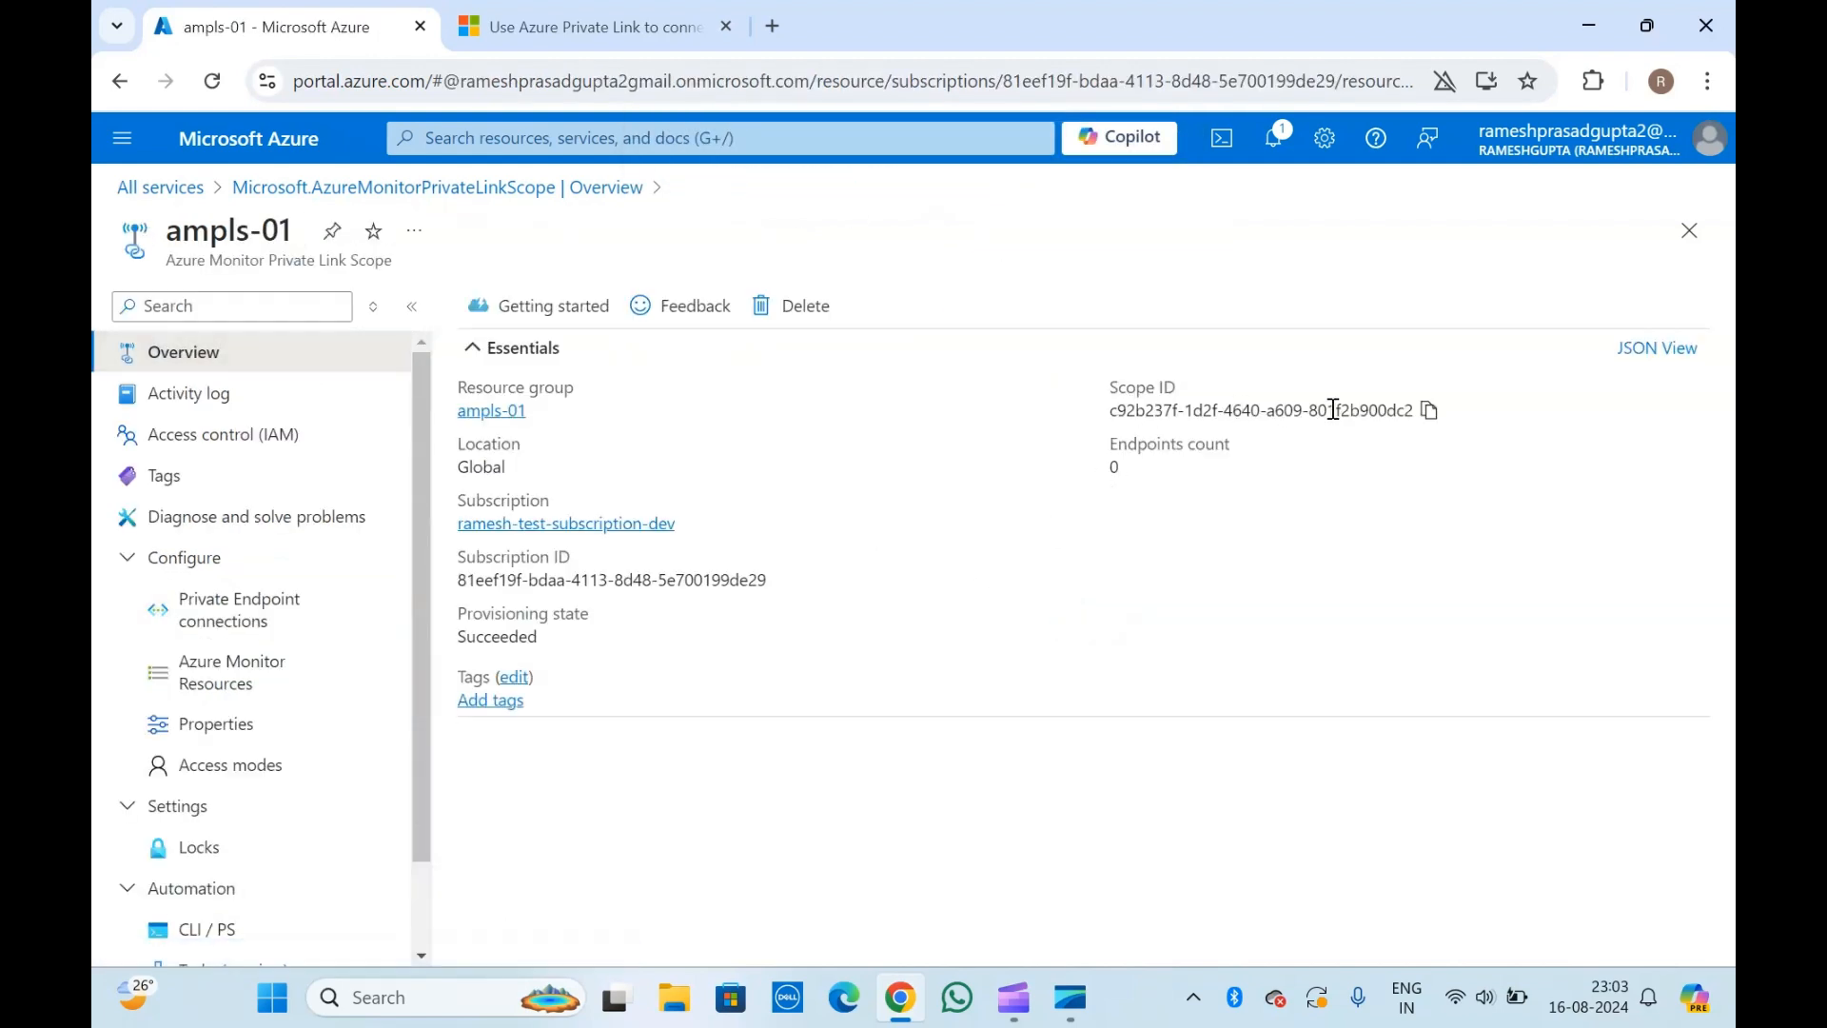
pyautogui.click(1622, 351)
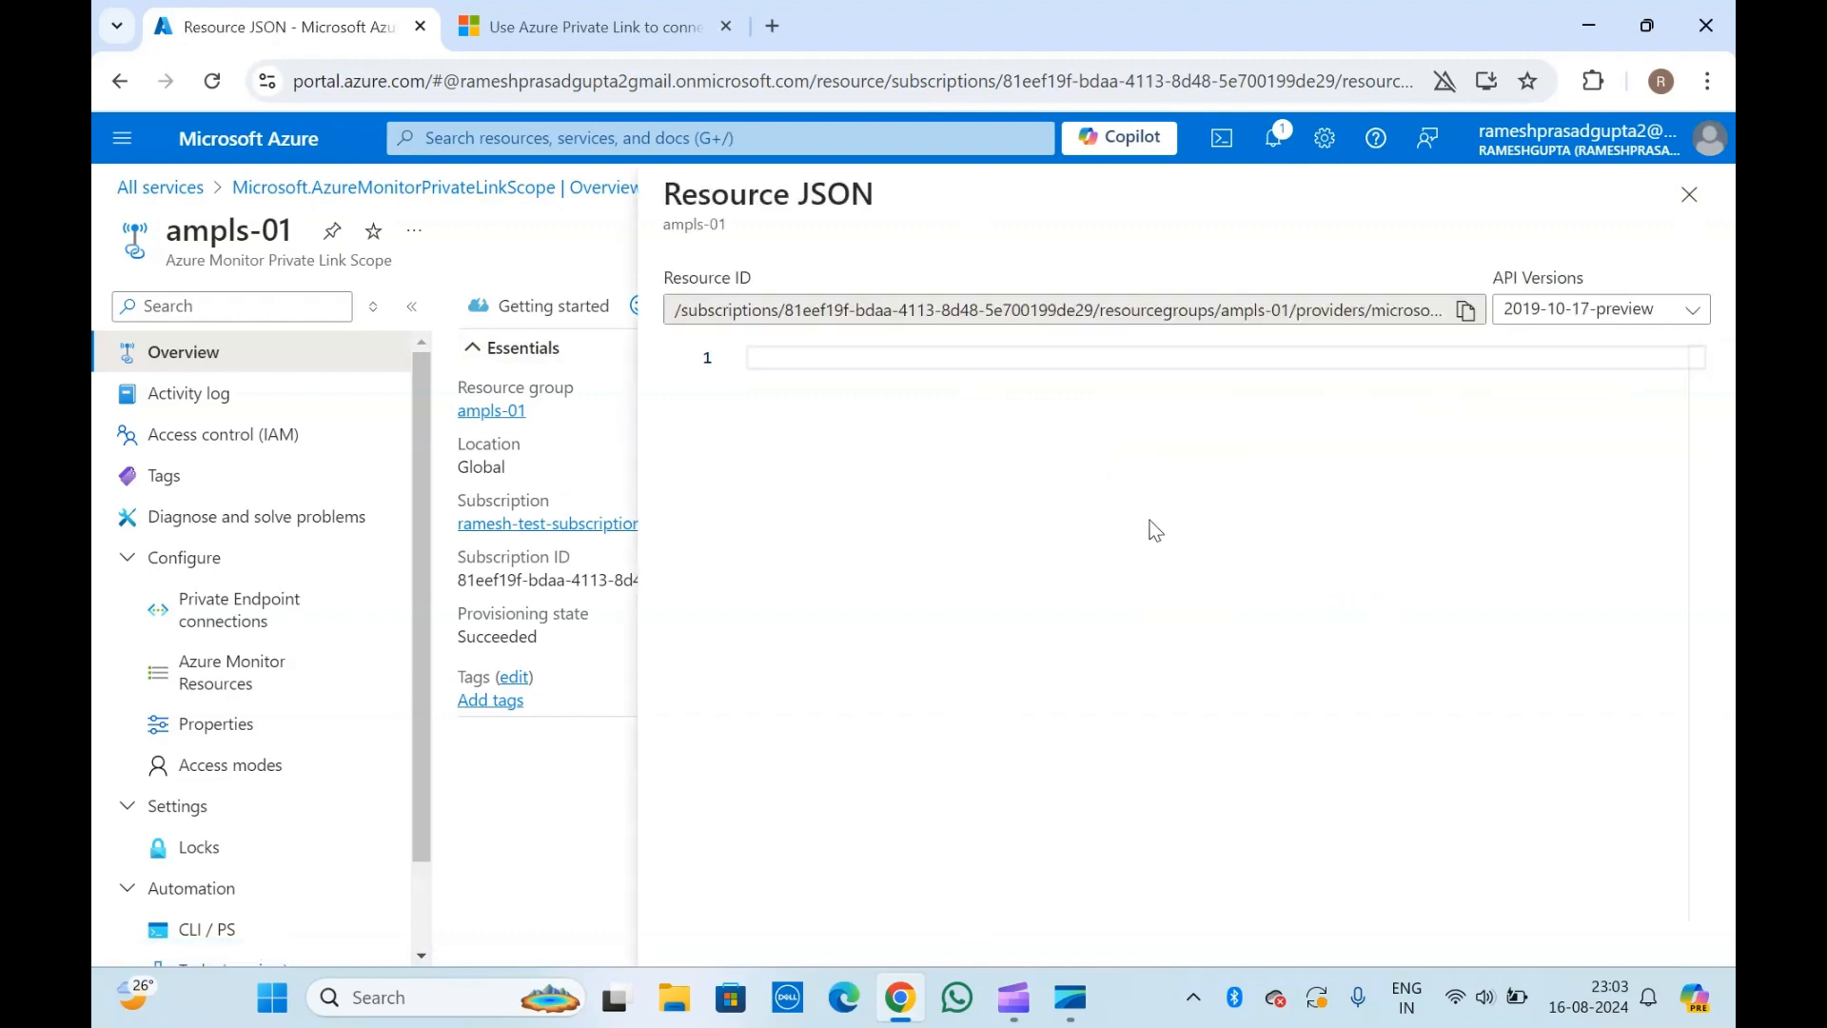
pyautogui.click(1466, 310)
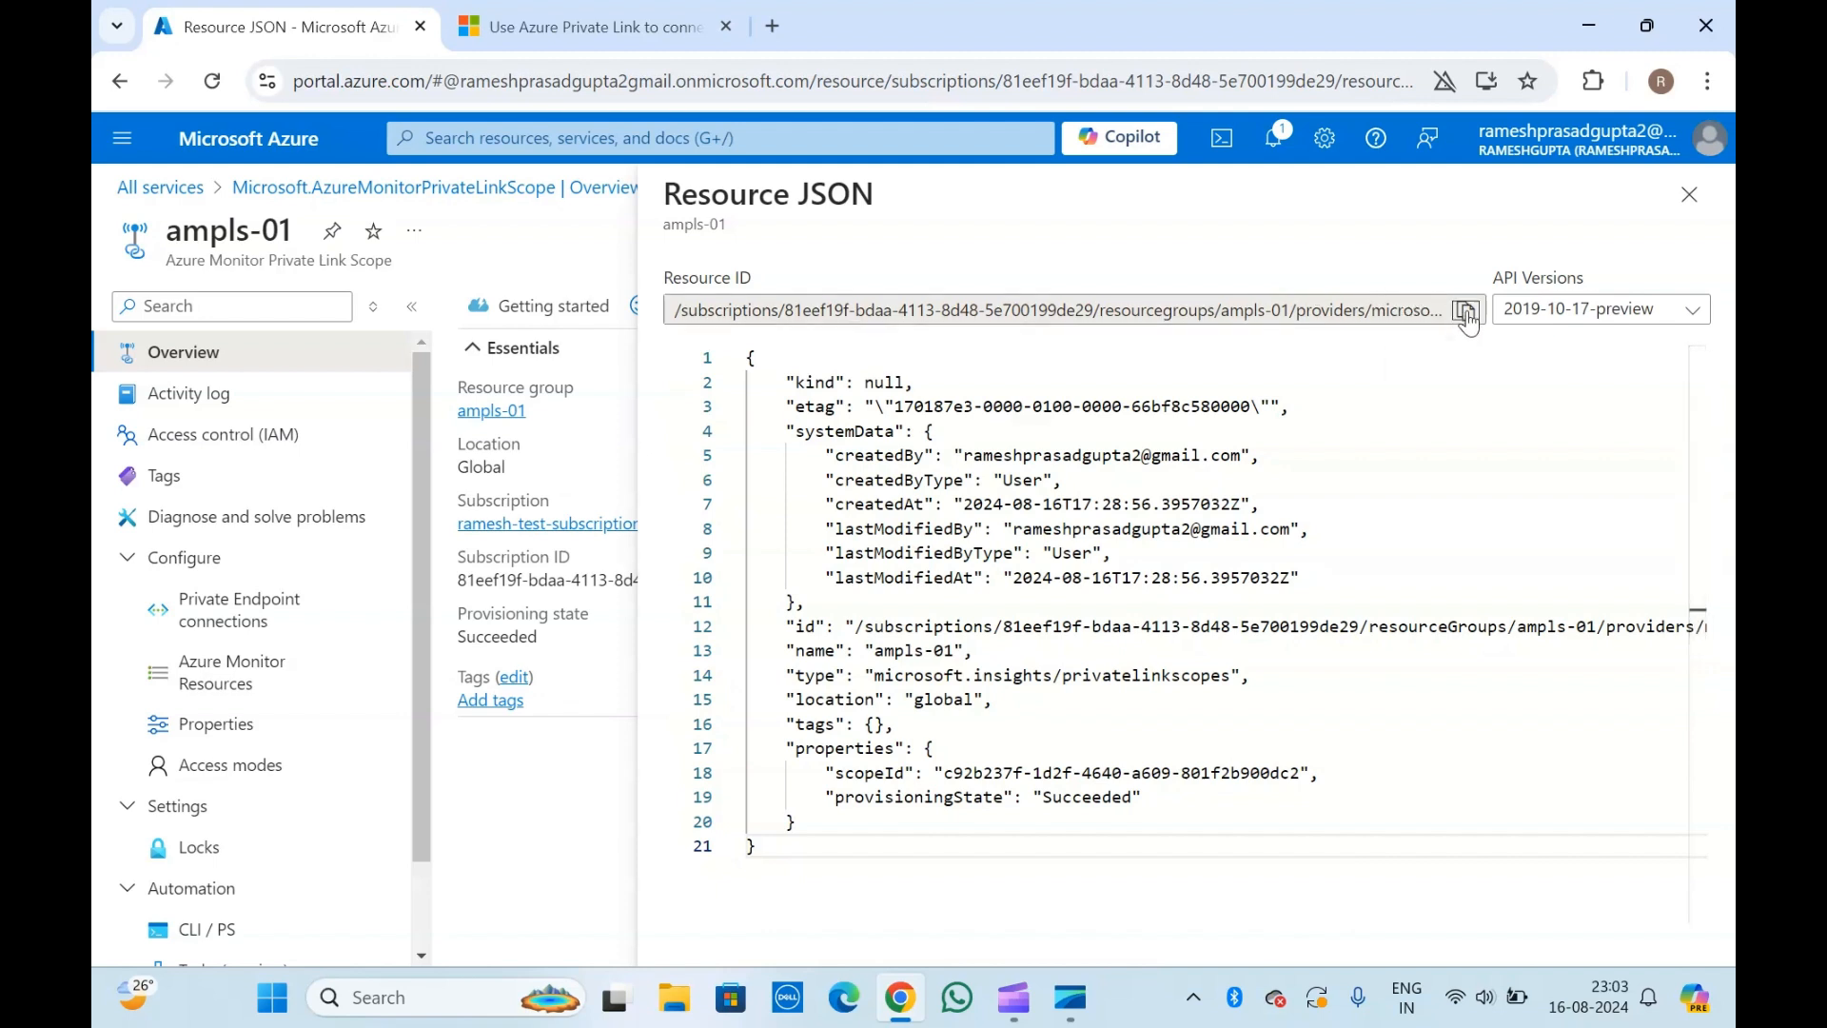
pyautogui.click(1691, 209)
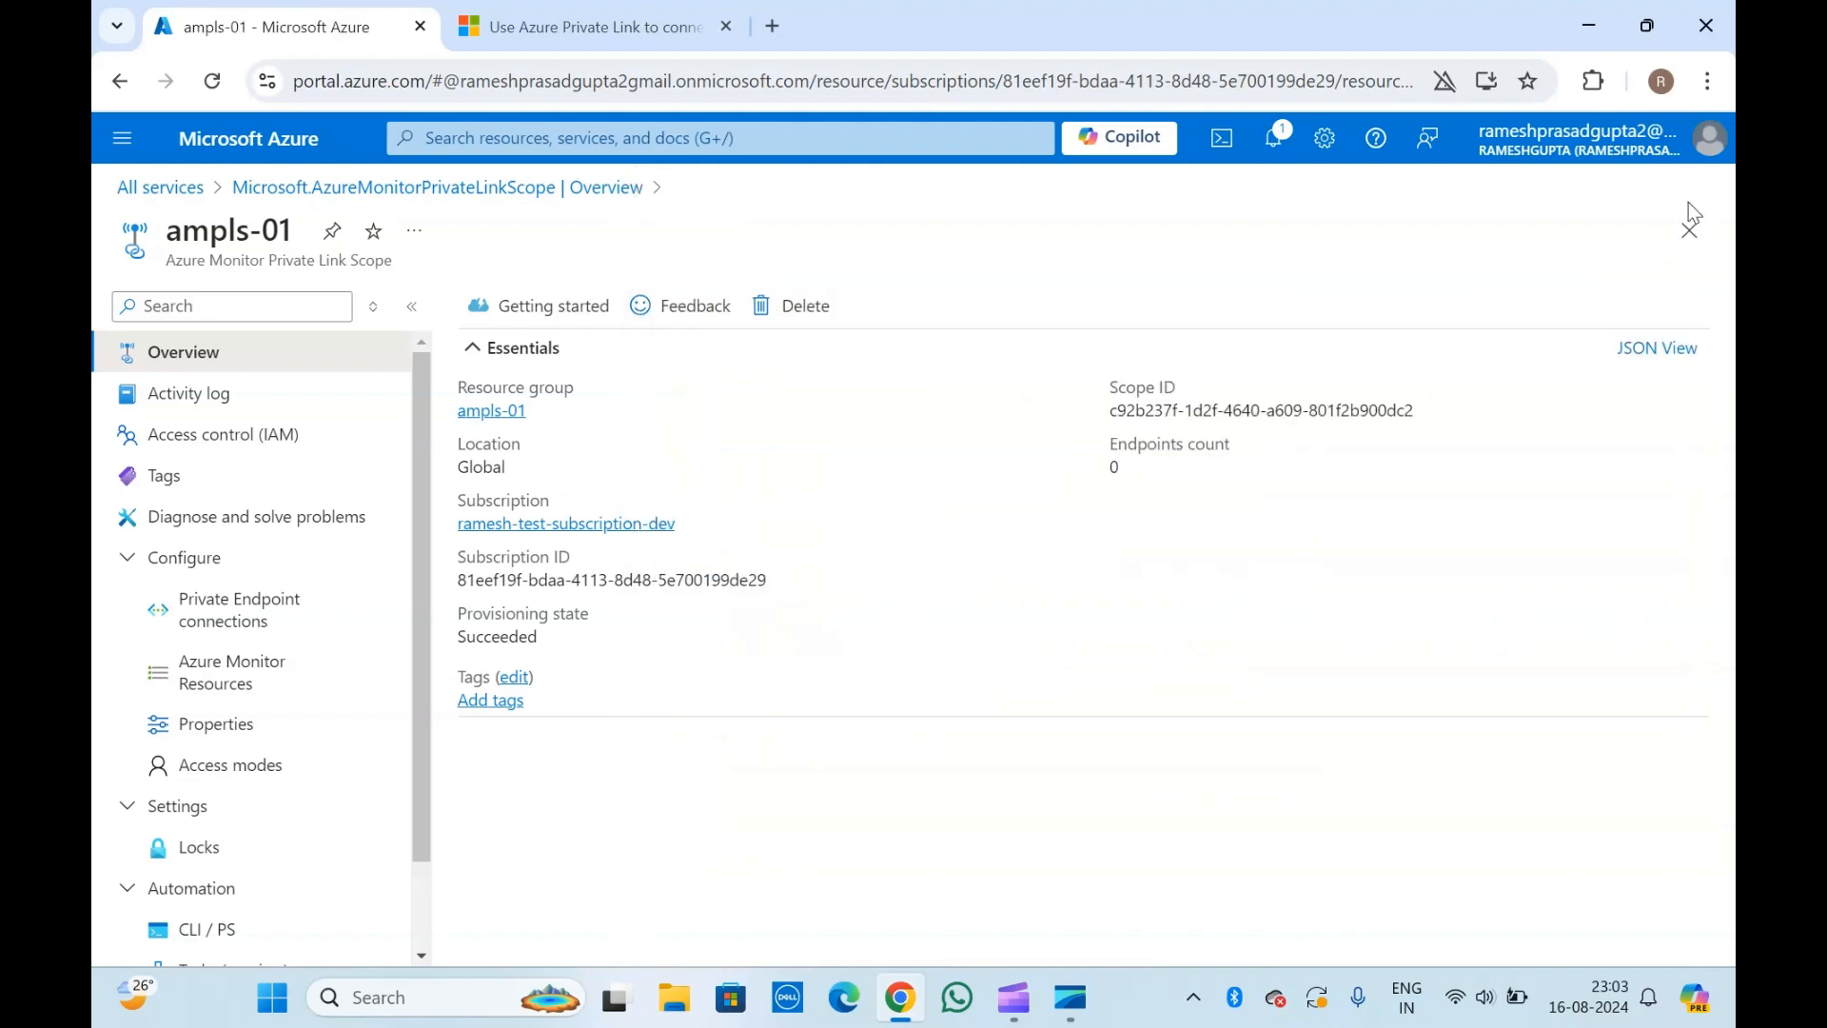
# Start a new private endpoint from the private endpoint connections of ampls-01, name it ampls-01 and continue to the resource settings.
pyautogui.click(276, 610)
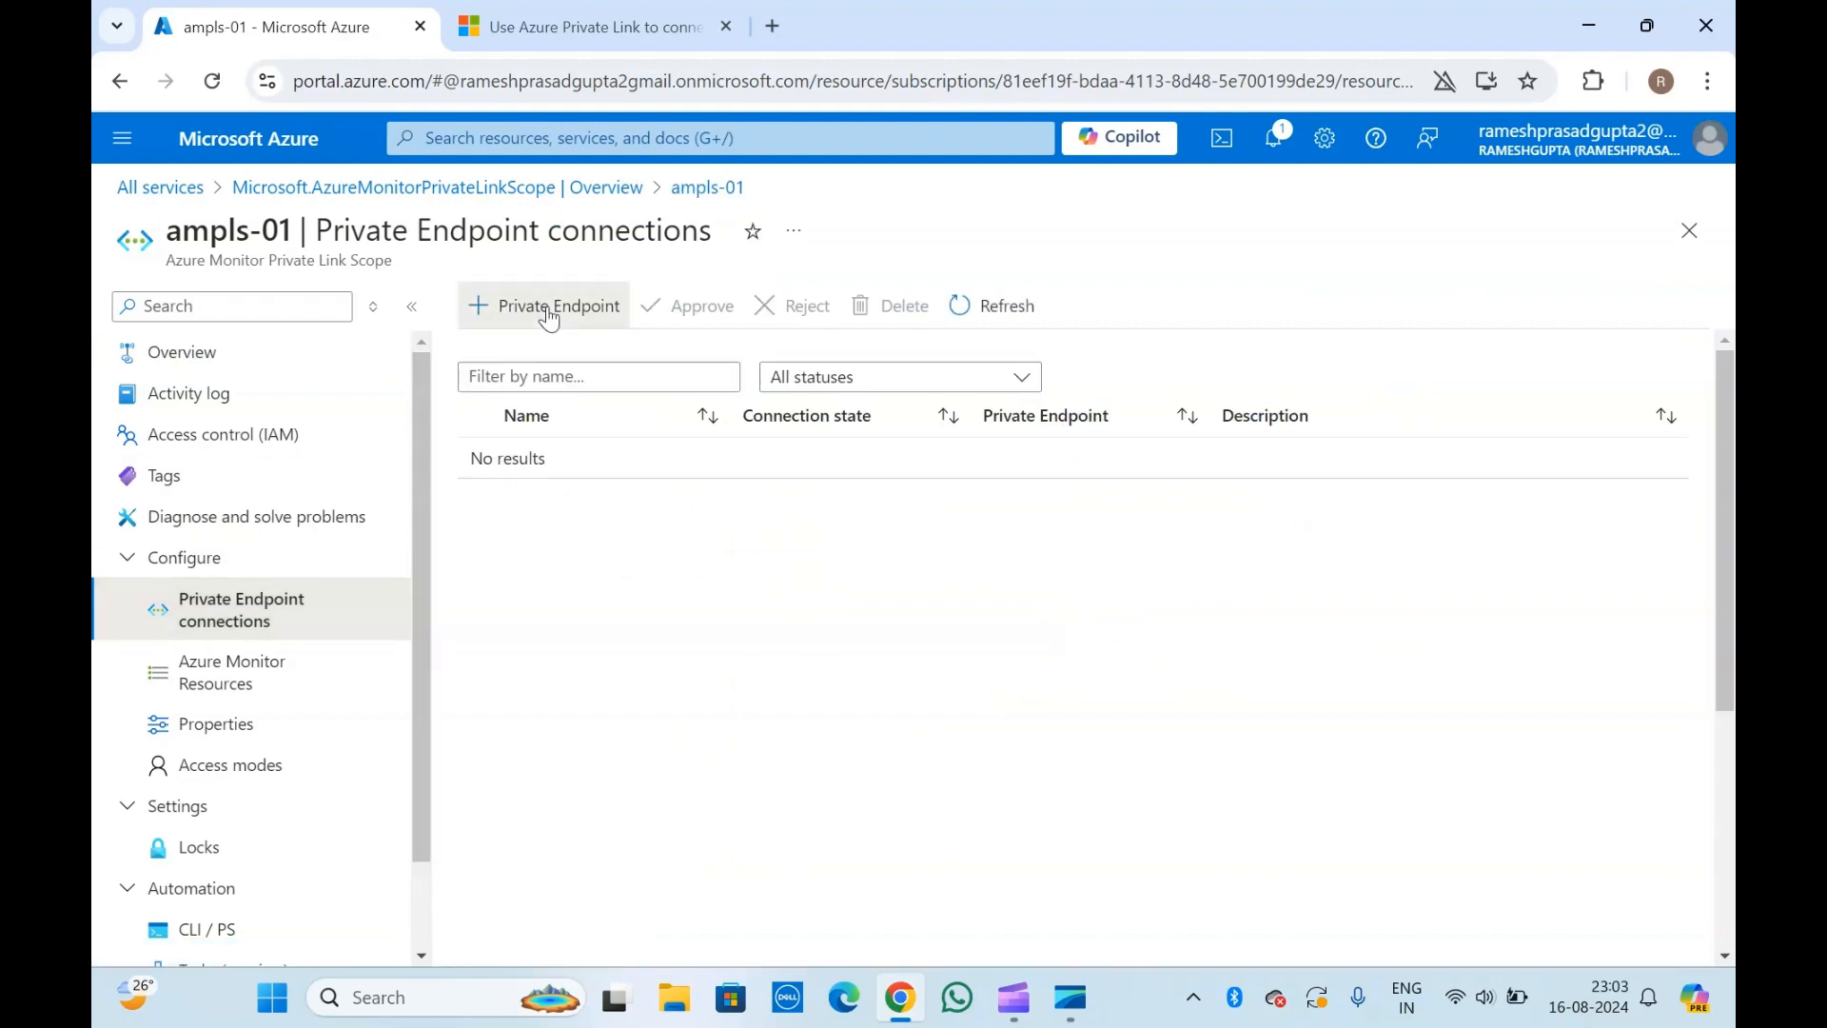
pyautogui.click(550, 306)
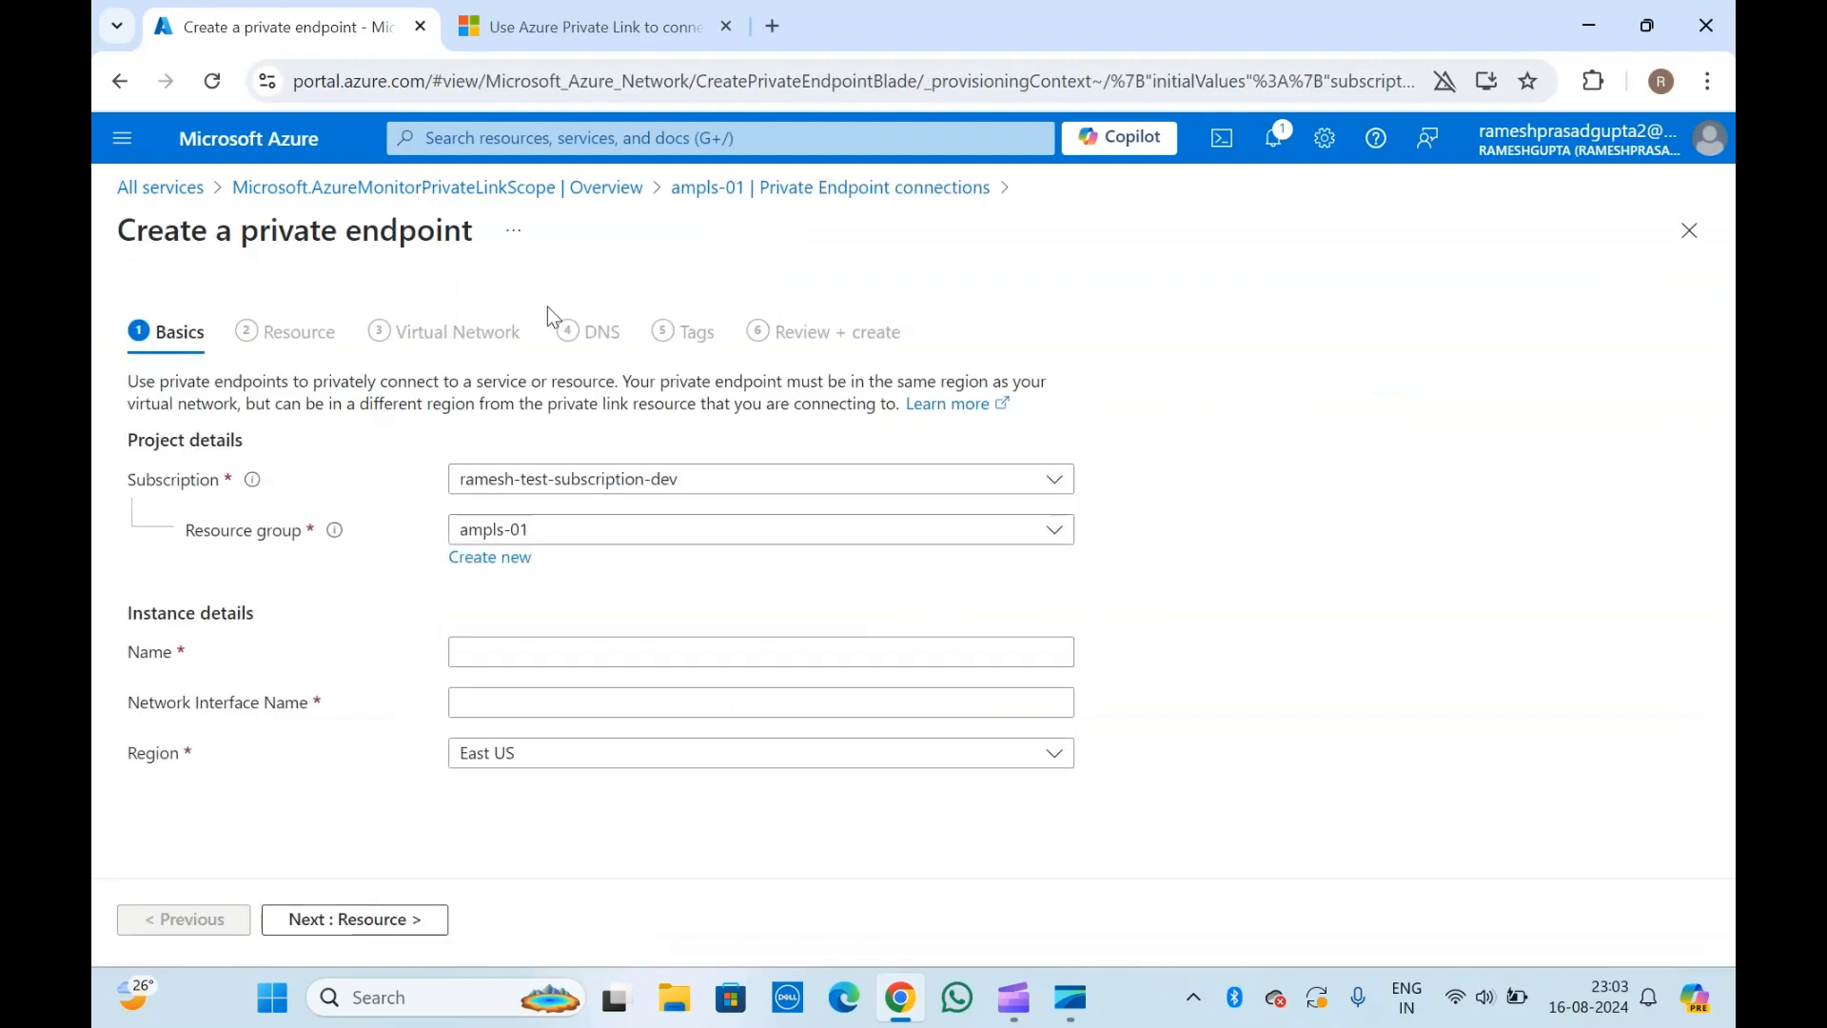
pyautogui.click(485, 653)
pyautogui.write('ampls-01')
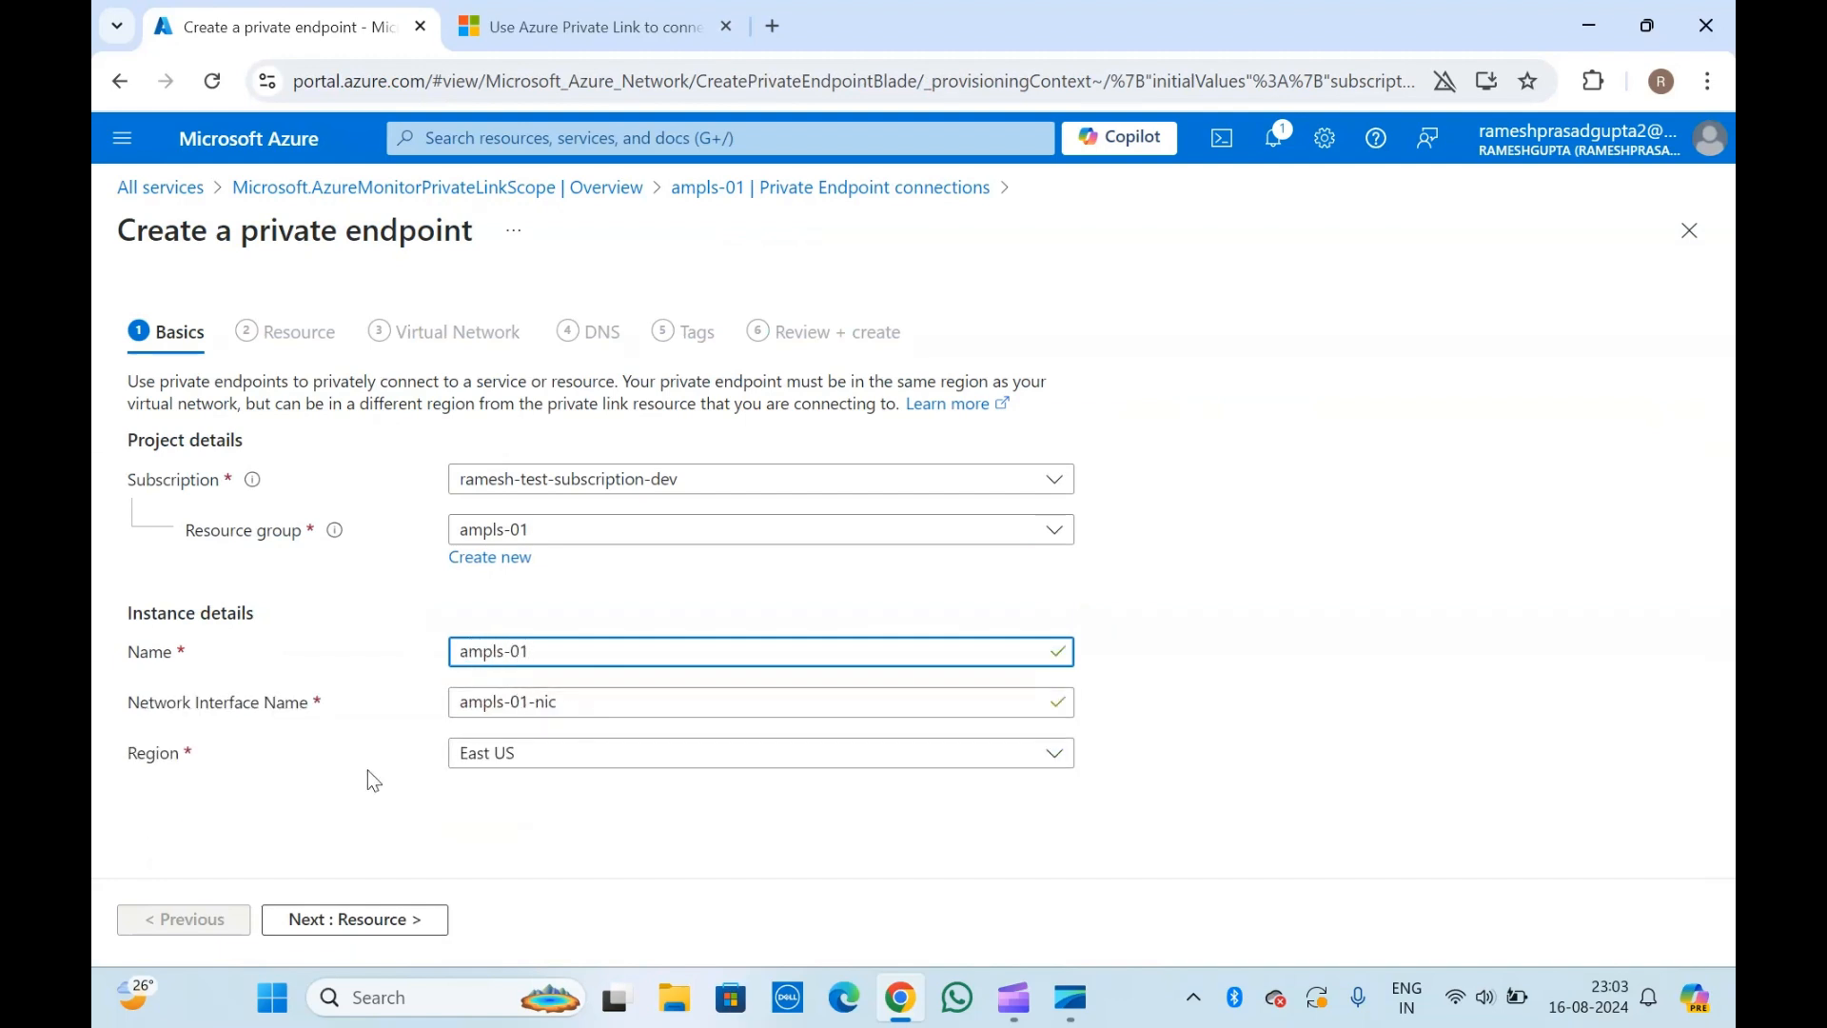
pyautogui.click(364, 929)
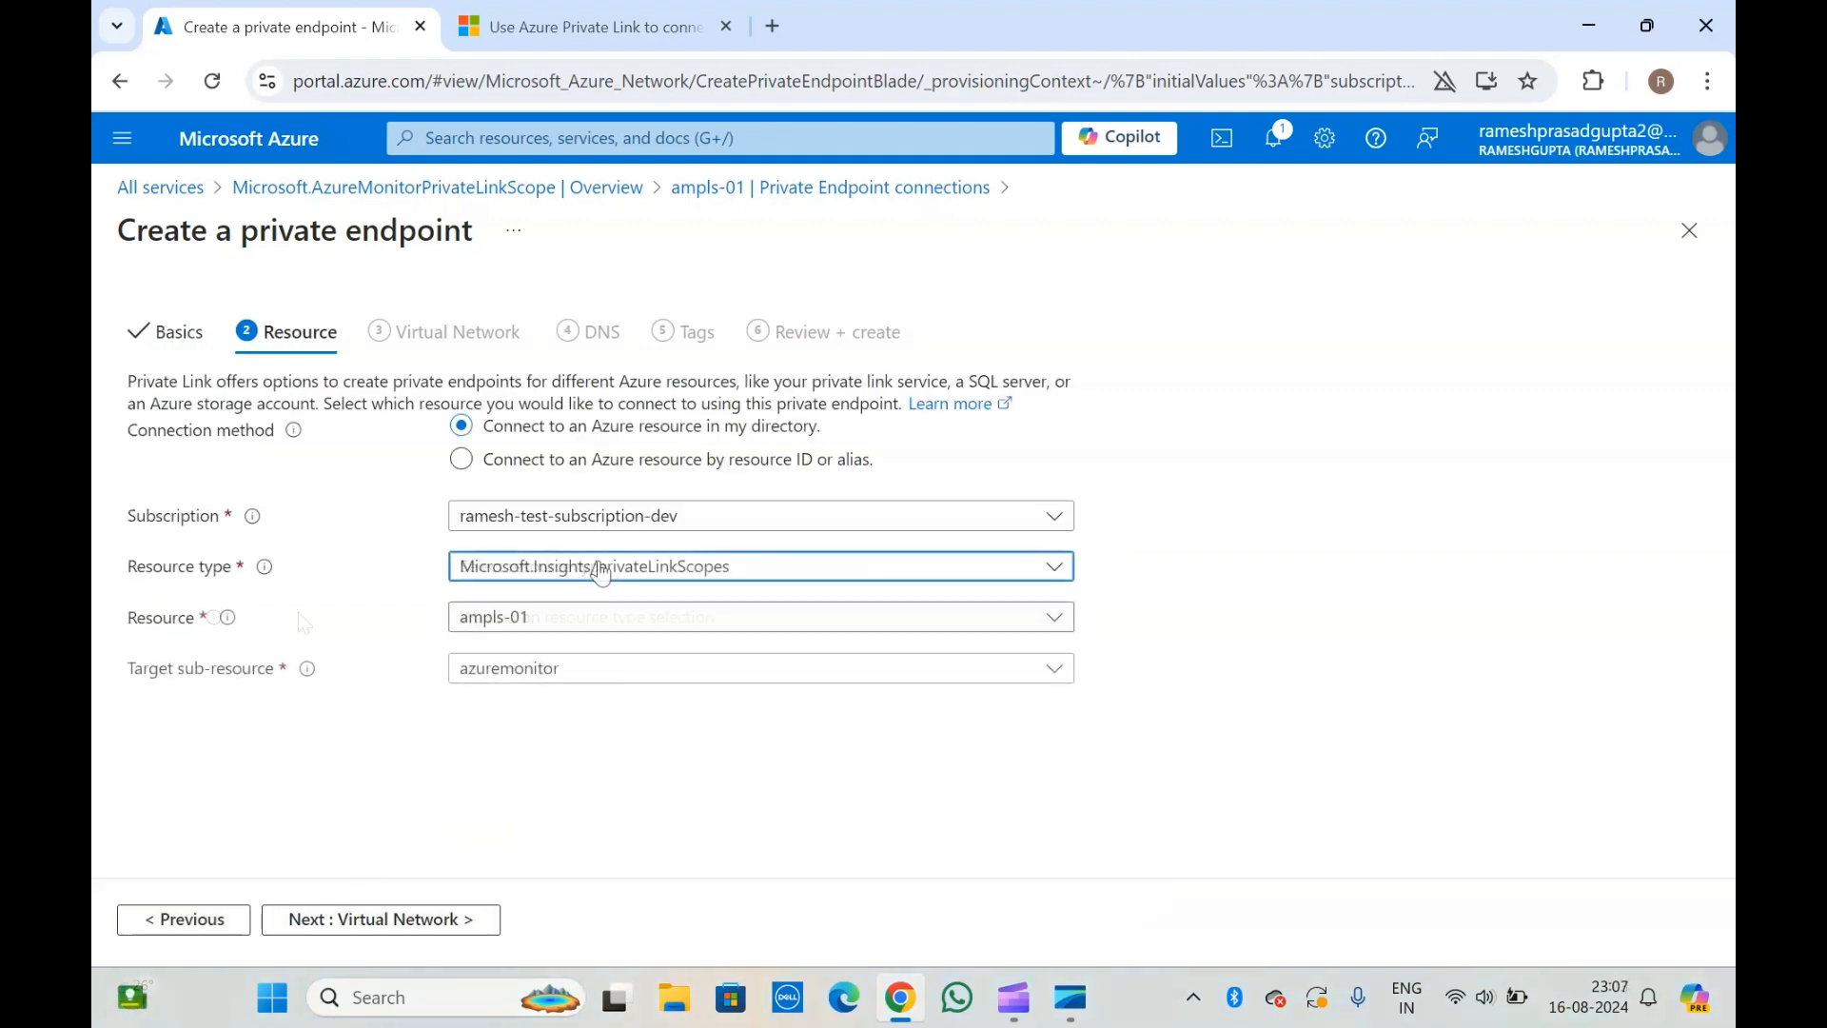
# Set the private endpoint's target resource type to Microsoft.Insights/privateLinkScopes.
pyautogui.click(583, 569)
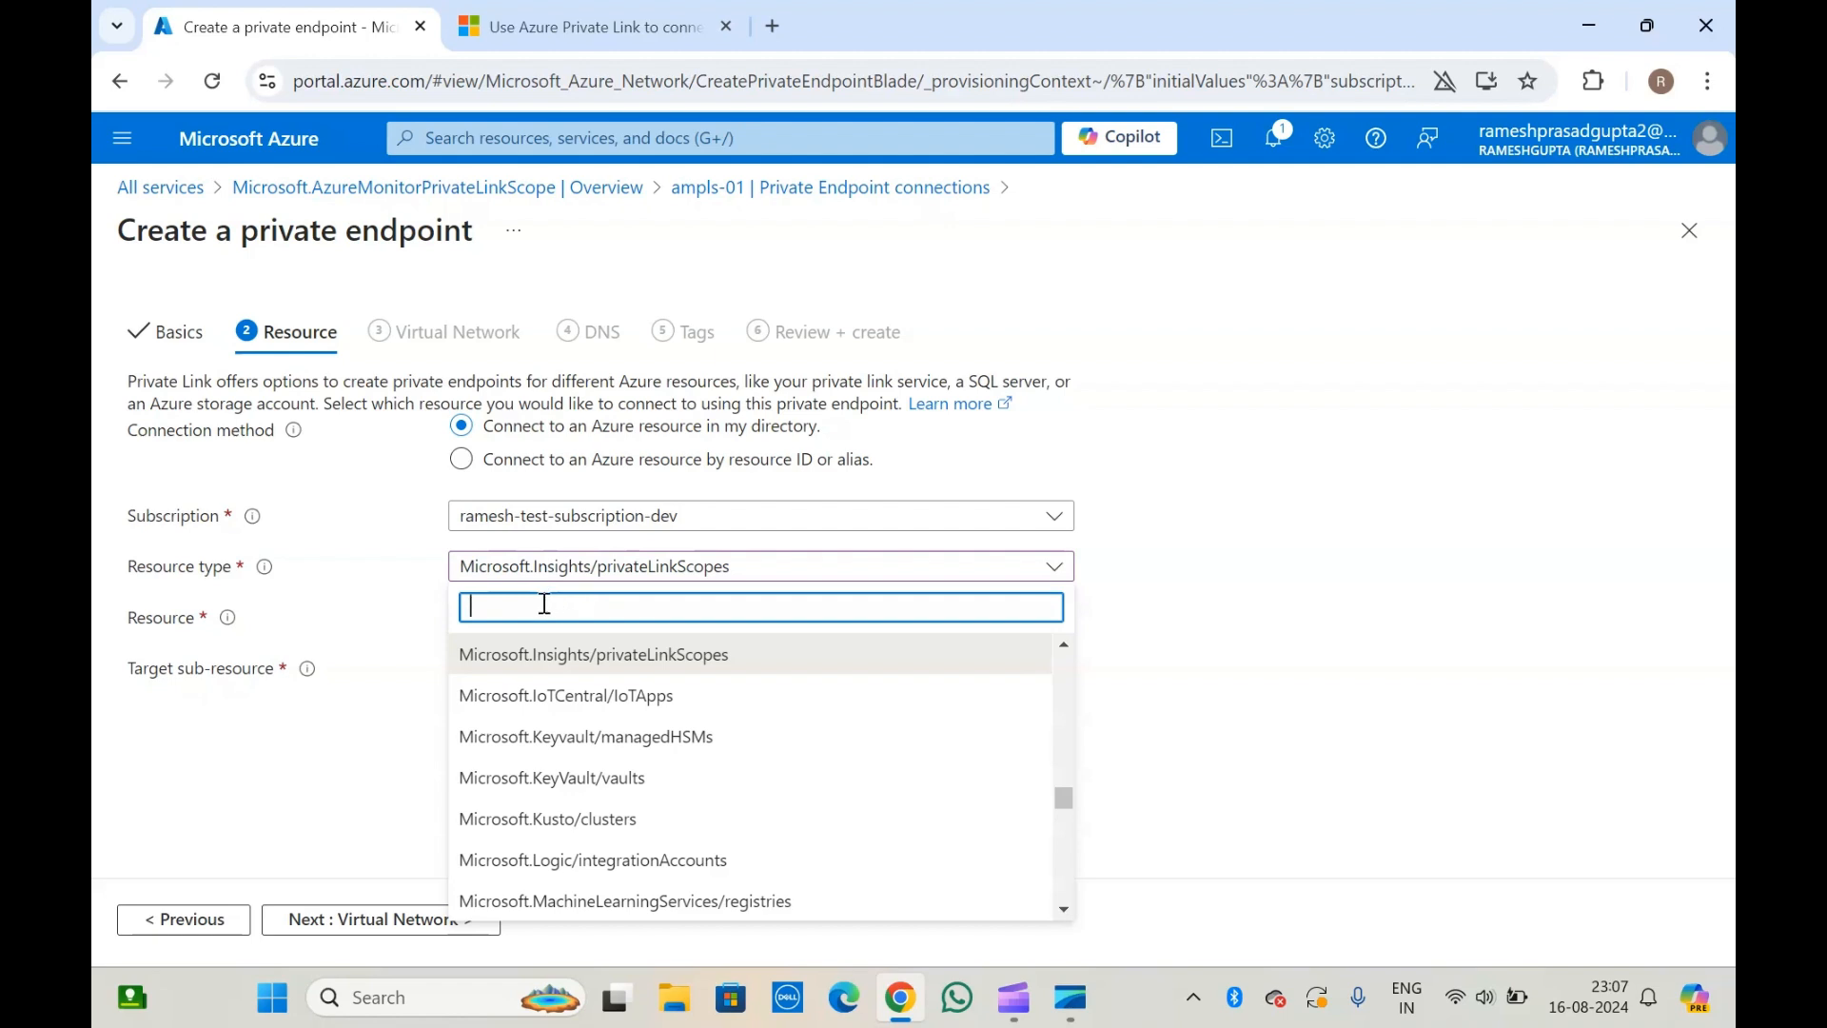
pyautogui.write('insigh')
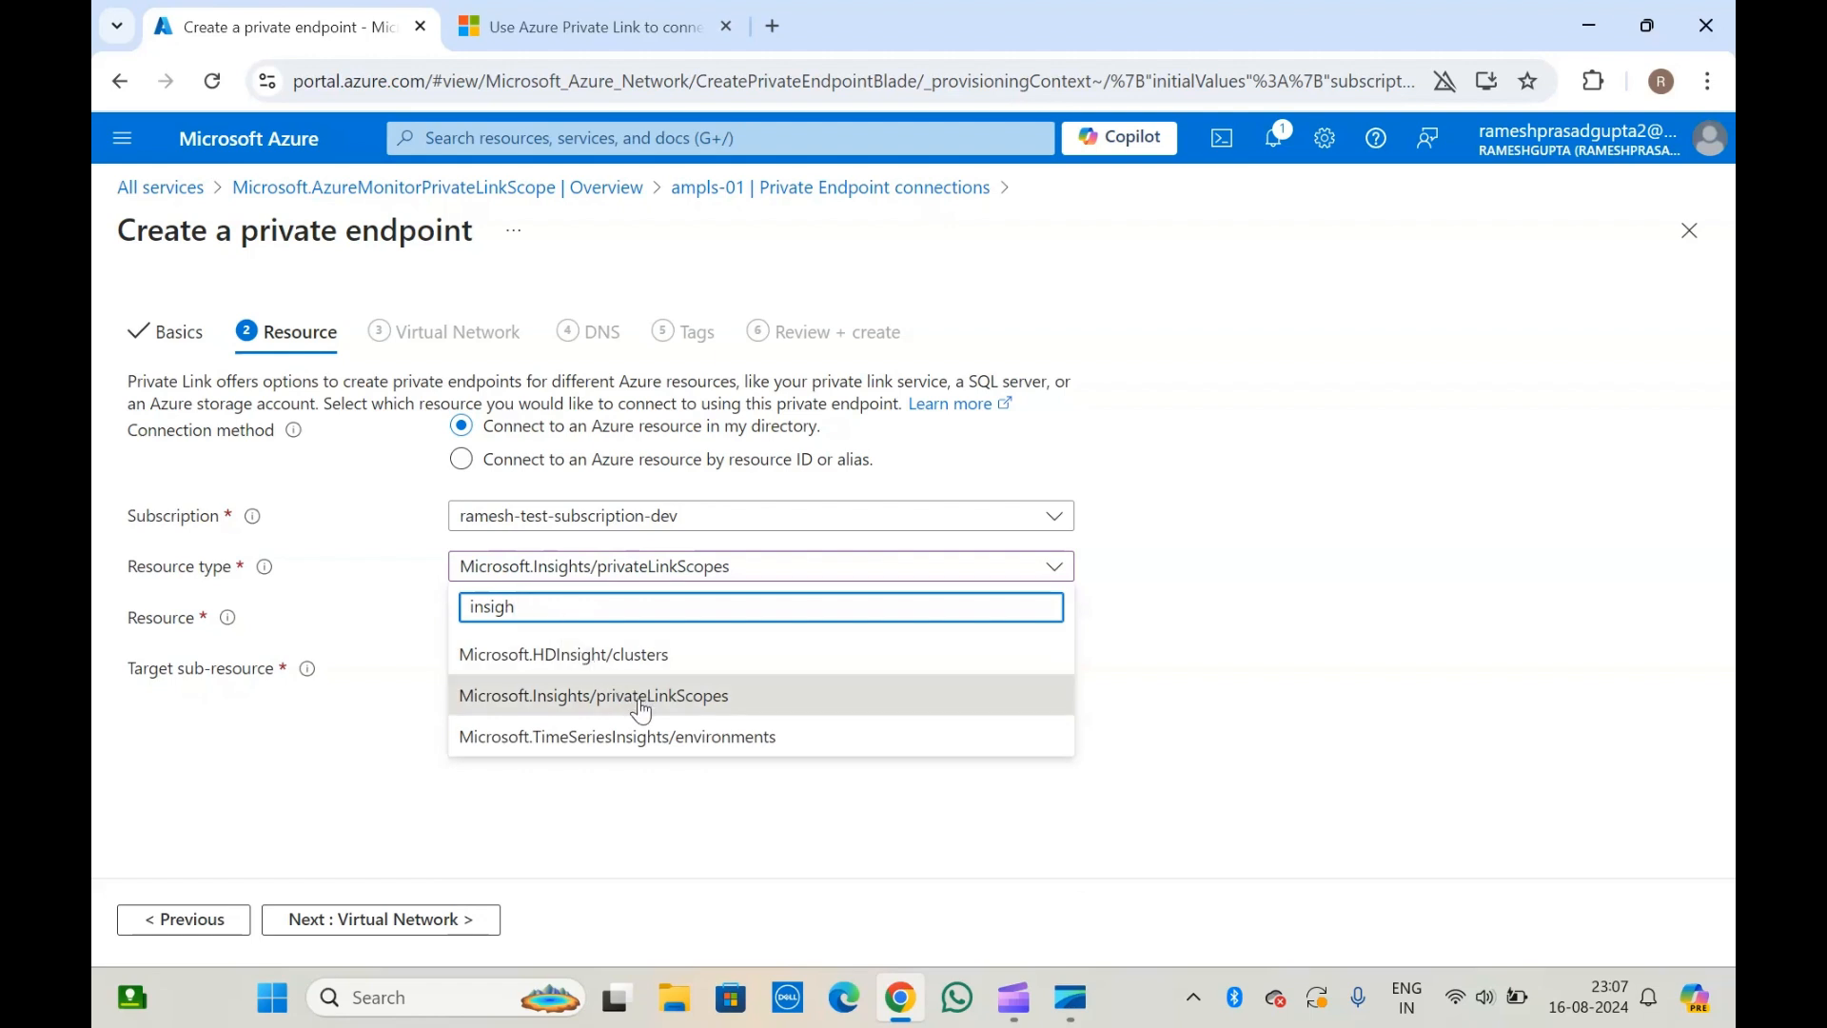
pyautogui.click(635, 696)
pyautogui.click(336, 595)
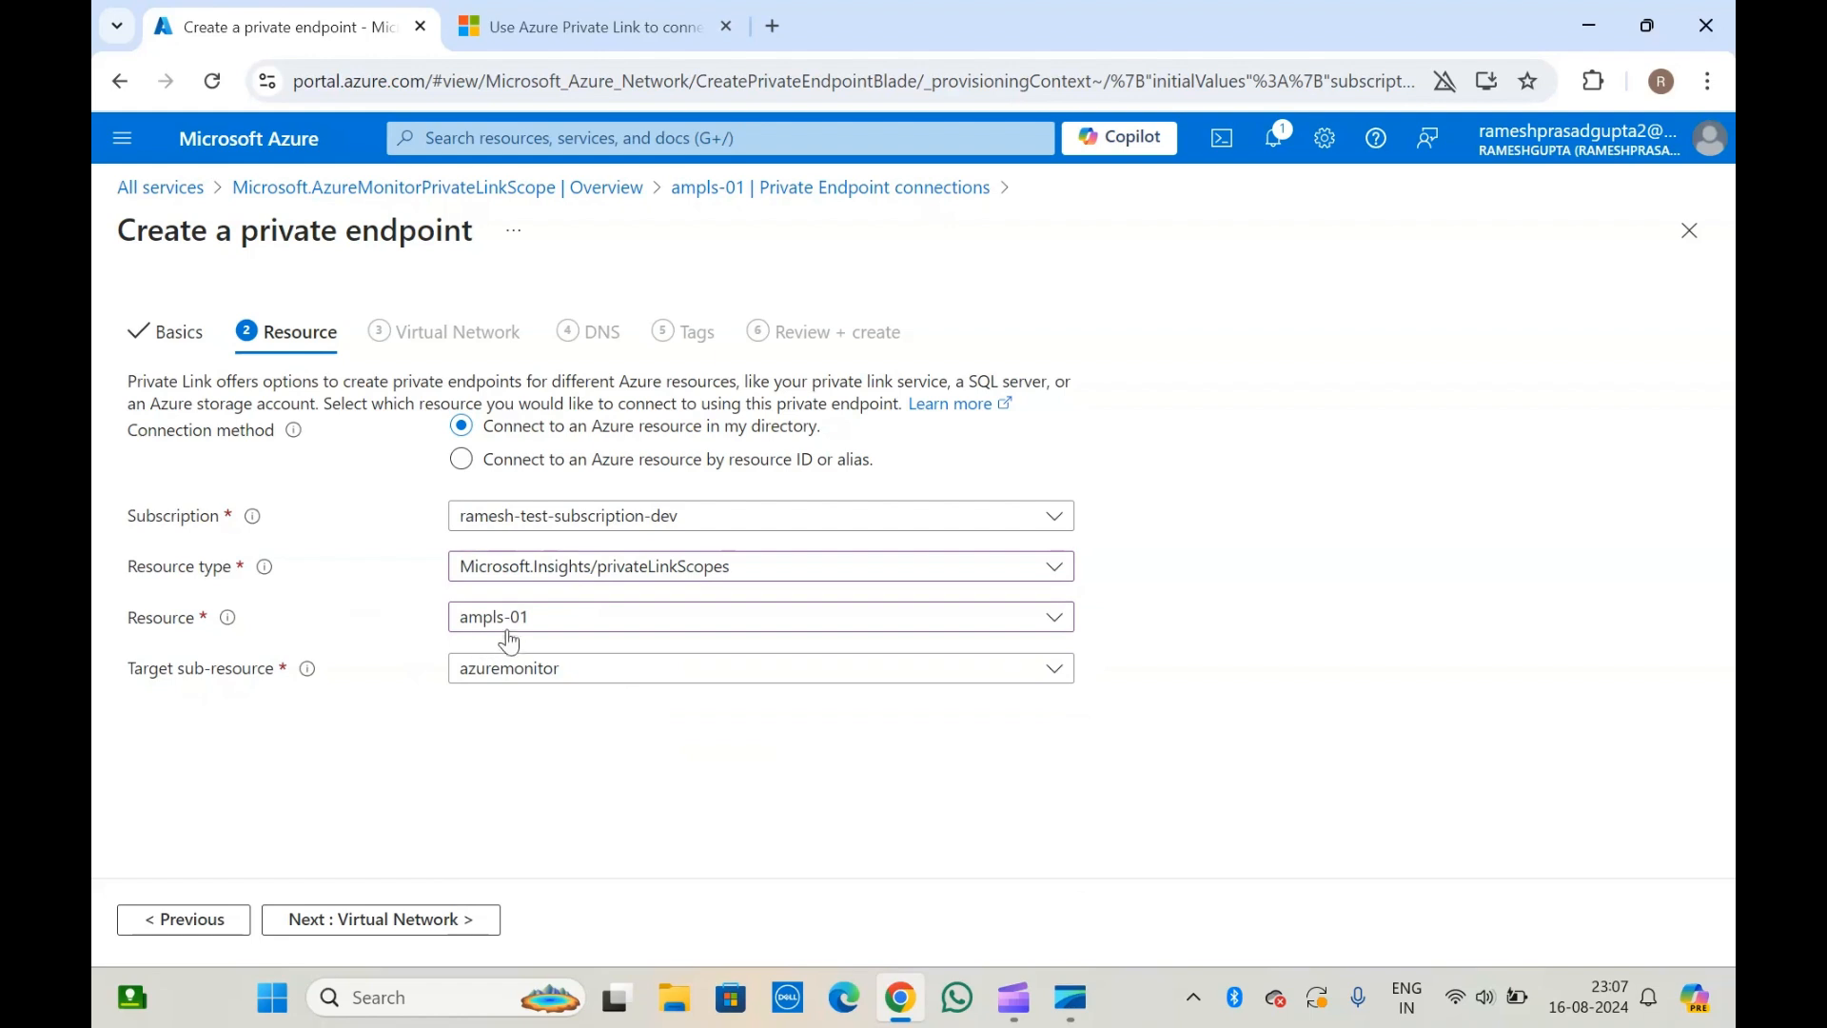
# Select ampls-01 as the target resource with azuremonitor as the target sub-resource, and continue to the virtual network settings.
pyautogui.click(529, 620)
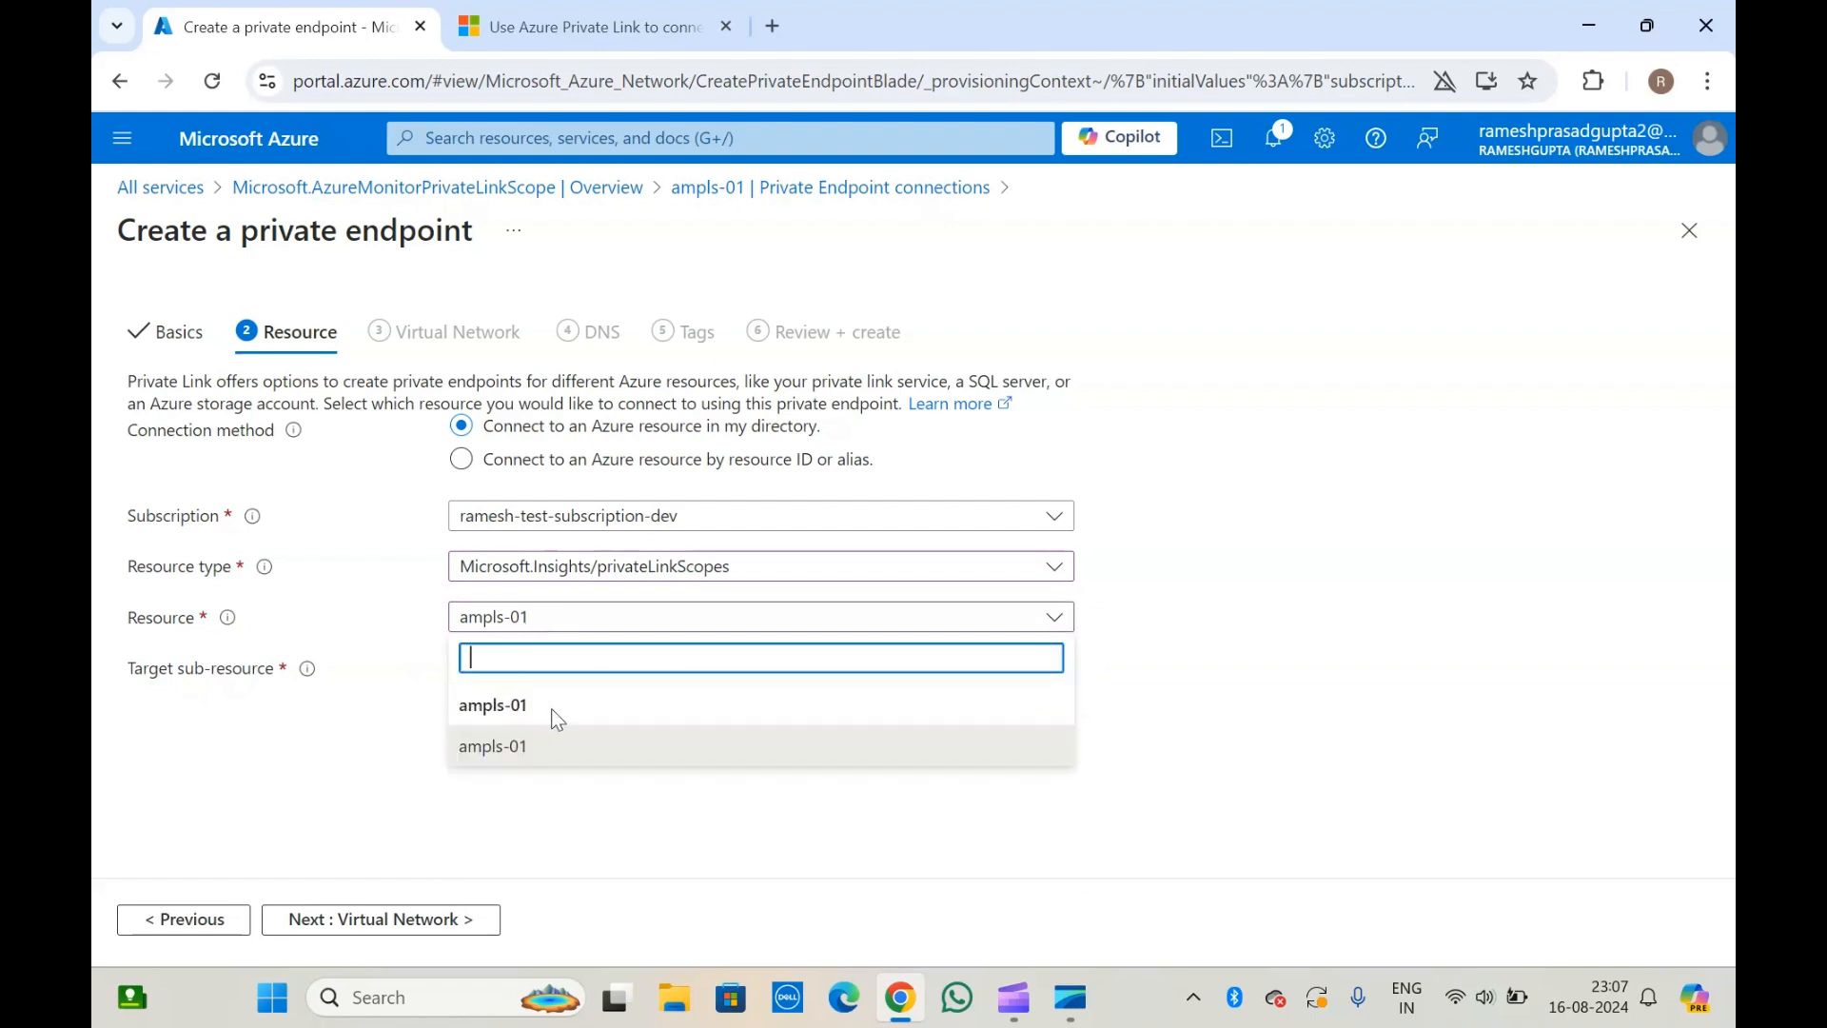
pyautogui.click(513, 748)
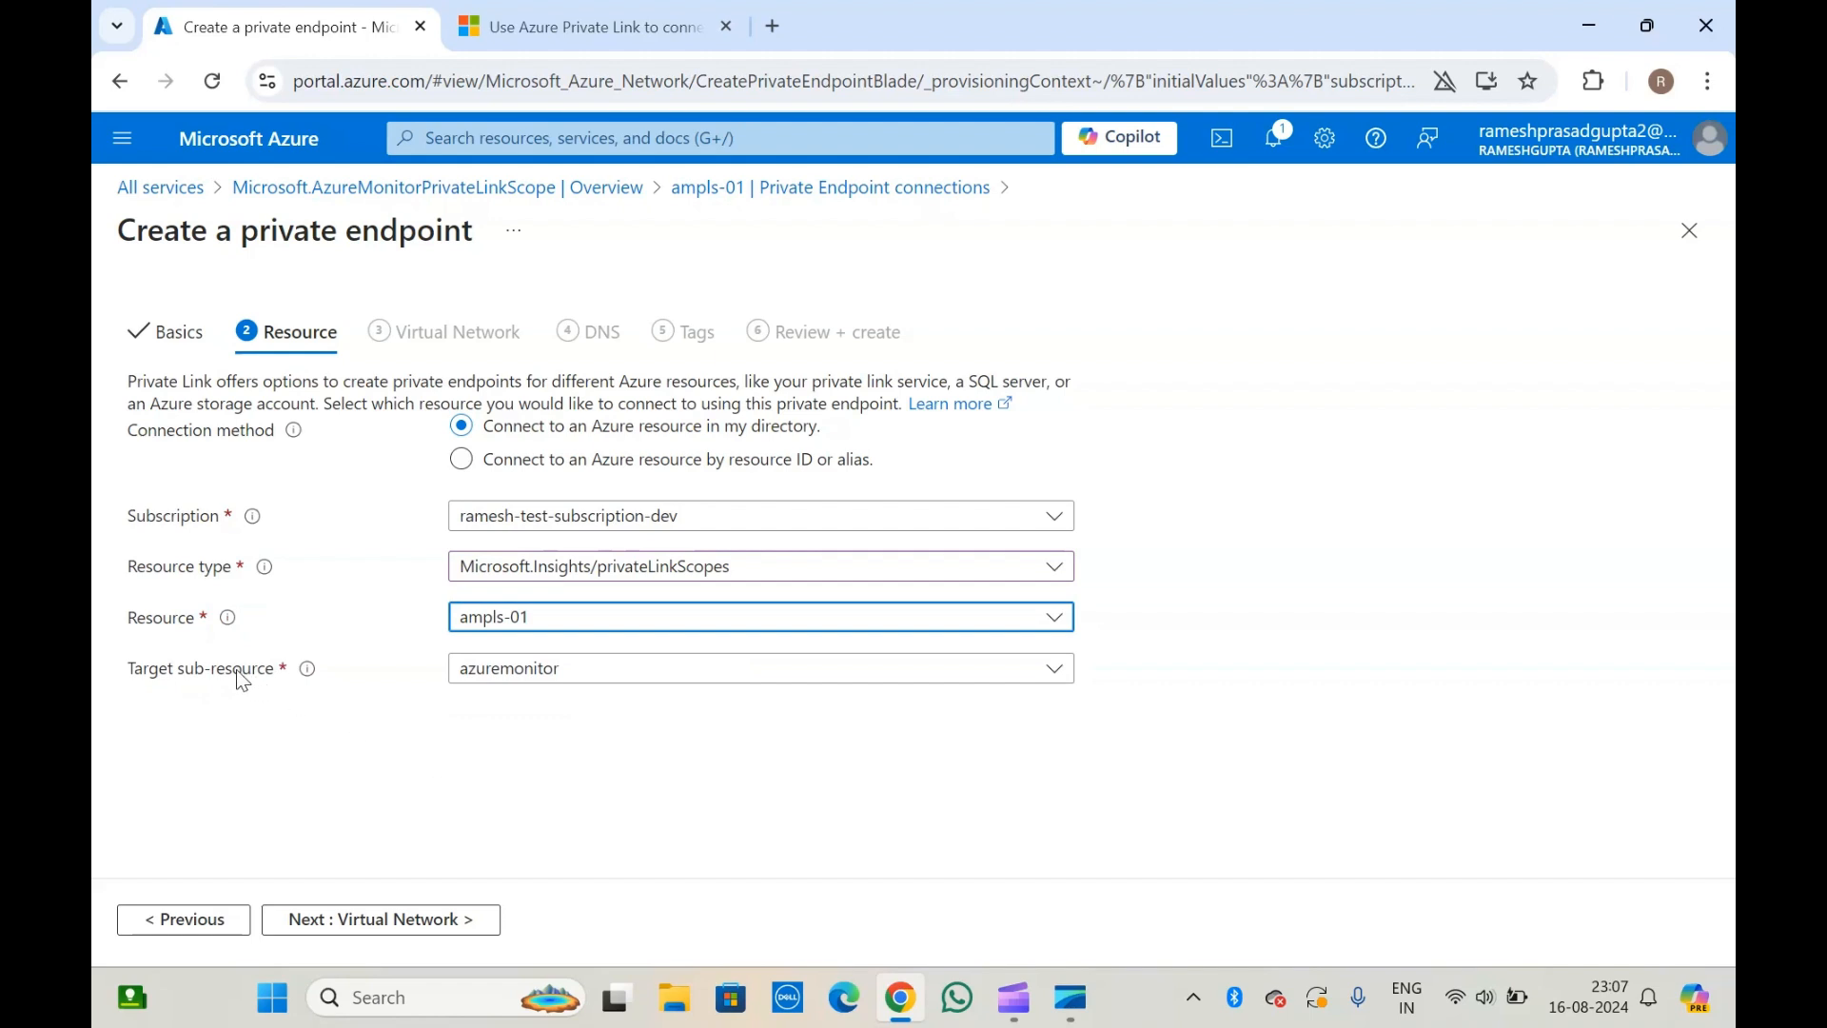
pyautogui.click(544, 676)
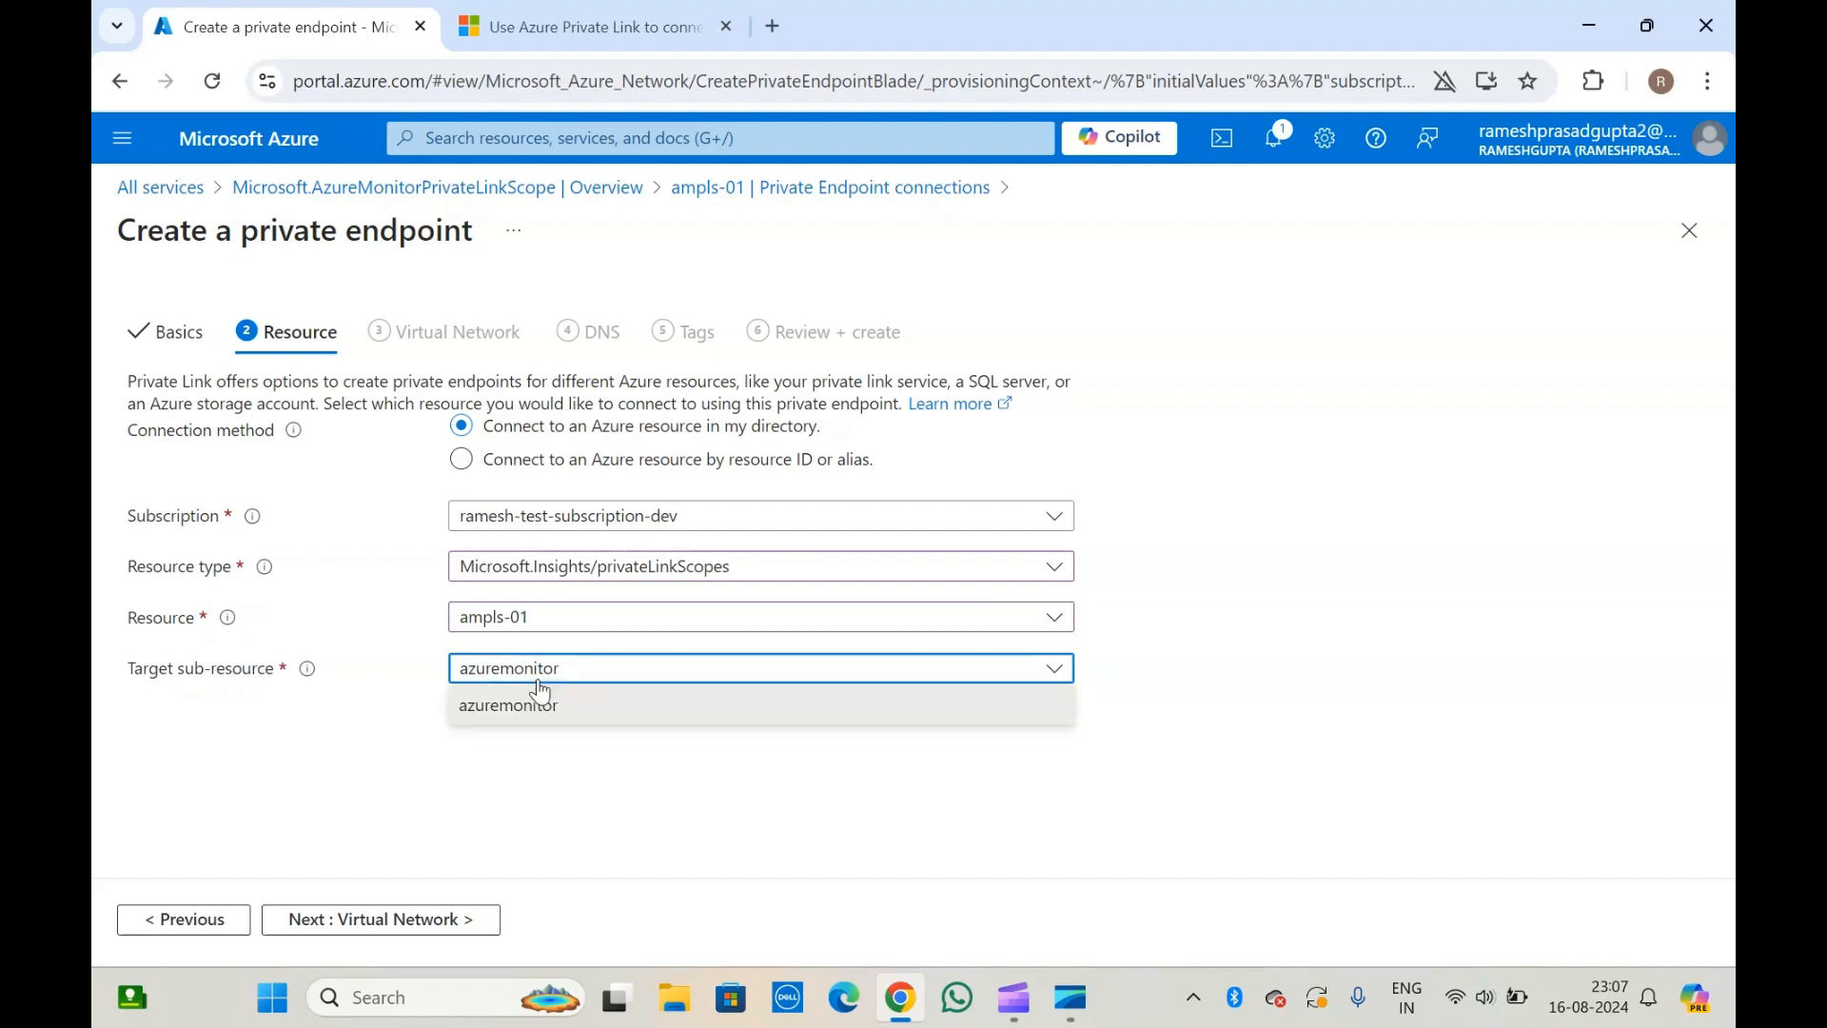
pyautogui.click(511, 720)
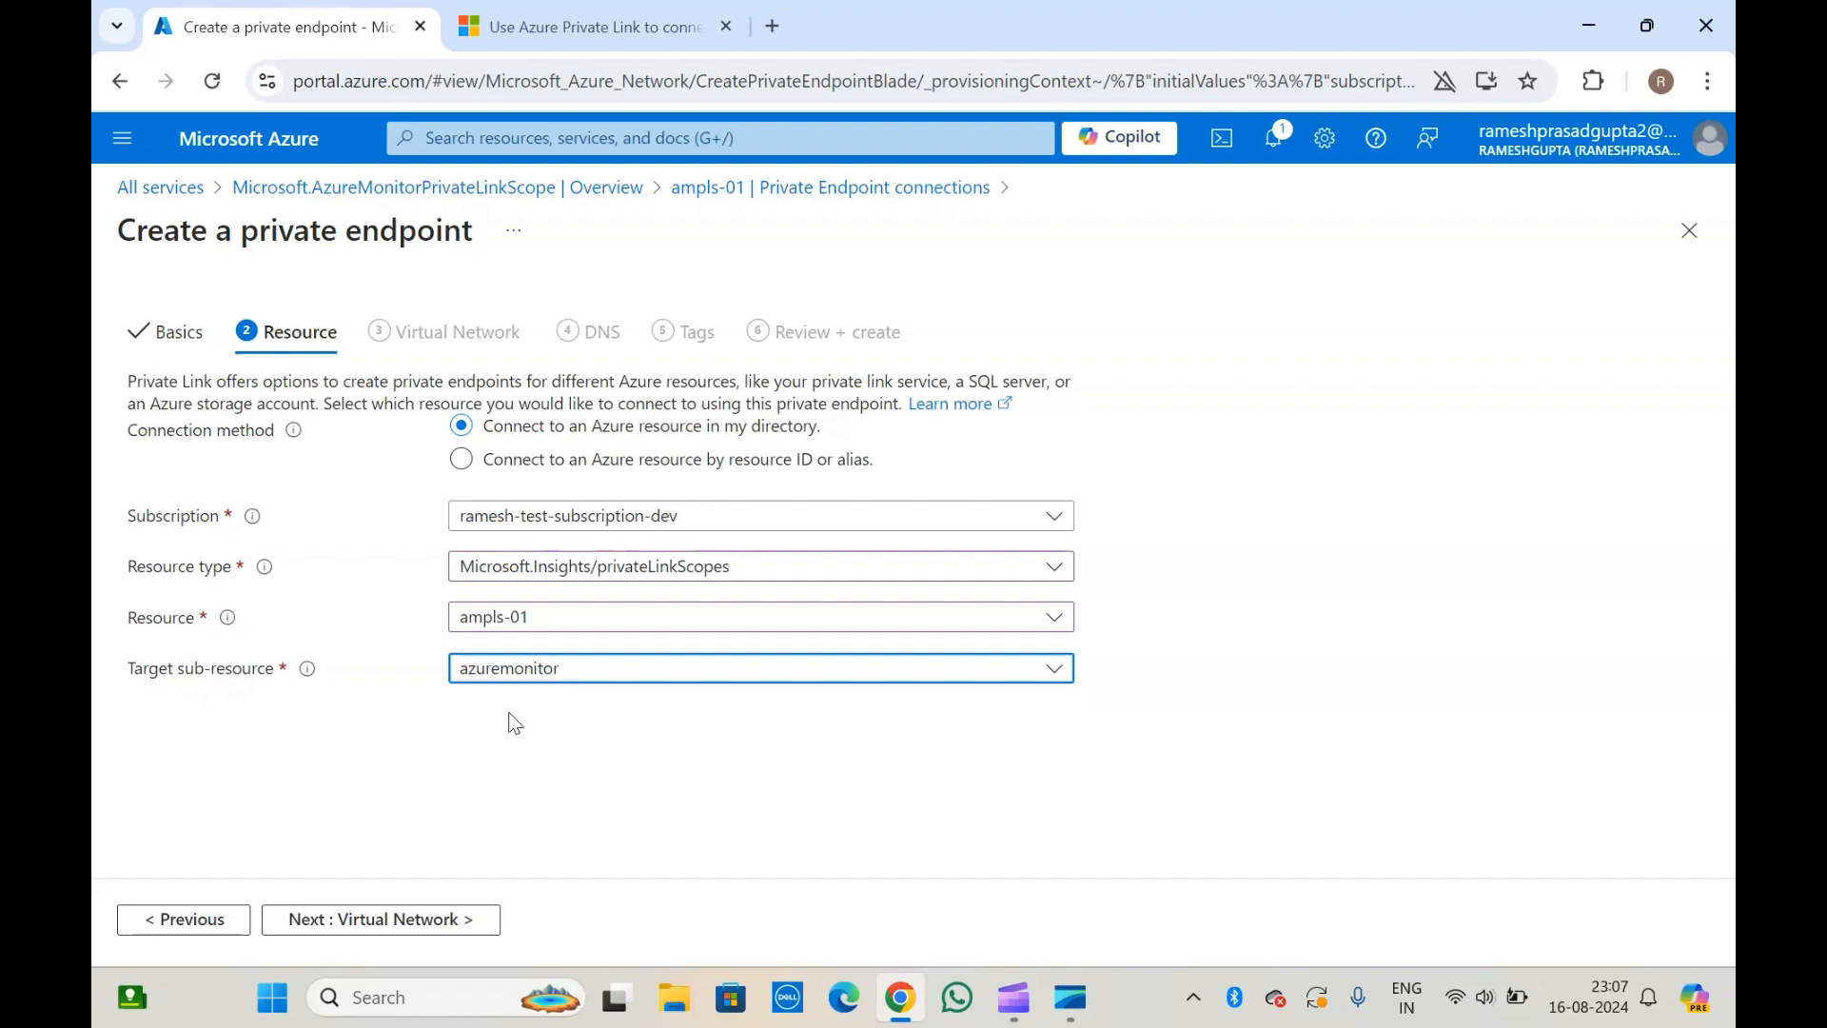
pyautogui.click(436, 767)
pyautogui.click(386, 925)
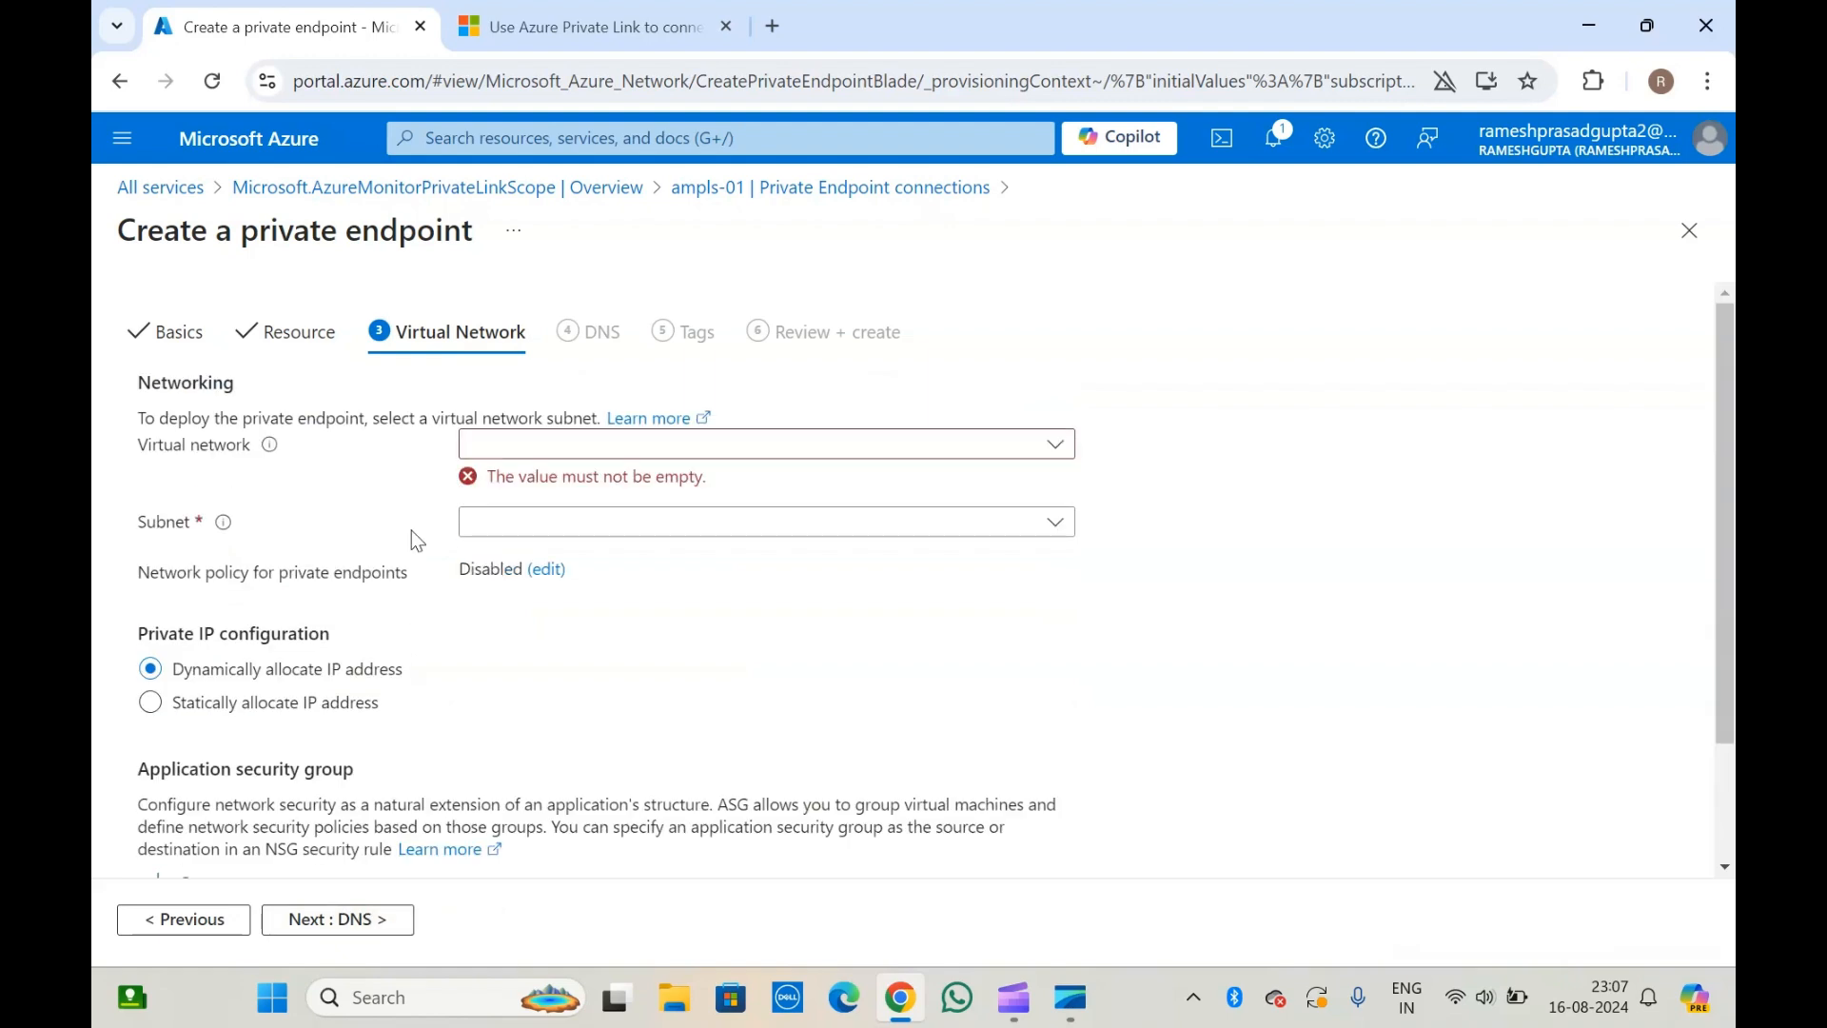
# Check which virtual networks are available for the private endpoint and review the subnet, private IP and application security group options.
pyautogui.click(1040, 454)
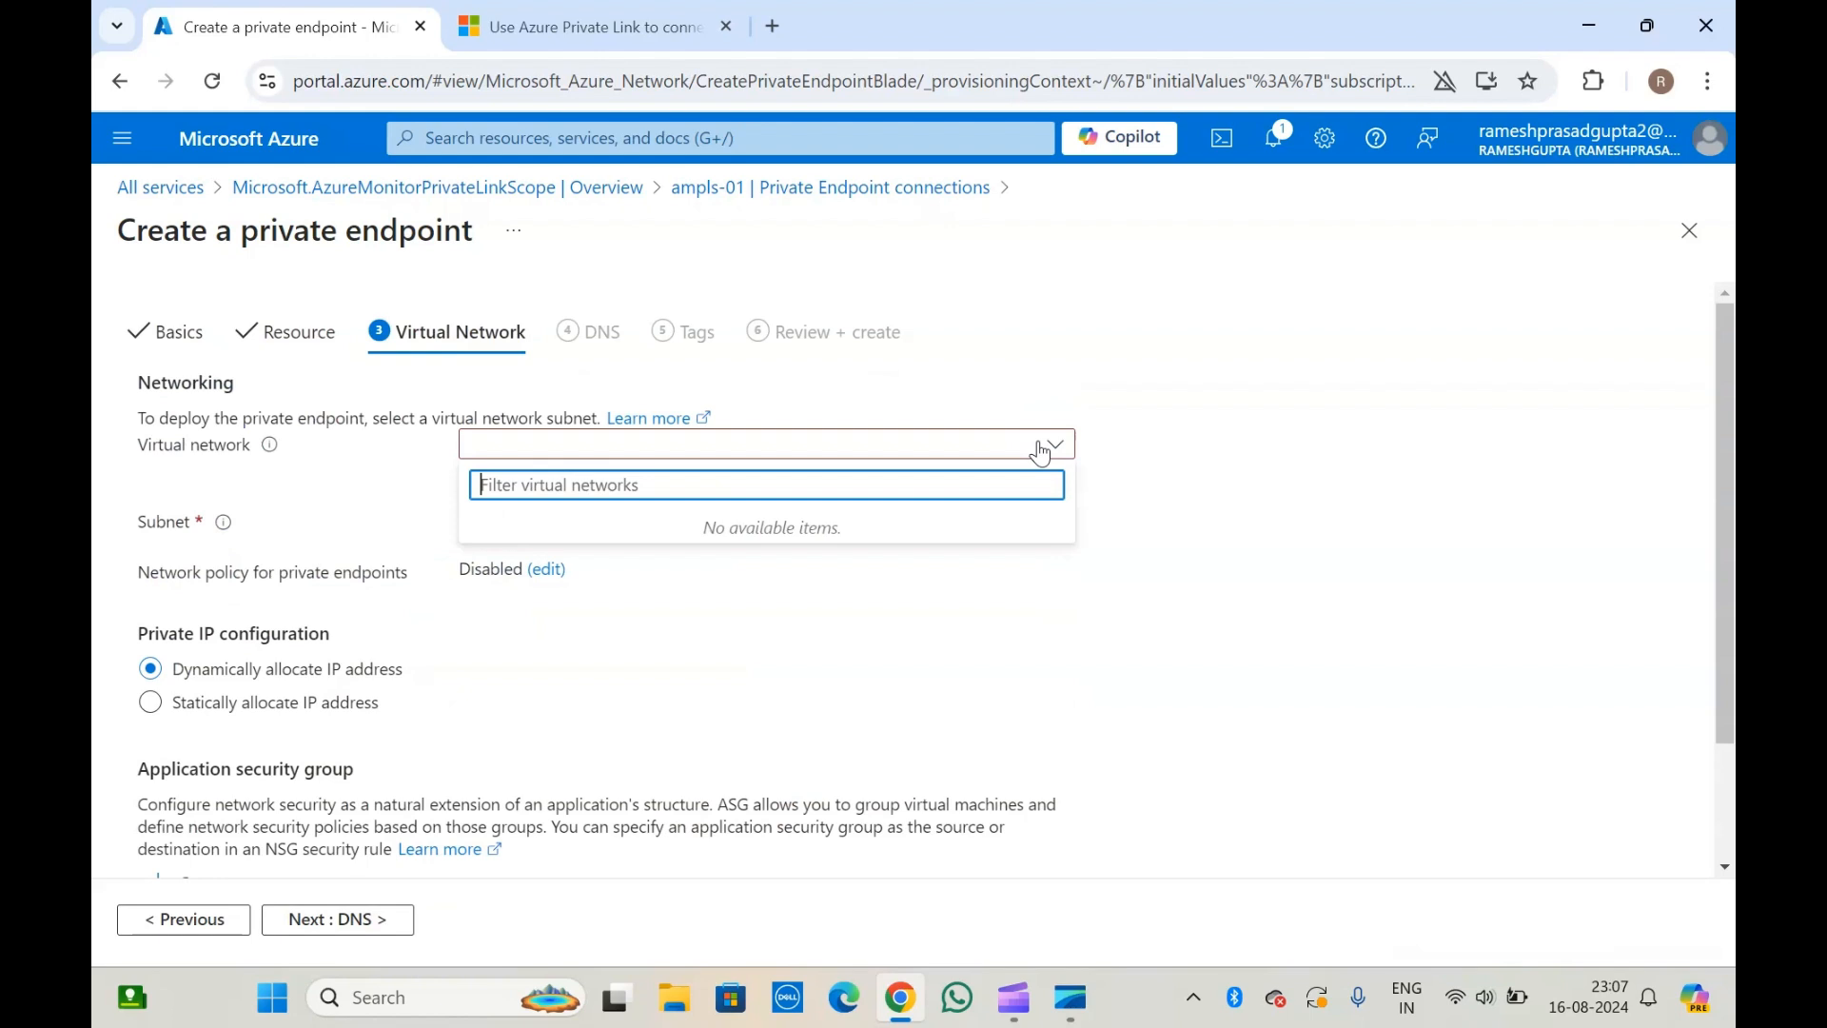
pyautogui.click(677, 522)
pyautogui.click(329, 493)
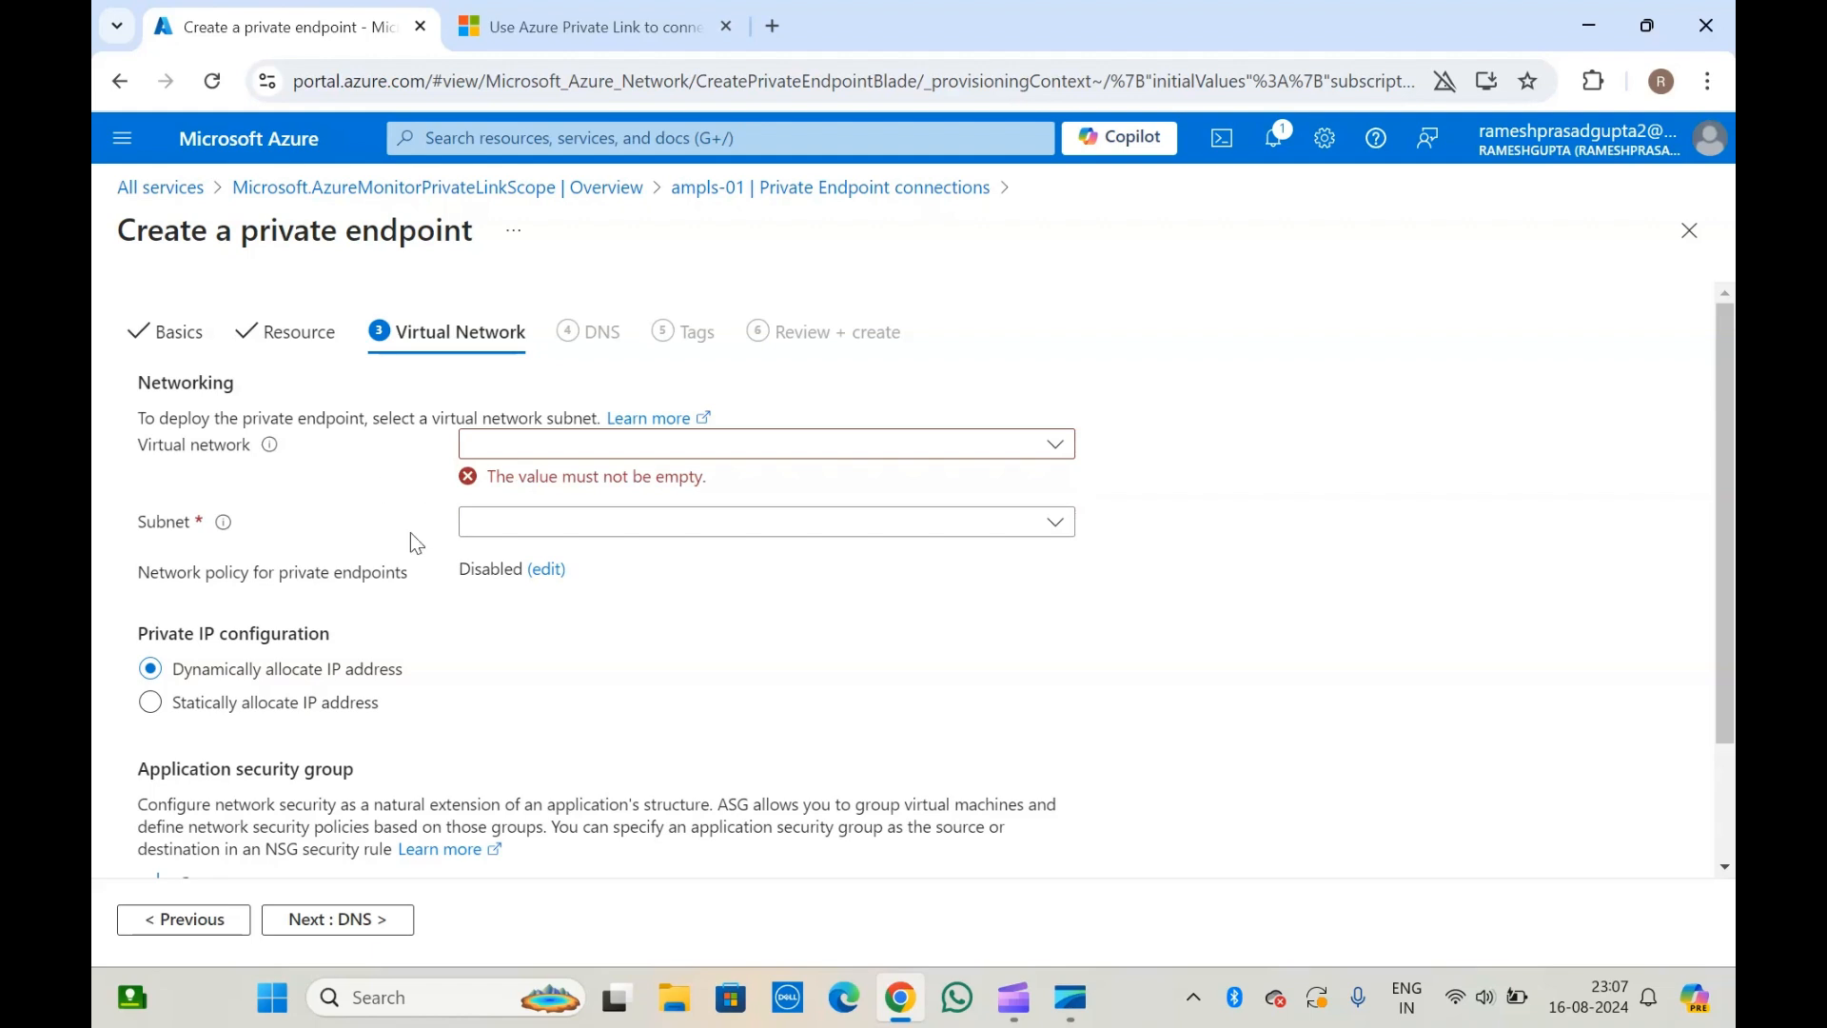
pyautogui.scroll(-2, 416, 542)
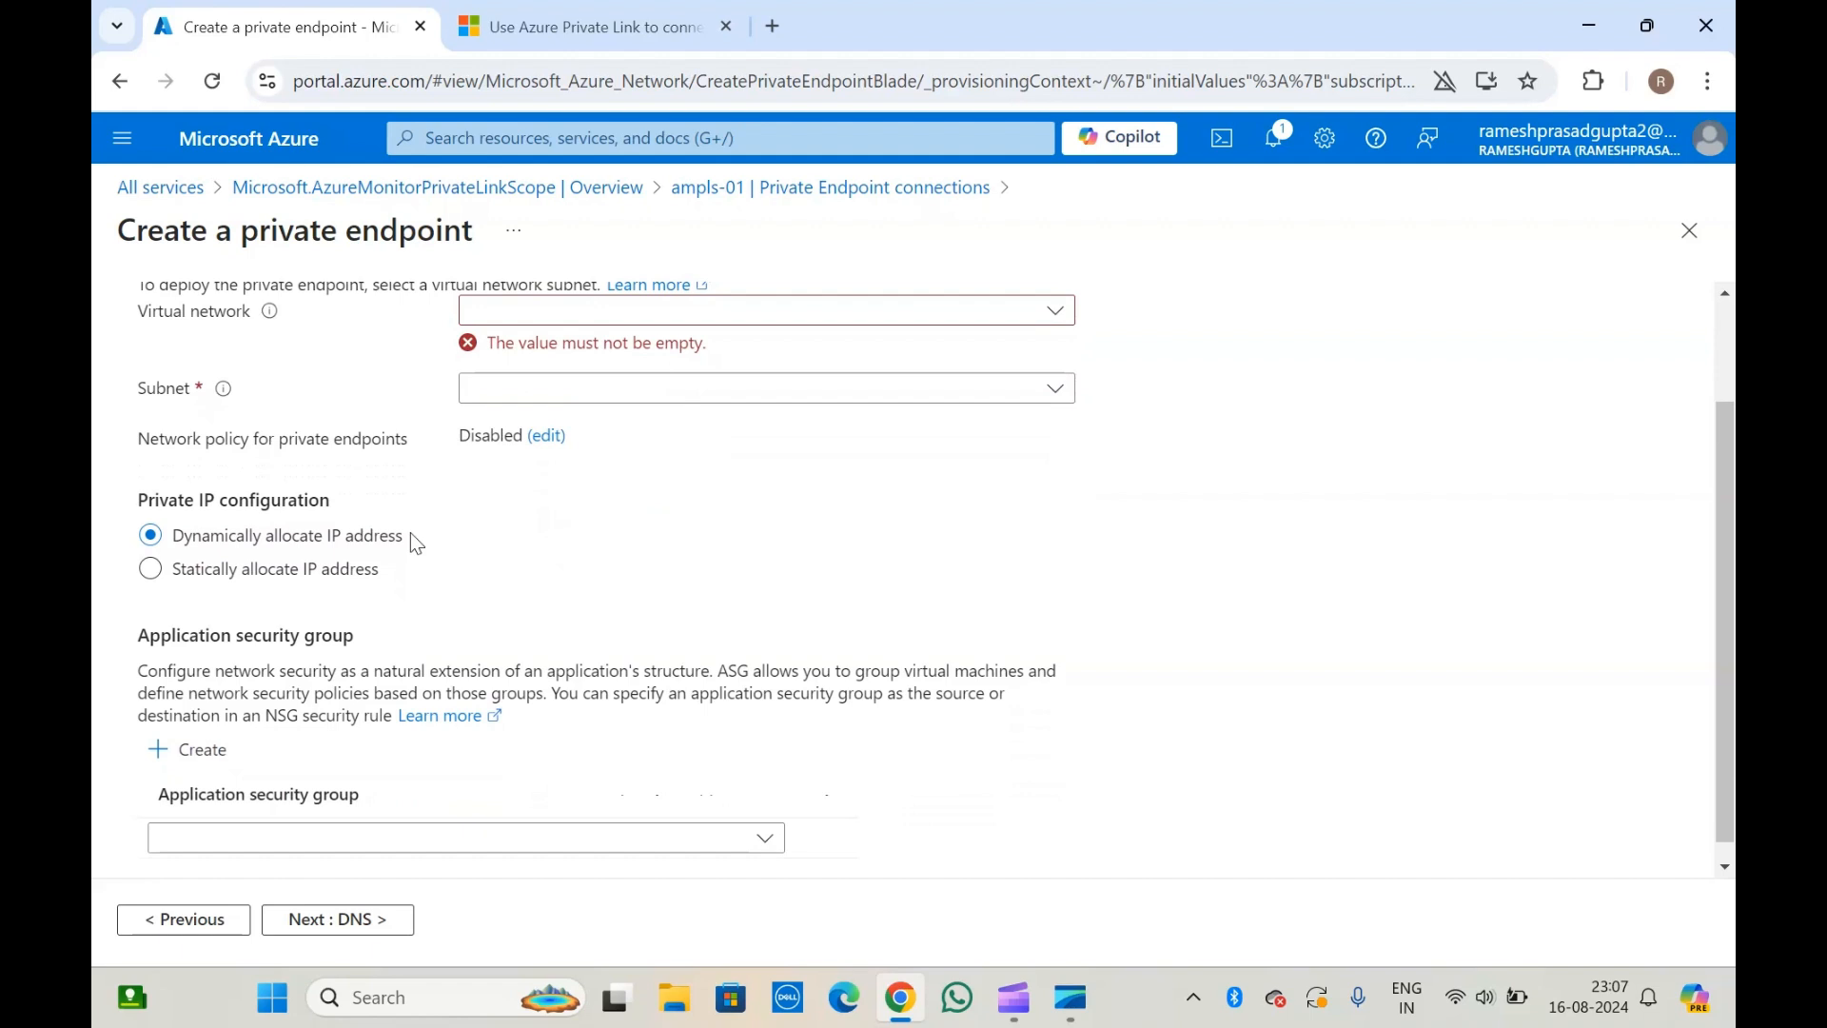
pyautogui.scroll(2, 416, 542)
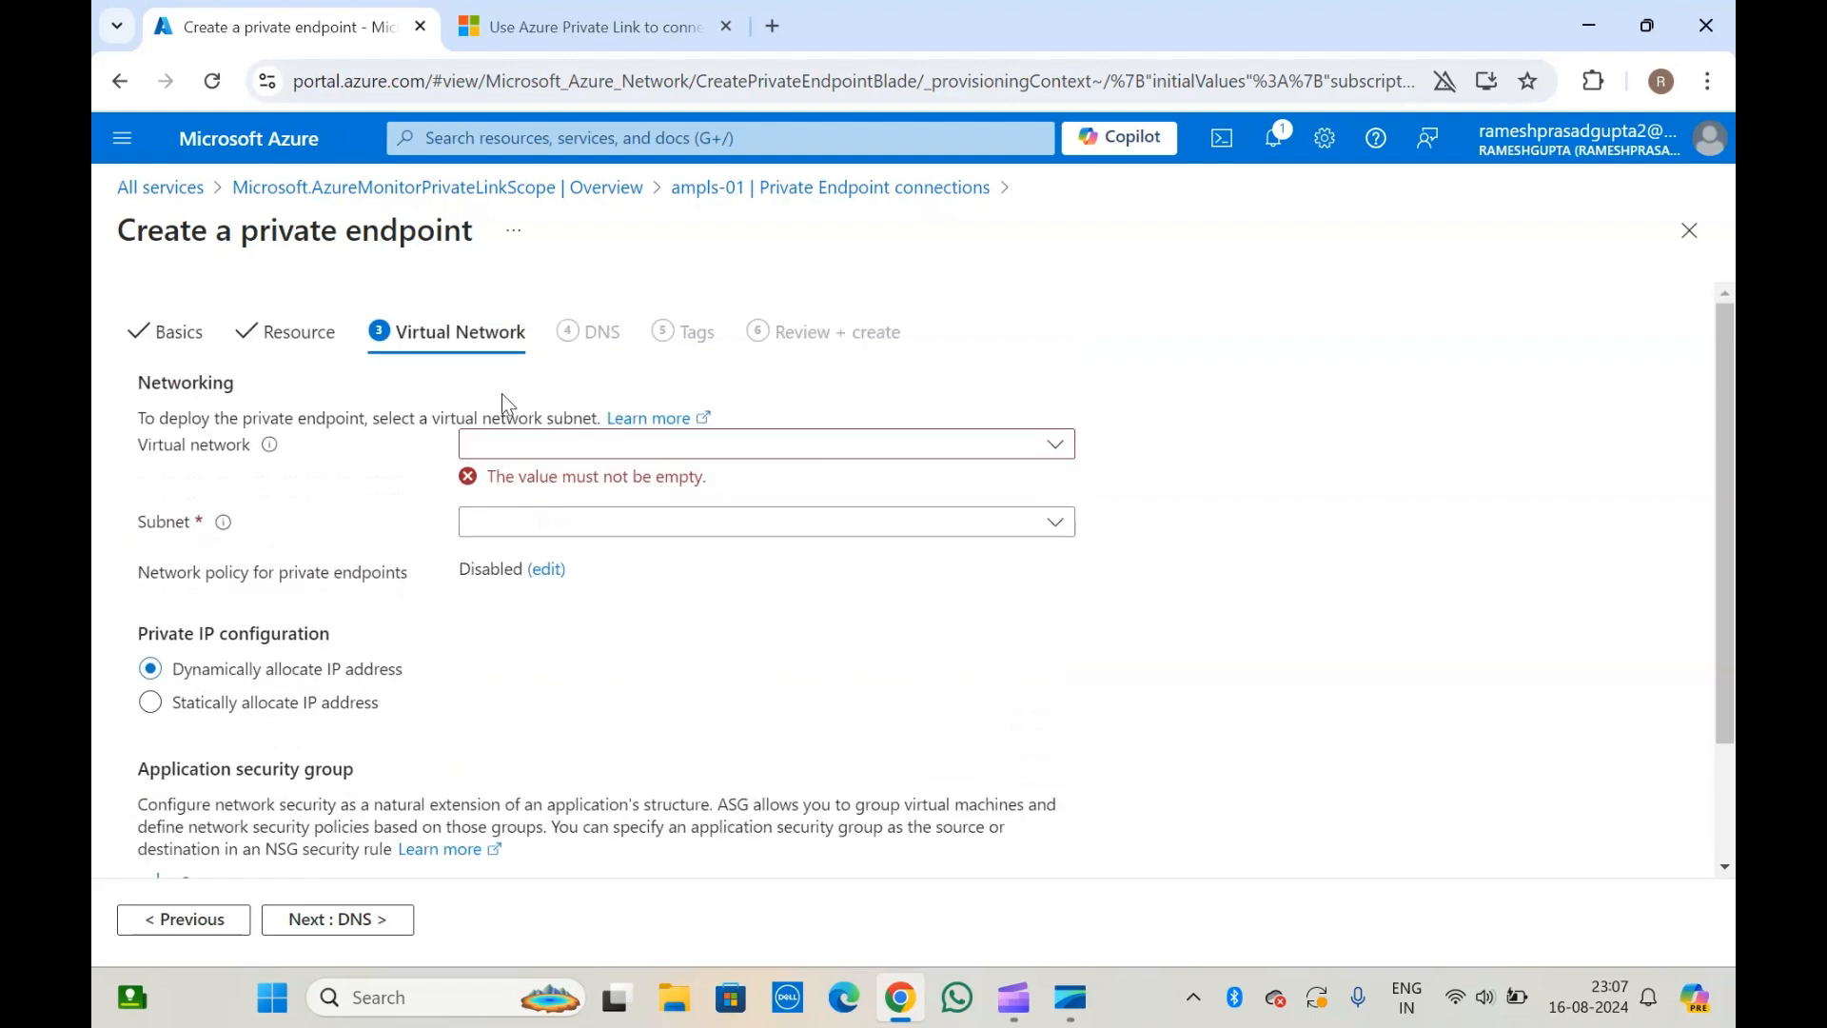
pyautogui.scroll(-2, 545, 519)
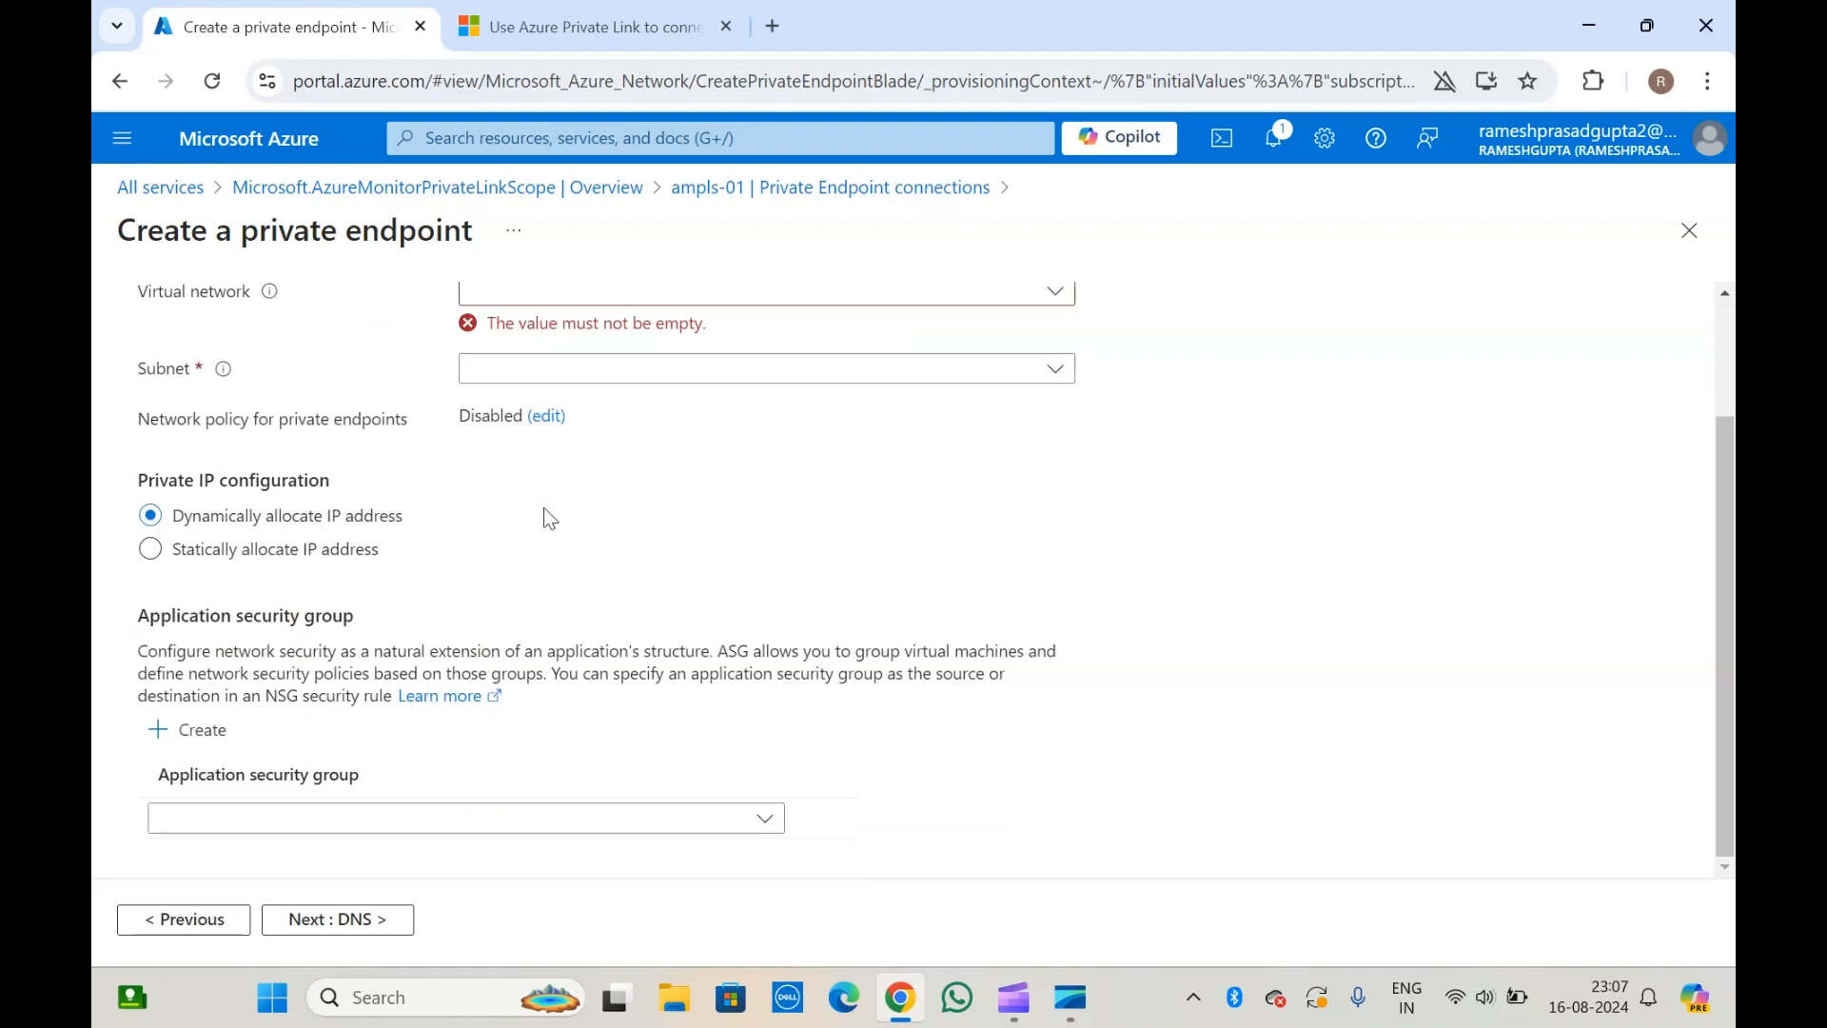
pyautogui.scroll(2, 546, 514)
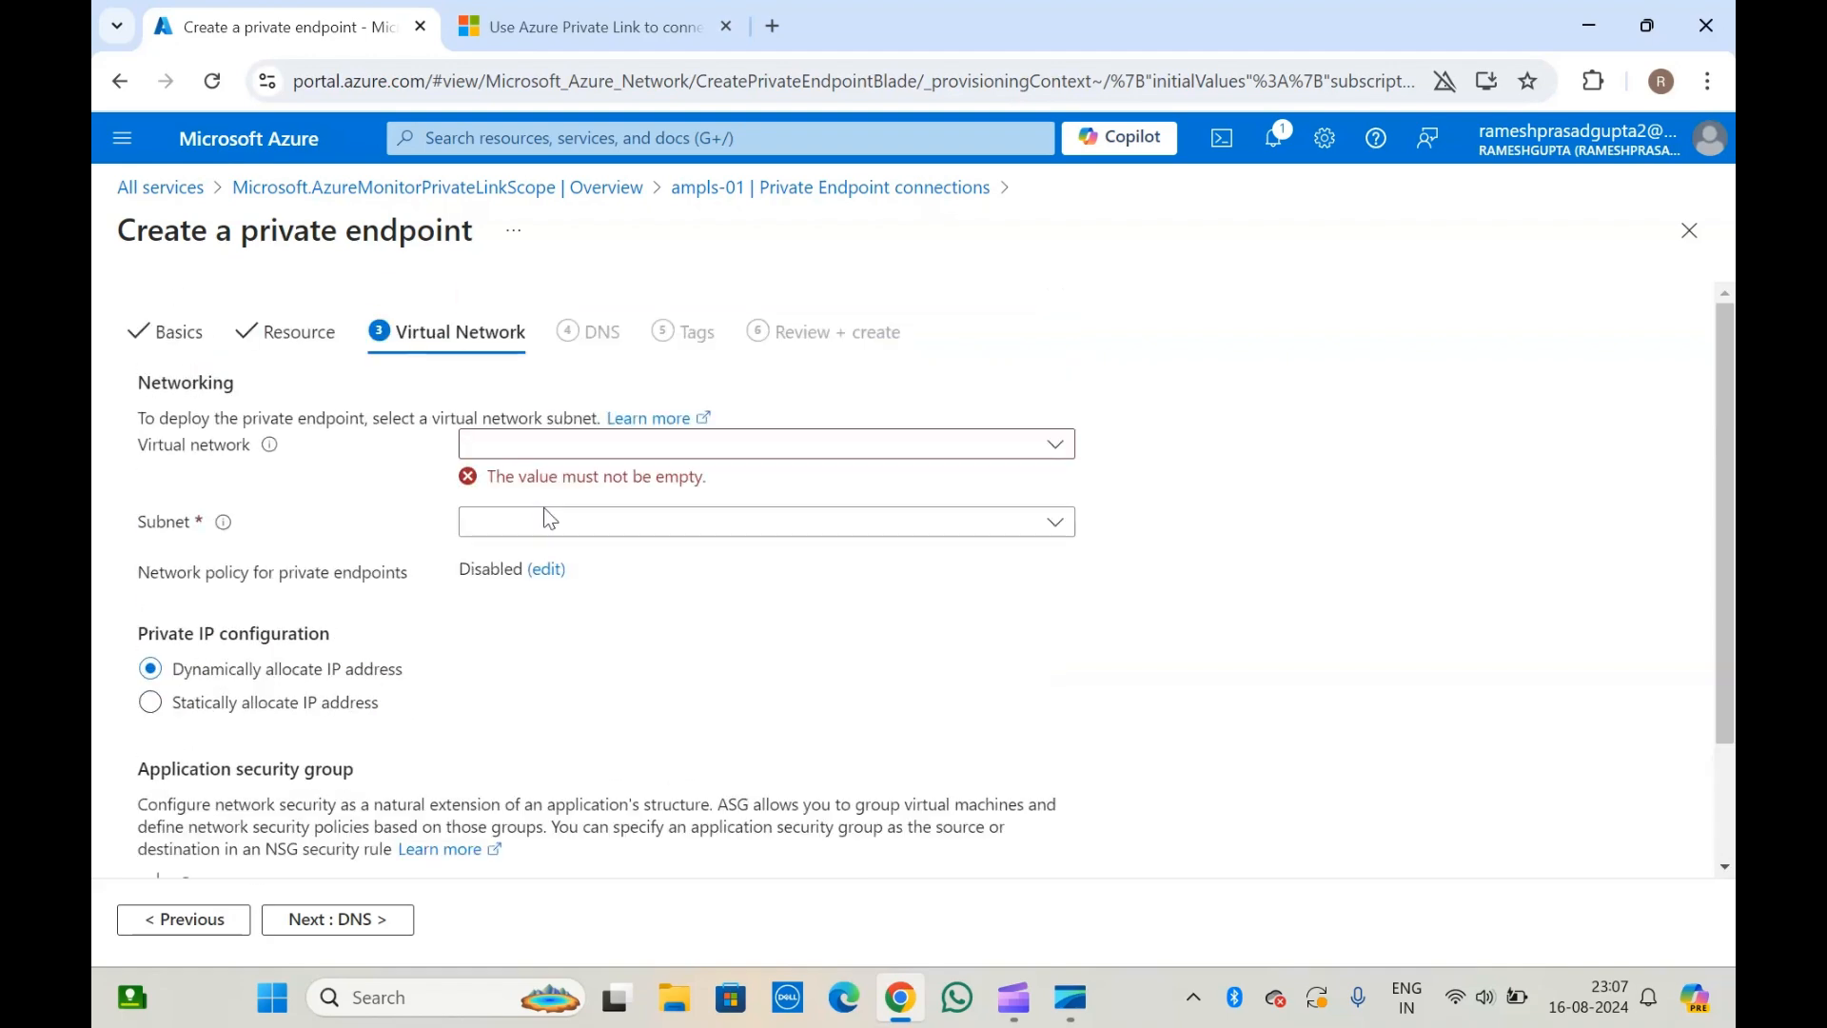
# Duplicate the portal in a second browser tab and find the Virtual networks service there.
pyautogui.rightClick(300, 29)
pyautogui.click(399, 265)
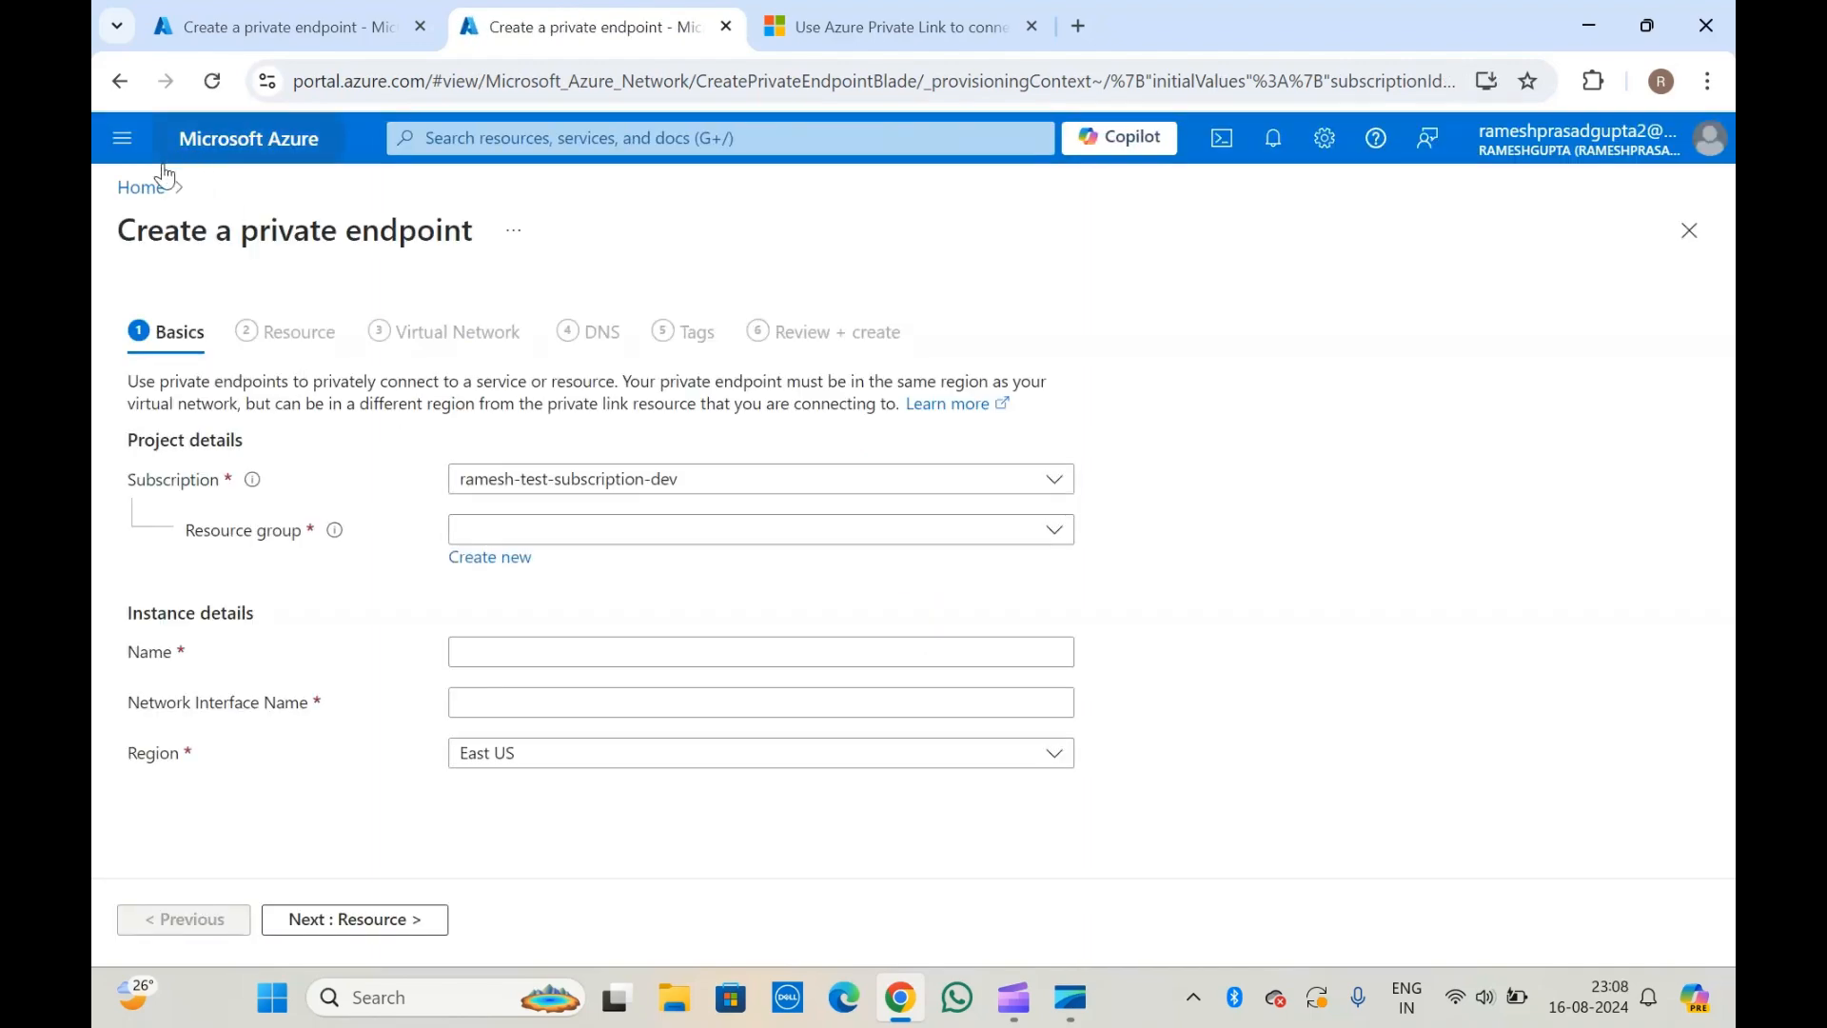
pyautogui.click(156, 187)
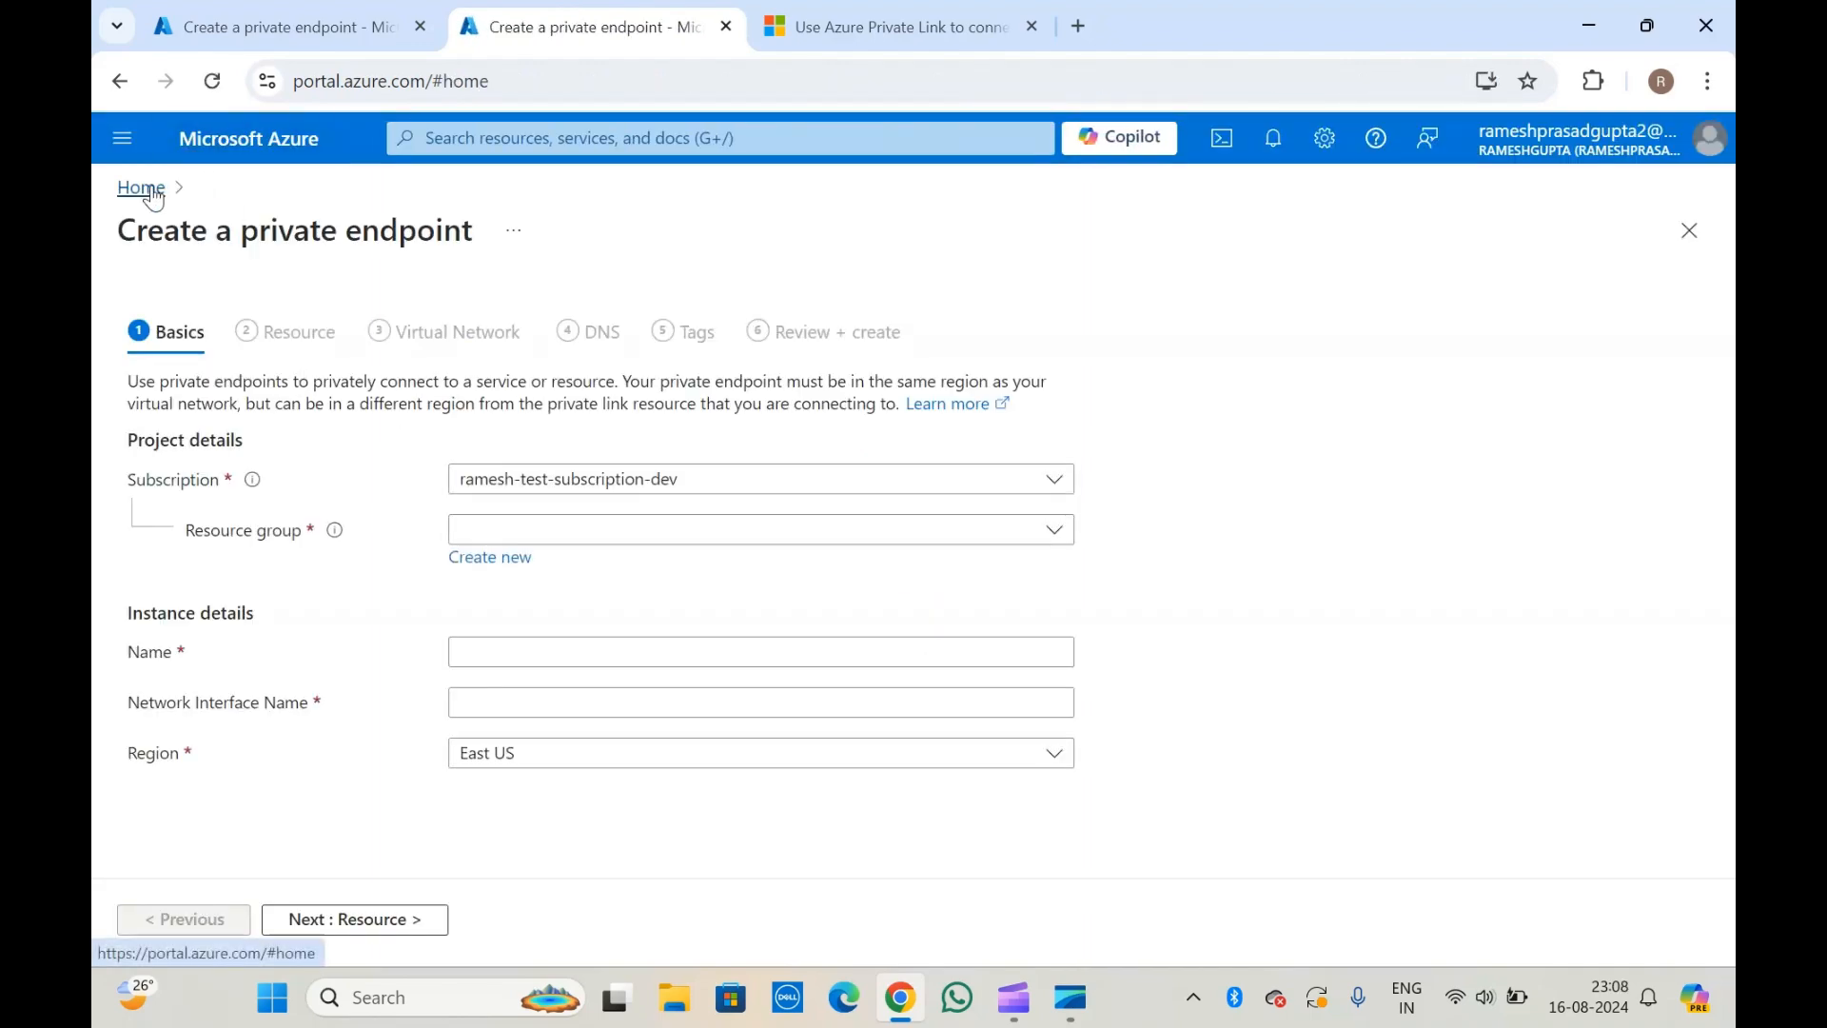
pyautogui.click(816, 138)
pyautogui.write('virtu')
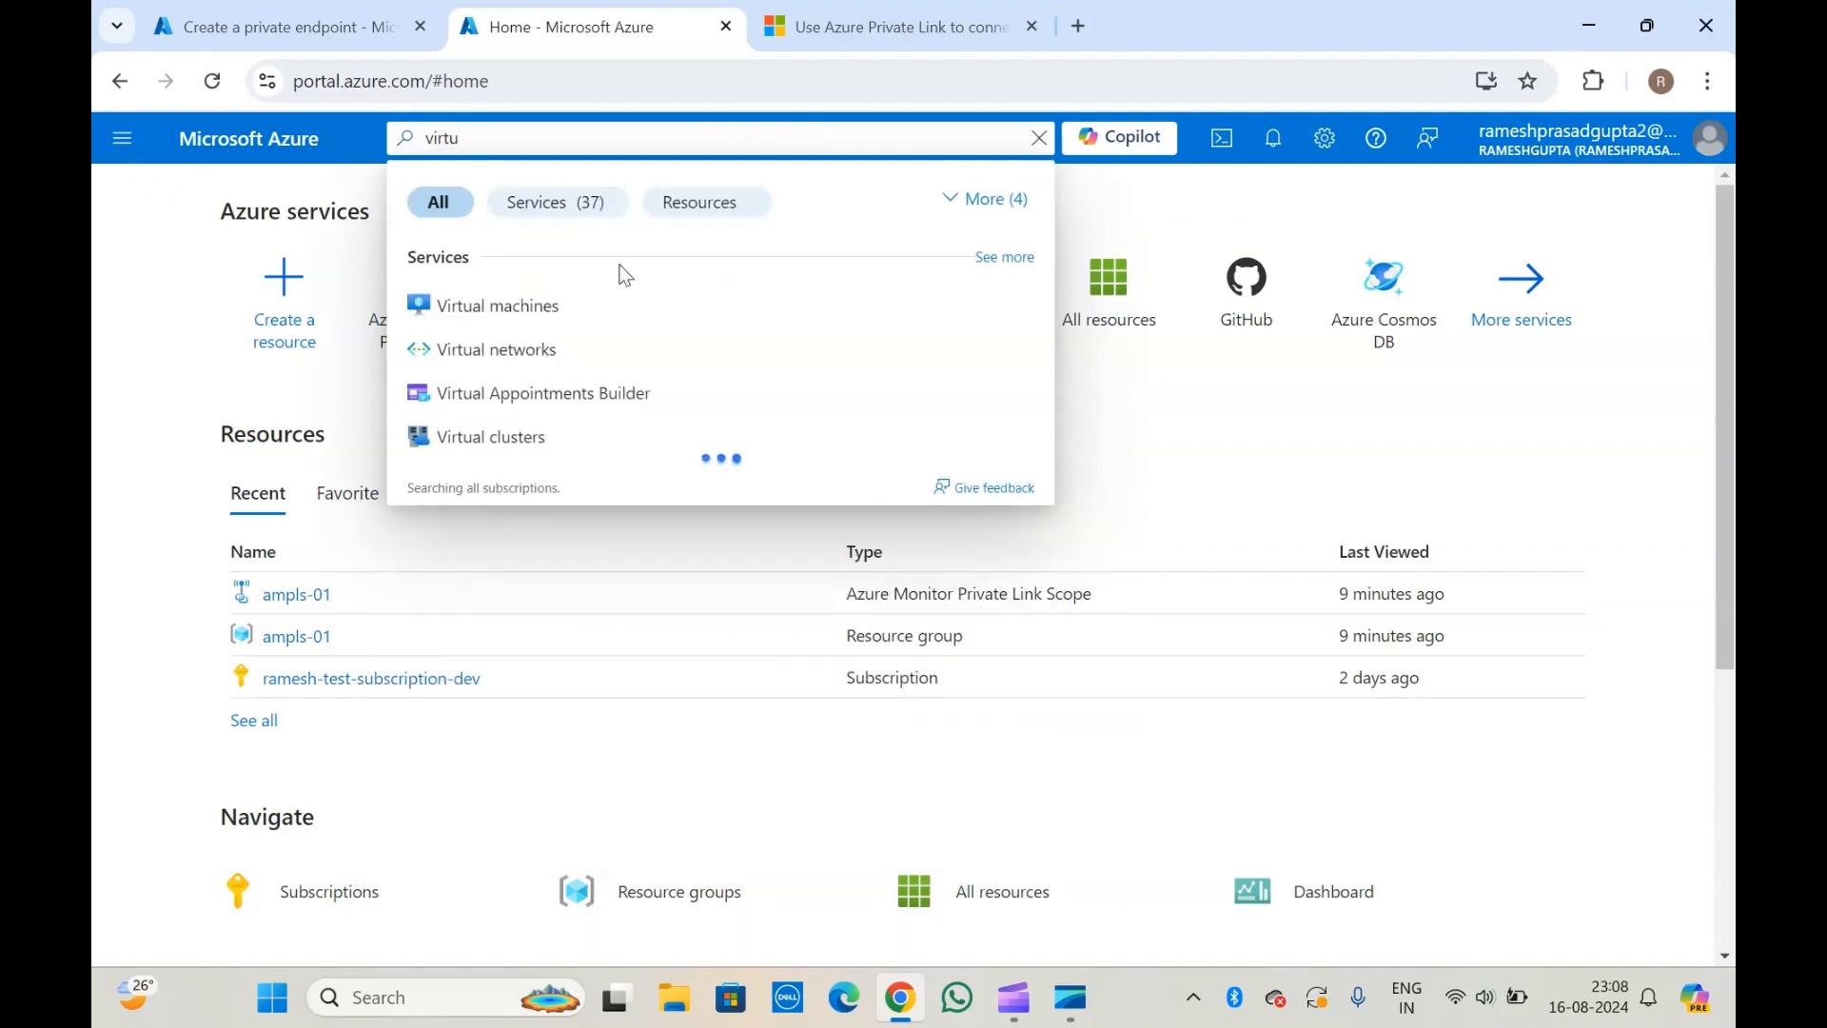
pyautogui.click(535, 349)
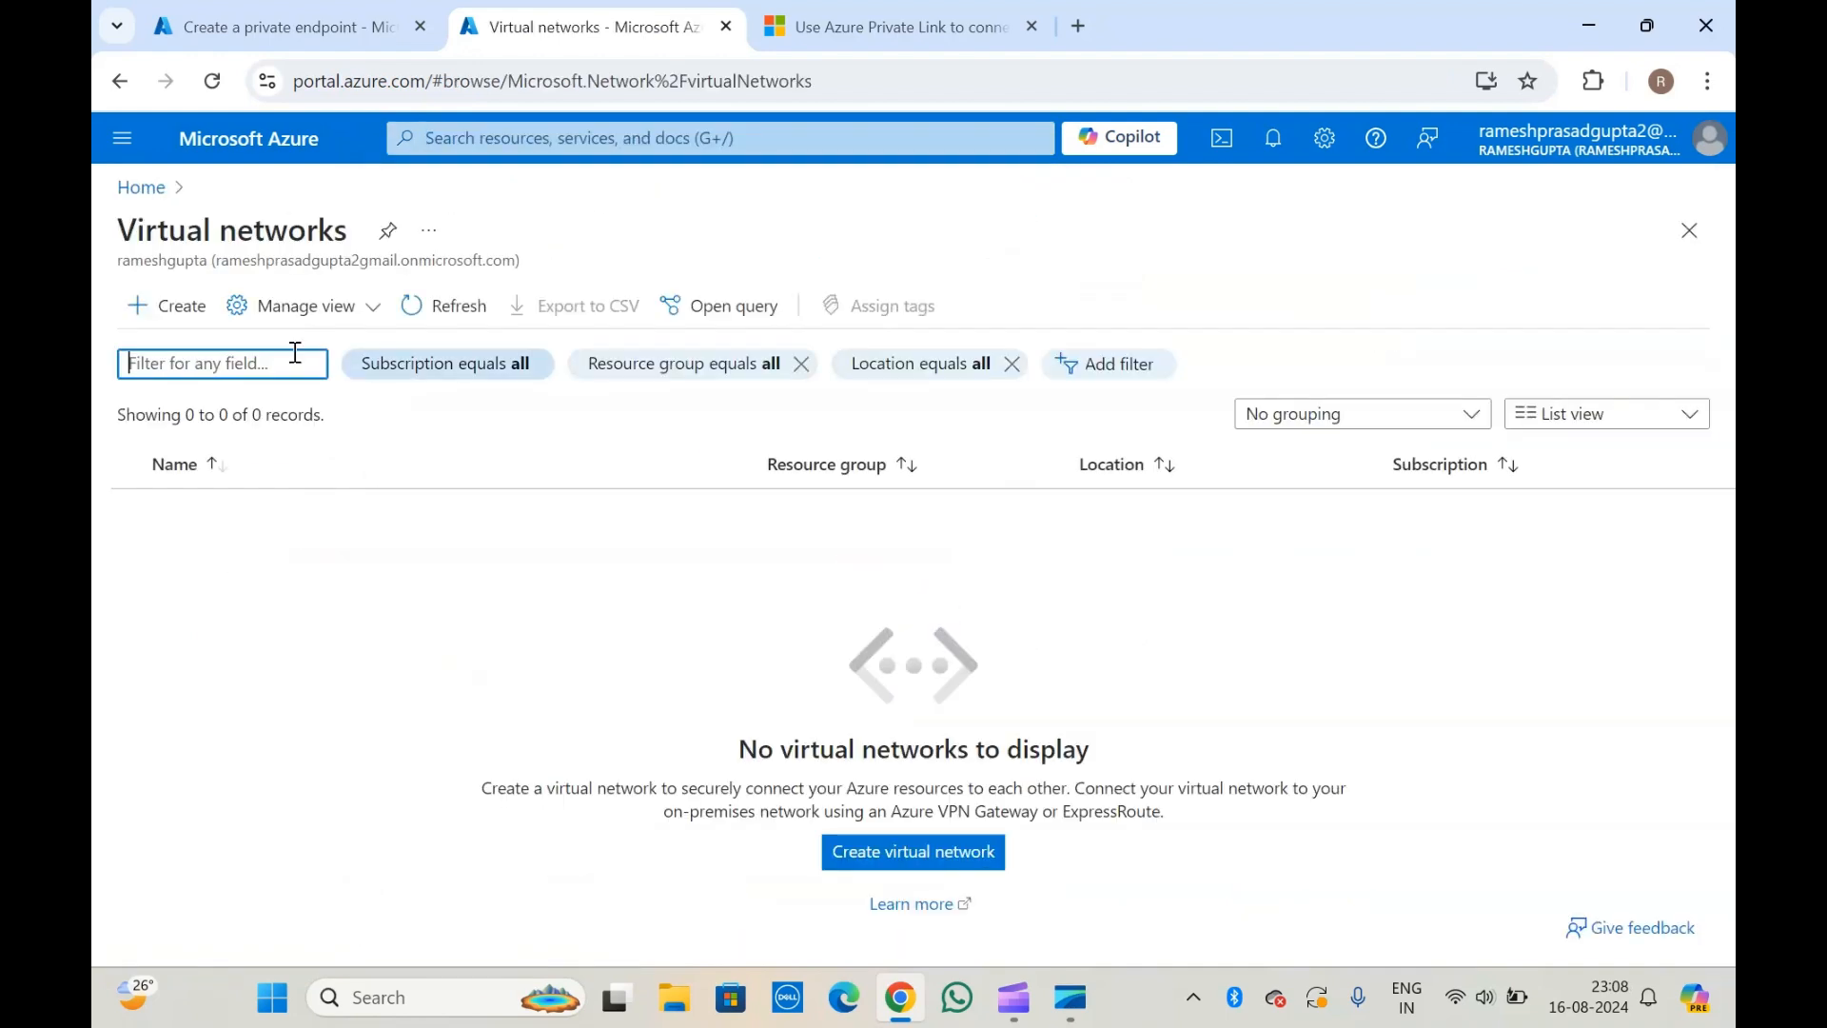
# Start creating a virtual network, name it vn-01 and continue to its security settings.
pyautogui.click(204, 329)
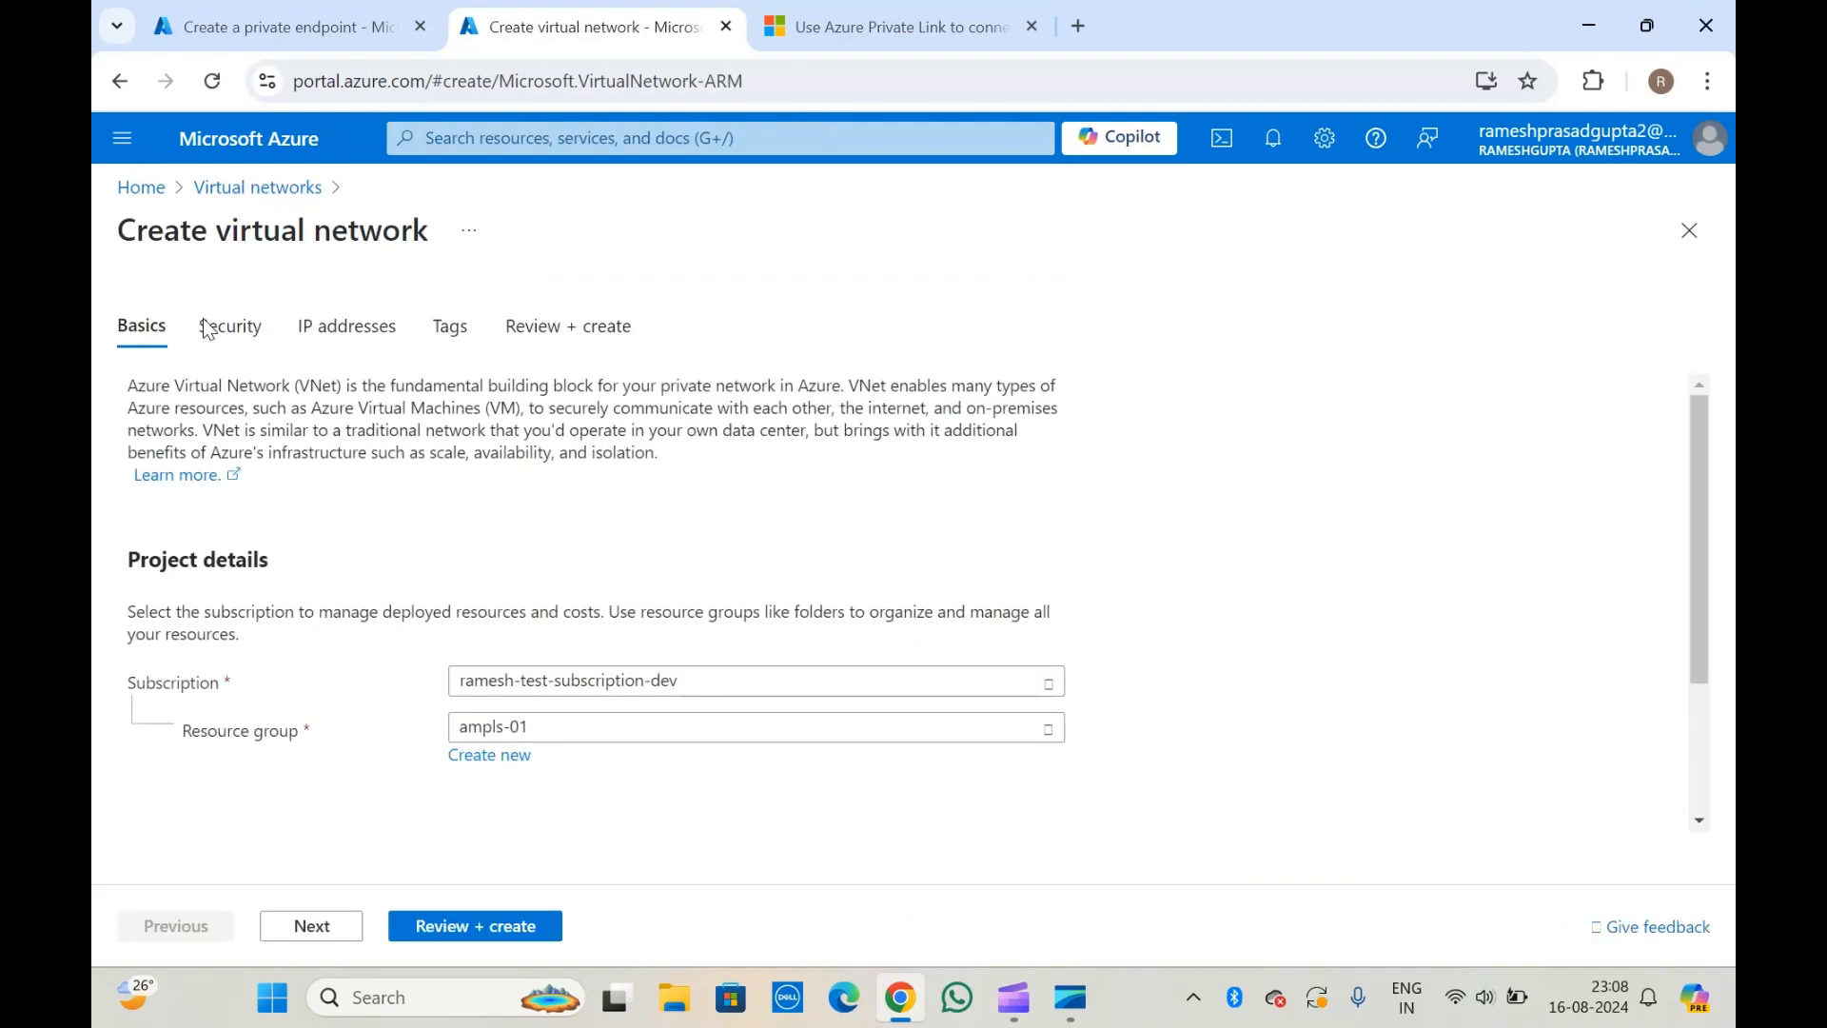
pyautogui.scroll(-3, 345, 738)
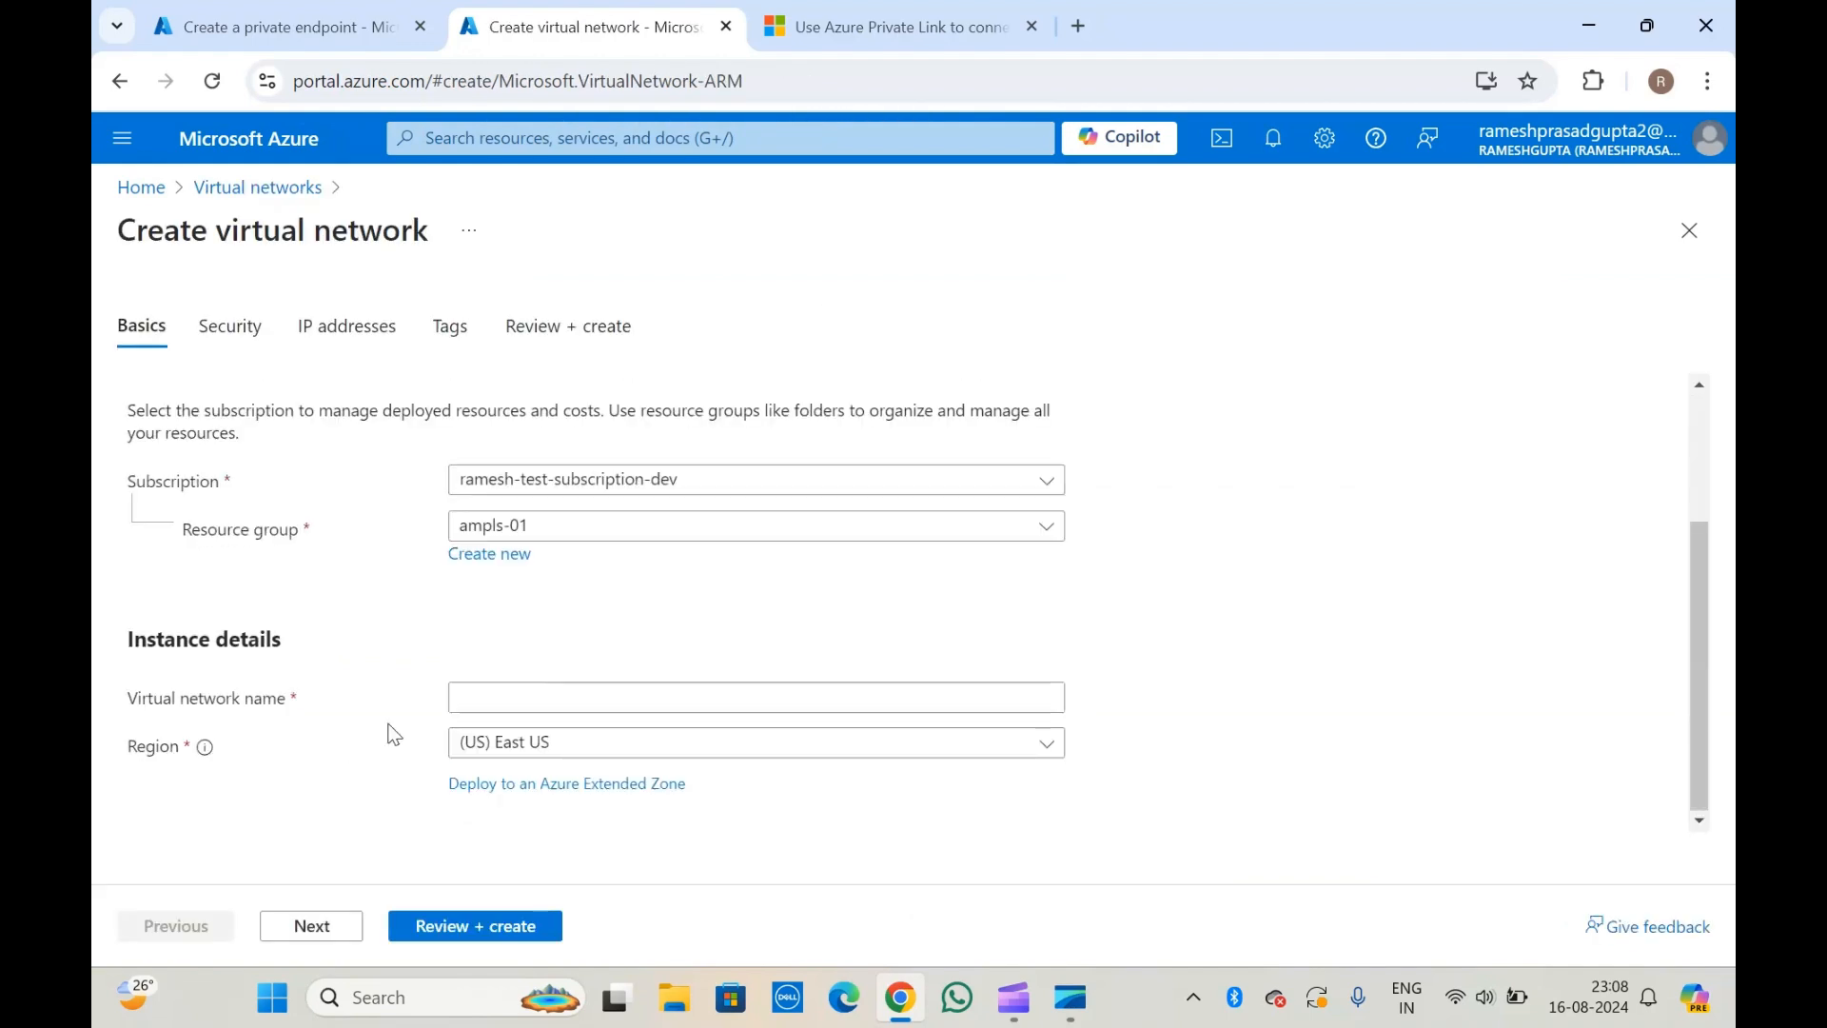
pyautogui.click(524, 697)
pyautogui.write('vn-01')
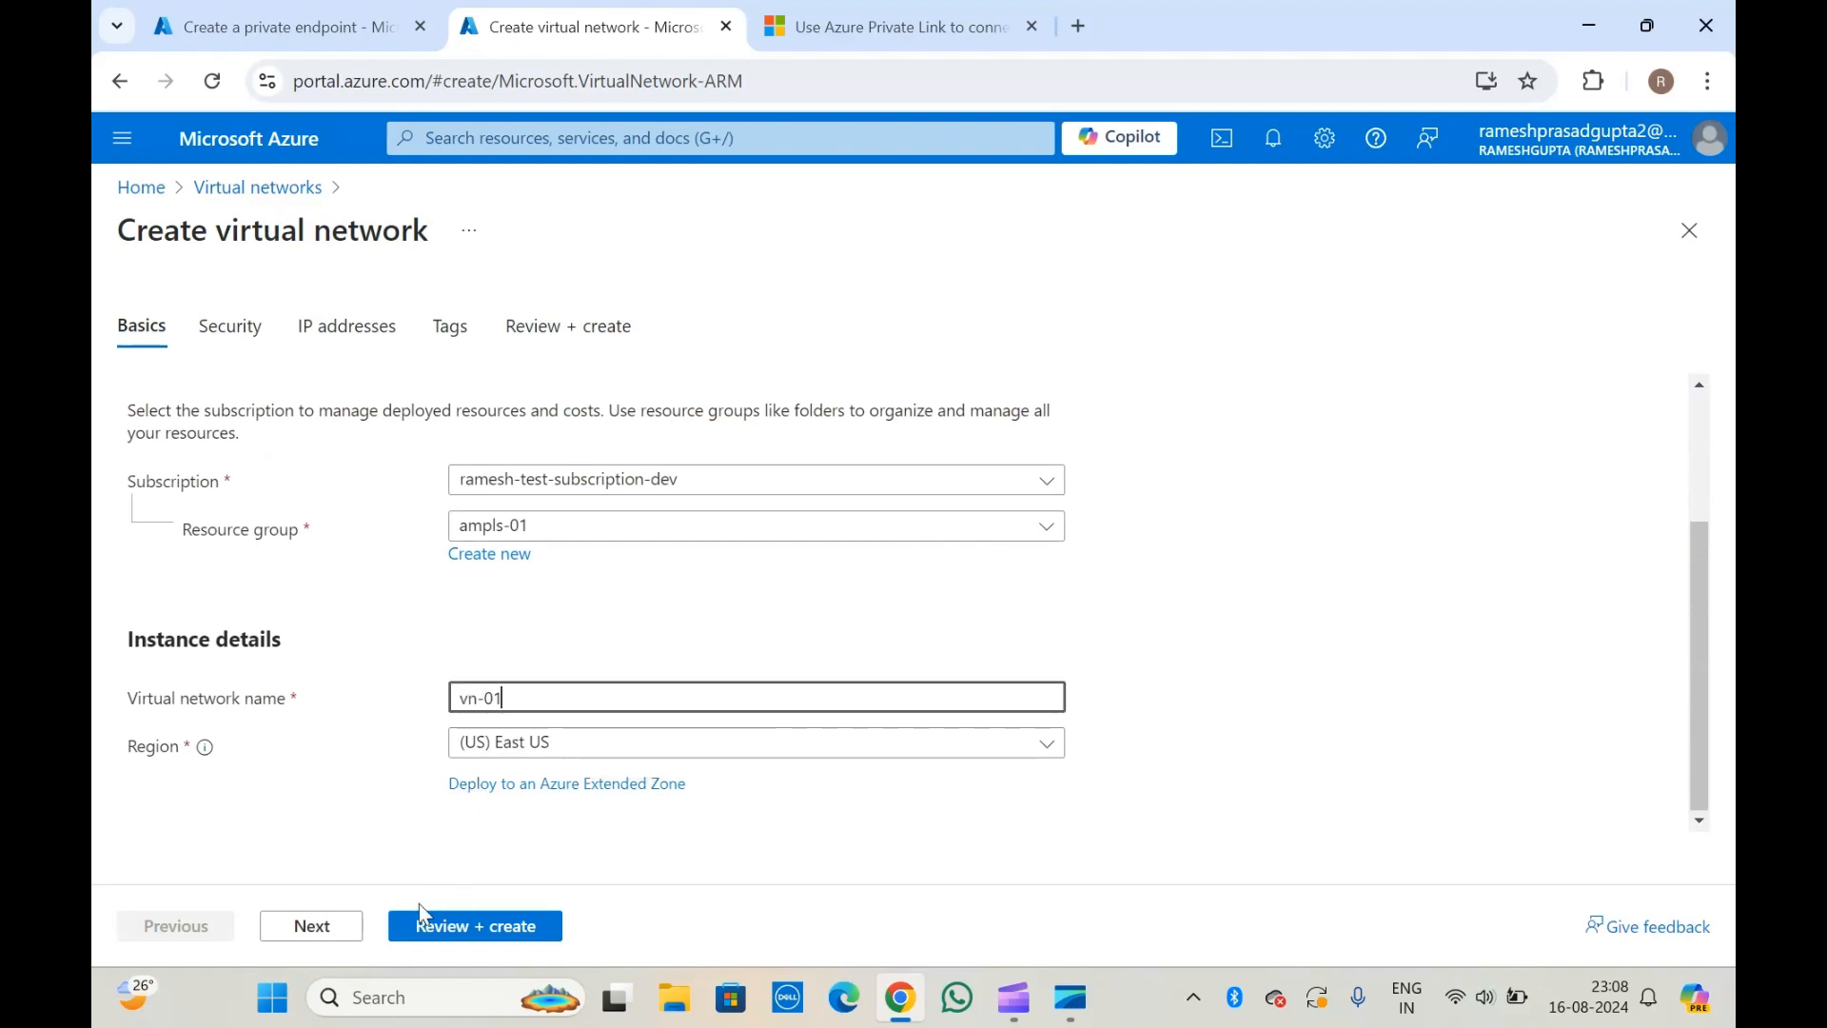
pyautogui.click(329, 926)
# Keep the default security, IP address and tag settings for vn-01, review the configuration and create the virtual network.
pyautogui.scroll(-5, 351, 747)
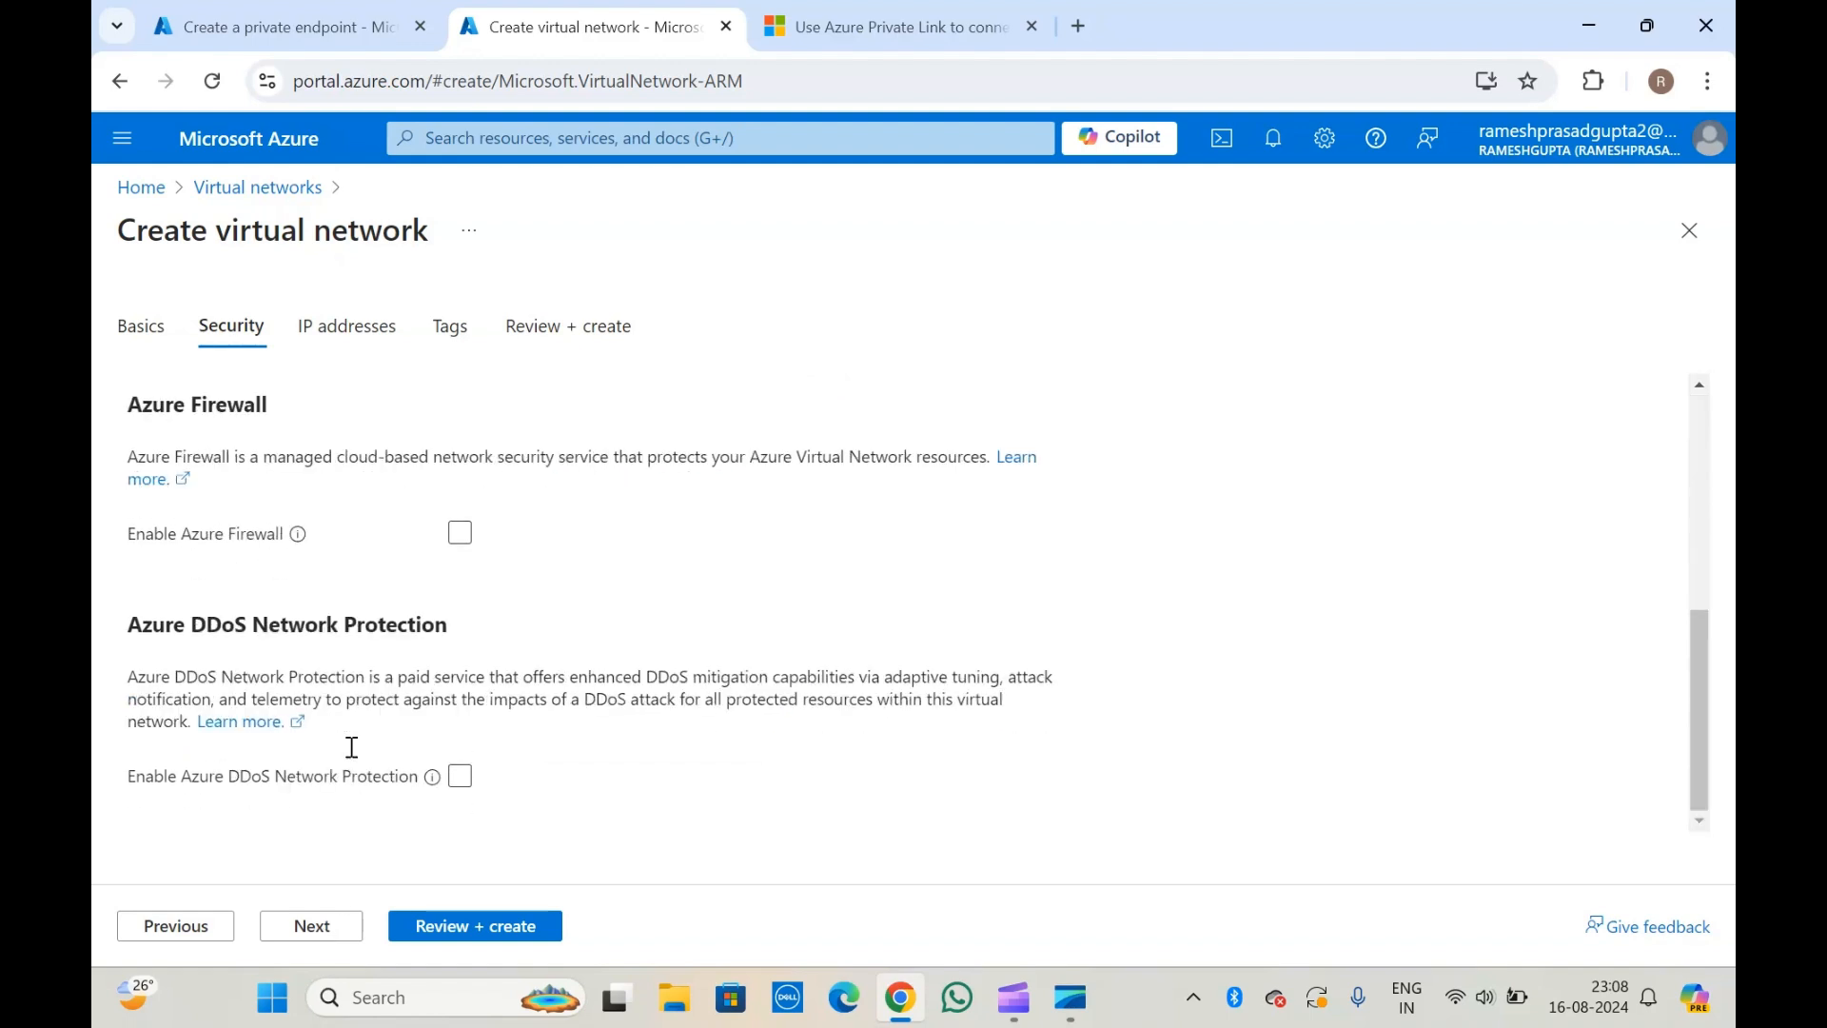
pyautogui.click(314, 925)
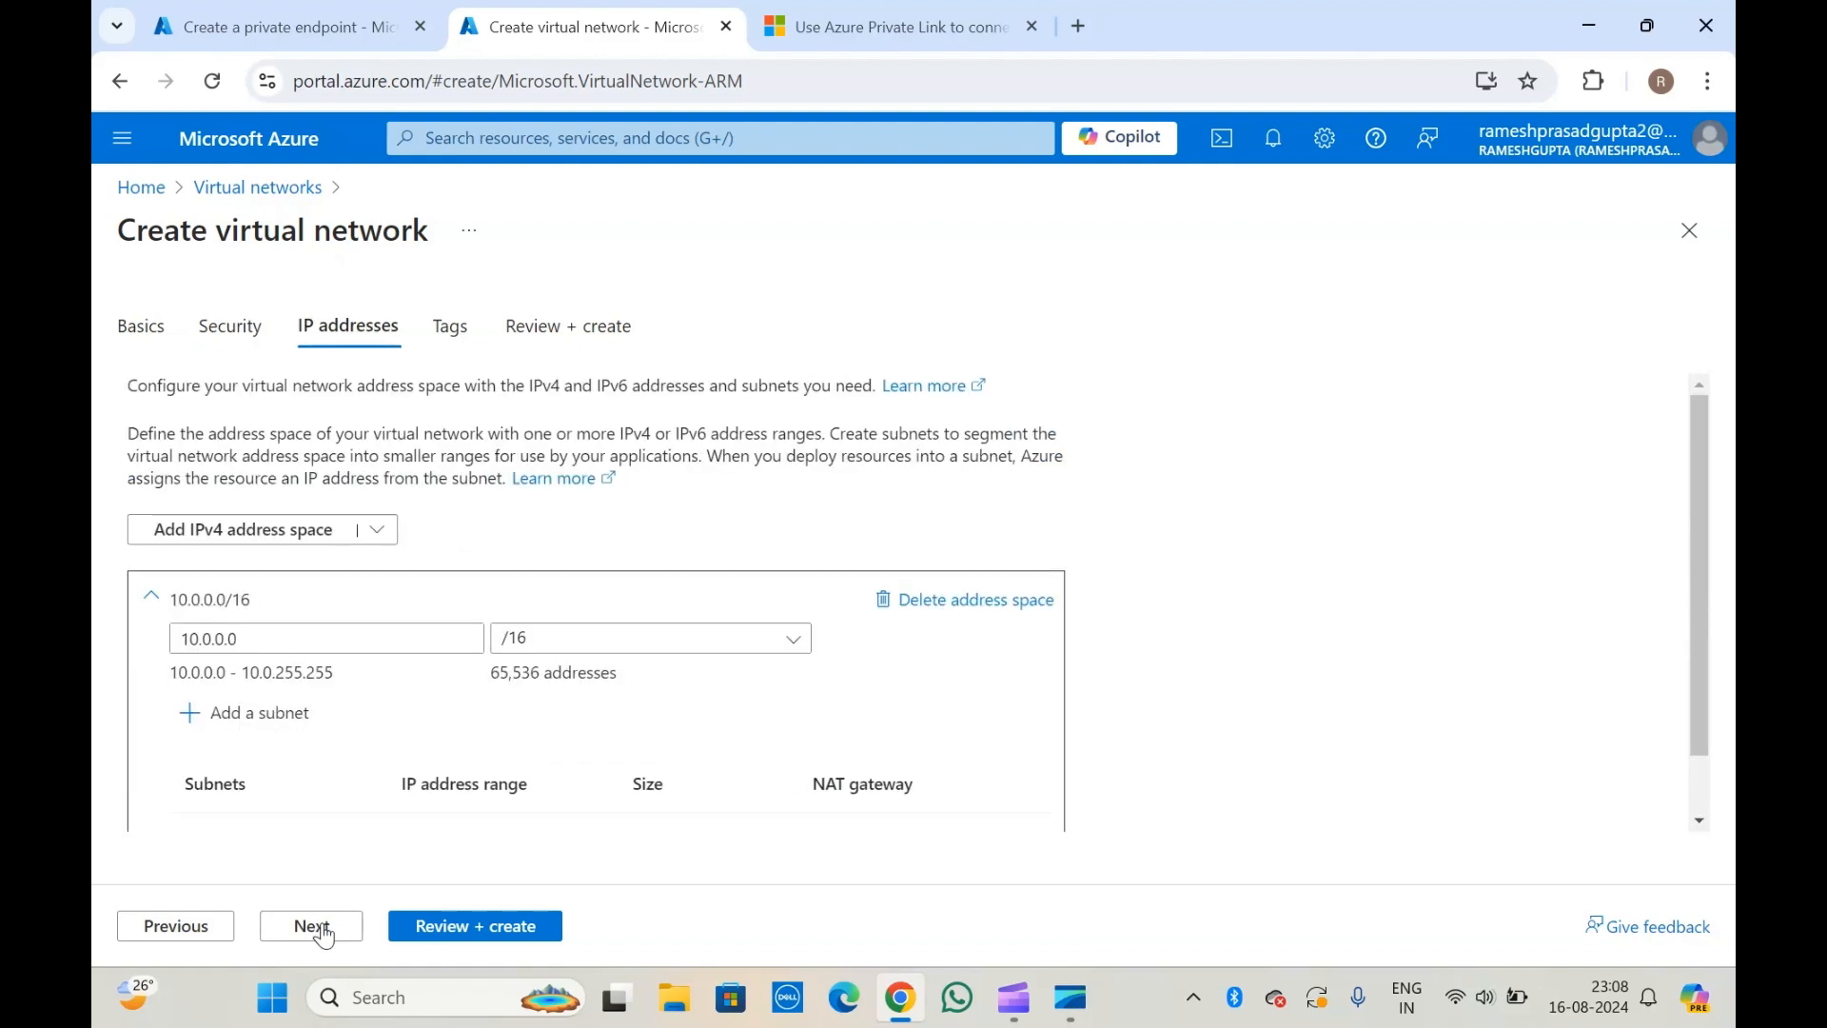
pyautogui.scroll(-2, 329, 805)
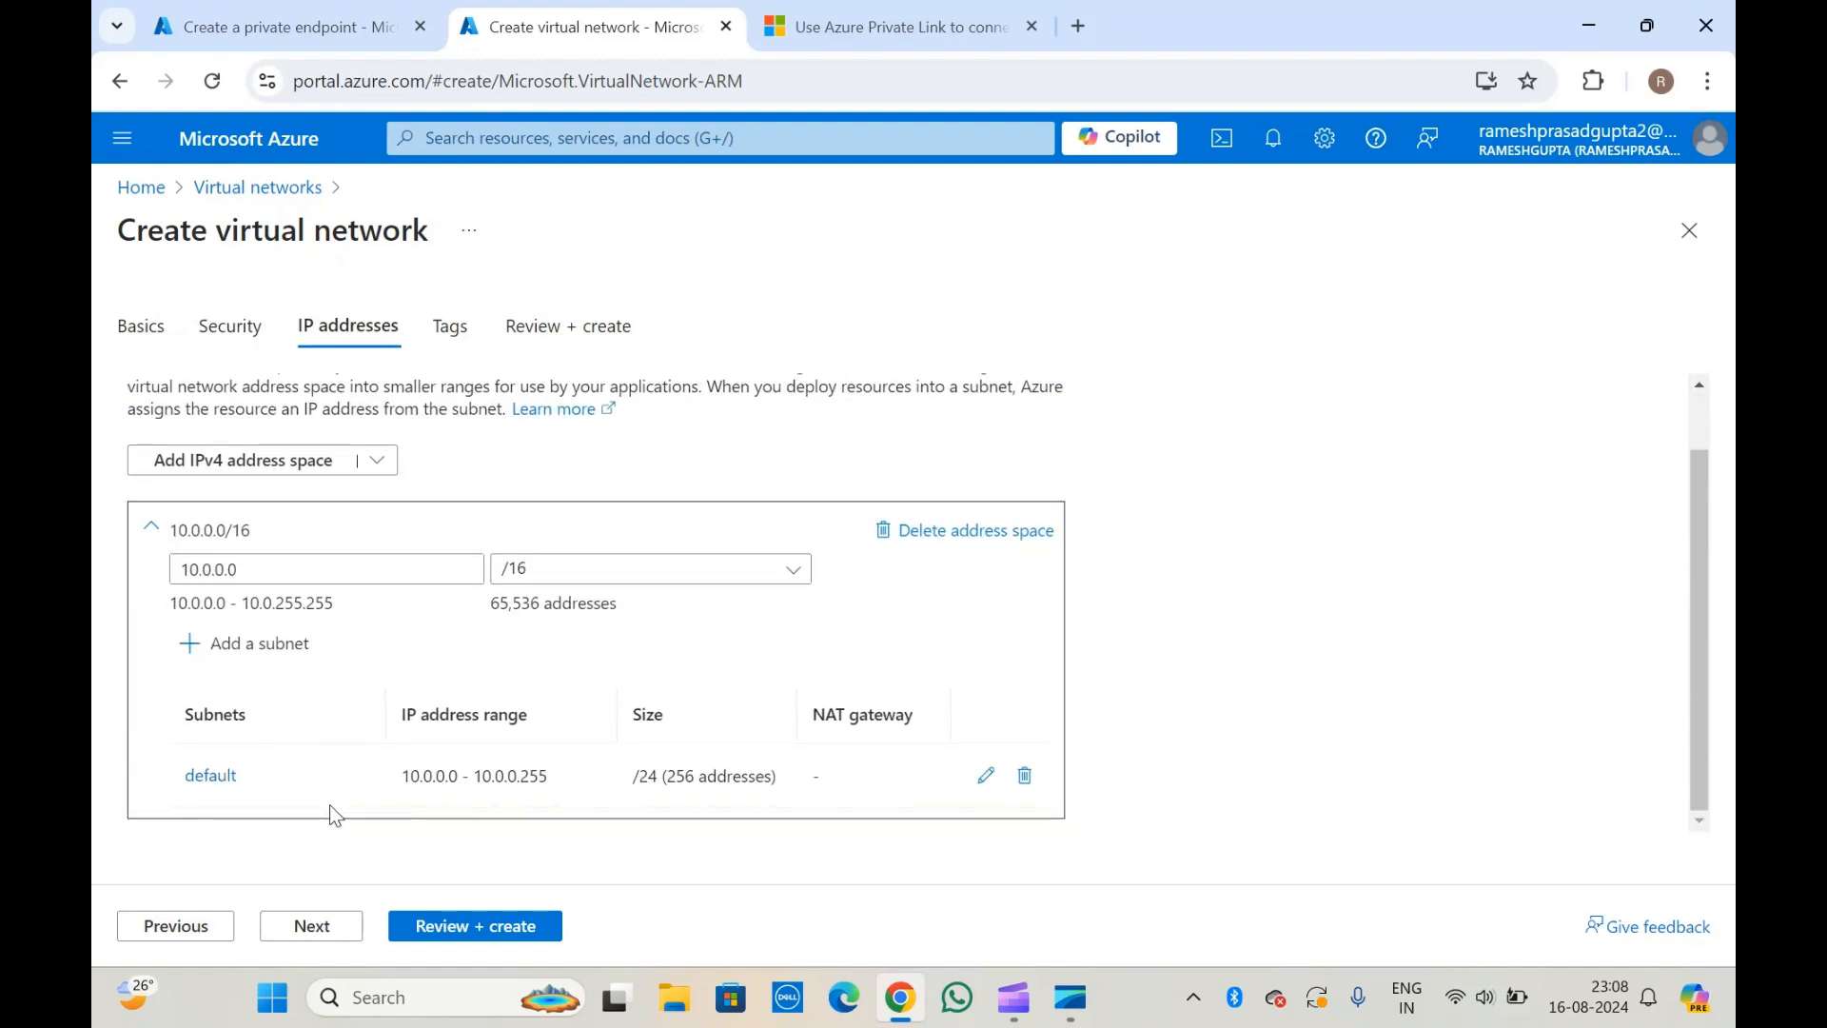
pyautogui.click(331, 933)
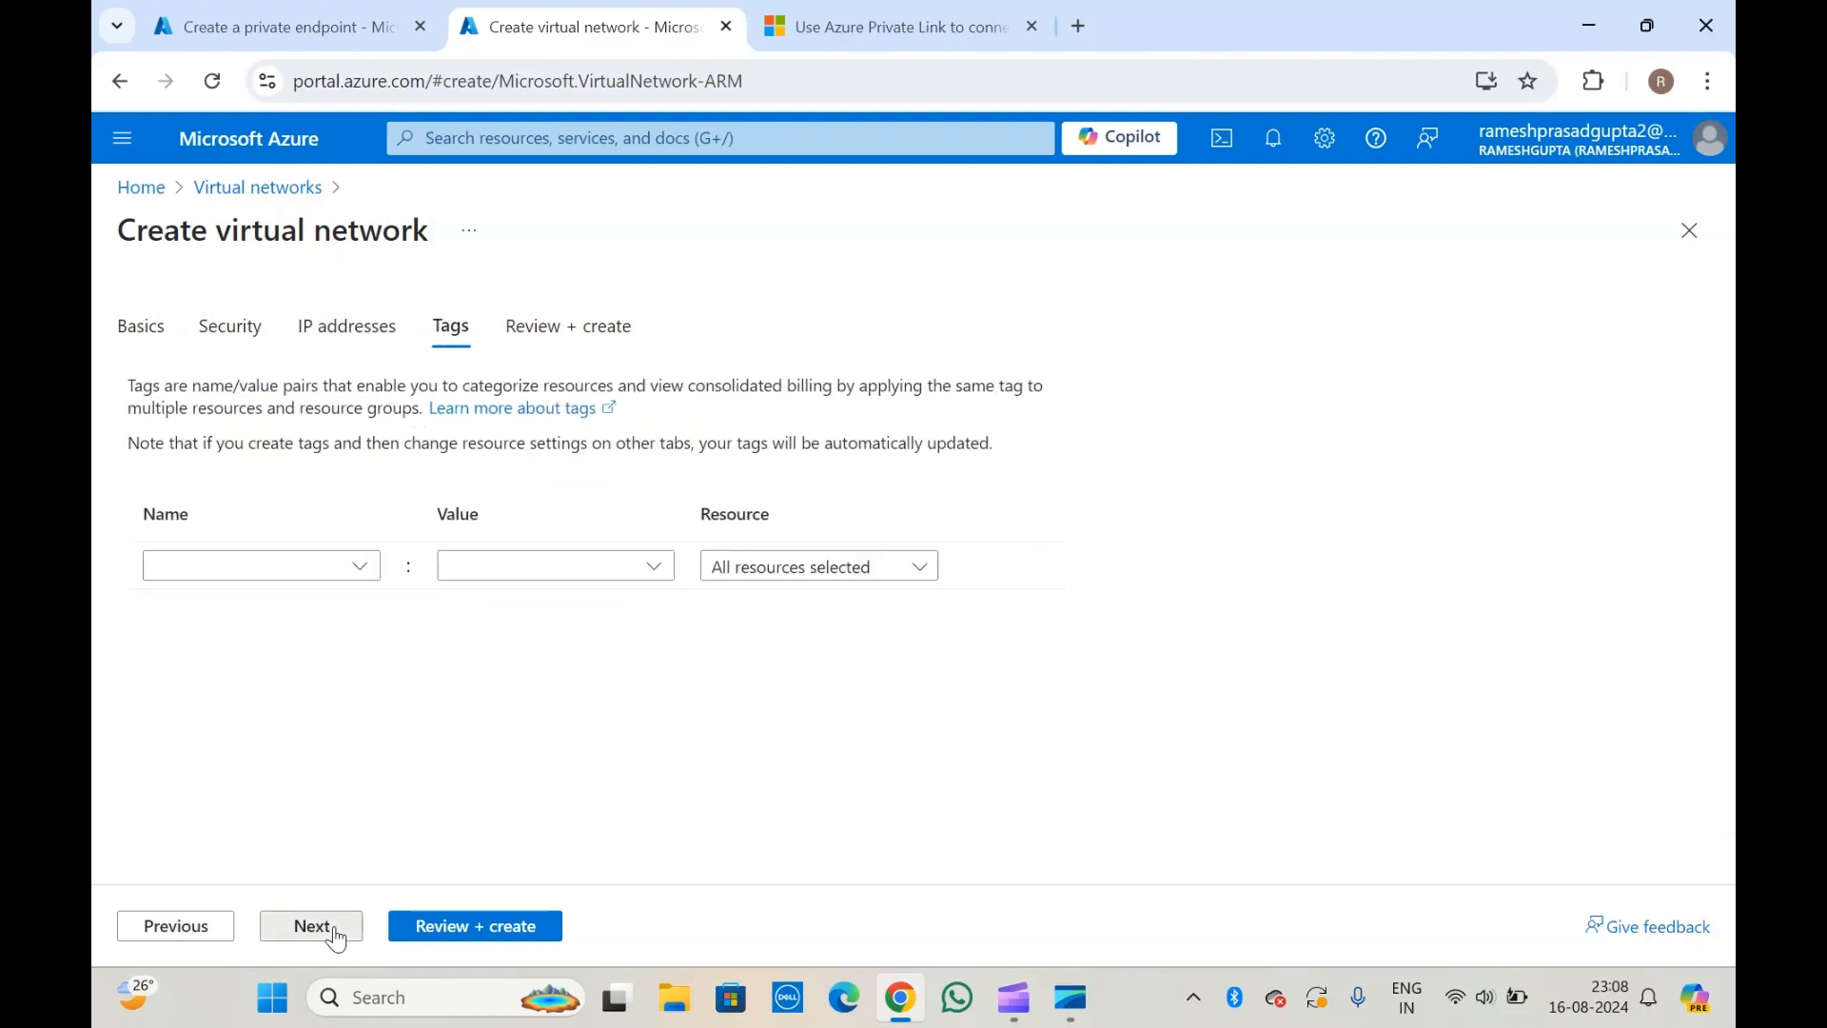
pyautogui.click(334, 929)
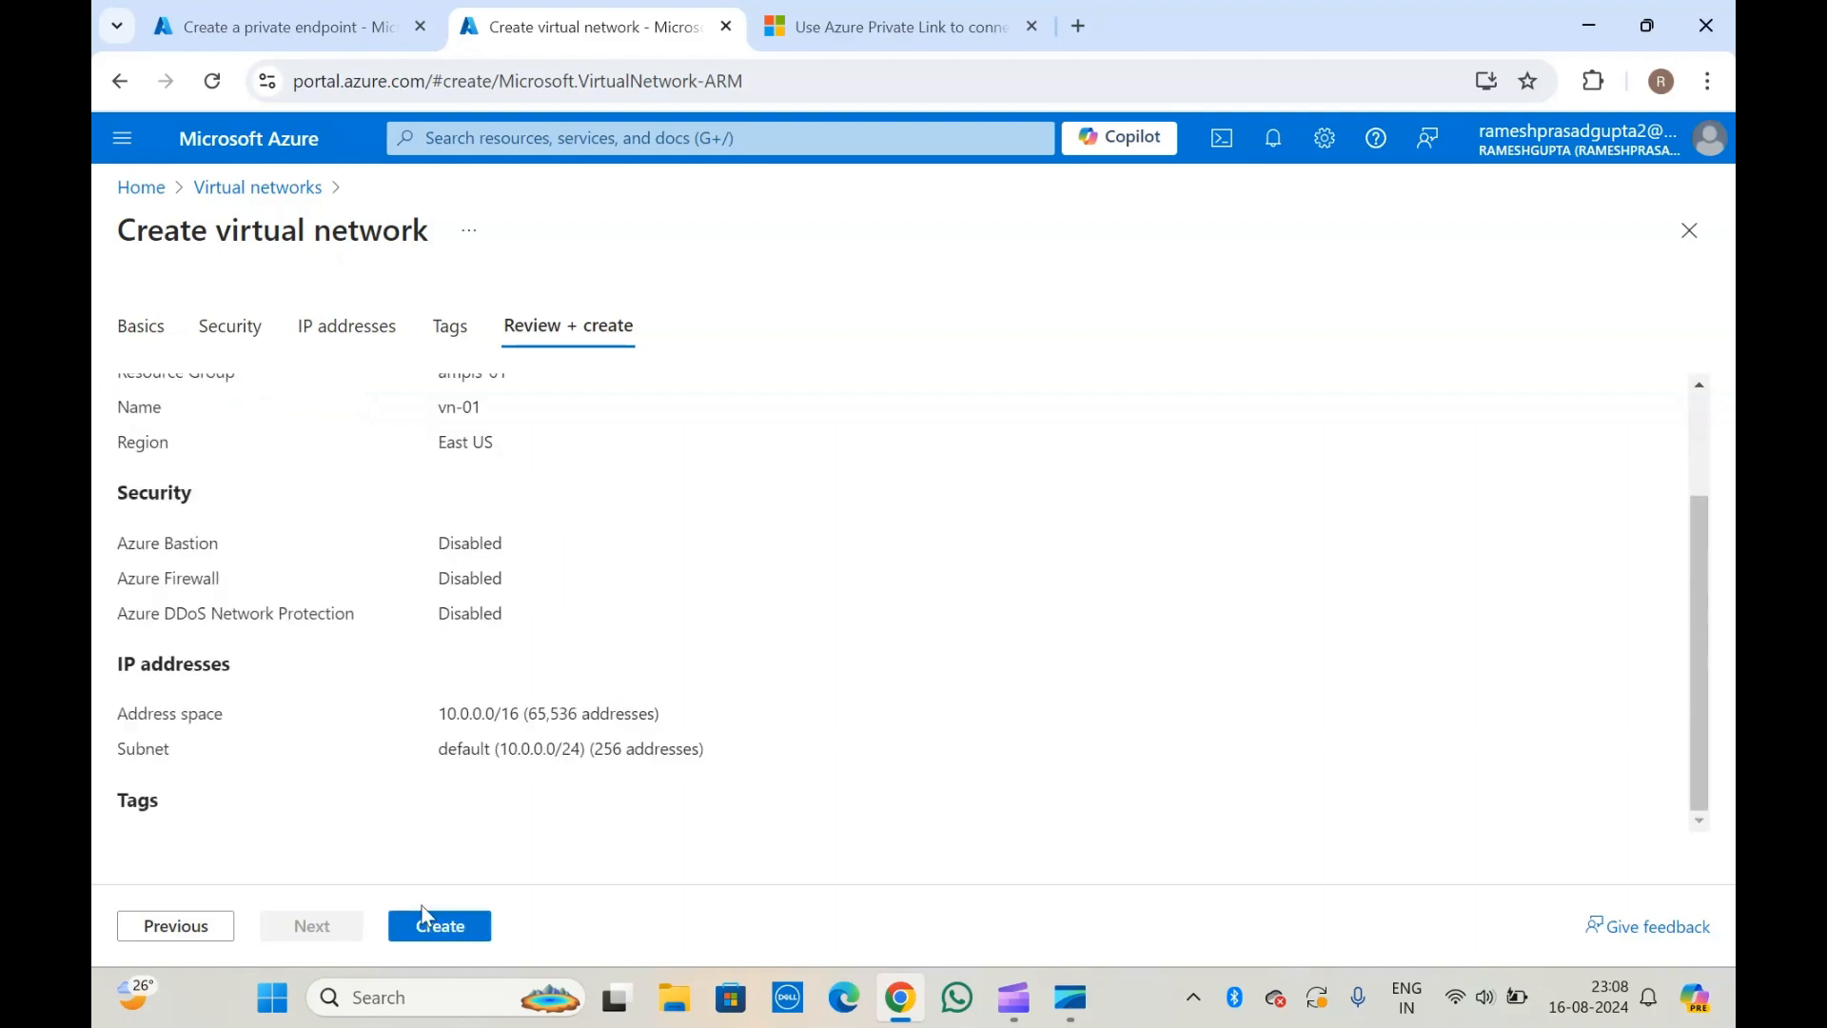
pyautogui.click(430, 931)
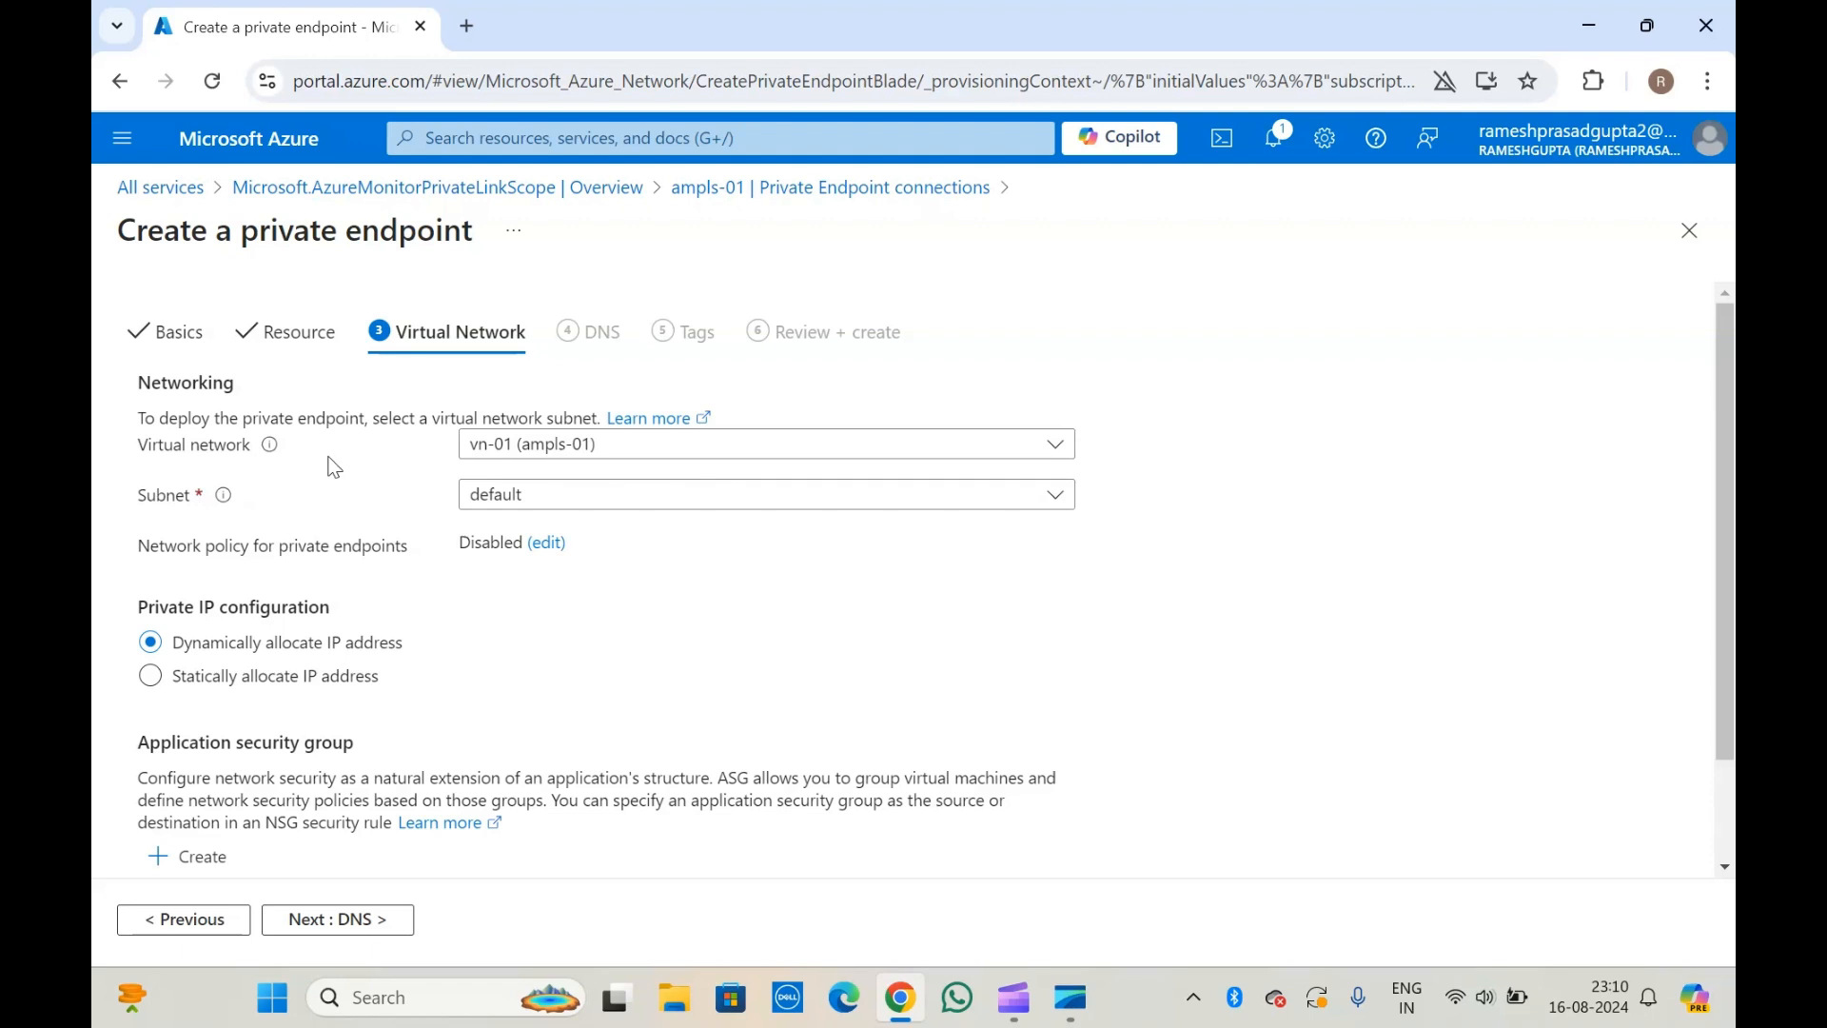
# Check the available virtual networks and compatible subnets for the private endpoint, keeping vn-01 and its default subnet.
pyautogui.click(510, 453)
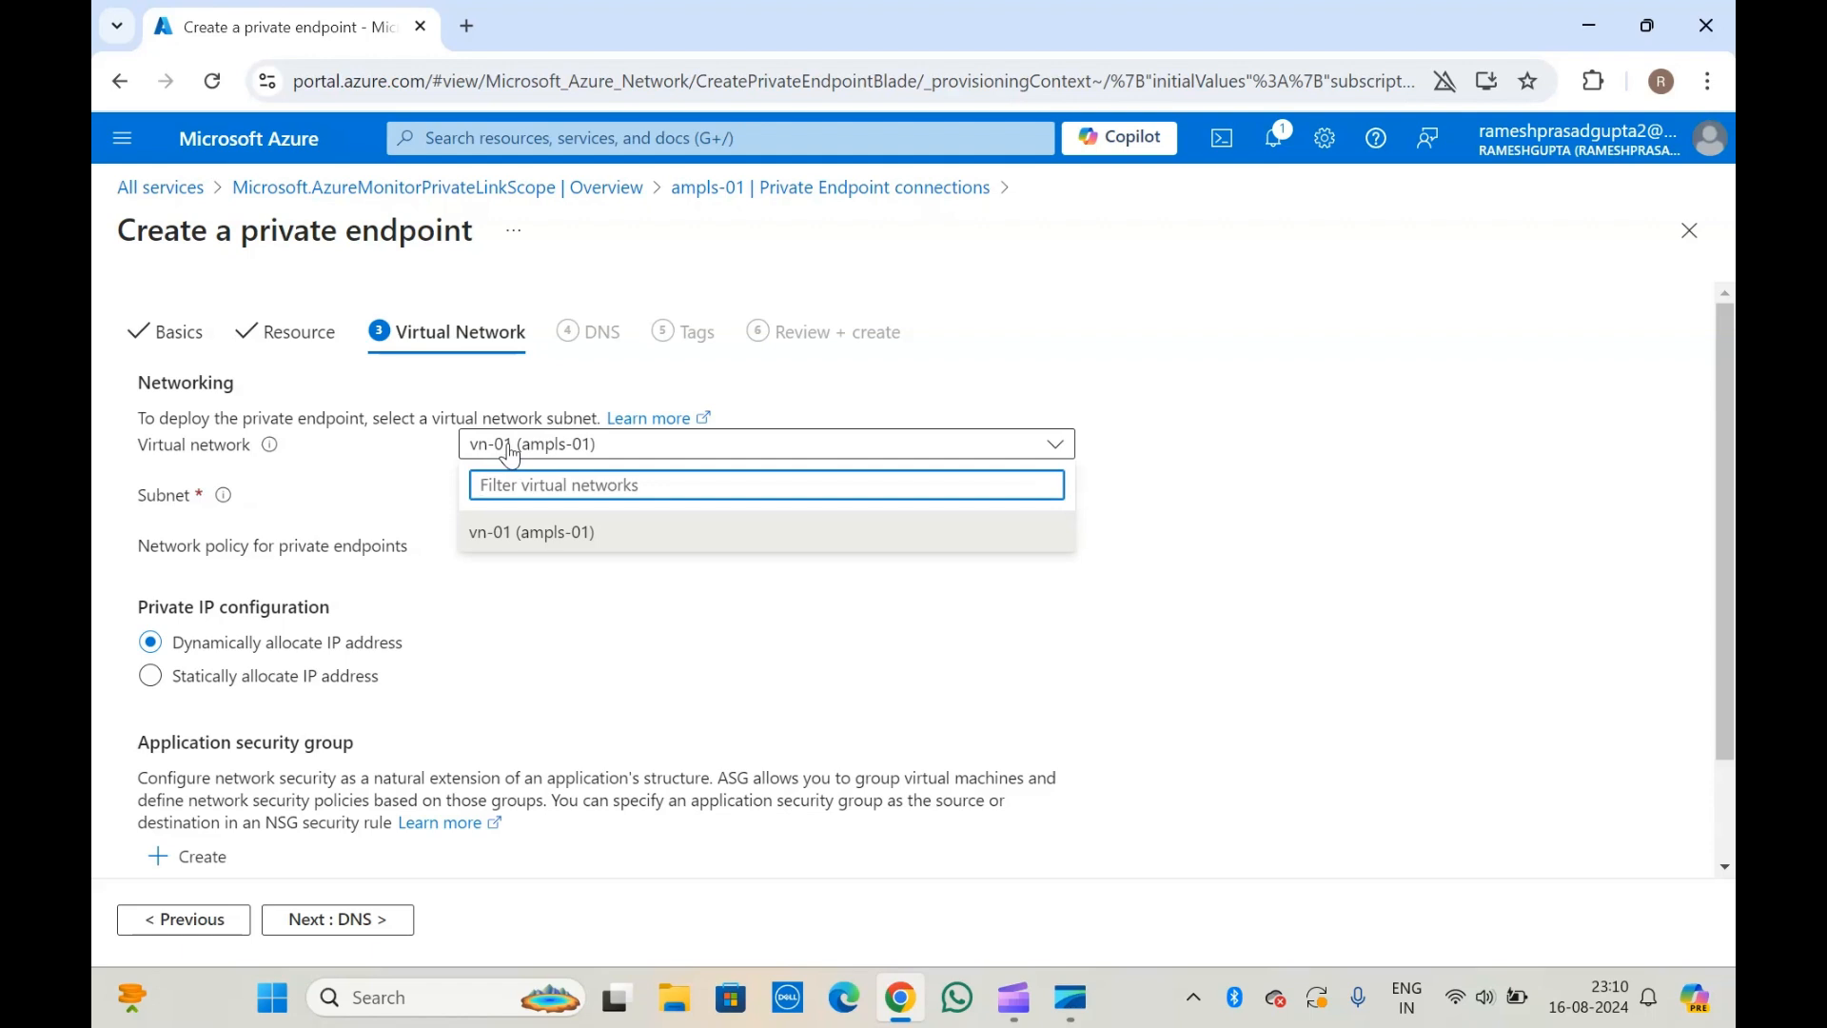
pyautogui.click(348, 457)
pyautogui.click(541, 508)
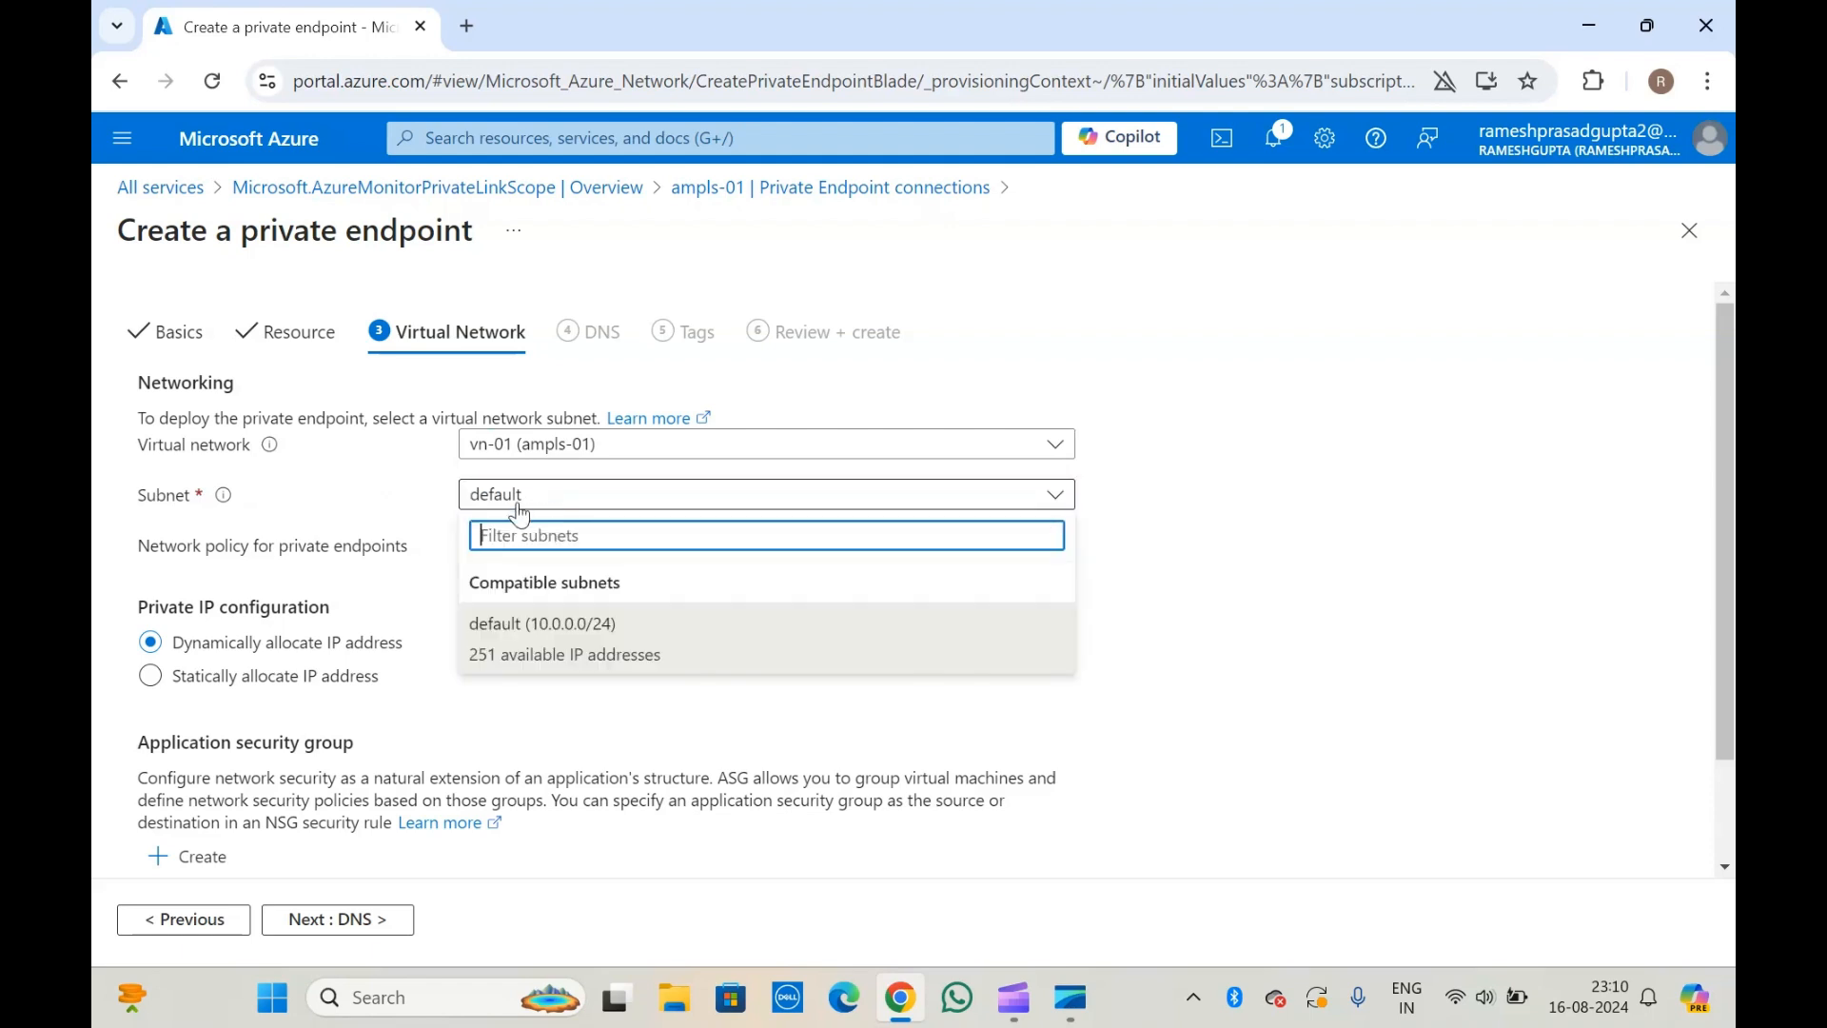
pyautogui.click(311, 411)
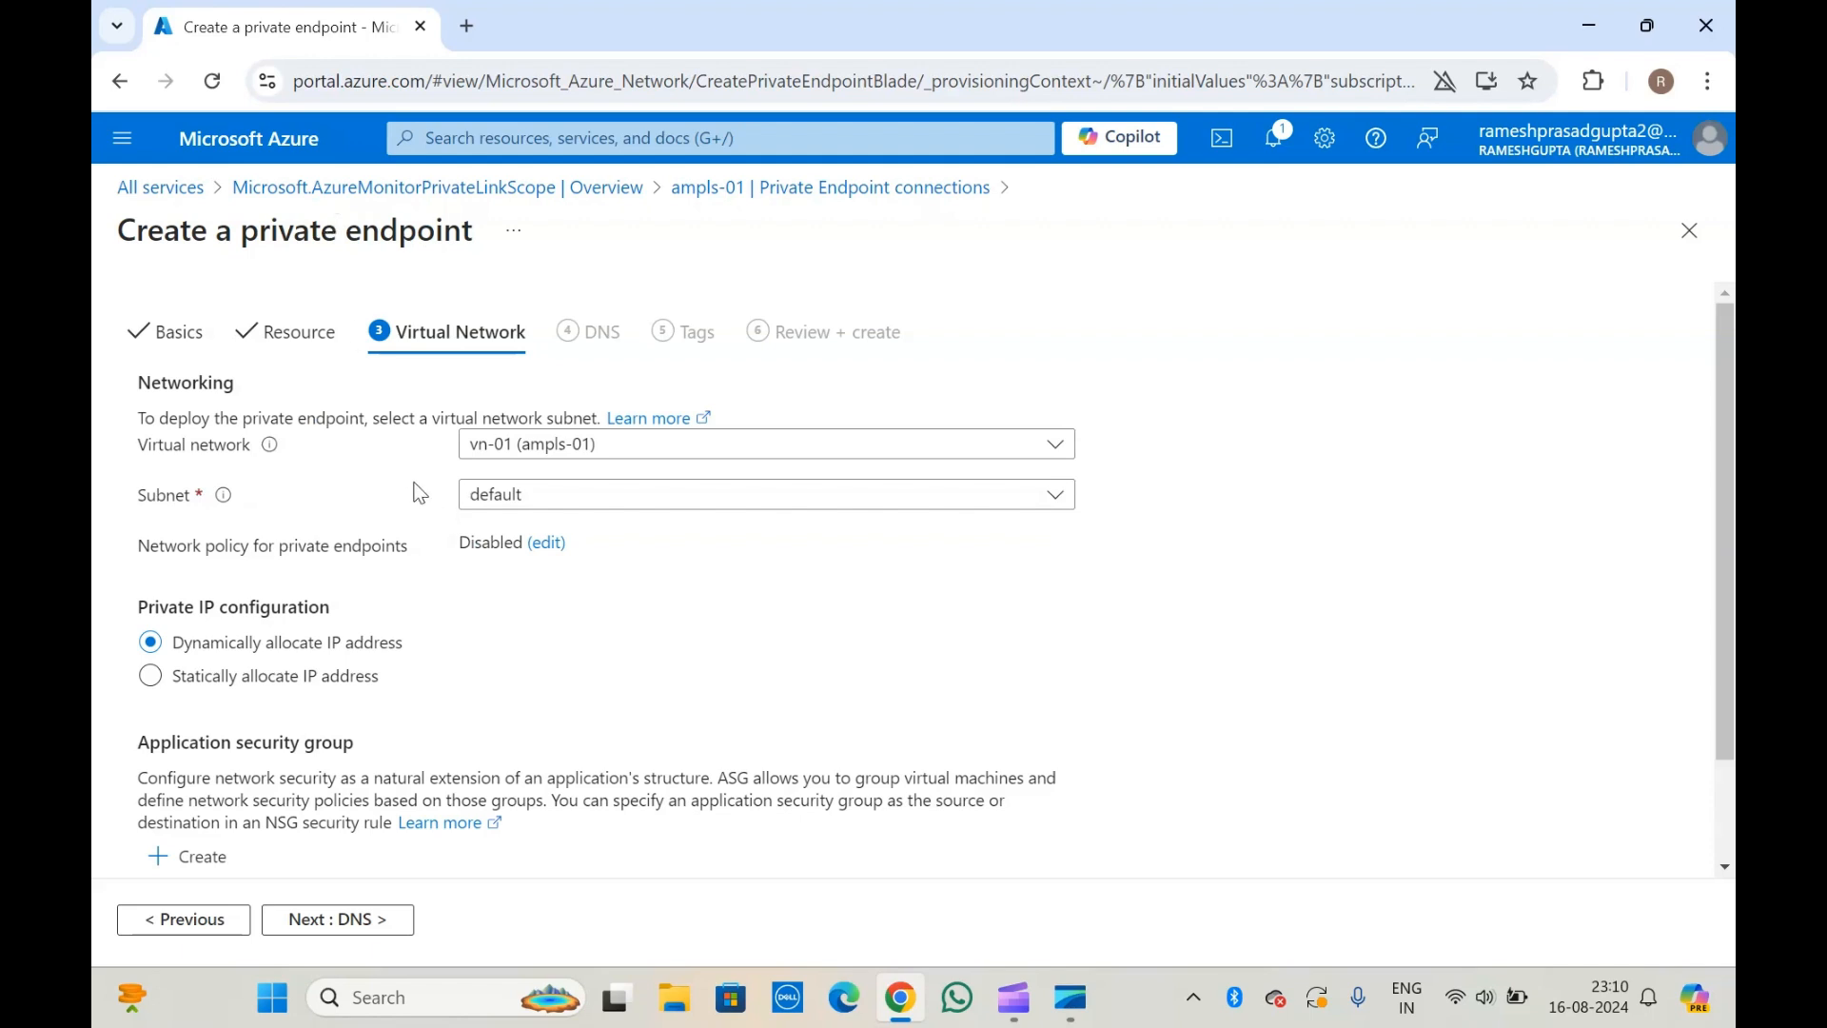
pyautogui.click(592, 497)
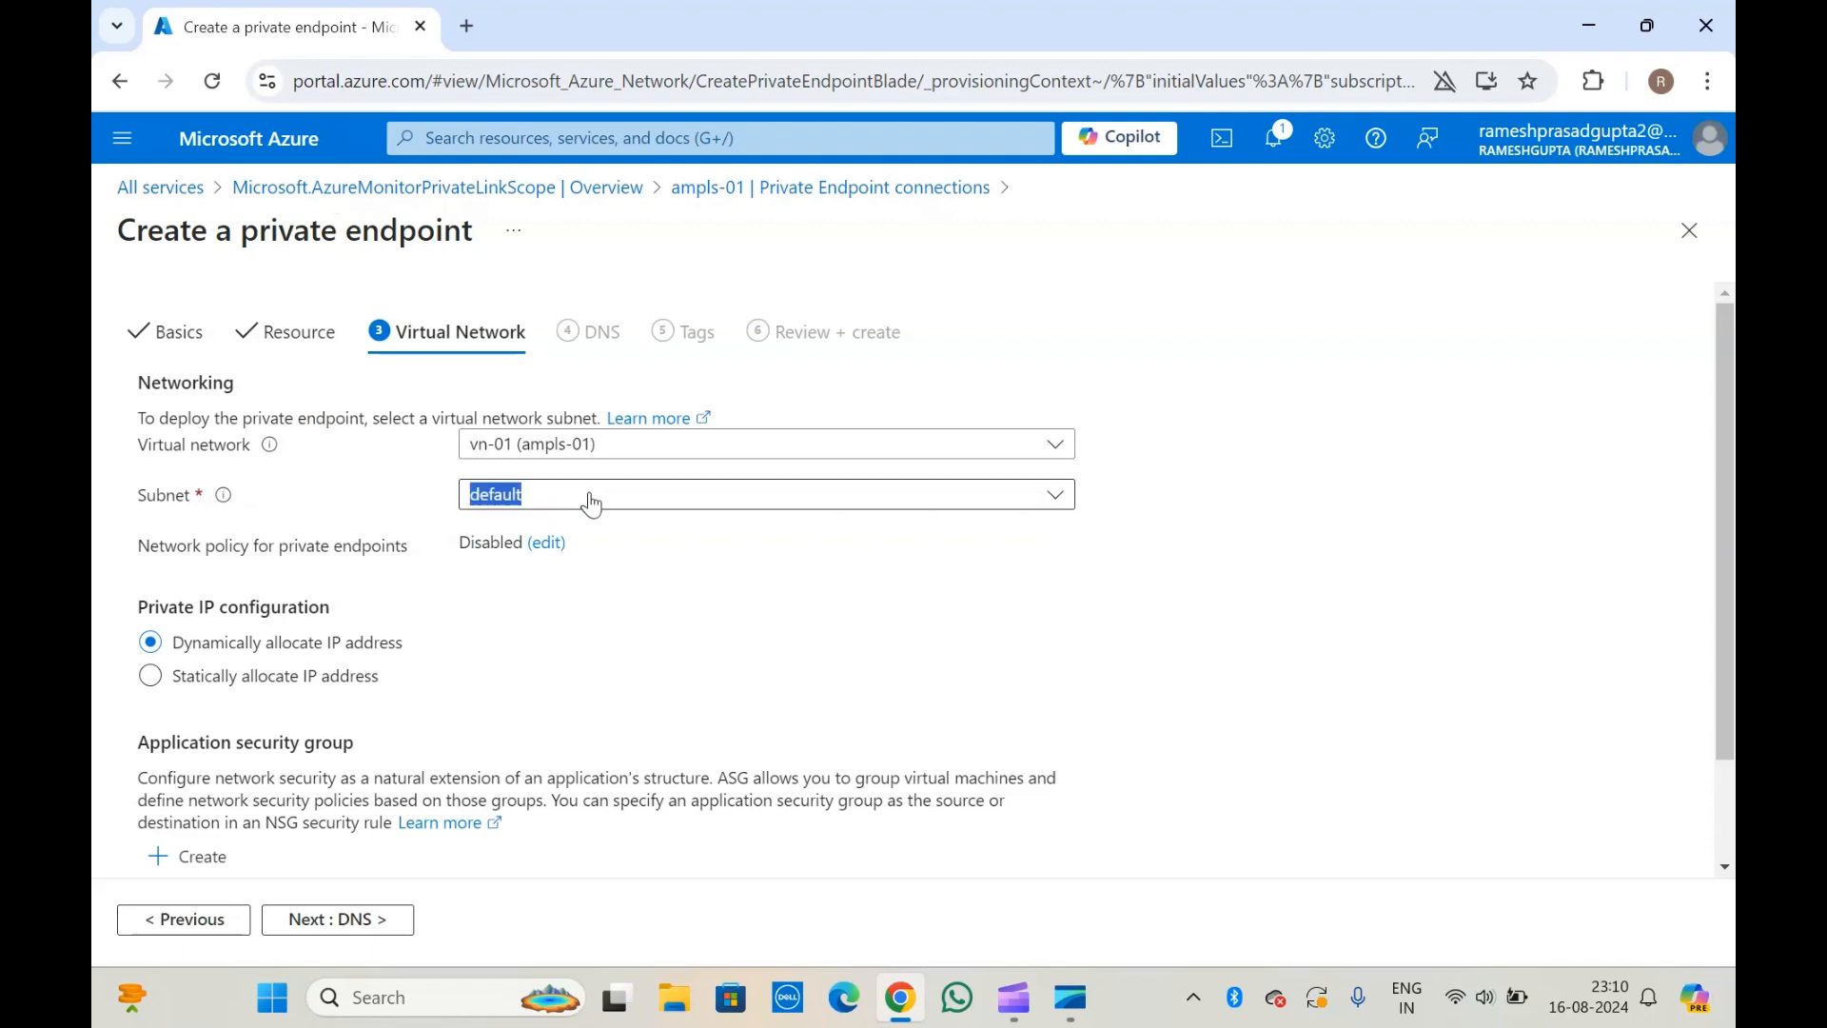
pyautogui.click(394, 460)
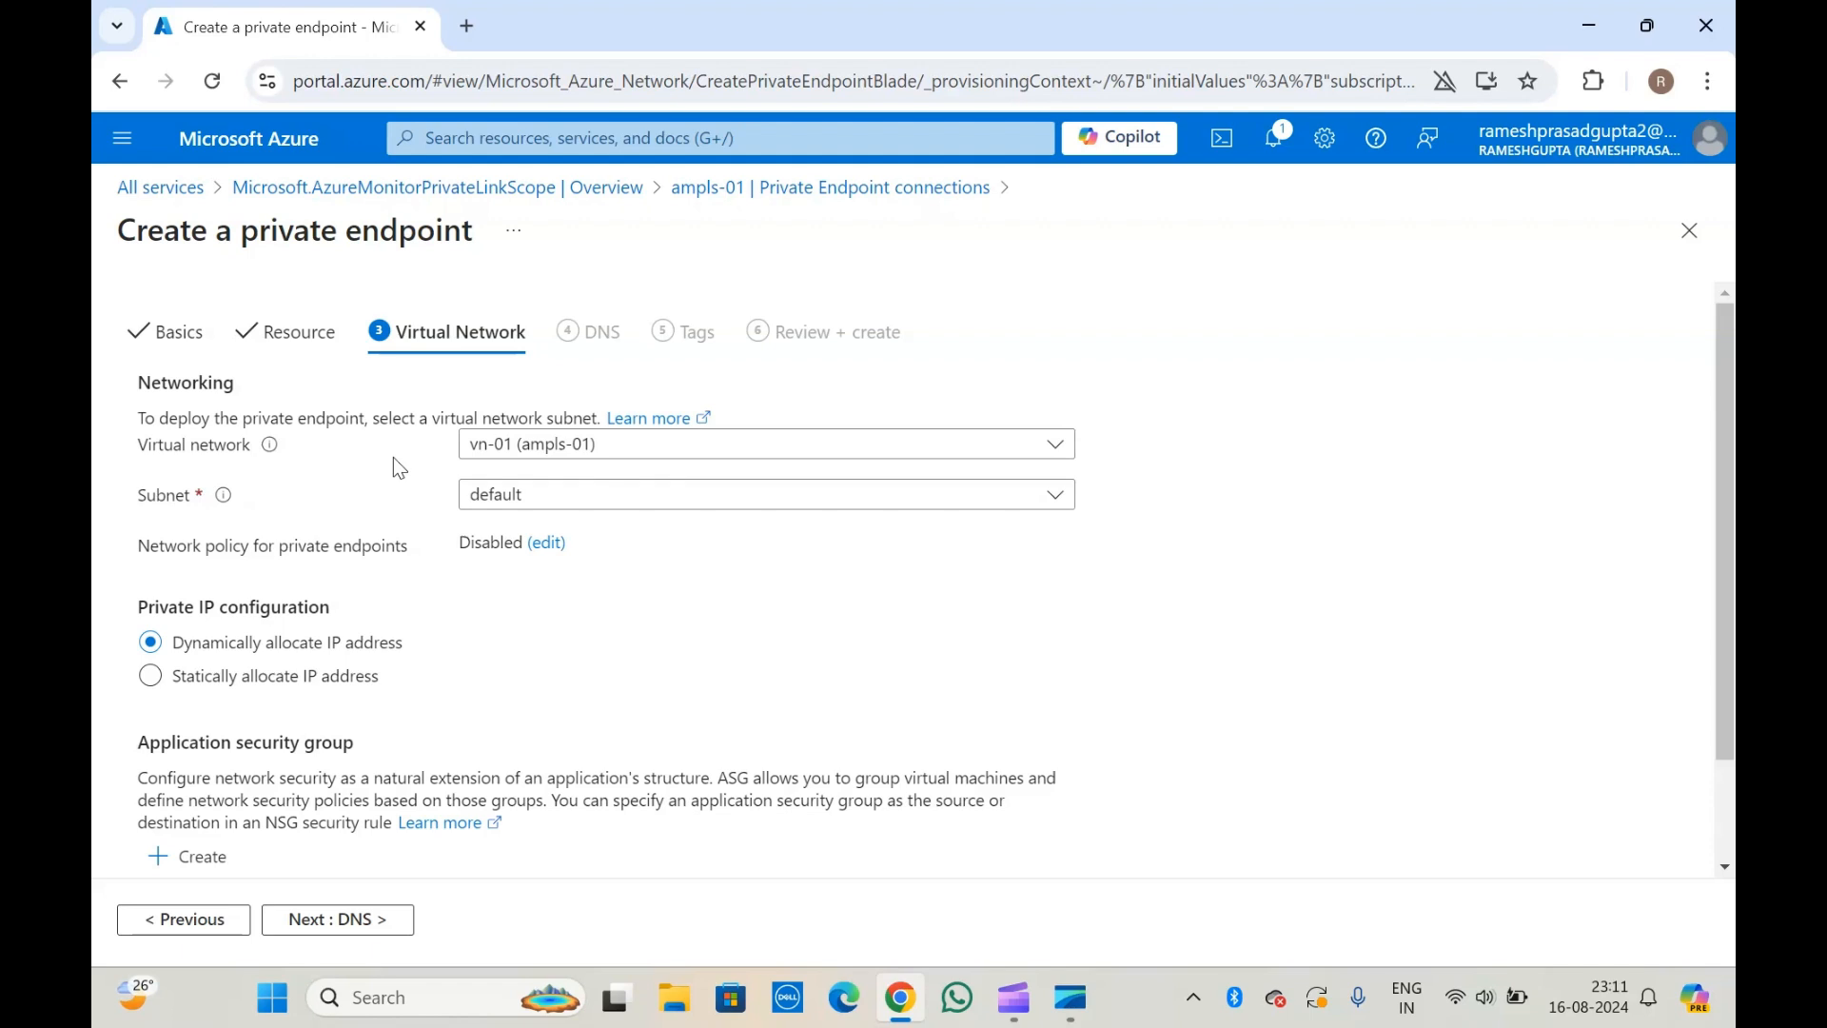
# Check the application security group choices, keep dynamic IP allocation without a group, and continue to the DNS settings.
pyautogui.scroll(-2, 392, 457)
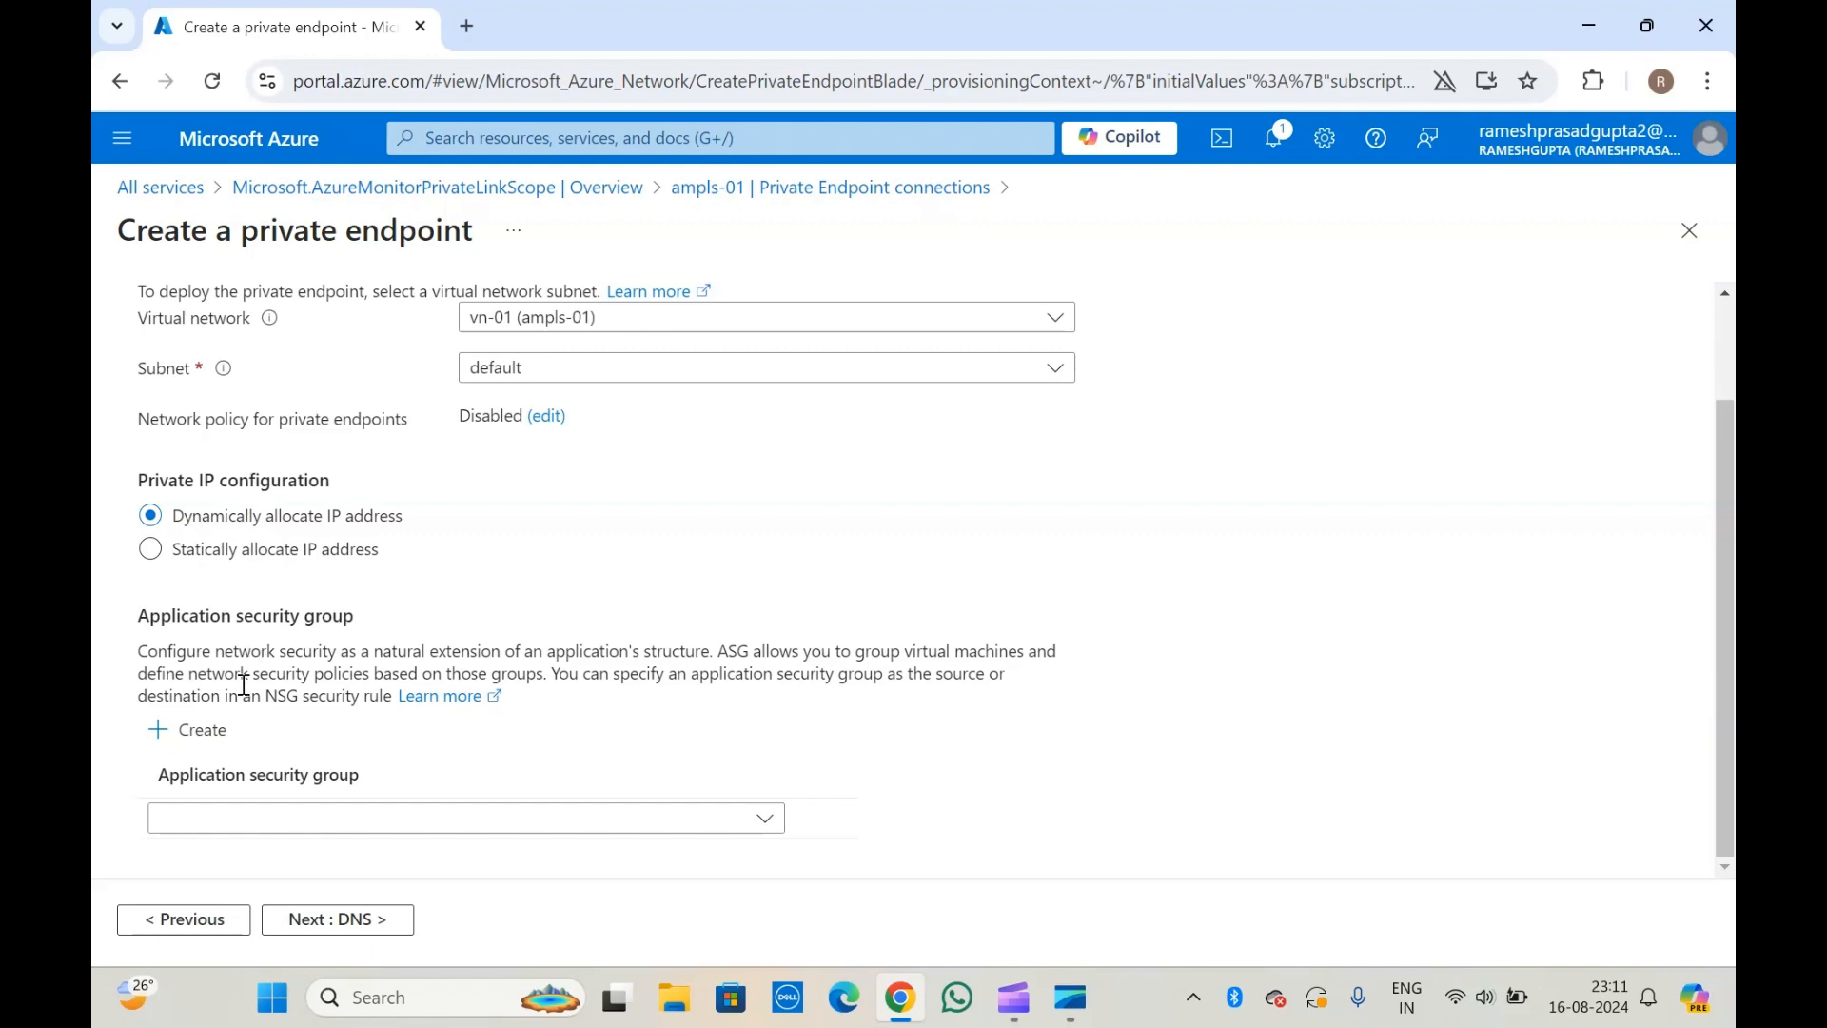
pyautogui.click(323, 830)
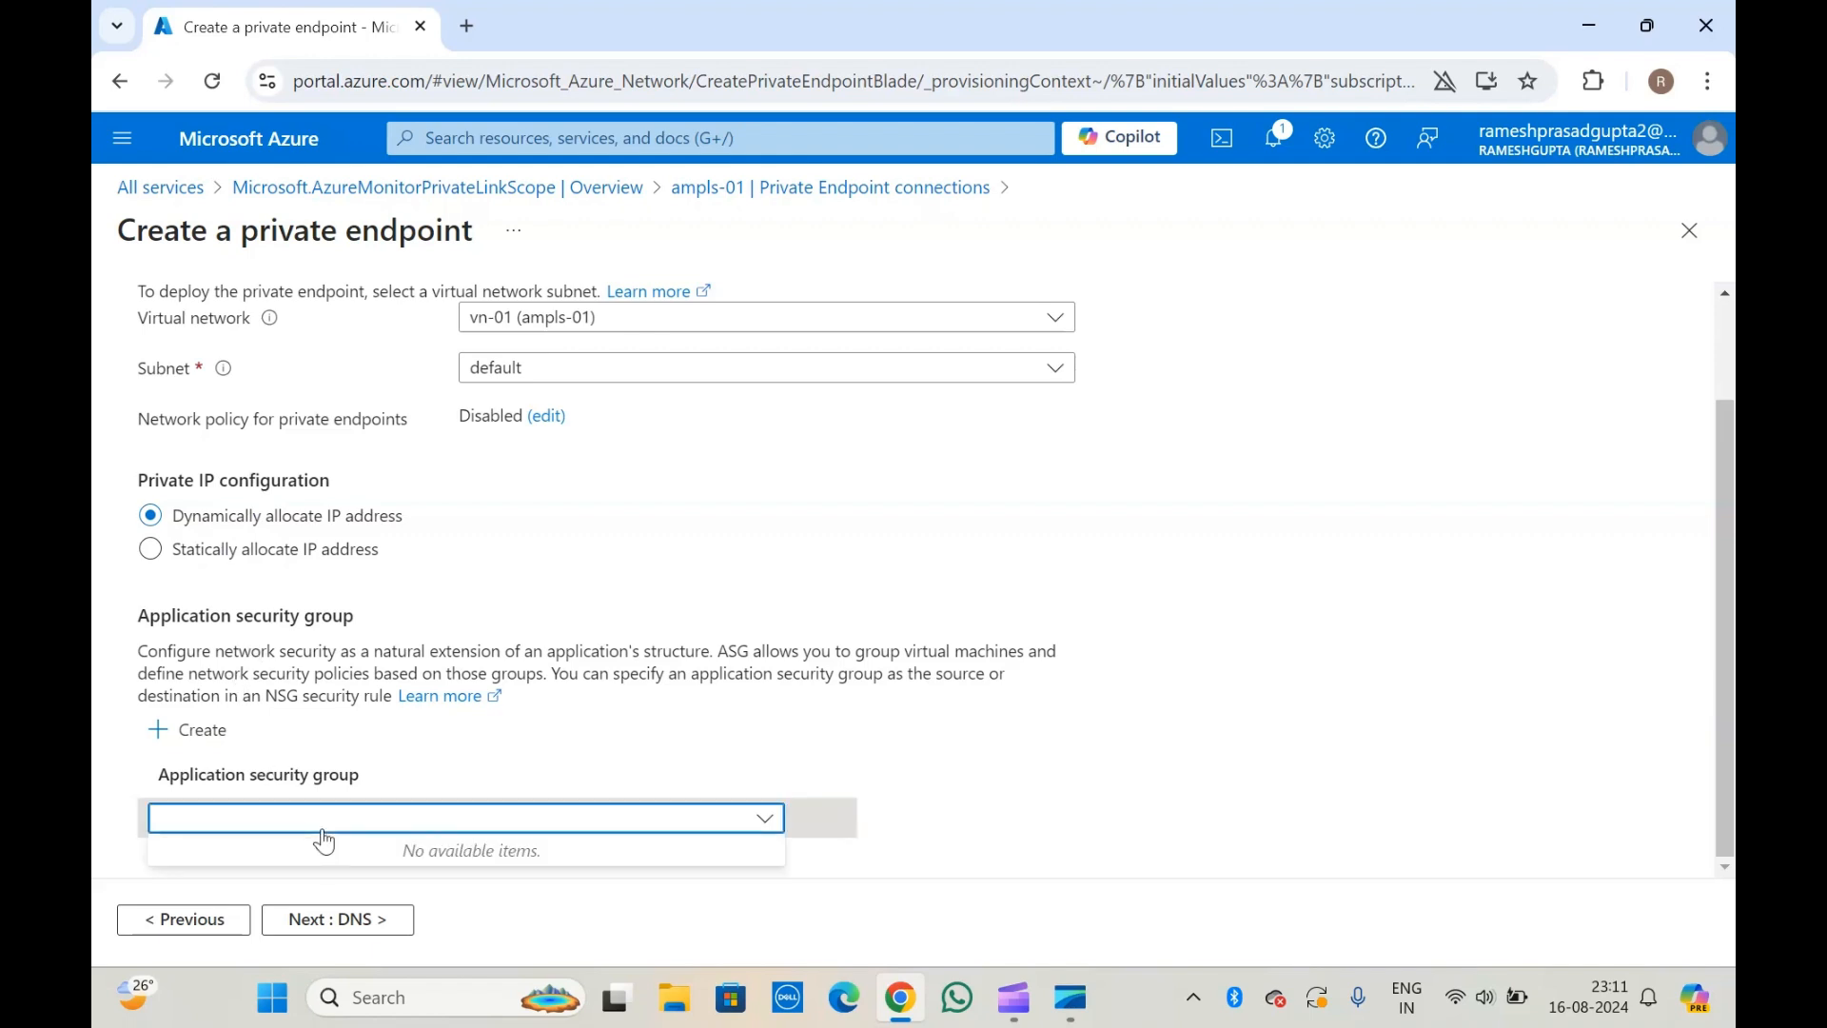
pyautogui.click(270, 653)
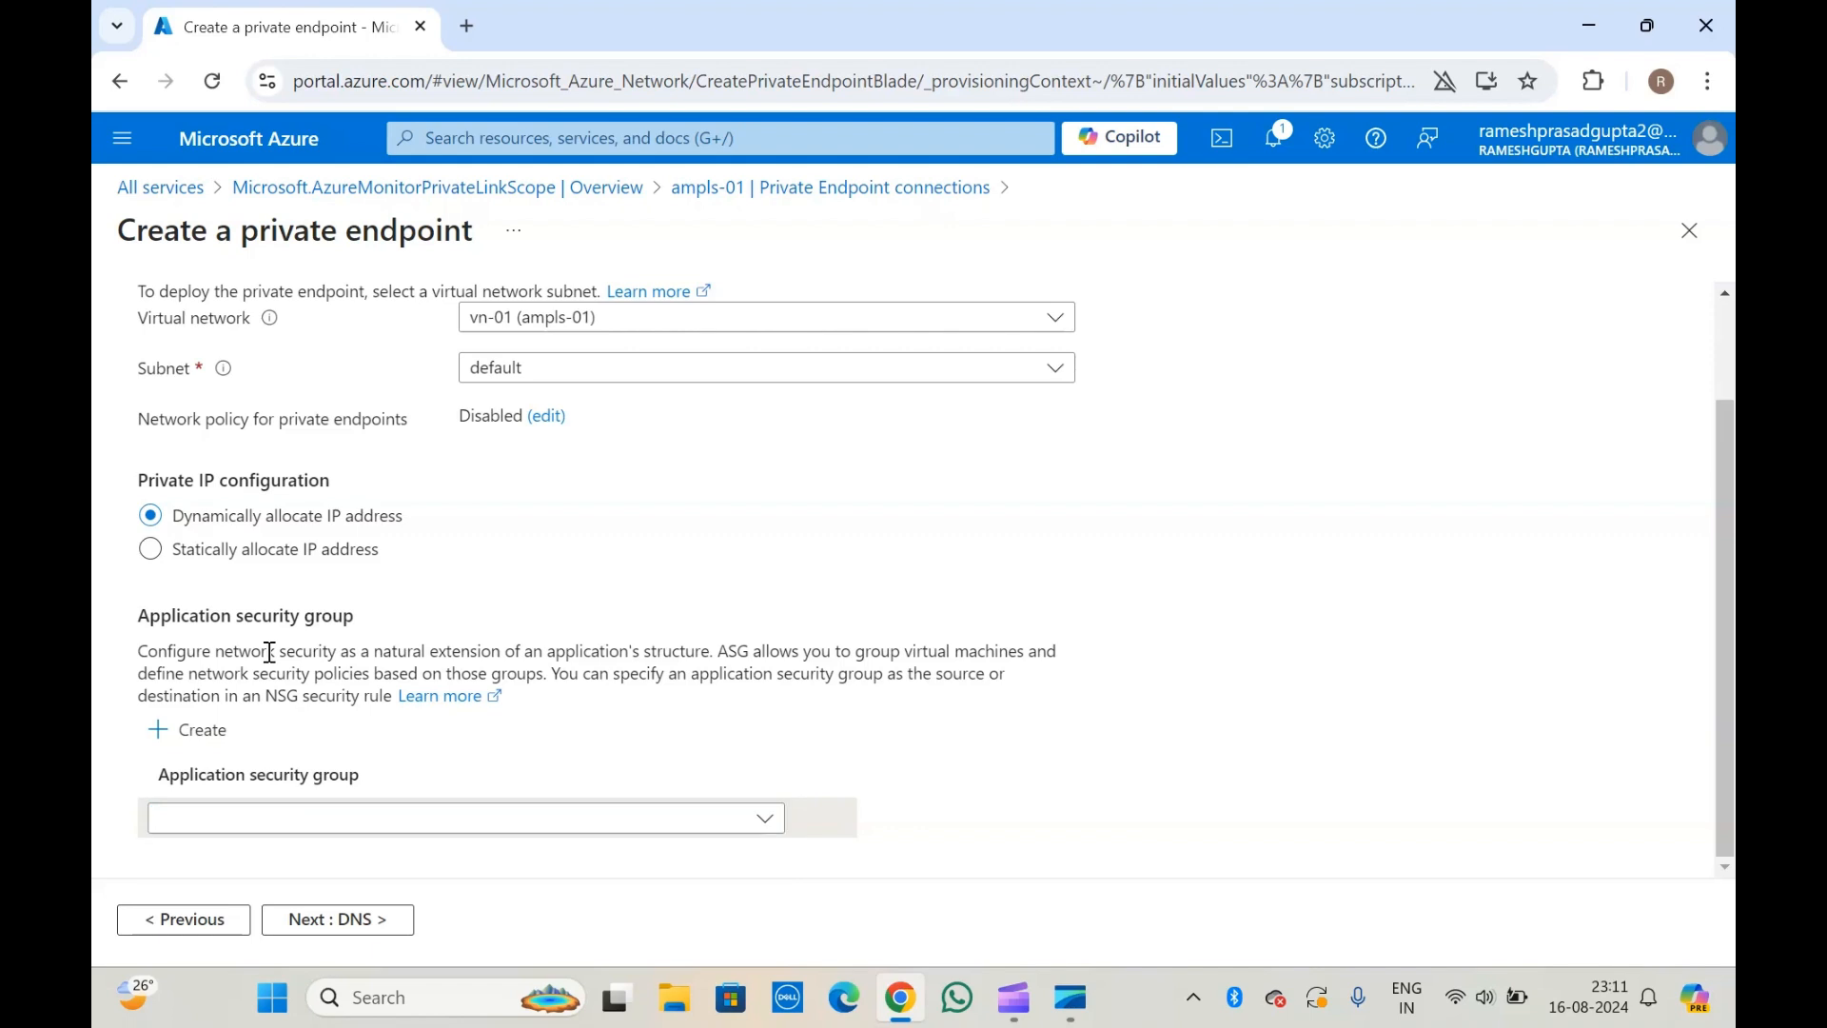
pyautogui.scroll(2, 269, 653)
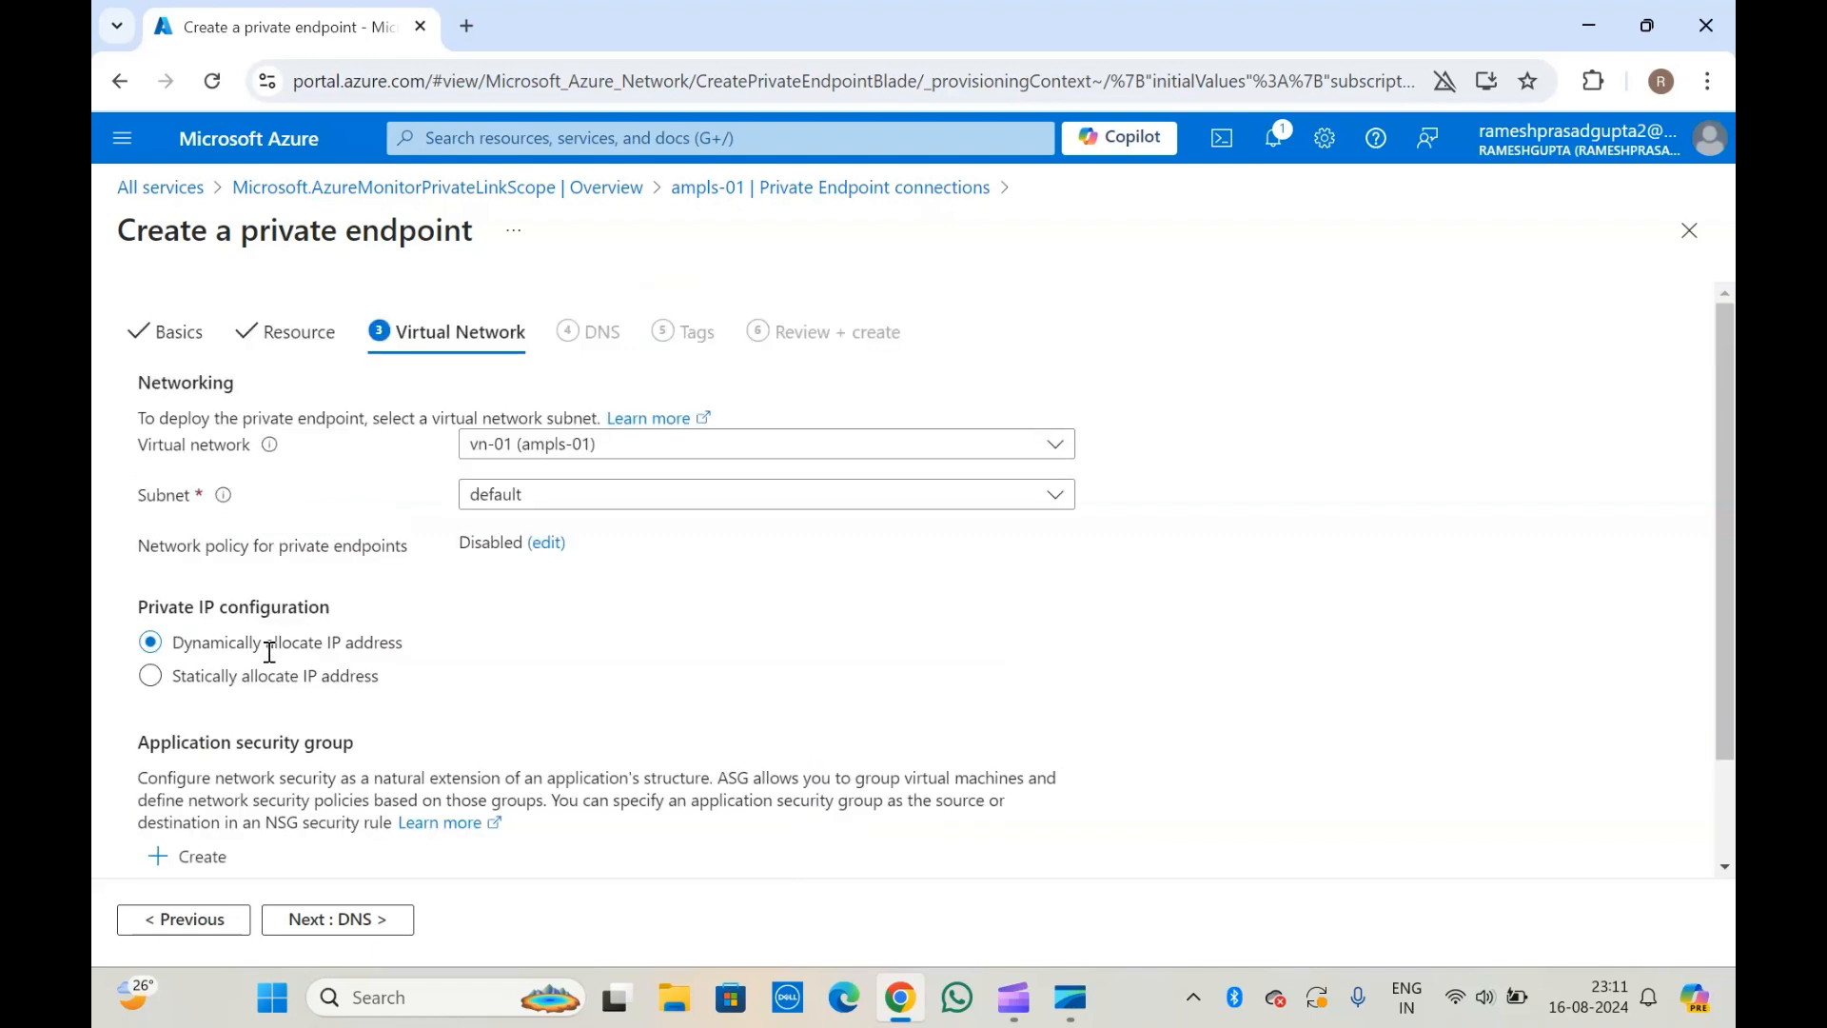
pyautogui.click(321, 924)
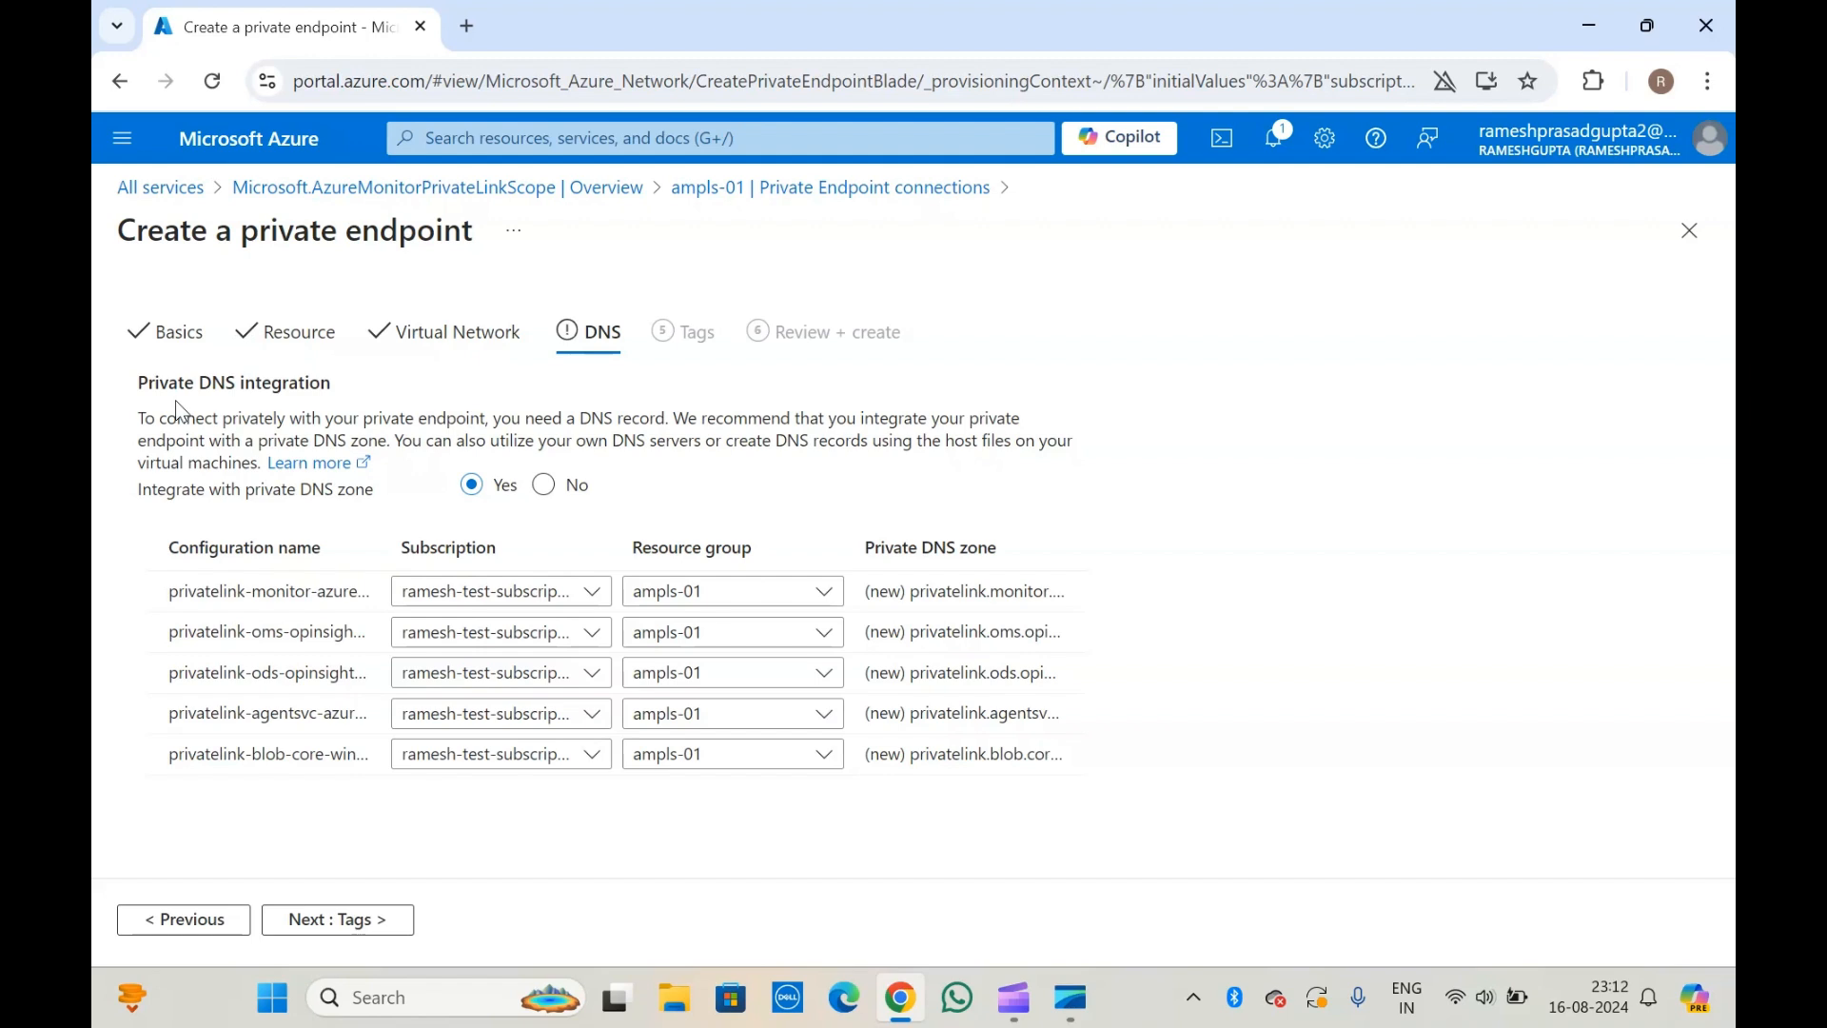
# Examine the private DNS integration text and the configuration names and private DNS zones listed for the endpoint.
pyautogui.moveTo(138, 419); pyautogui.dragTo(363, 416)
pyautogui.click(455, 420)
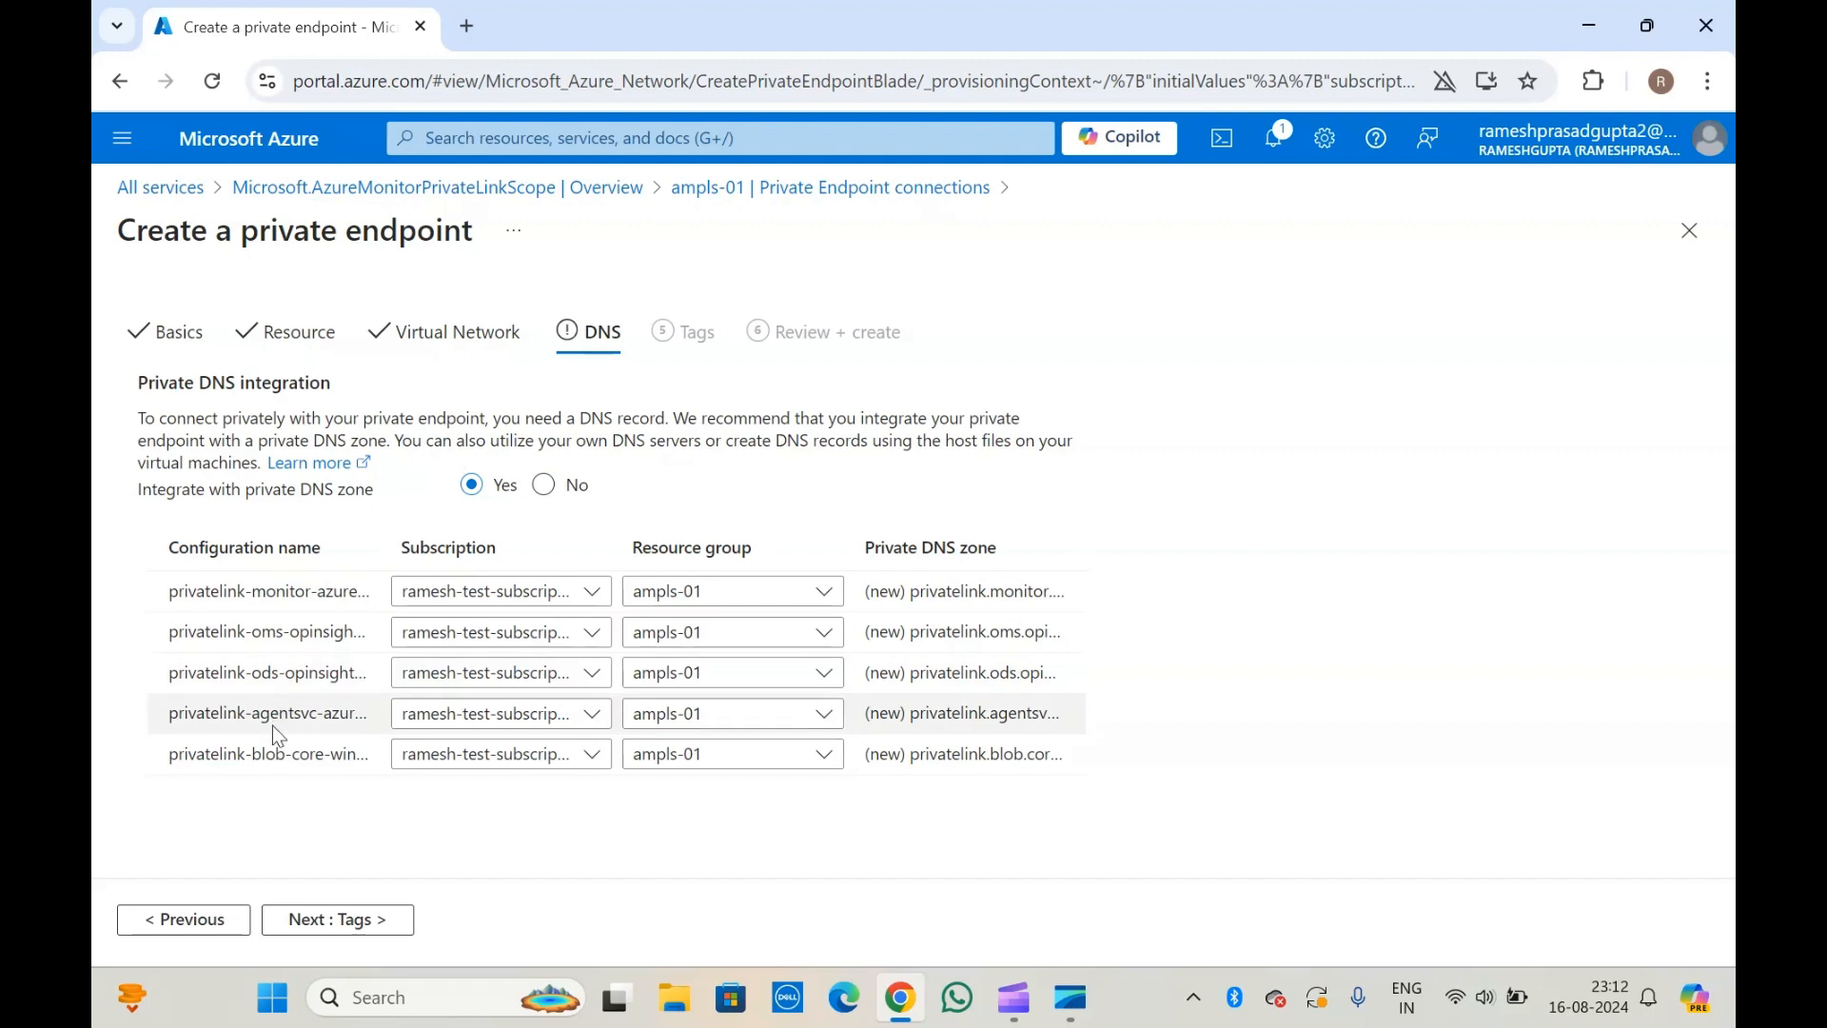
pyautogui.tripleClick(313, 595)
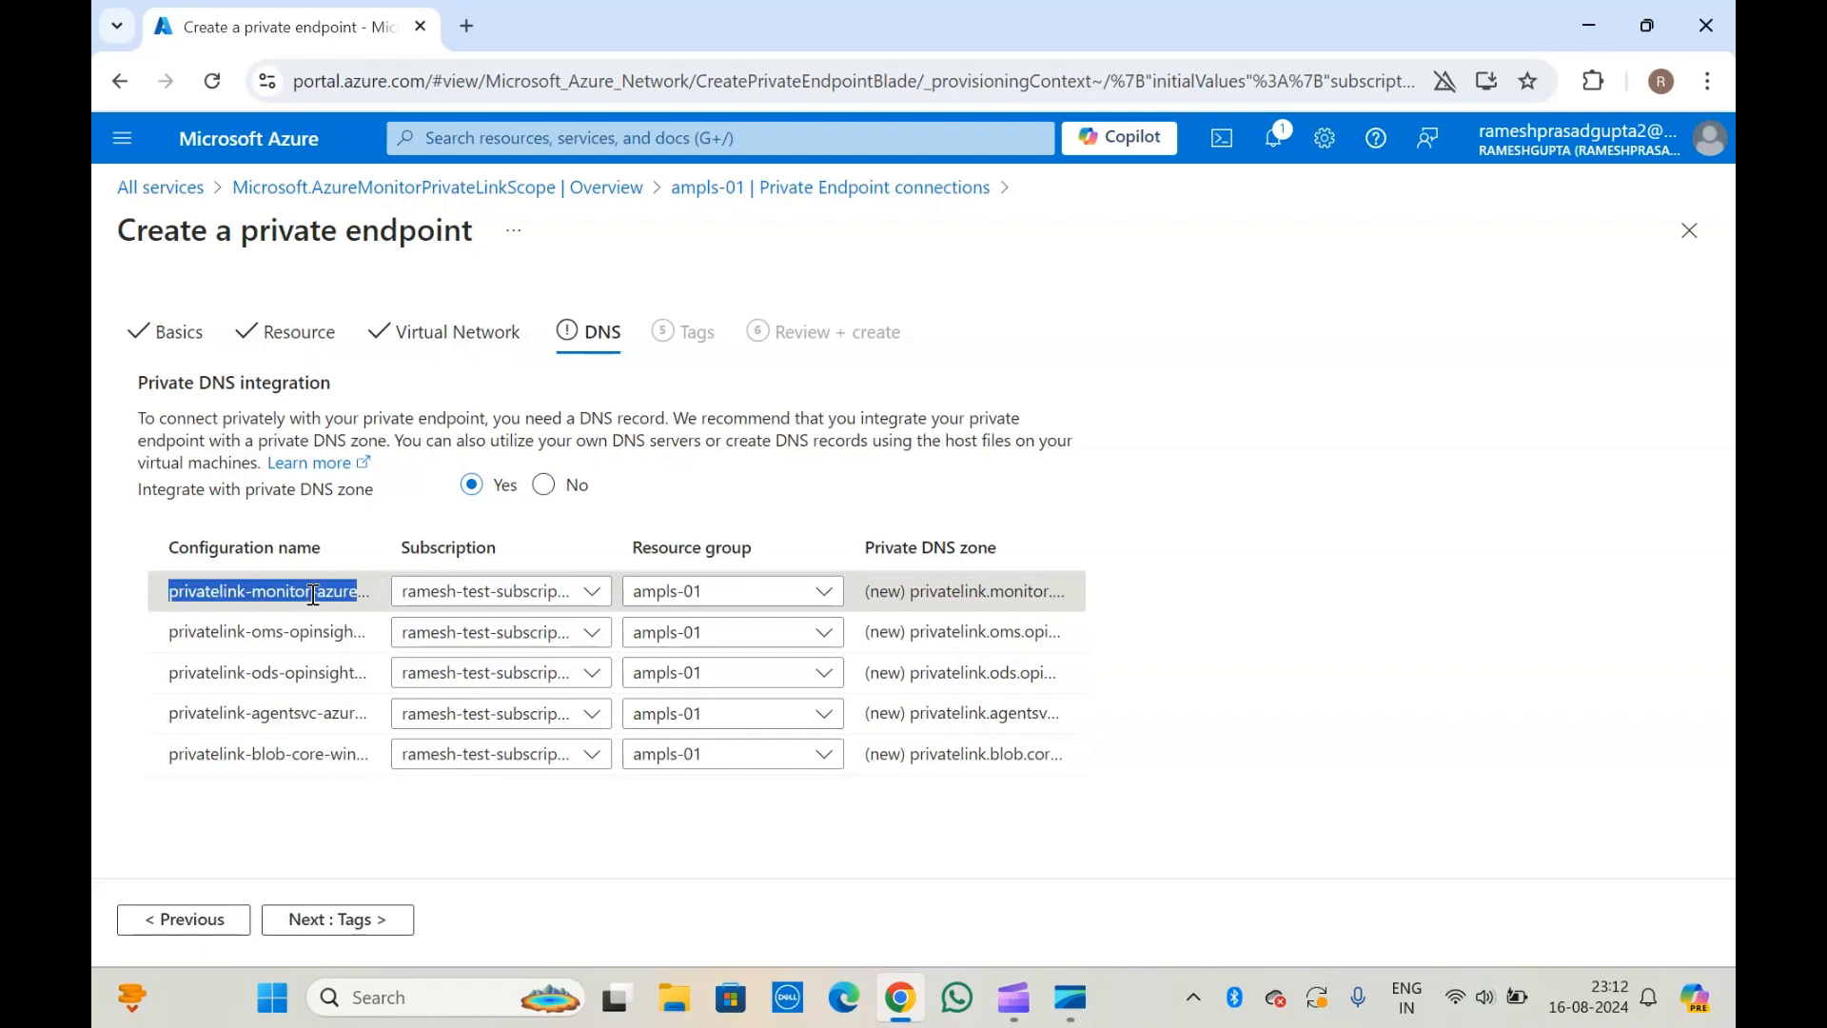
pyautogui.tripleClick(984, 590)
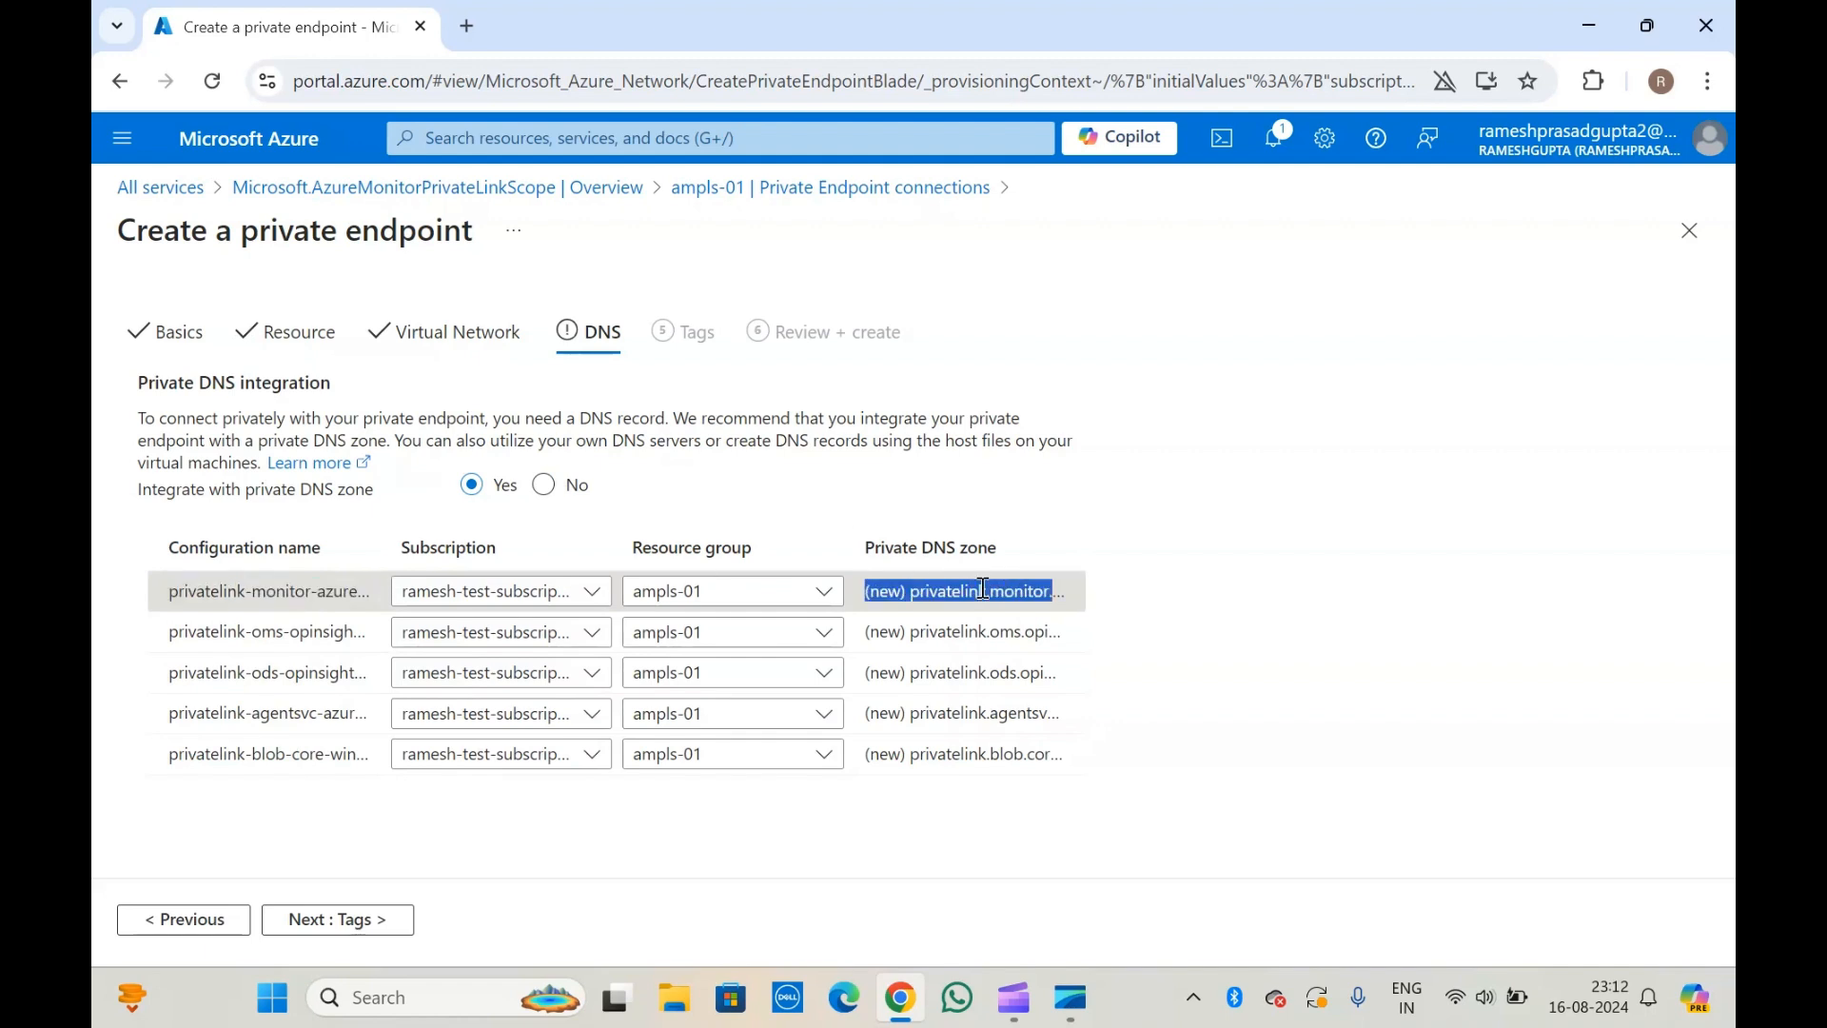
pyautogui.click(950, 632)
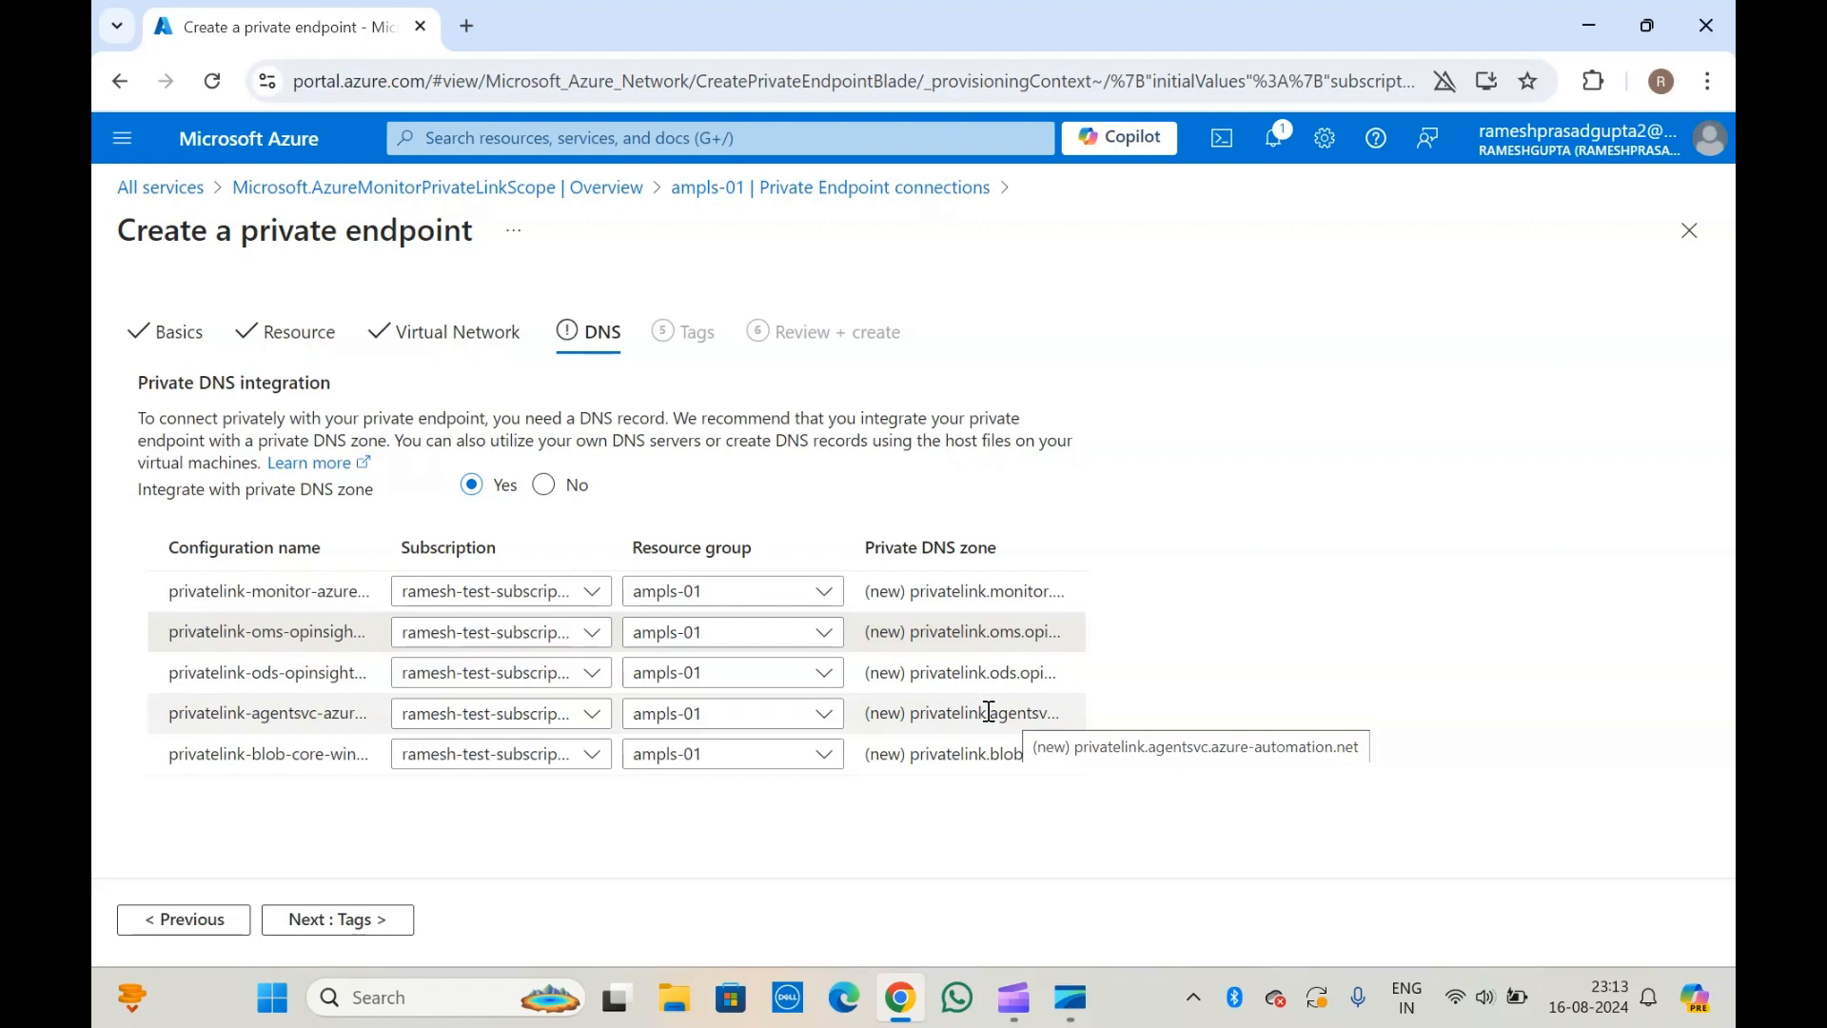
pyautogui.click(955, 752)
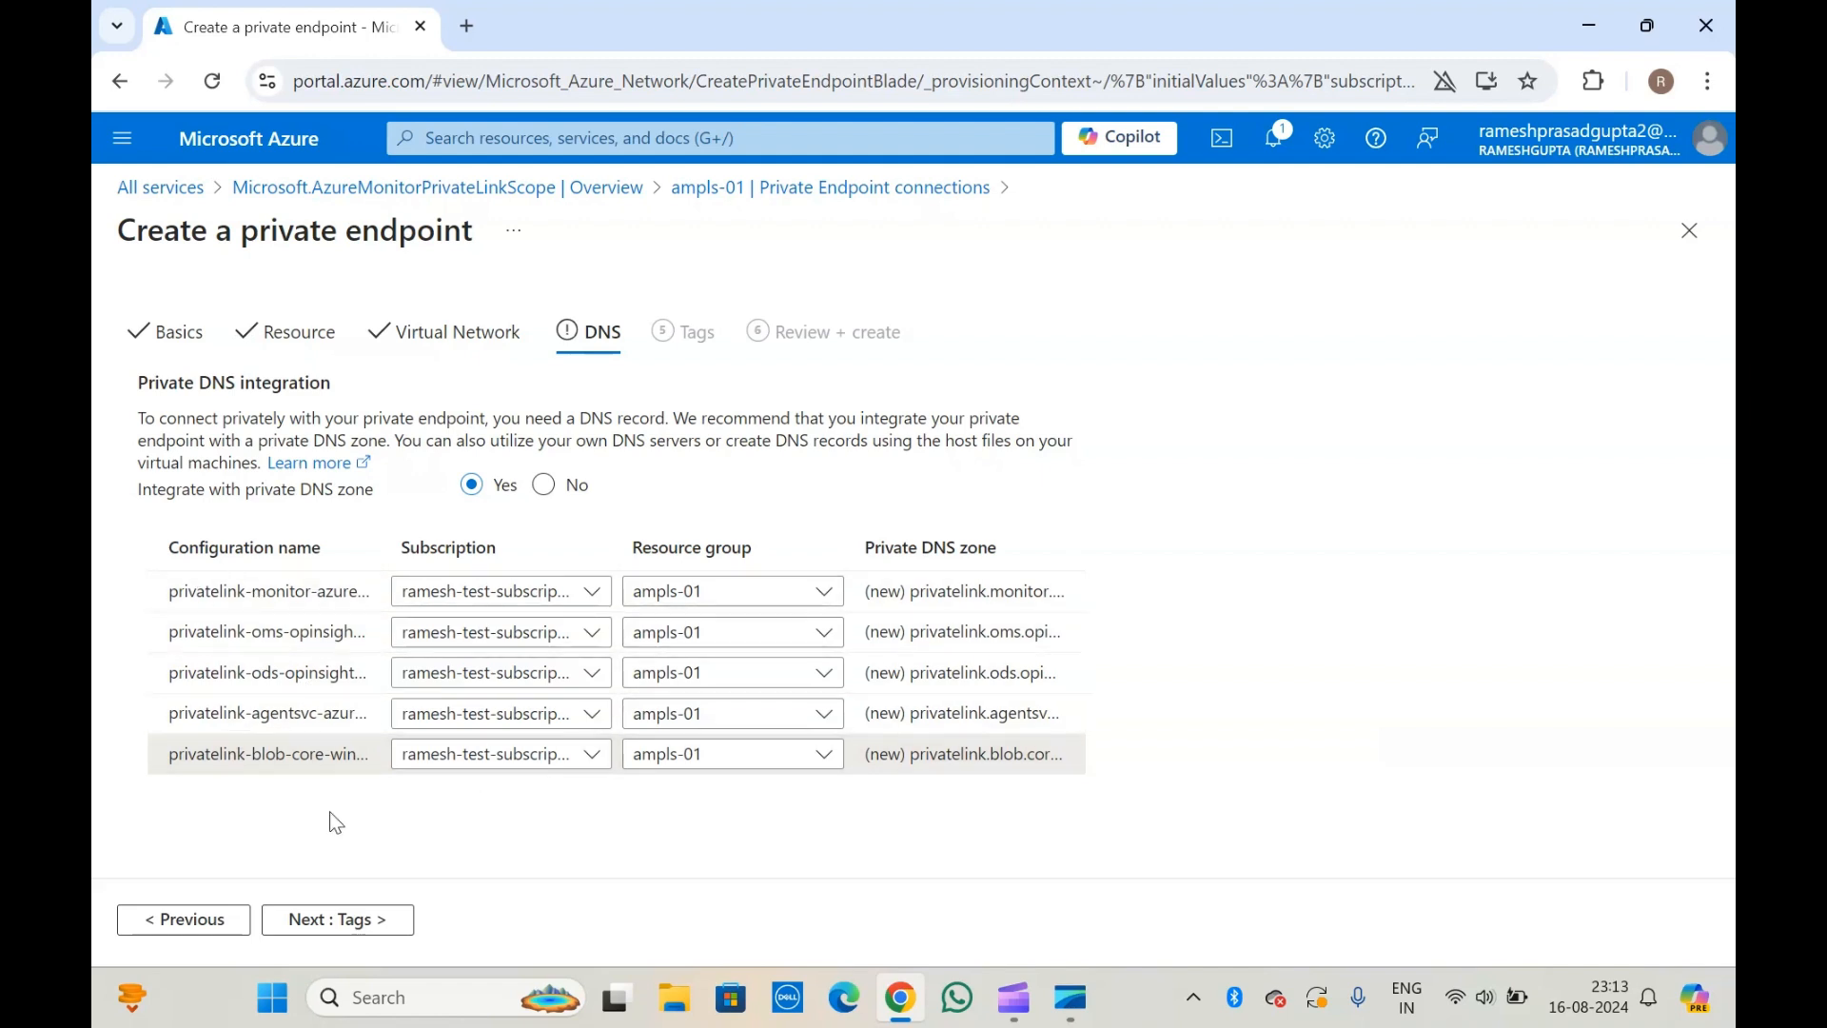
pyautogui.click(921, 591)
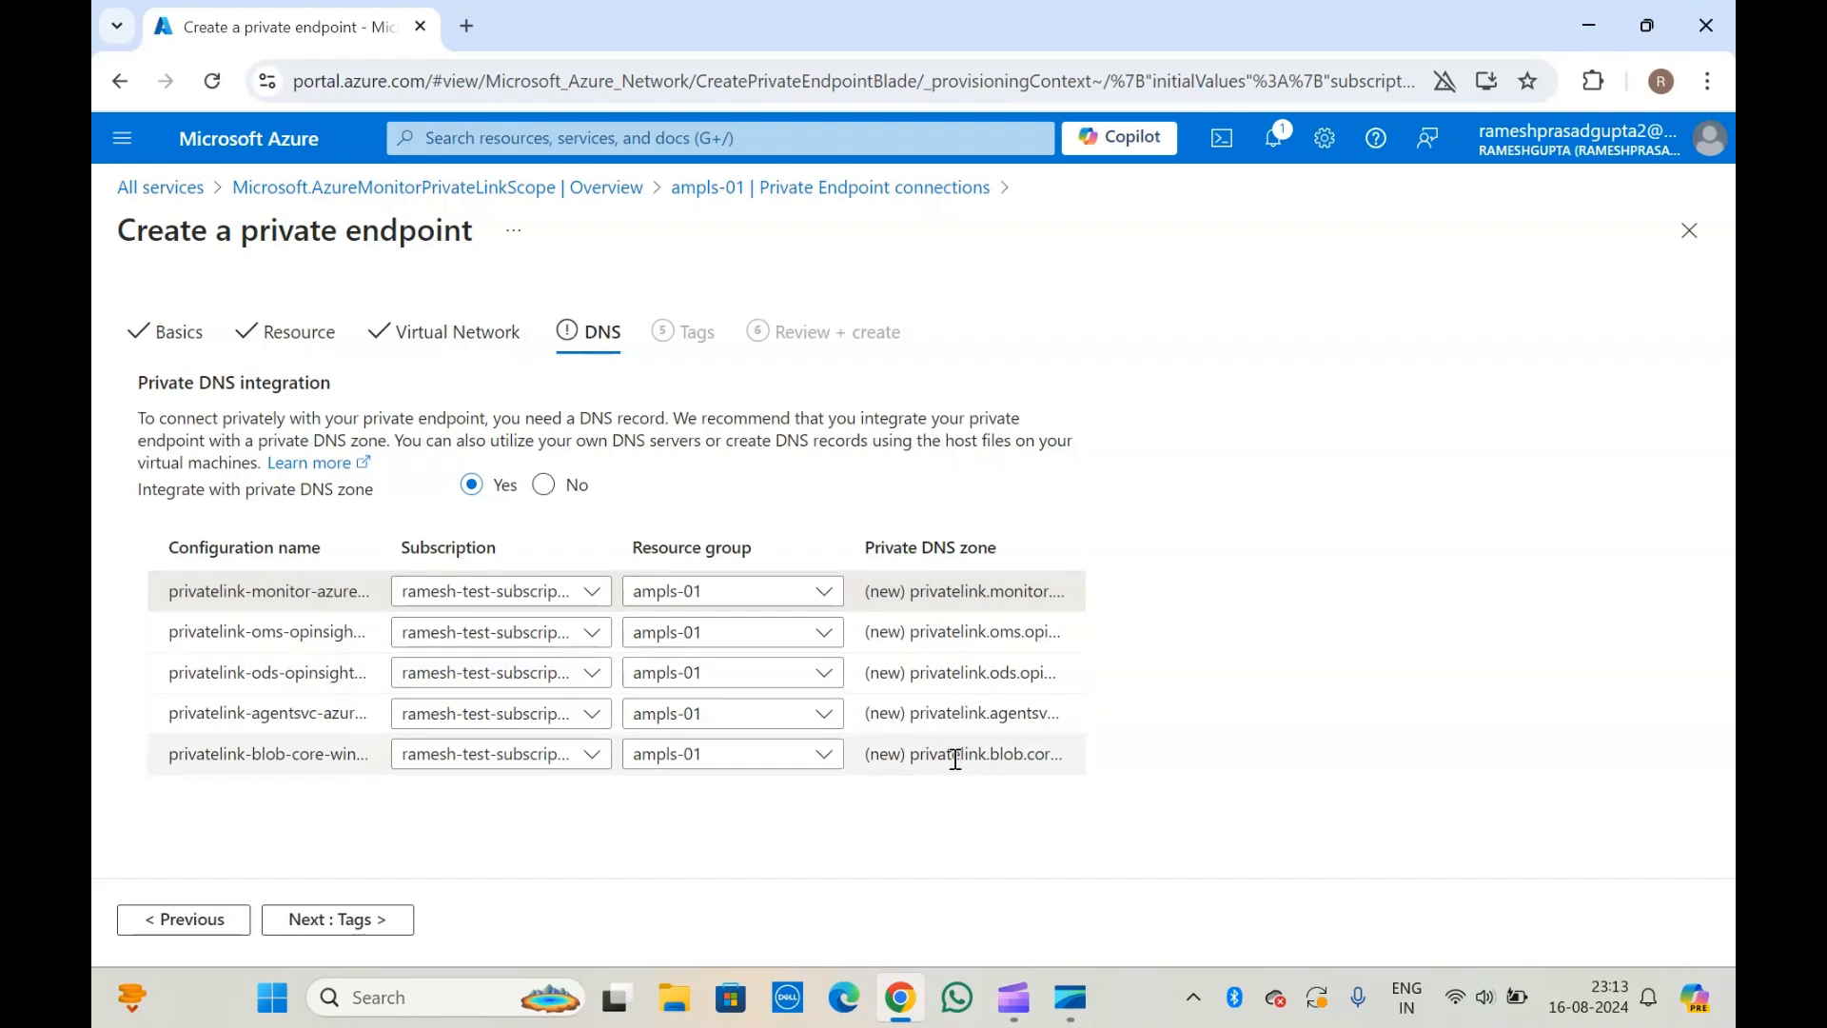
pyautogui.click(959, 709)
# Keep private DNS integration enabled, leave the tags empty, and create the private endpoint pvt-01 after reviewing its configuration.
pyautogui.click(336, 921)
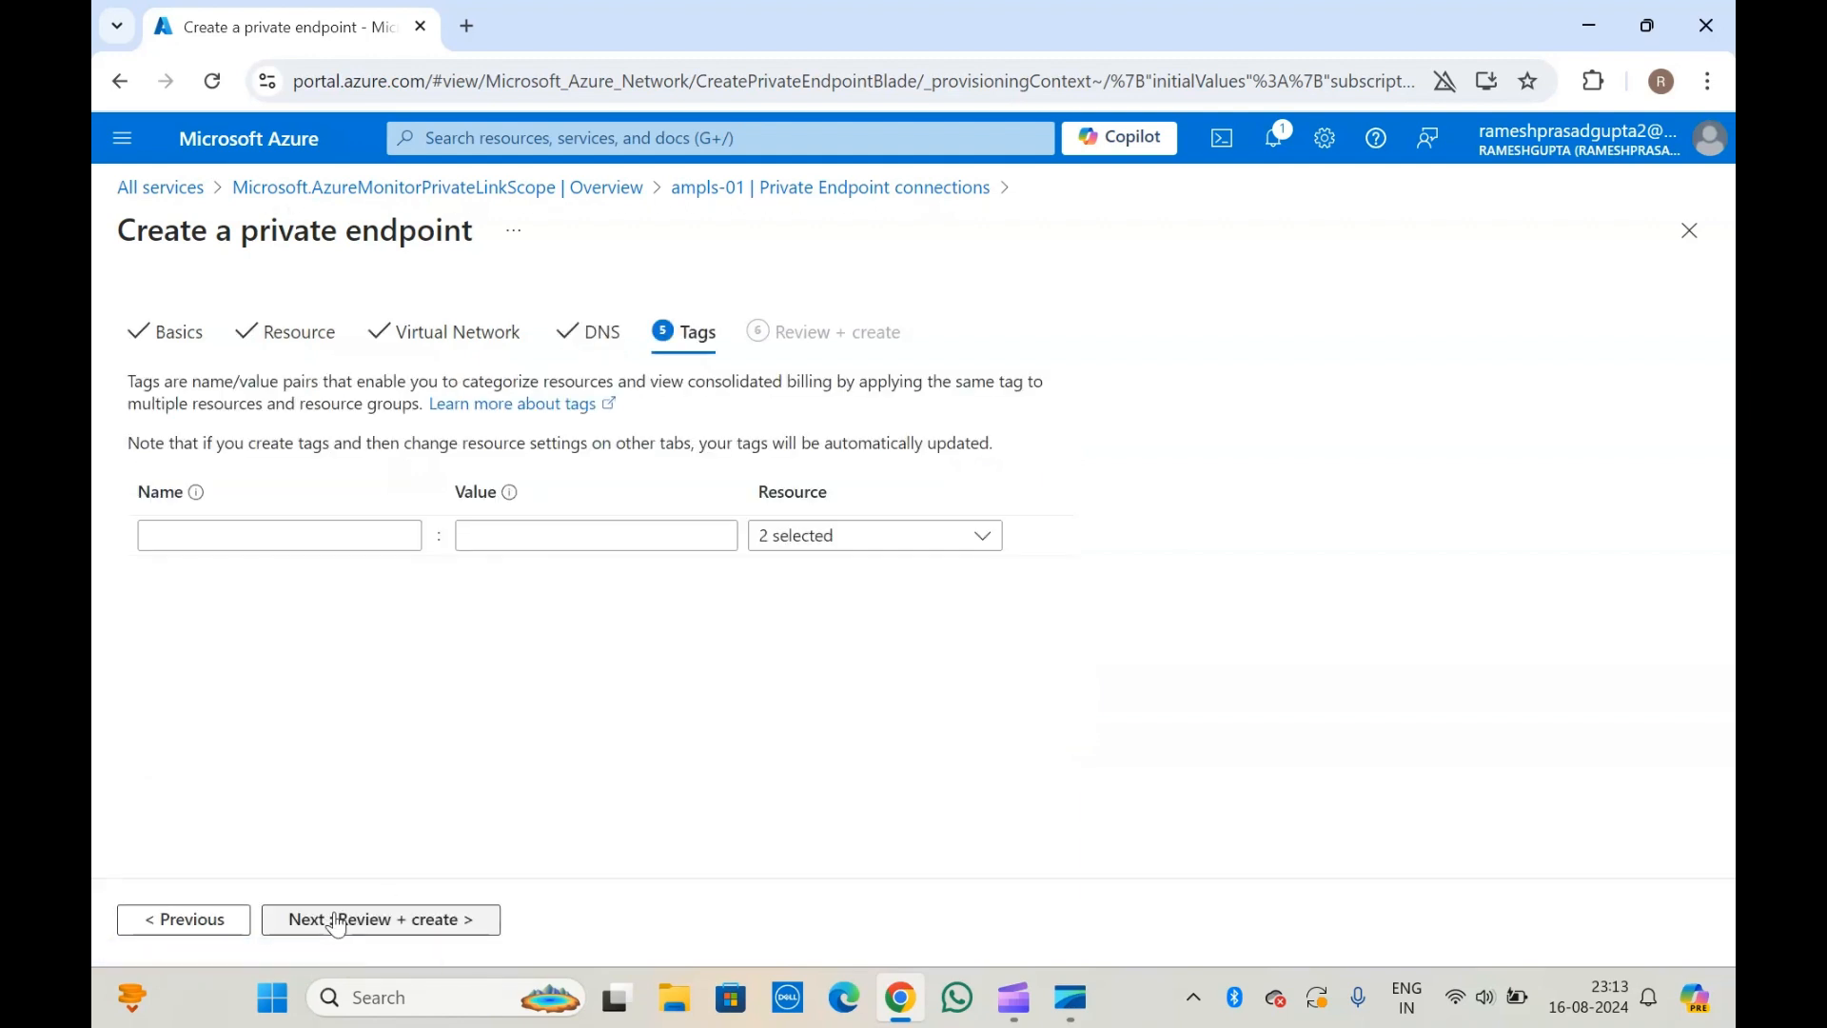
pyautogui.click(376, 921)
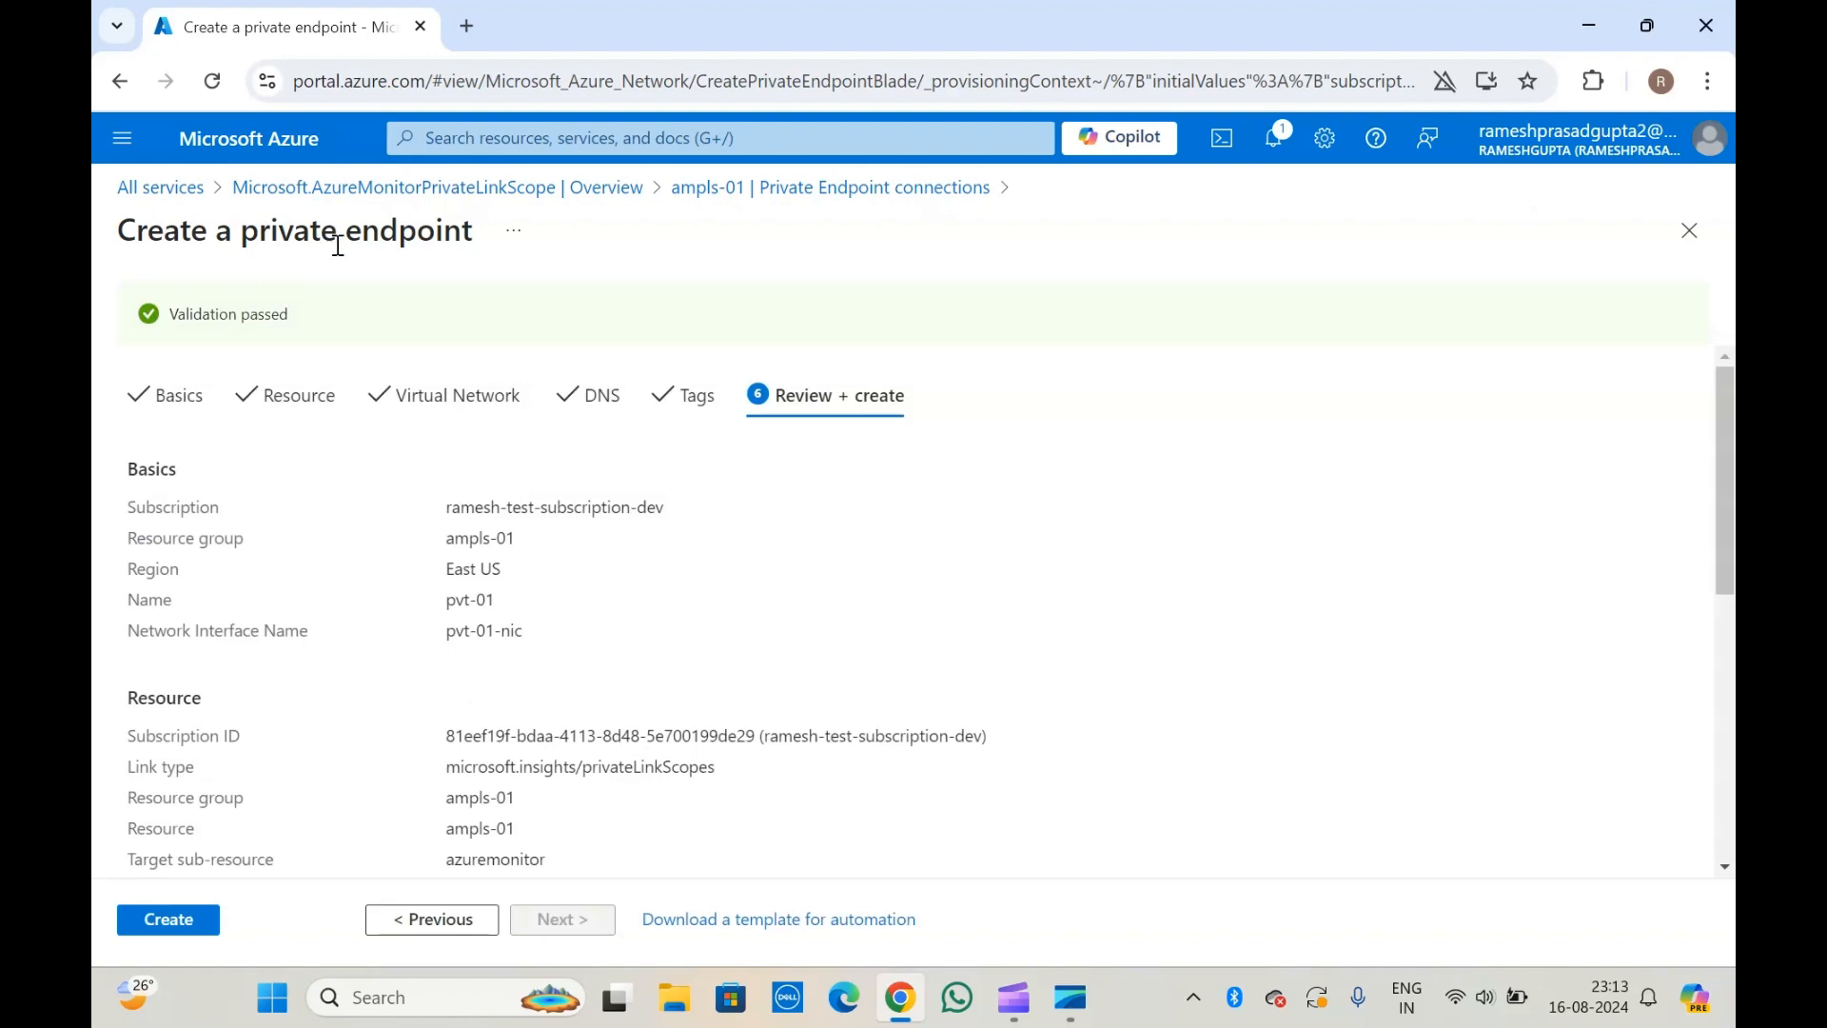
pyautogui.click(165, 919)
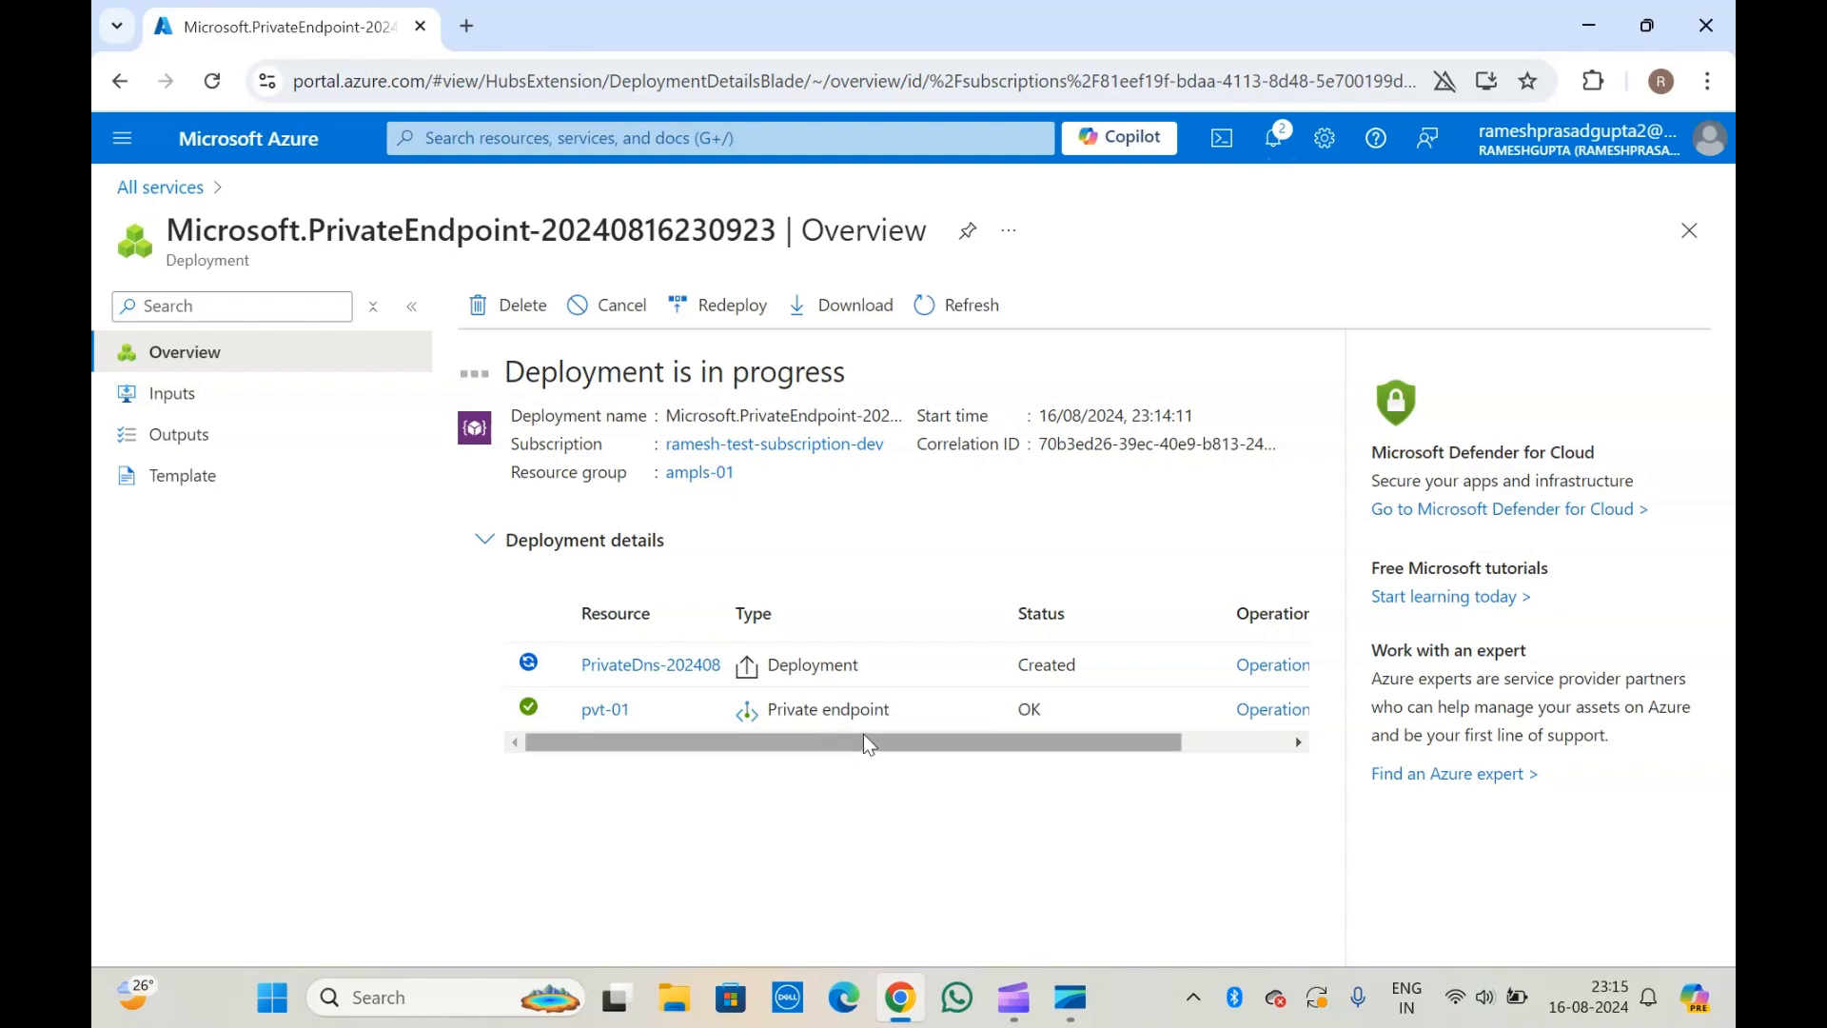
# Widen the resource column to read the deployment details, and open the deployed private endpoint once deployment completes.
pyautogui.moveTo(724, 628); pyautogui.dragTo(942, 638)
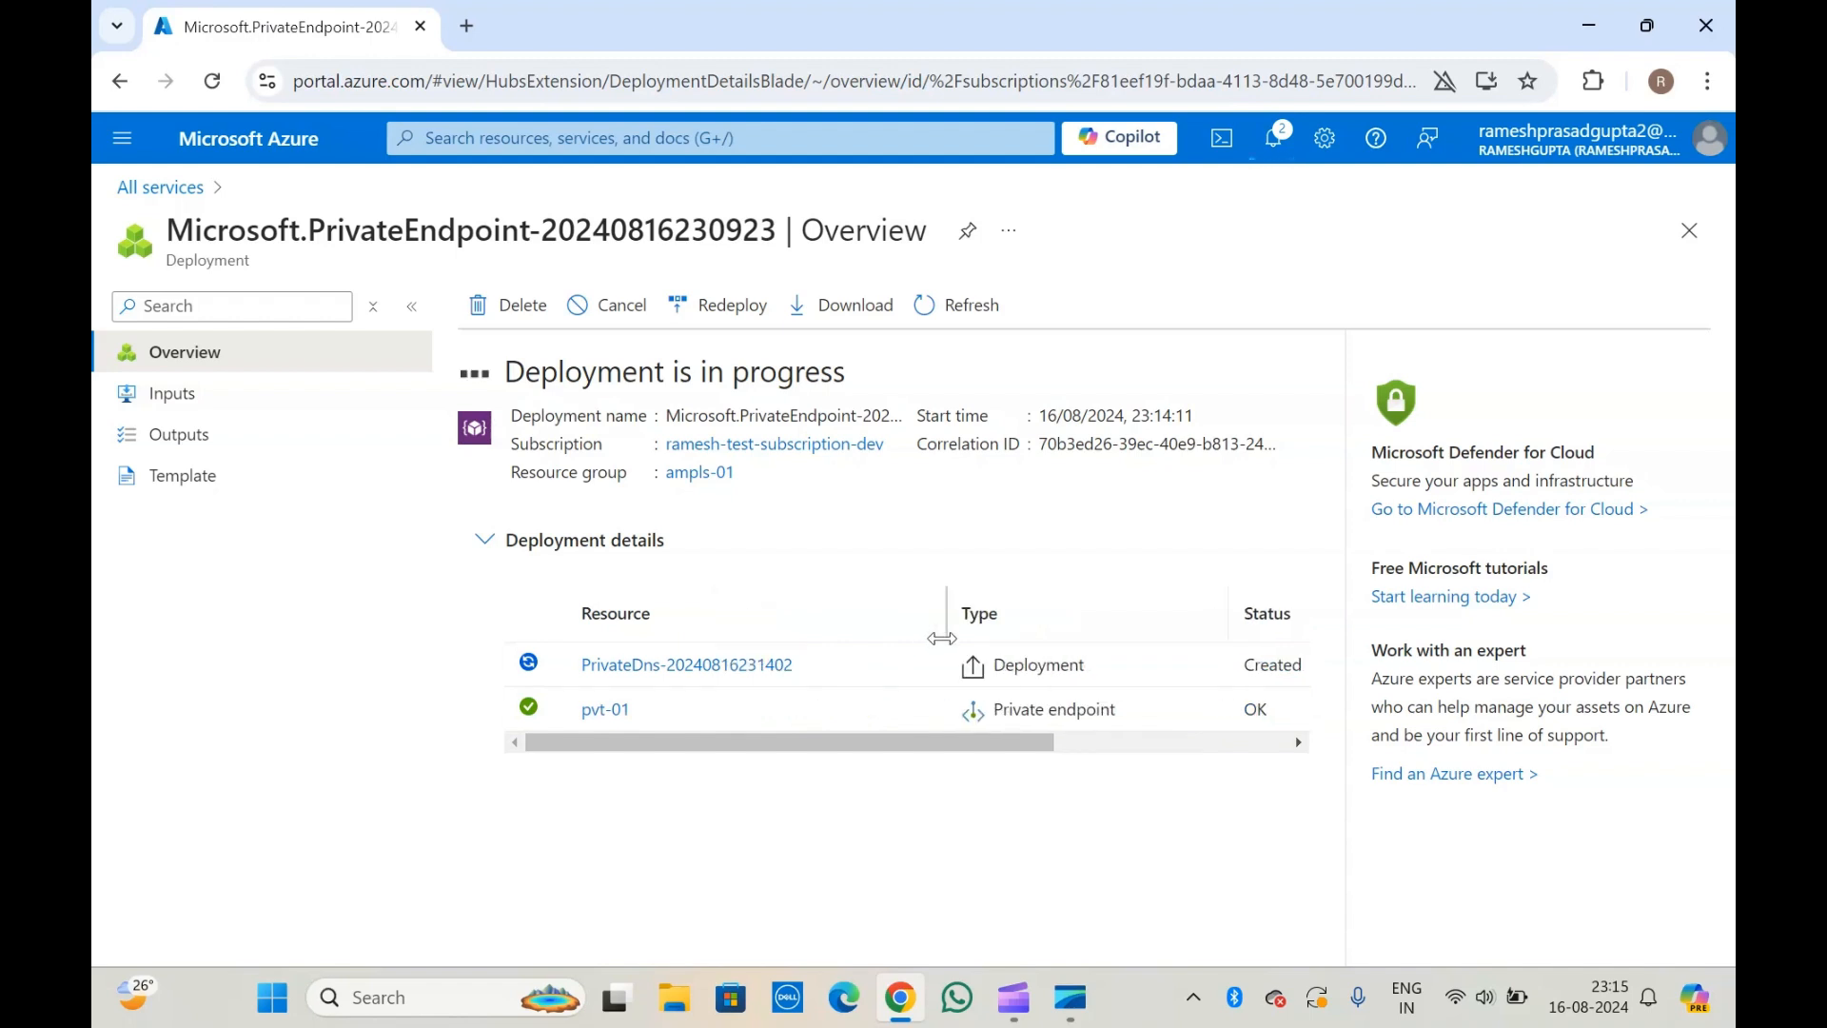
pyautogui.moveTo(677, 664)
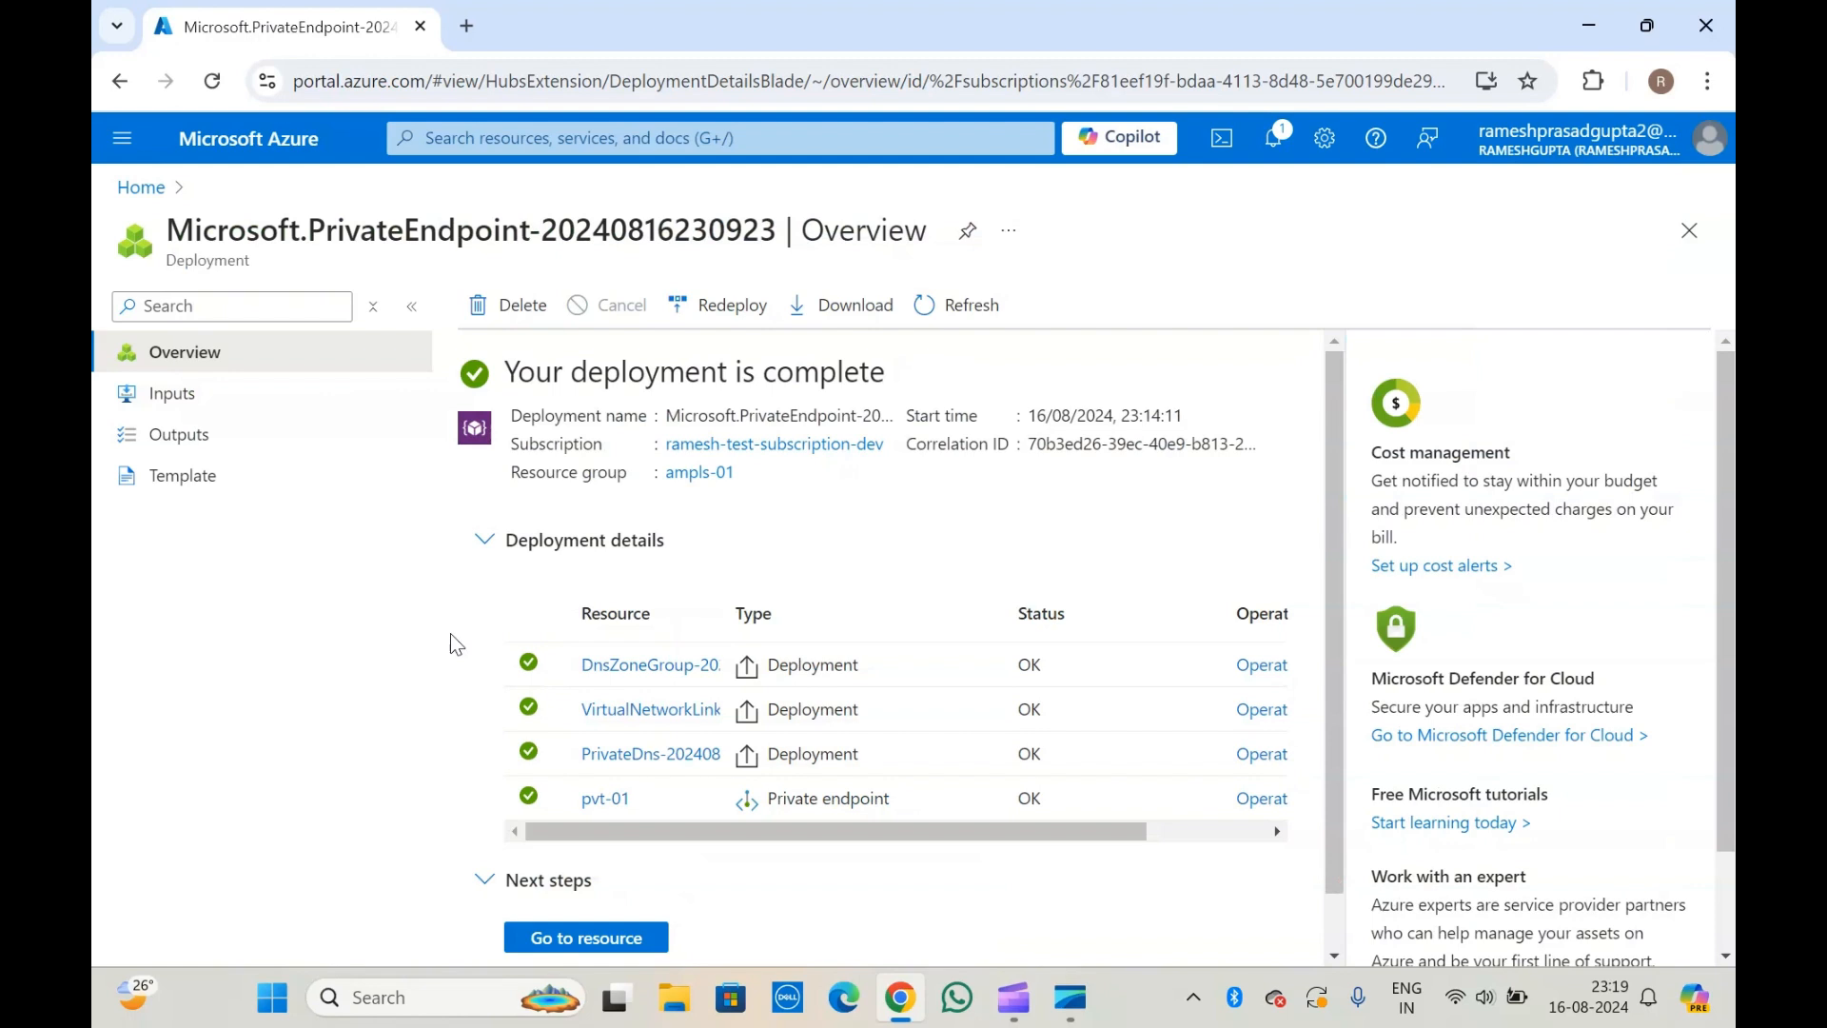
pyautogui.scroll(-1, 455, 644)
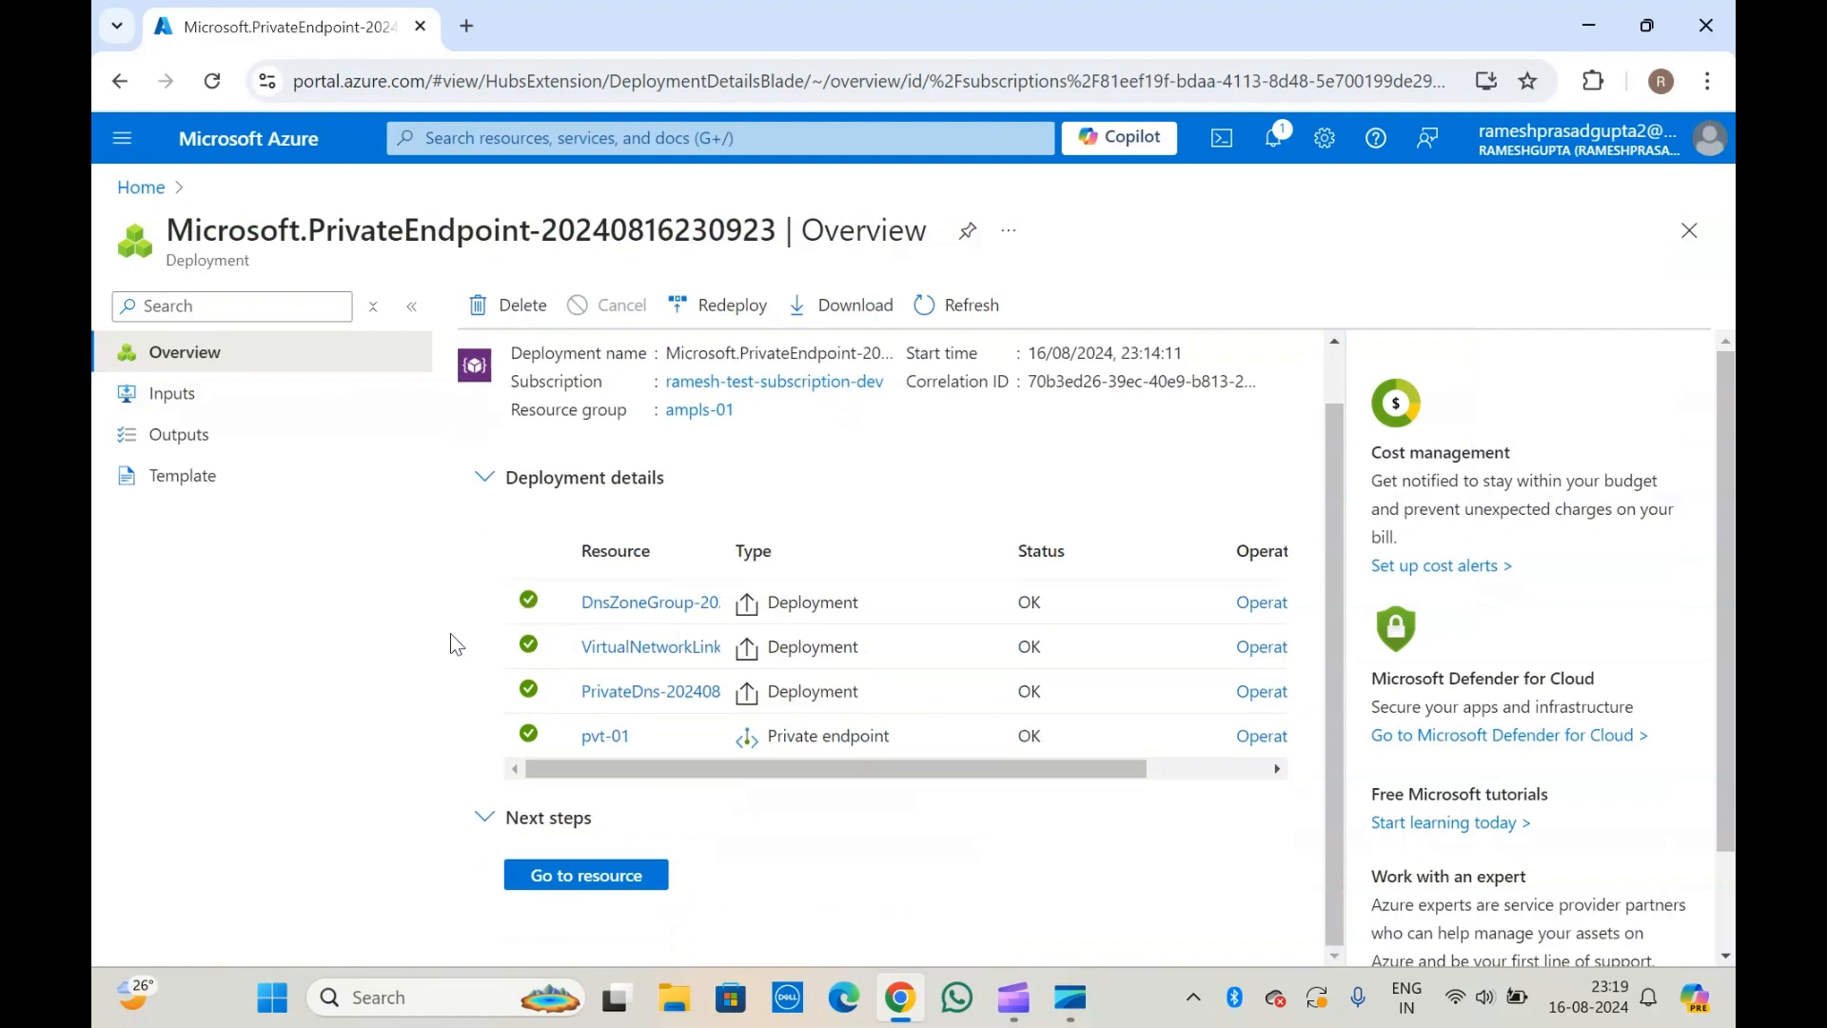
pyautogui.click(602, 874)
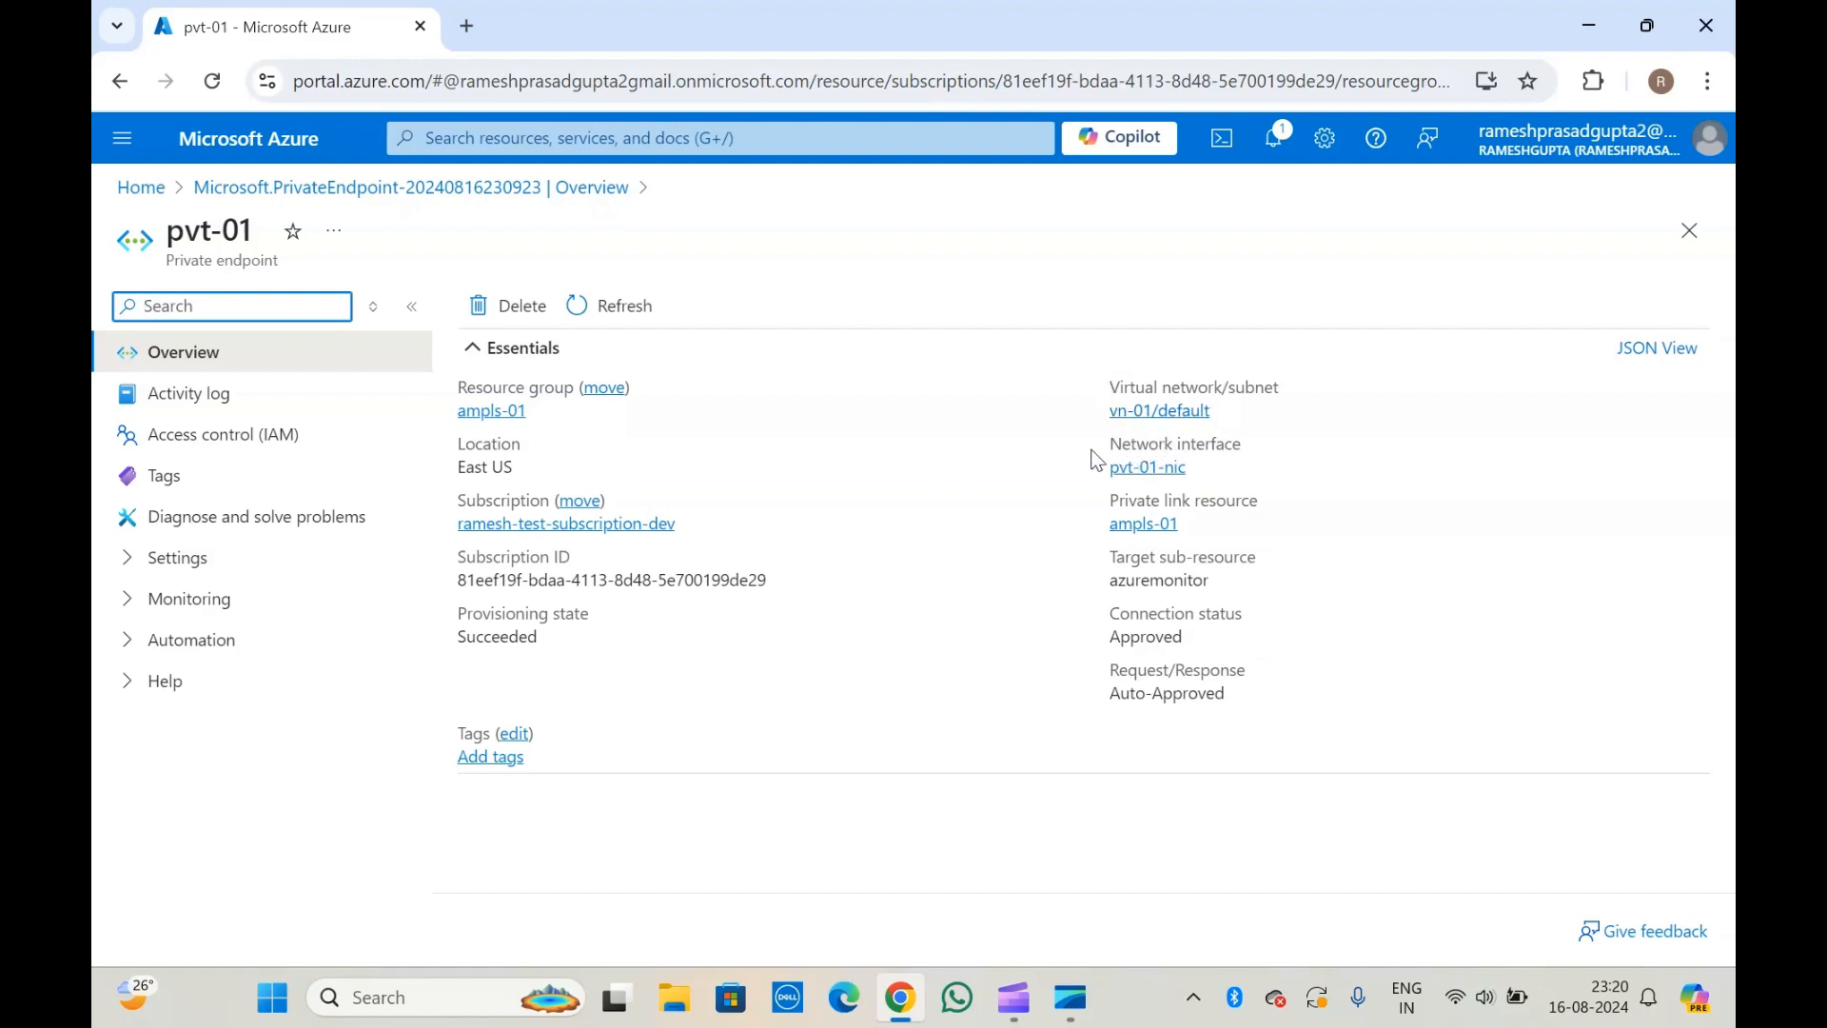
# Review the private link resource in the overview of pvt-01 and its application security group settings.
pyautogui.tripleClick(1178, 497)
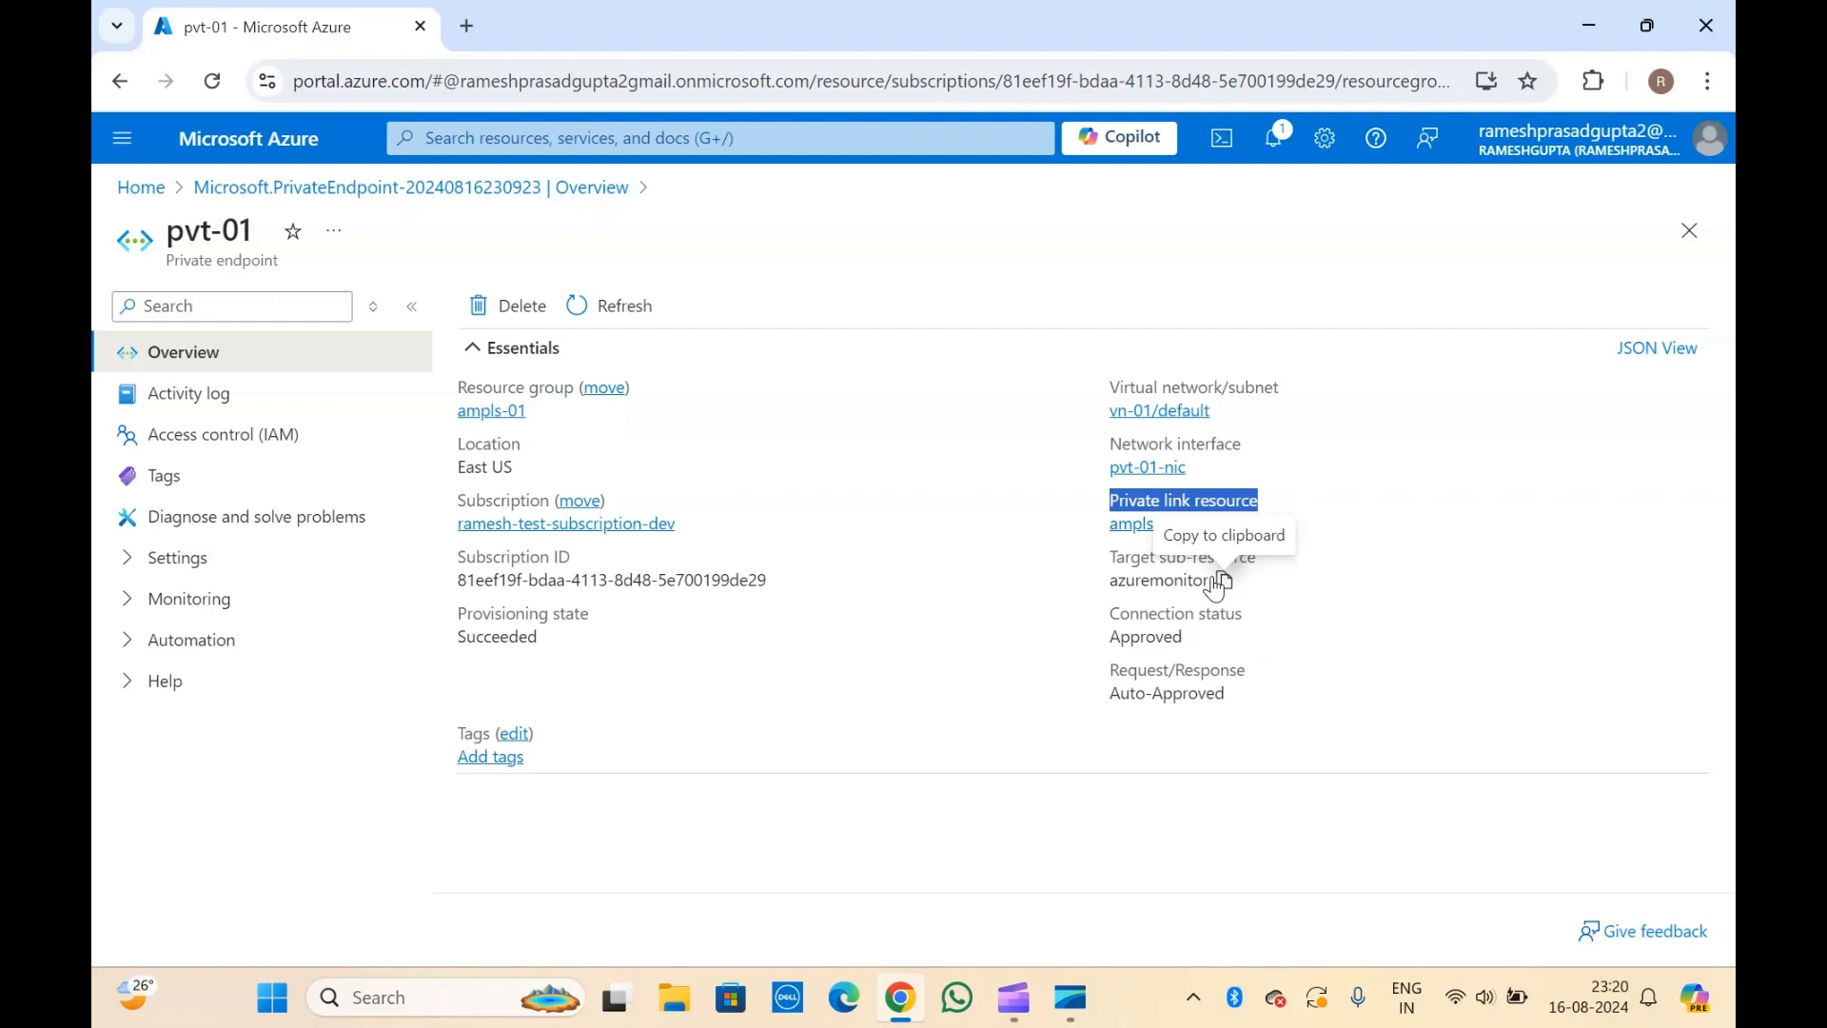
pyautogui.click(133, 563)
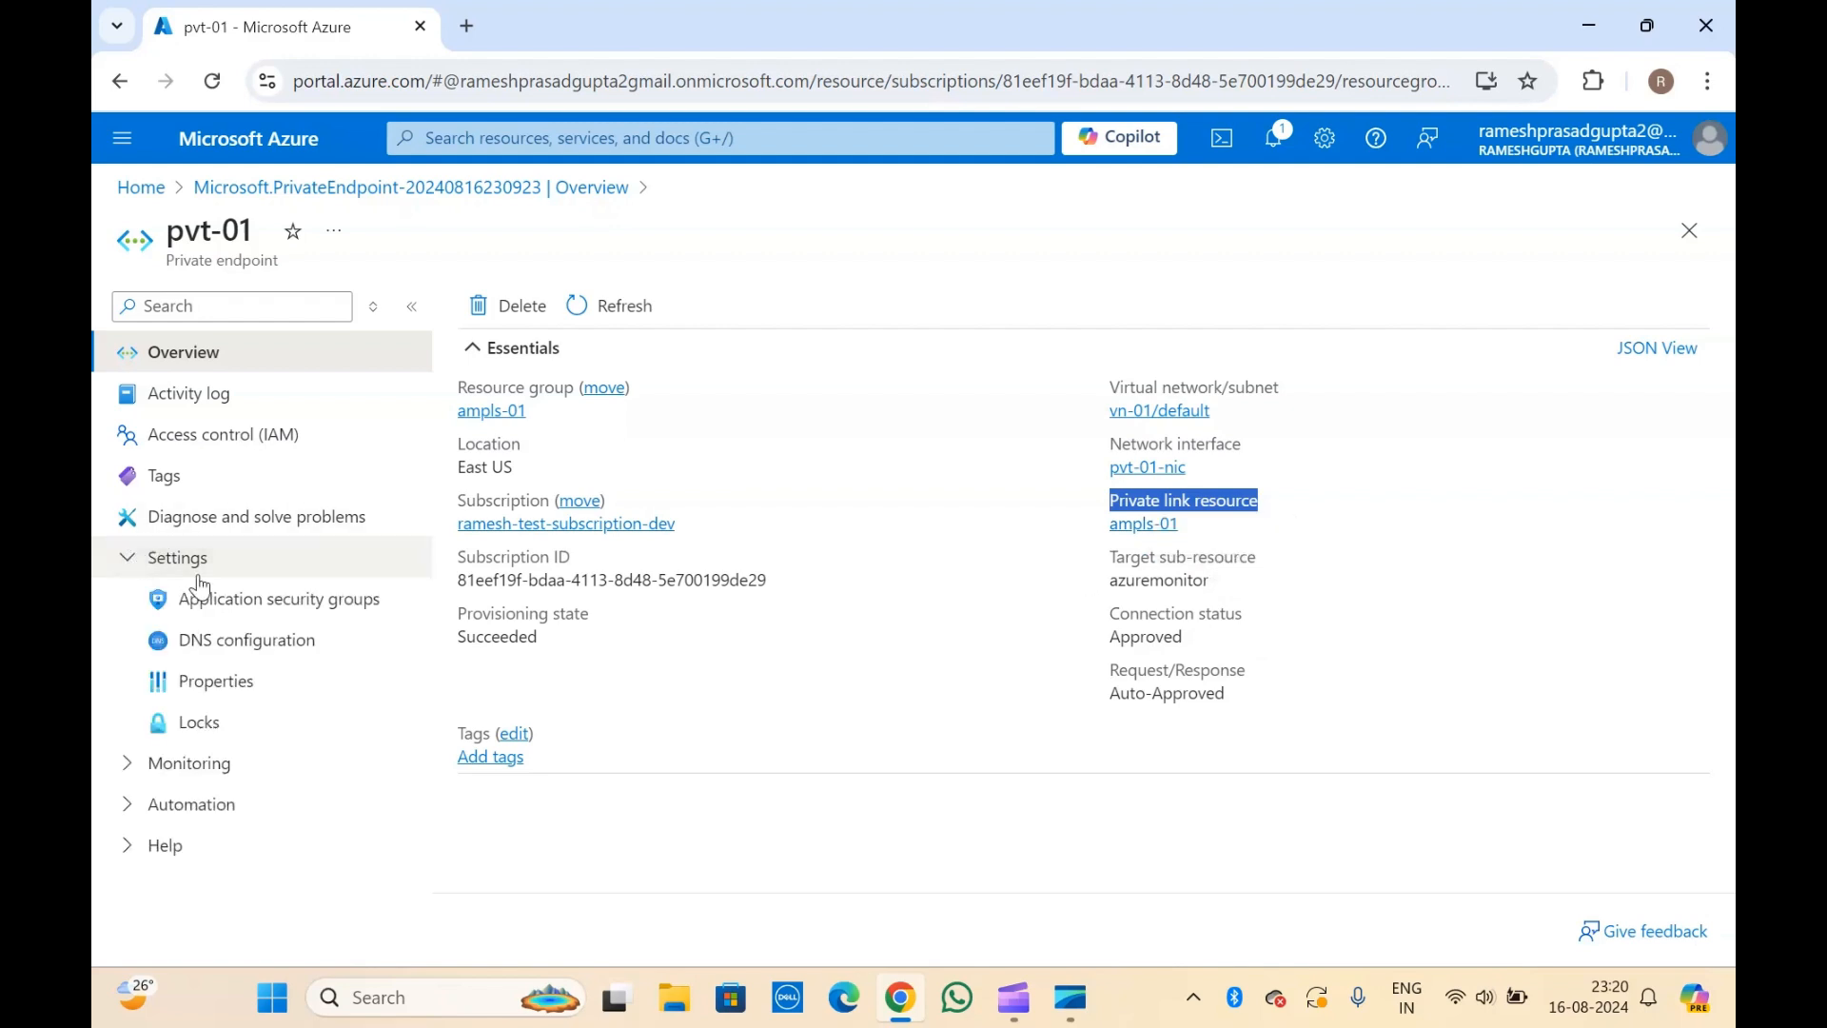
pyautogui.click(257, 608)
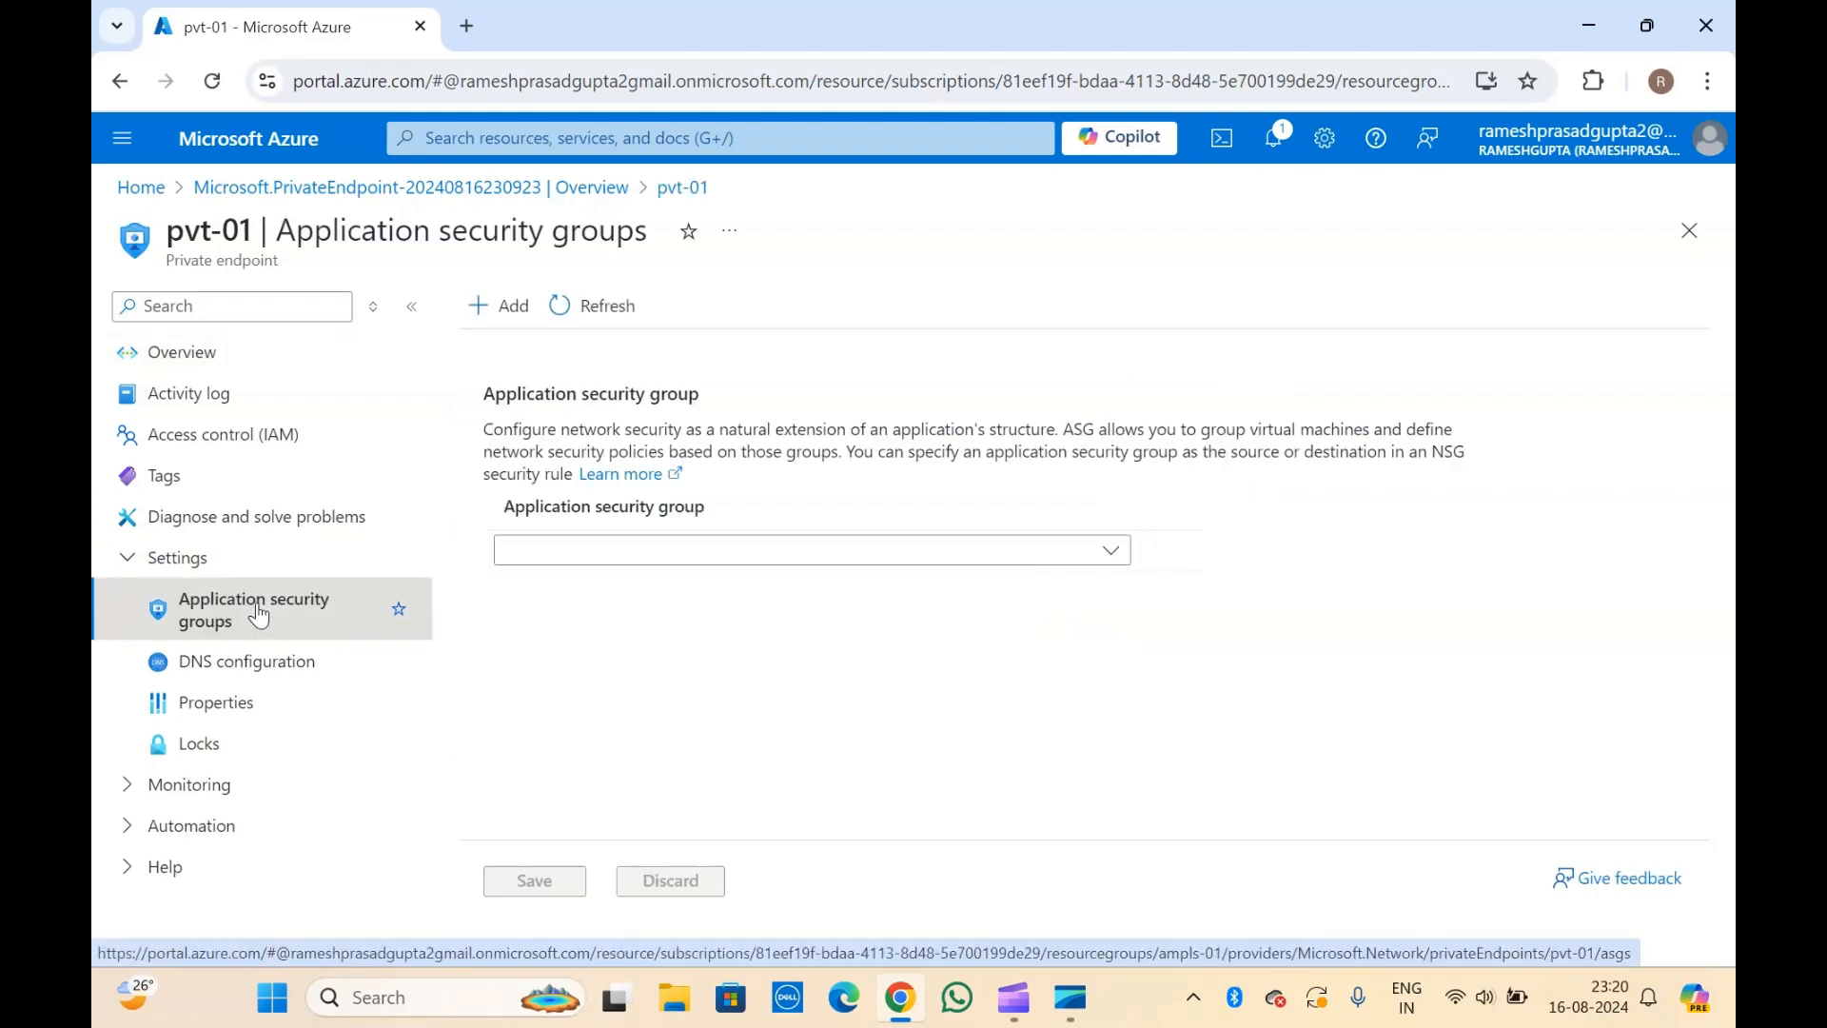
# Open the DNS configuration of pvt-01 and examine which private IP addresses its customer-visible FQDNs and private DNS zones map to.
pyautogui.click(245, 661)
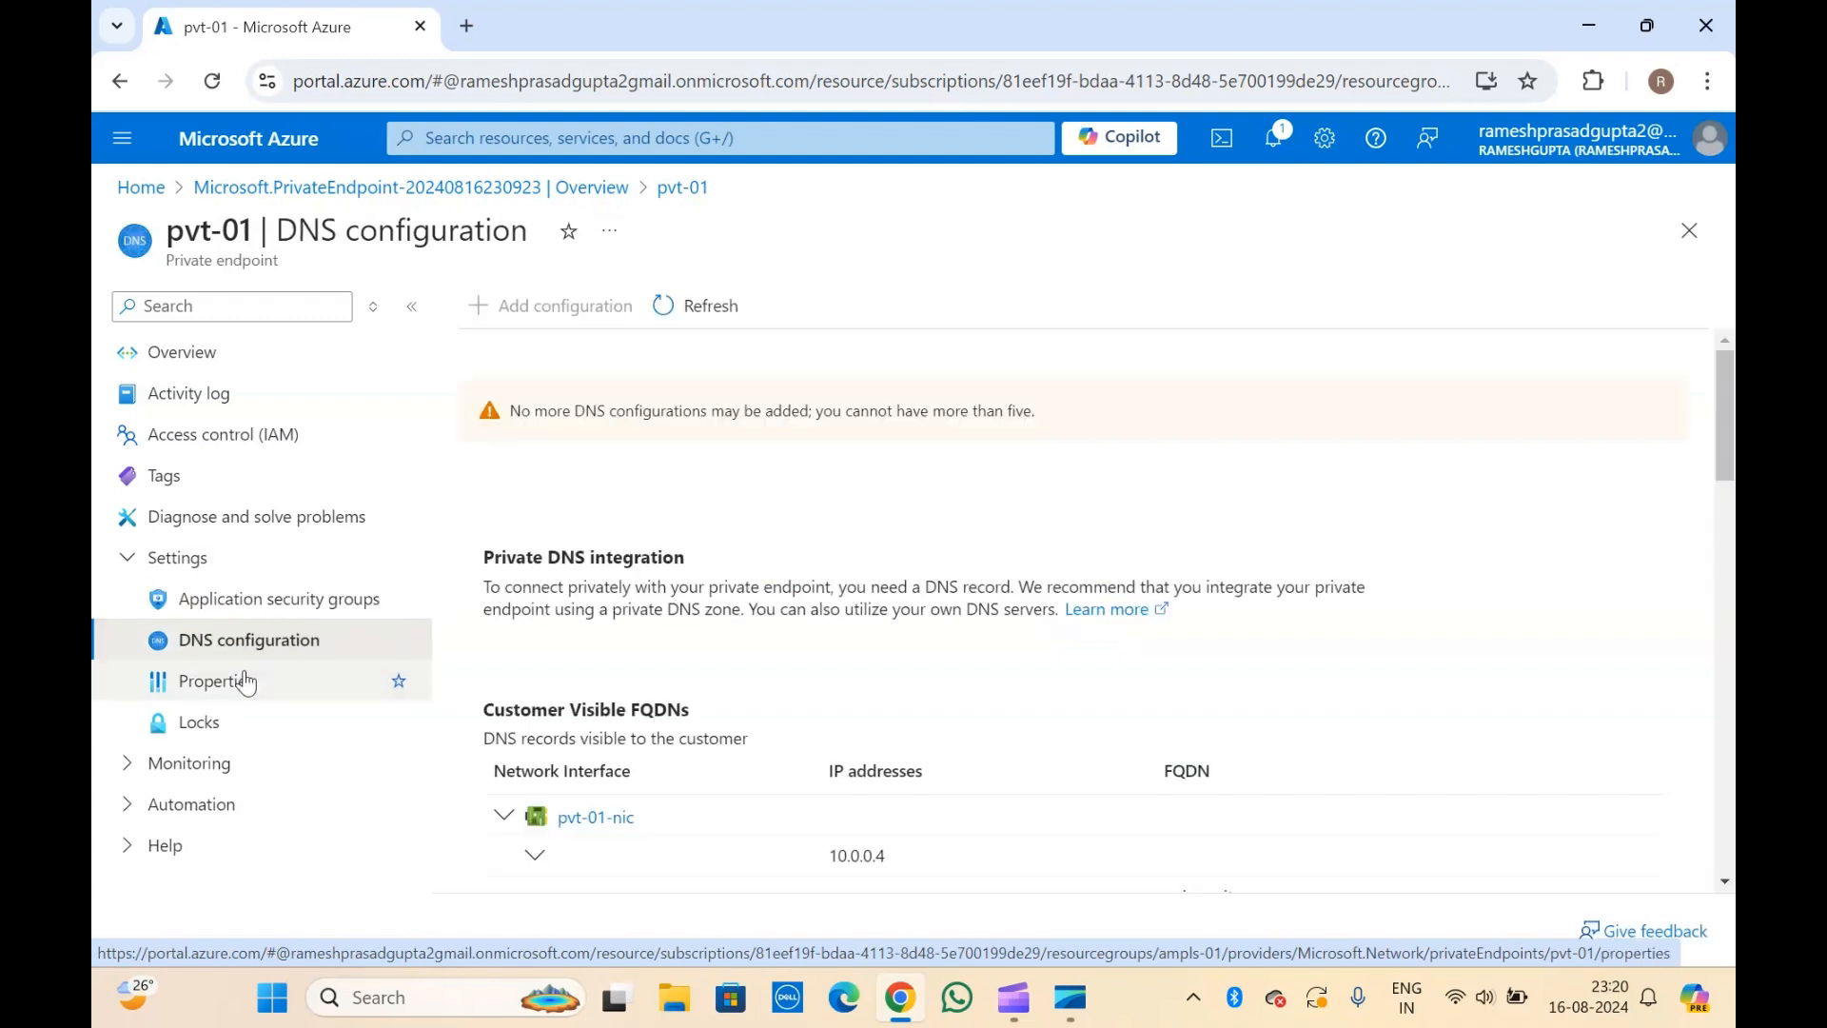
pyautogui.click(133, 763)
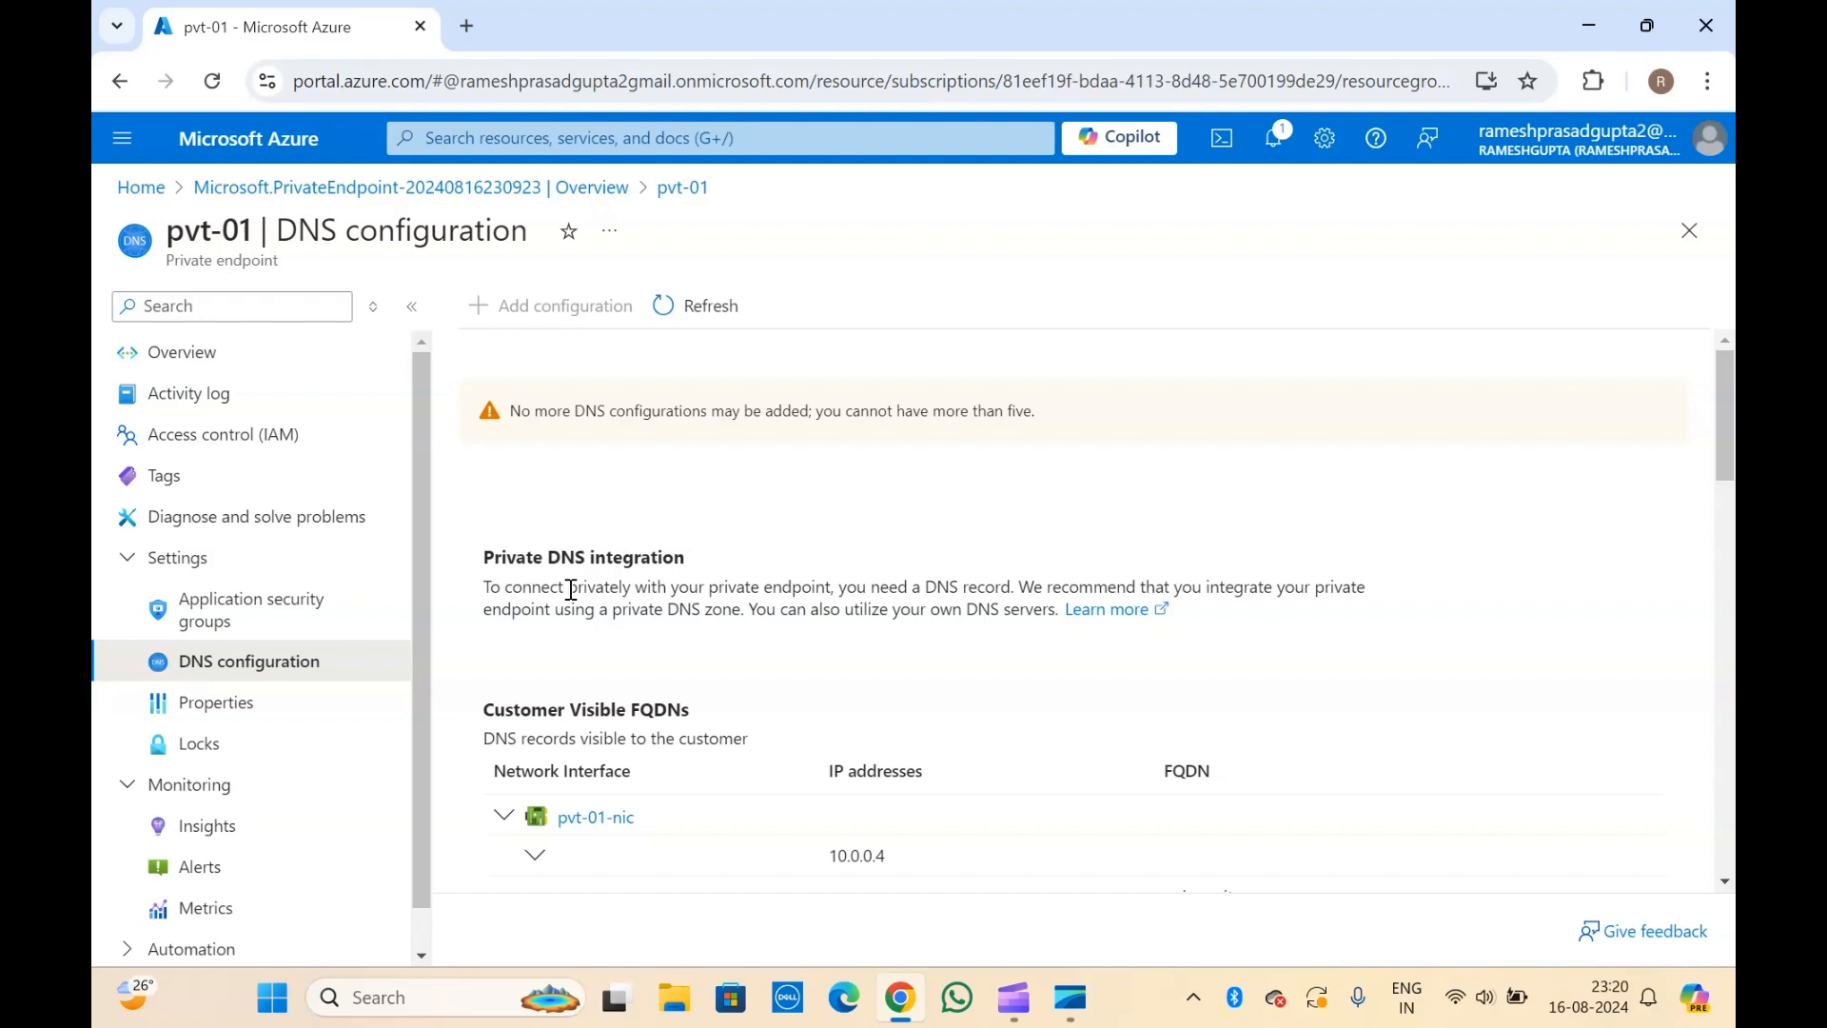
pyautogui.scroll(-3, 571, 590)
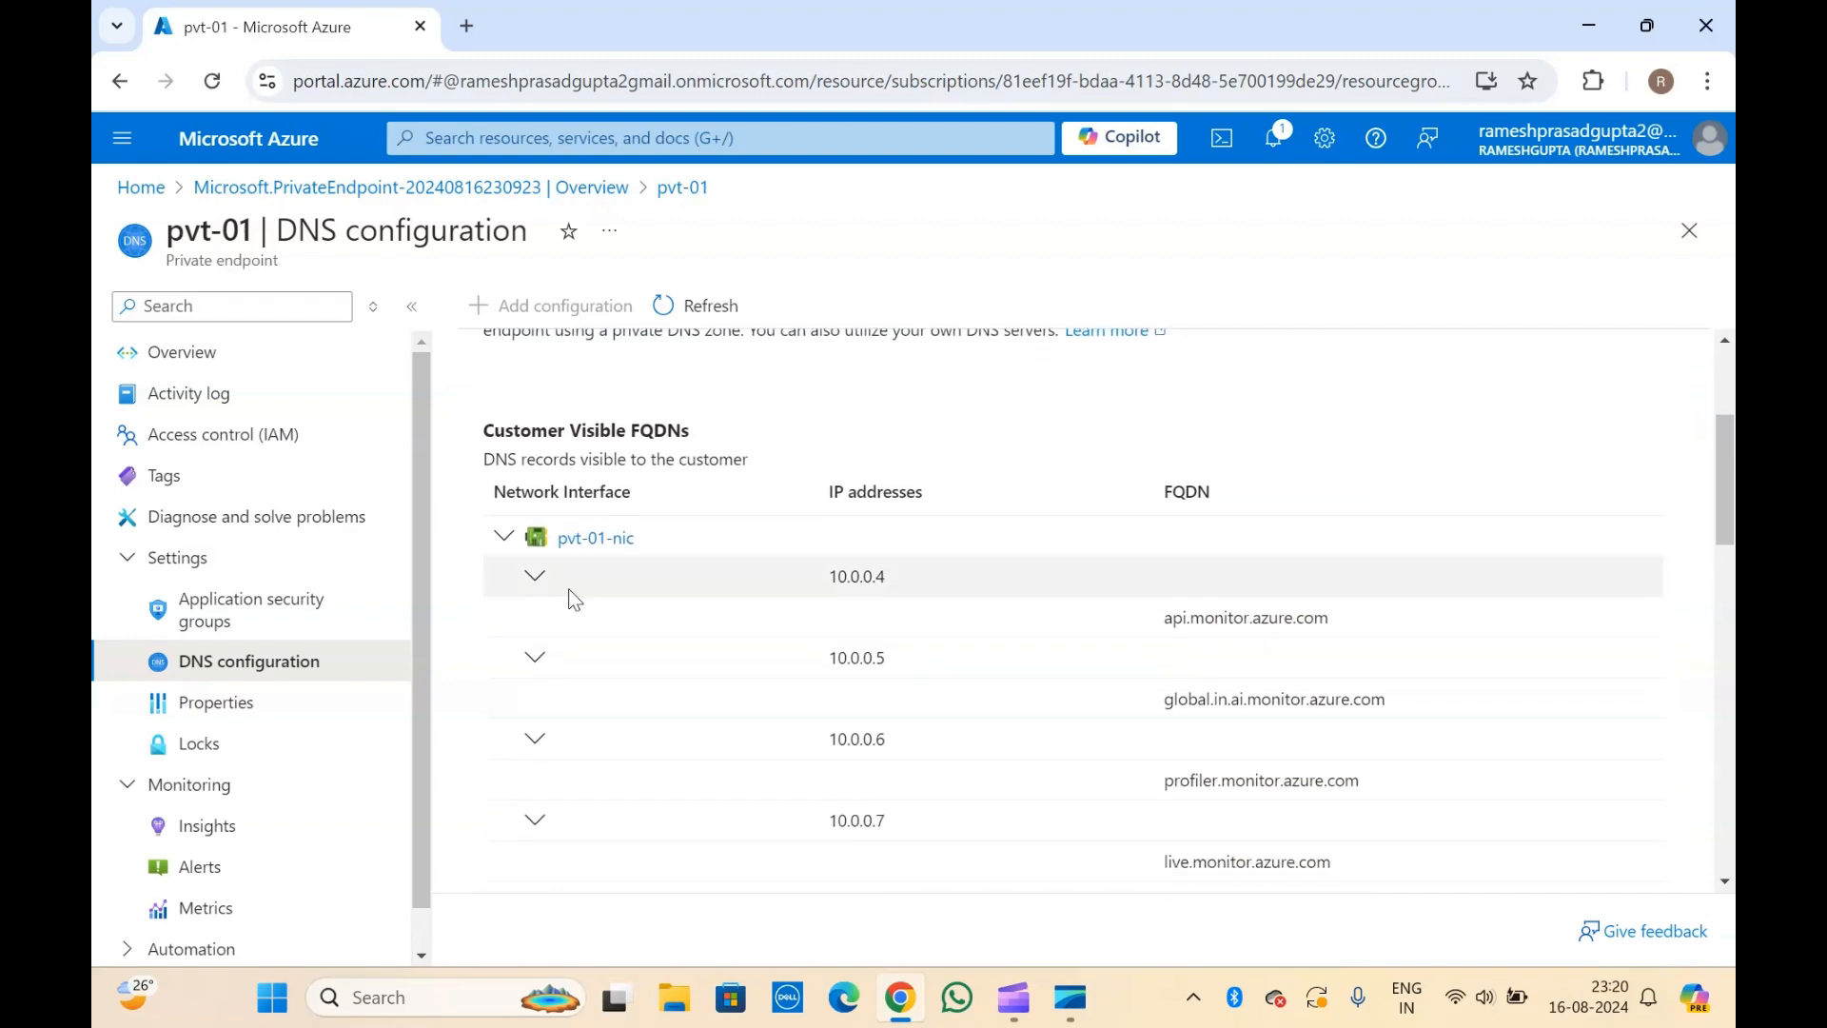
pyautogui.scroll(-4, 574, 598)
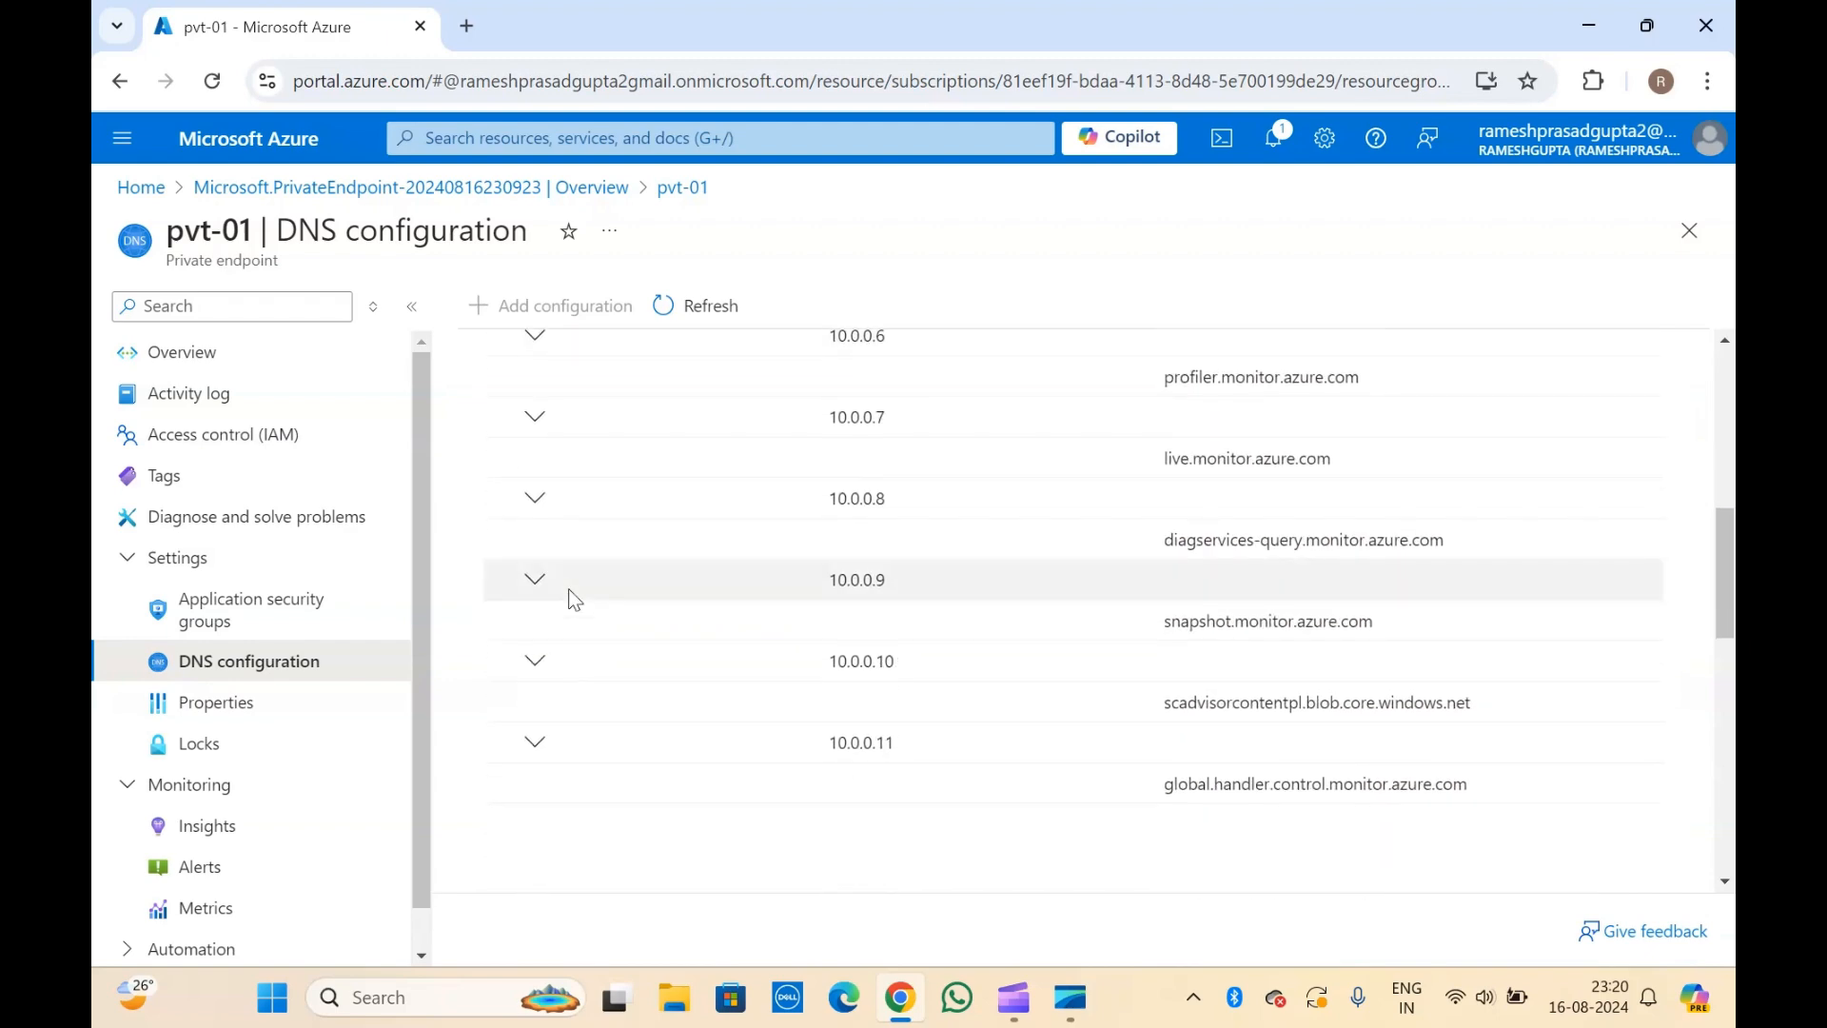
pyautogui.scroll(-5, 574, 597)
pyautogui.scroll(-2, 574, 600)
pyautogui.scroll(3, 572, 600)
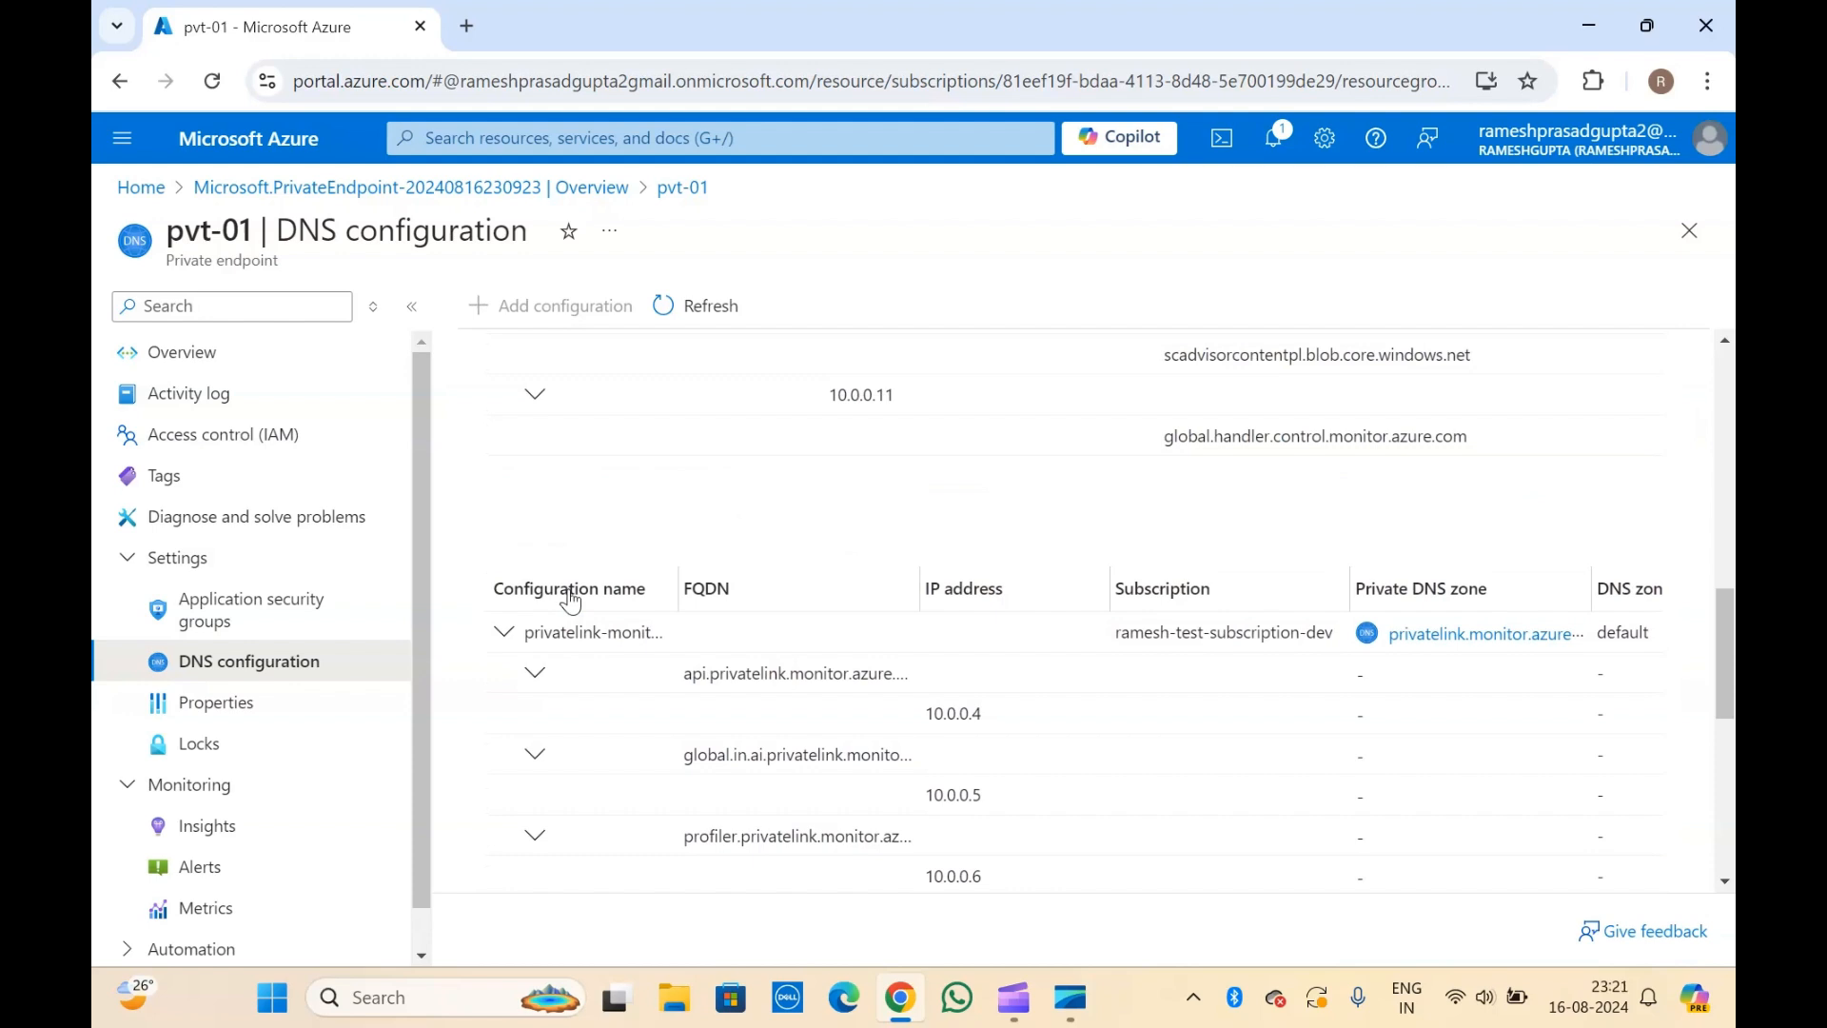
pyautogui.scroll(10, 571, 600)
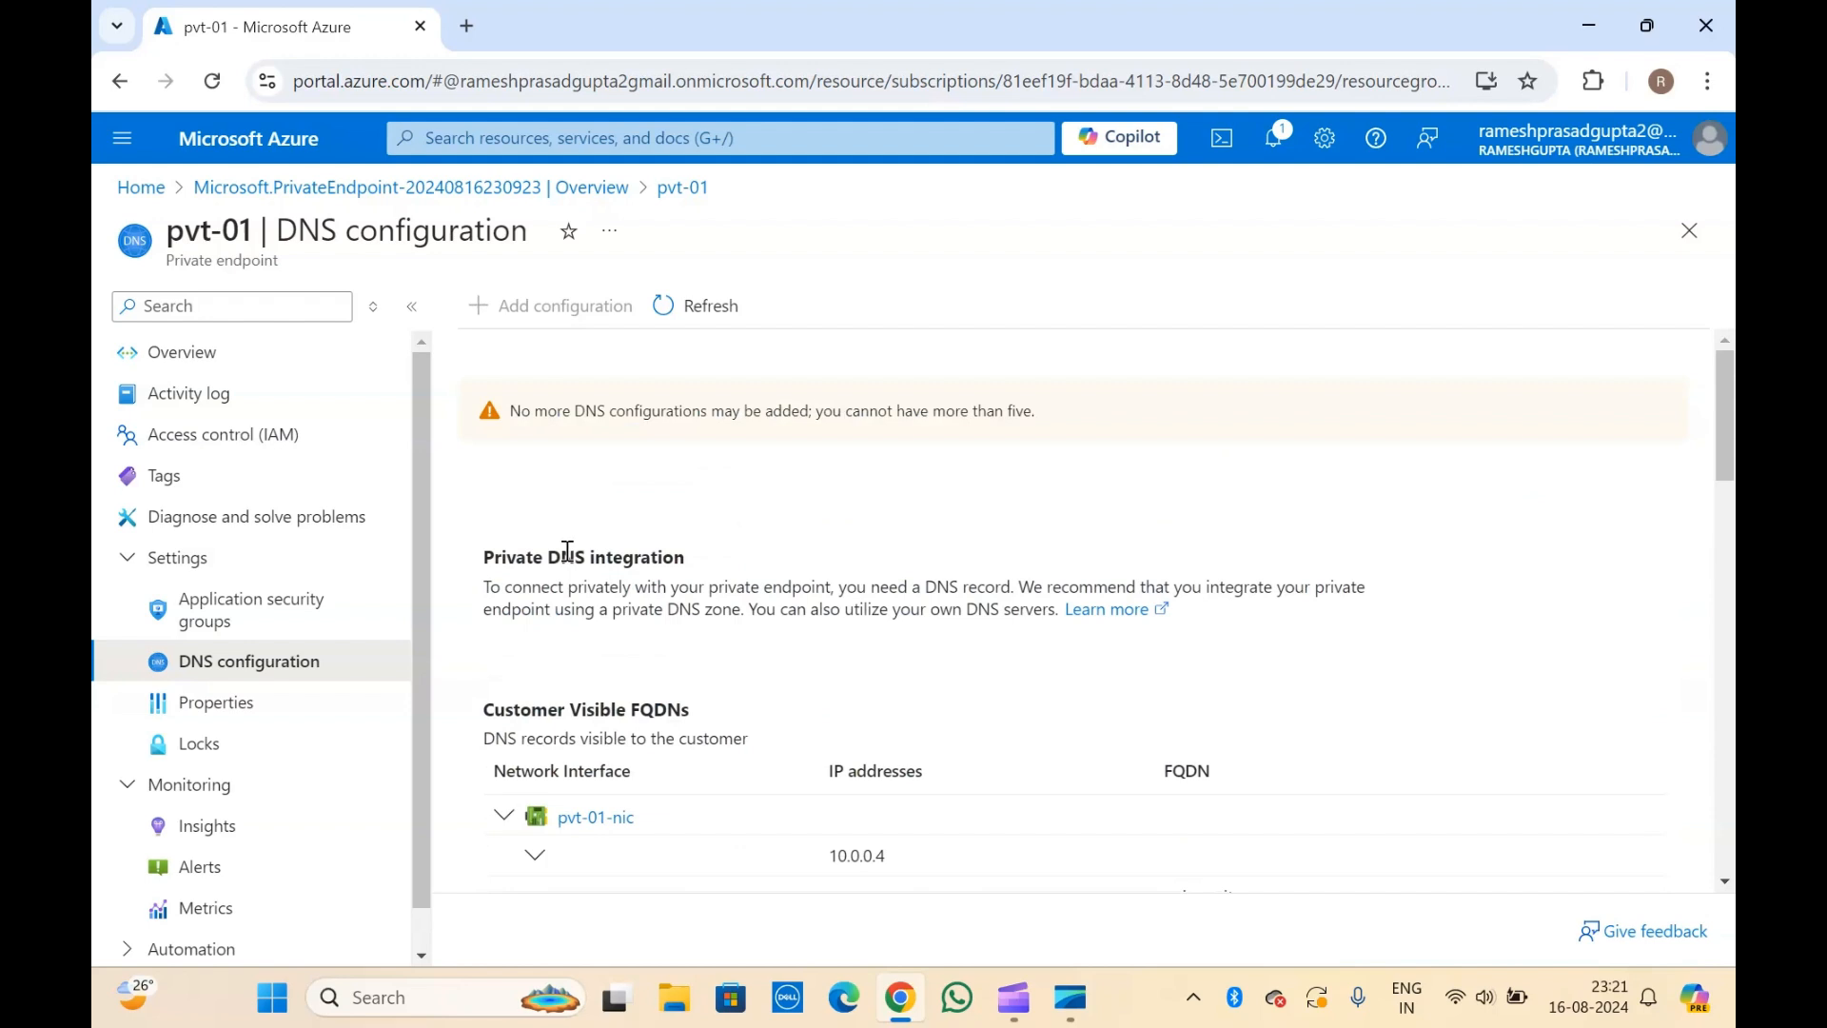
pyautogui.scroll(-3, 567, 551)
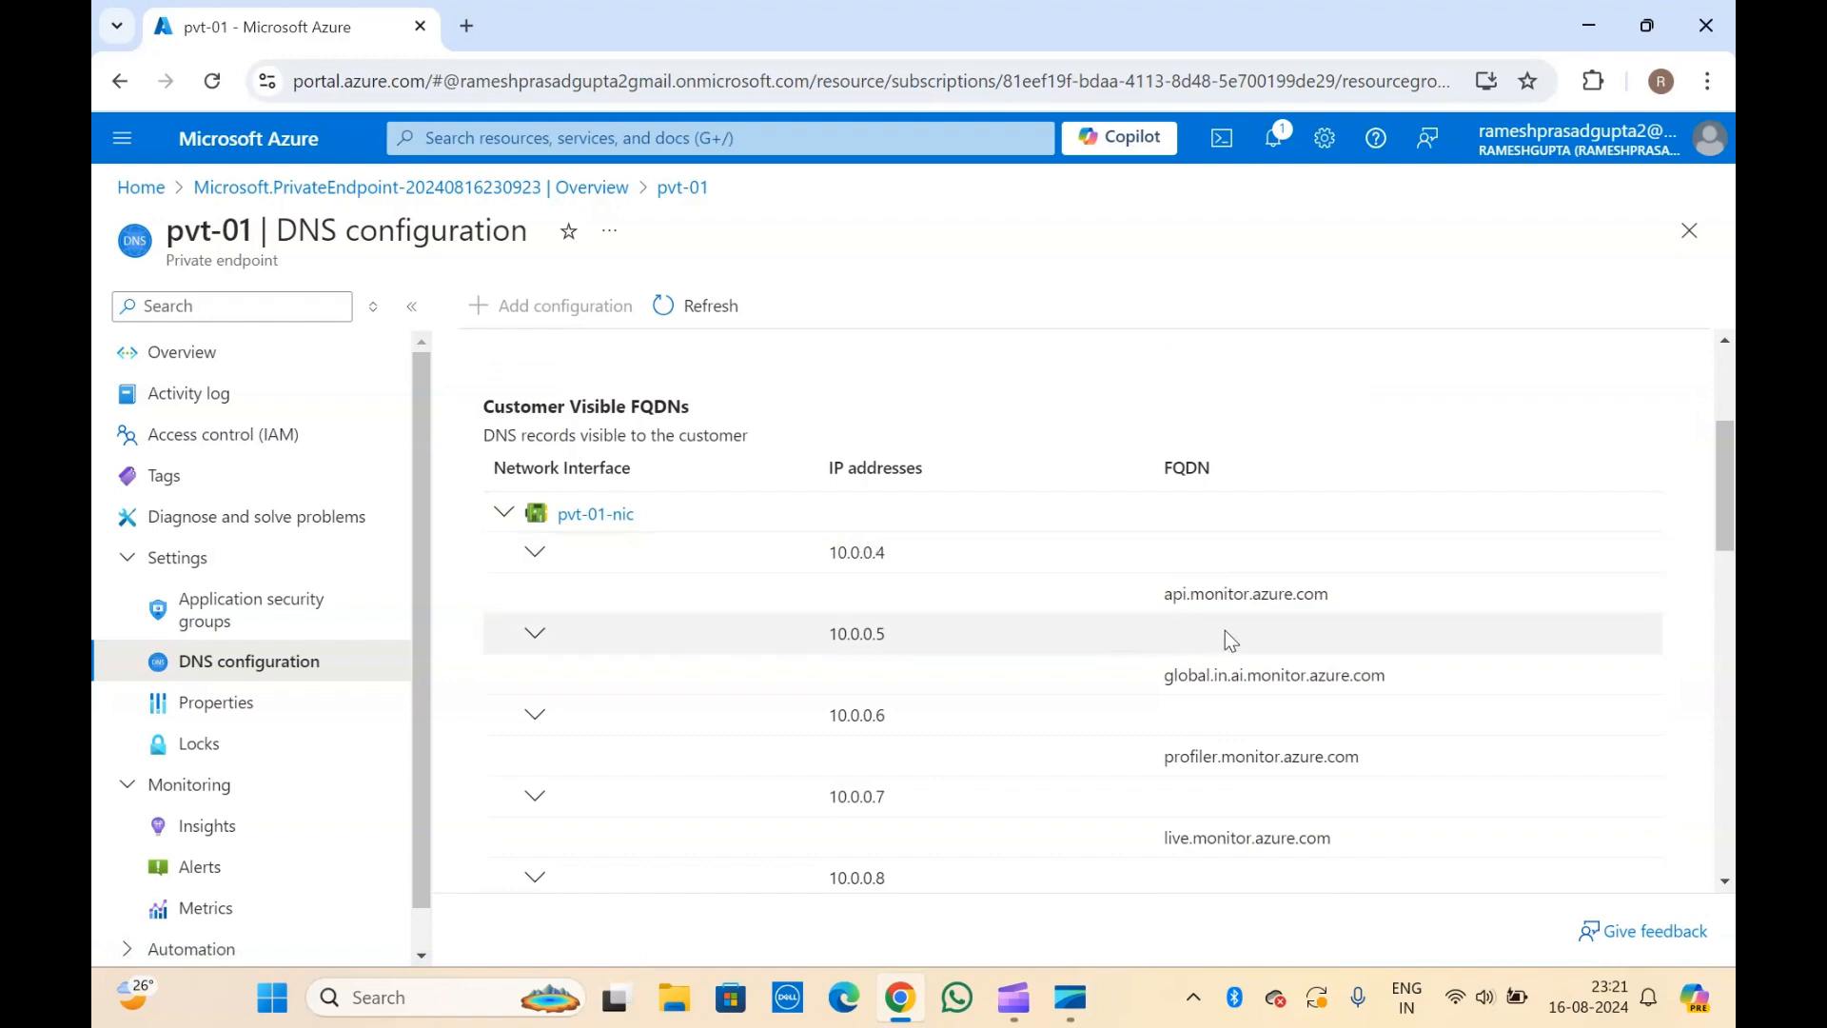
pyautogui.tripleClick(1179, 598)
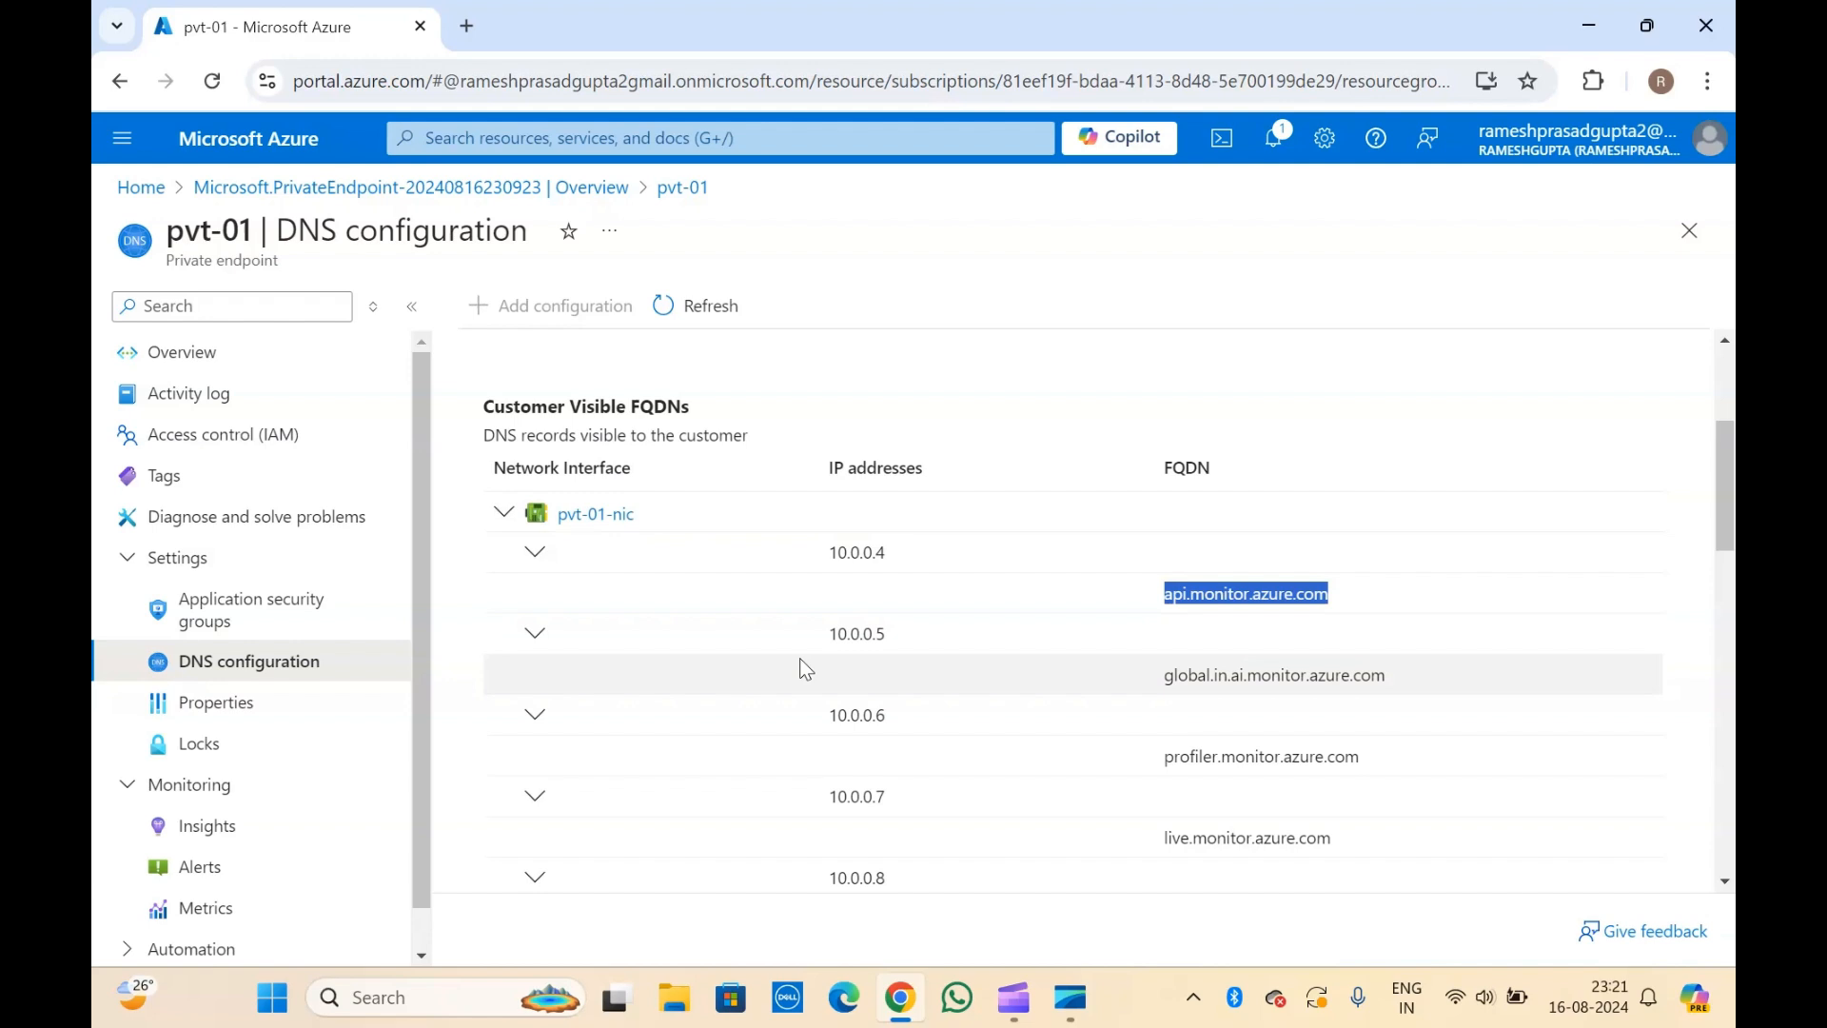
pyautogui.click(852, 542)
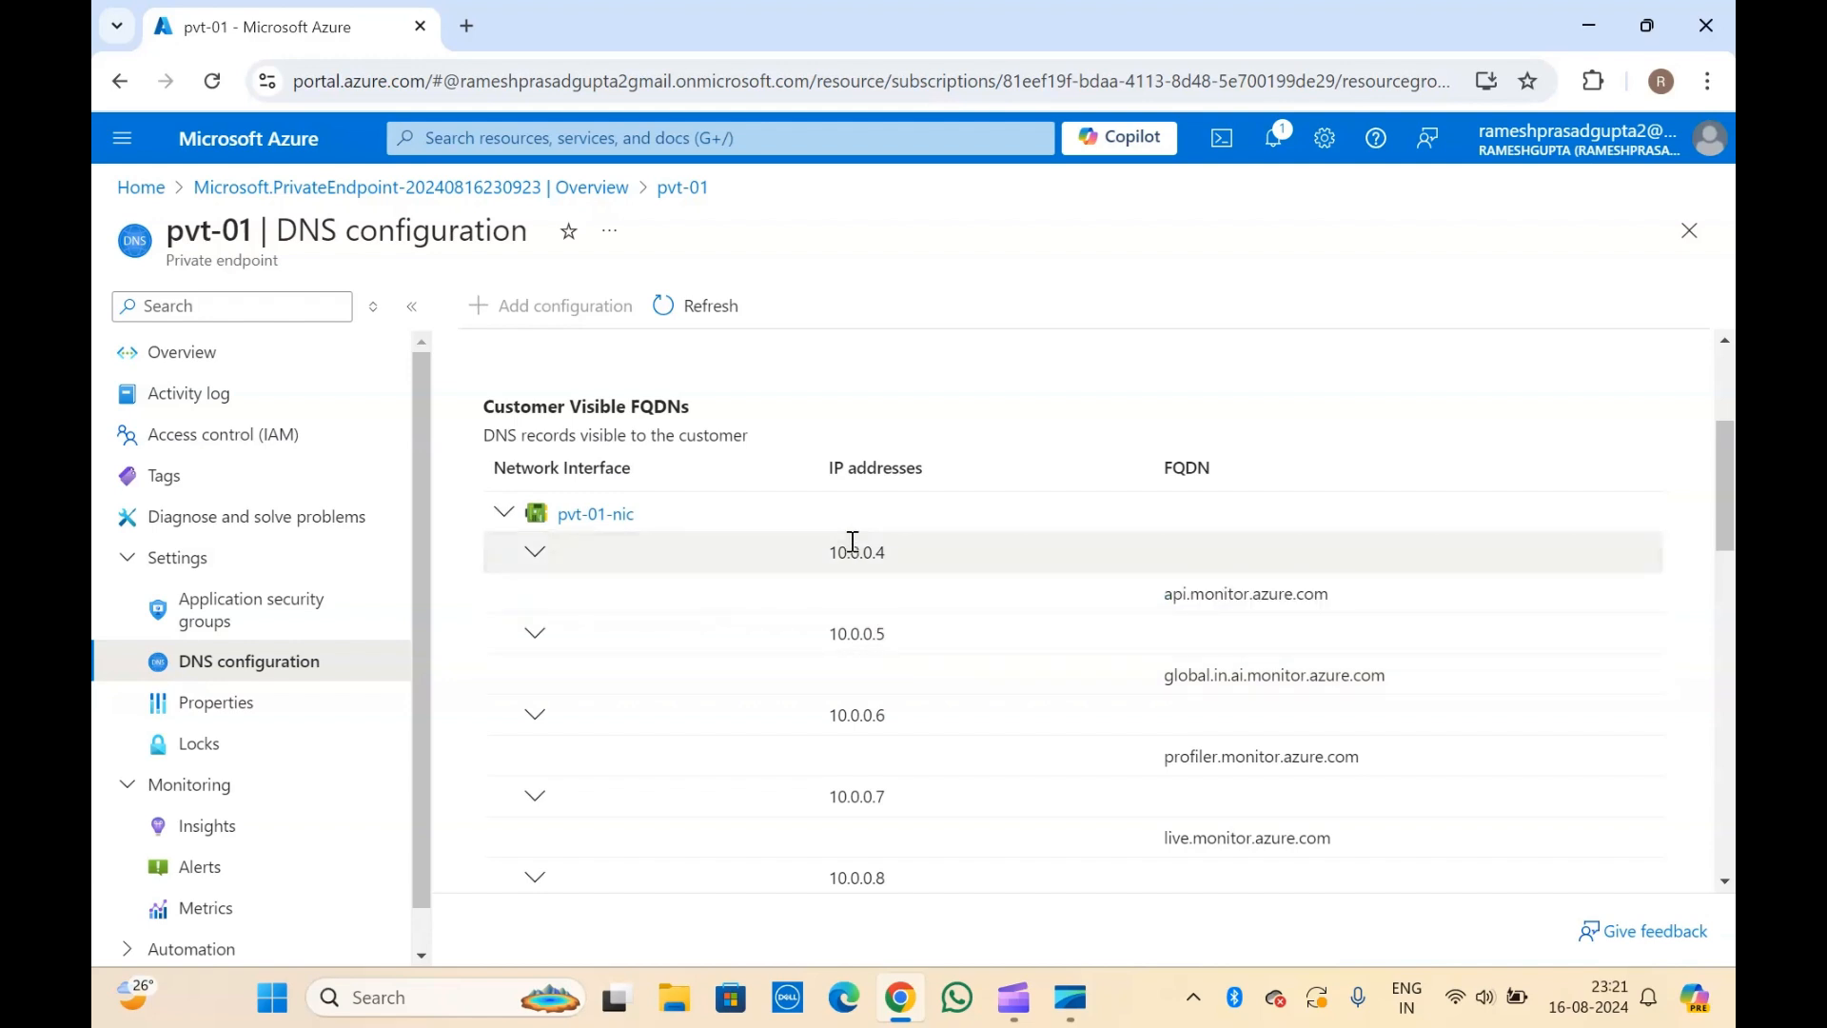
# Examine the customer-visible FQDNs of pvt-01-nic and the private IP address assigned to each Azure Monitor endpoint.
pyautogui.doubleClick(853, 542)
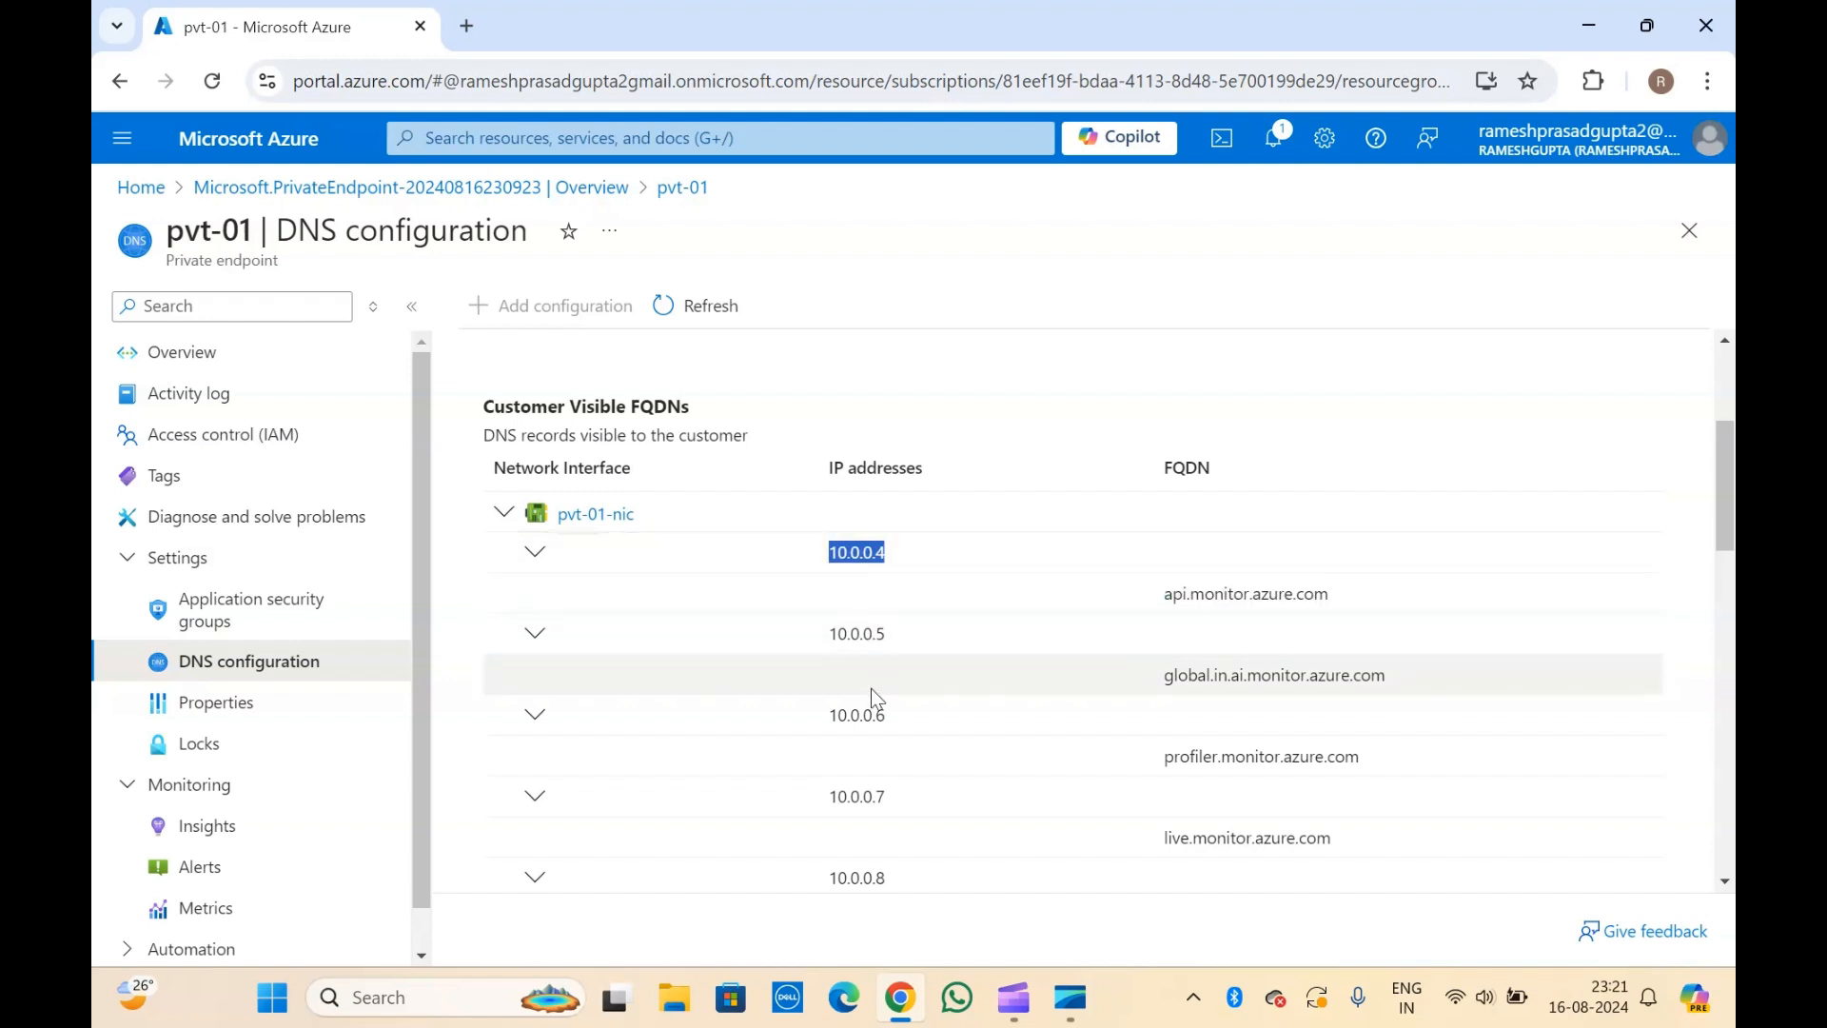
pyautogui.scroll(-5, 871, 693)
pyautogui.scroll(5, 871, 688)
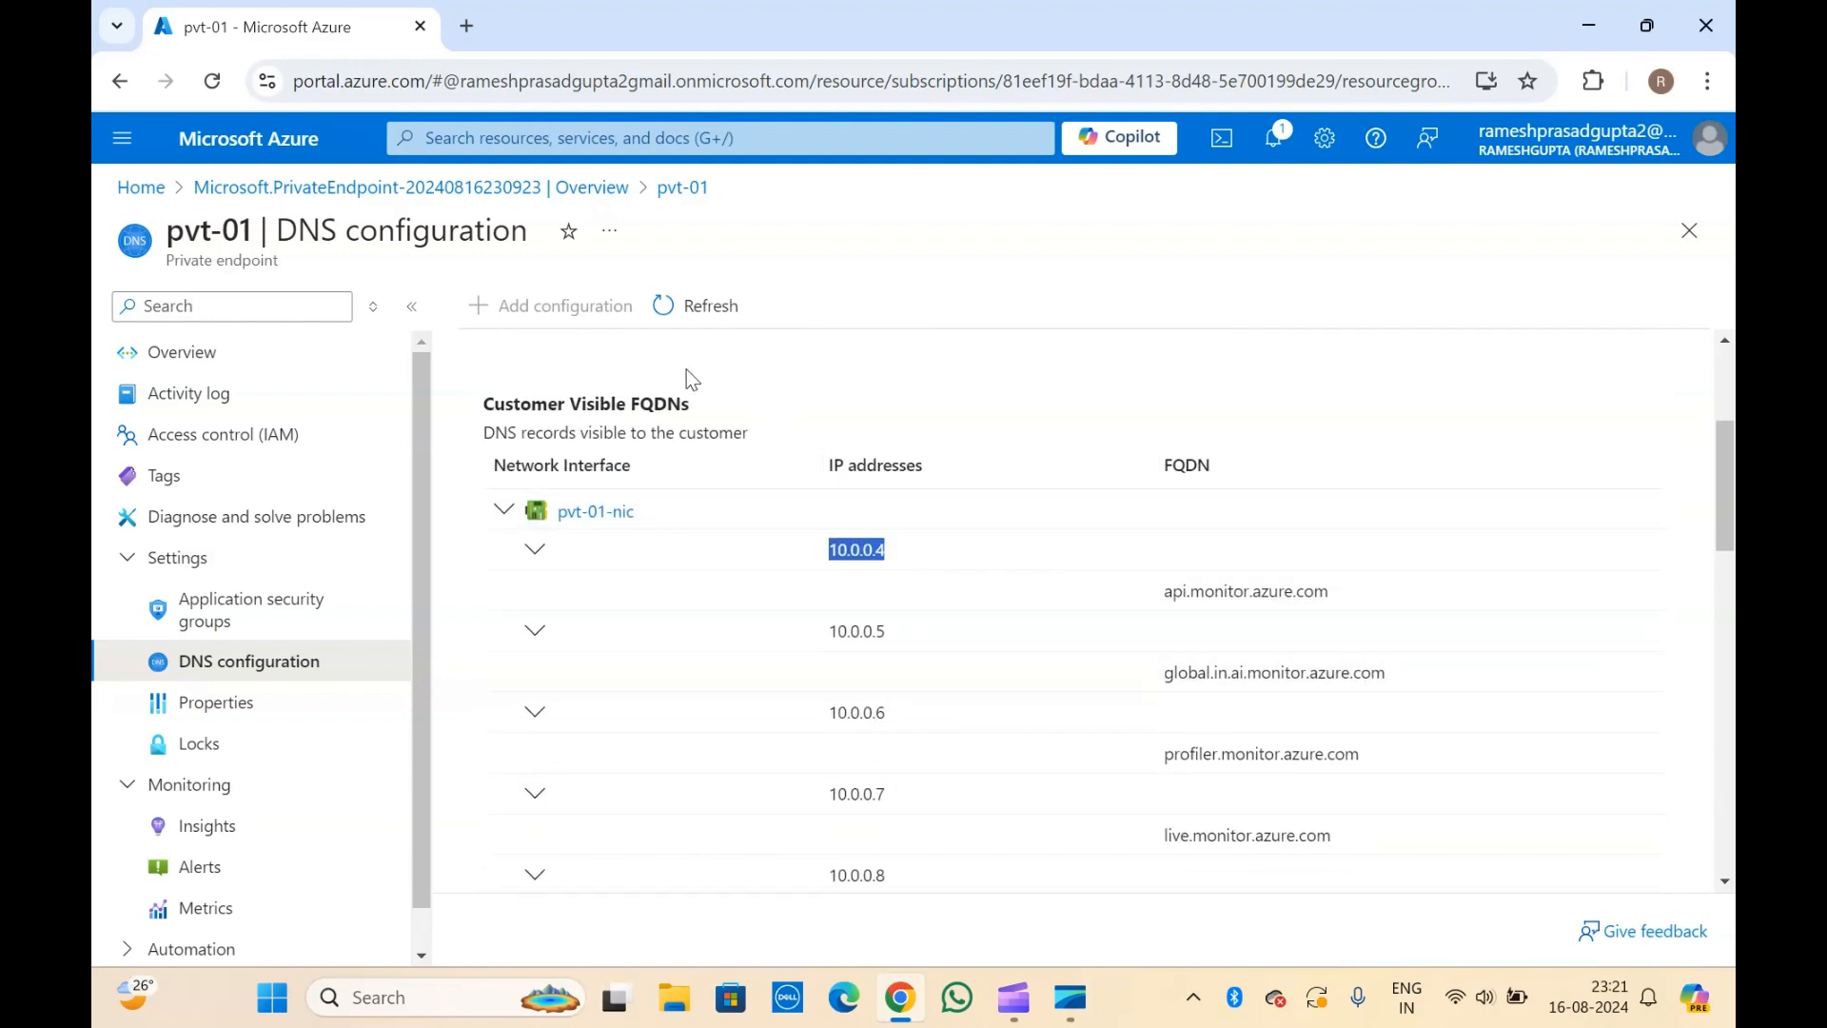
pyautogui.click(583, 364)
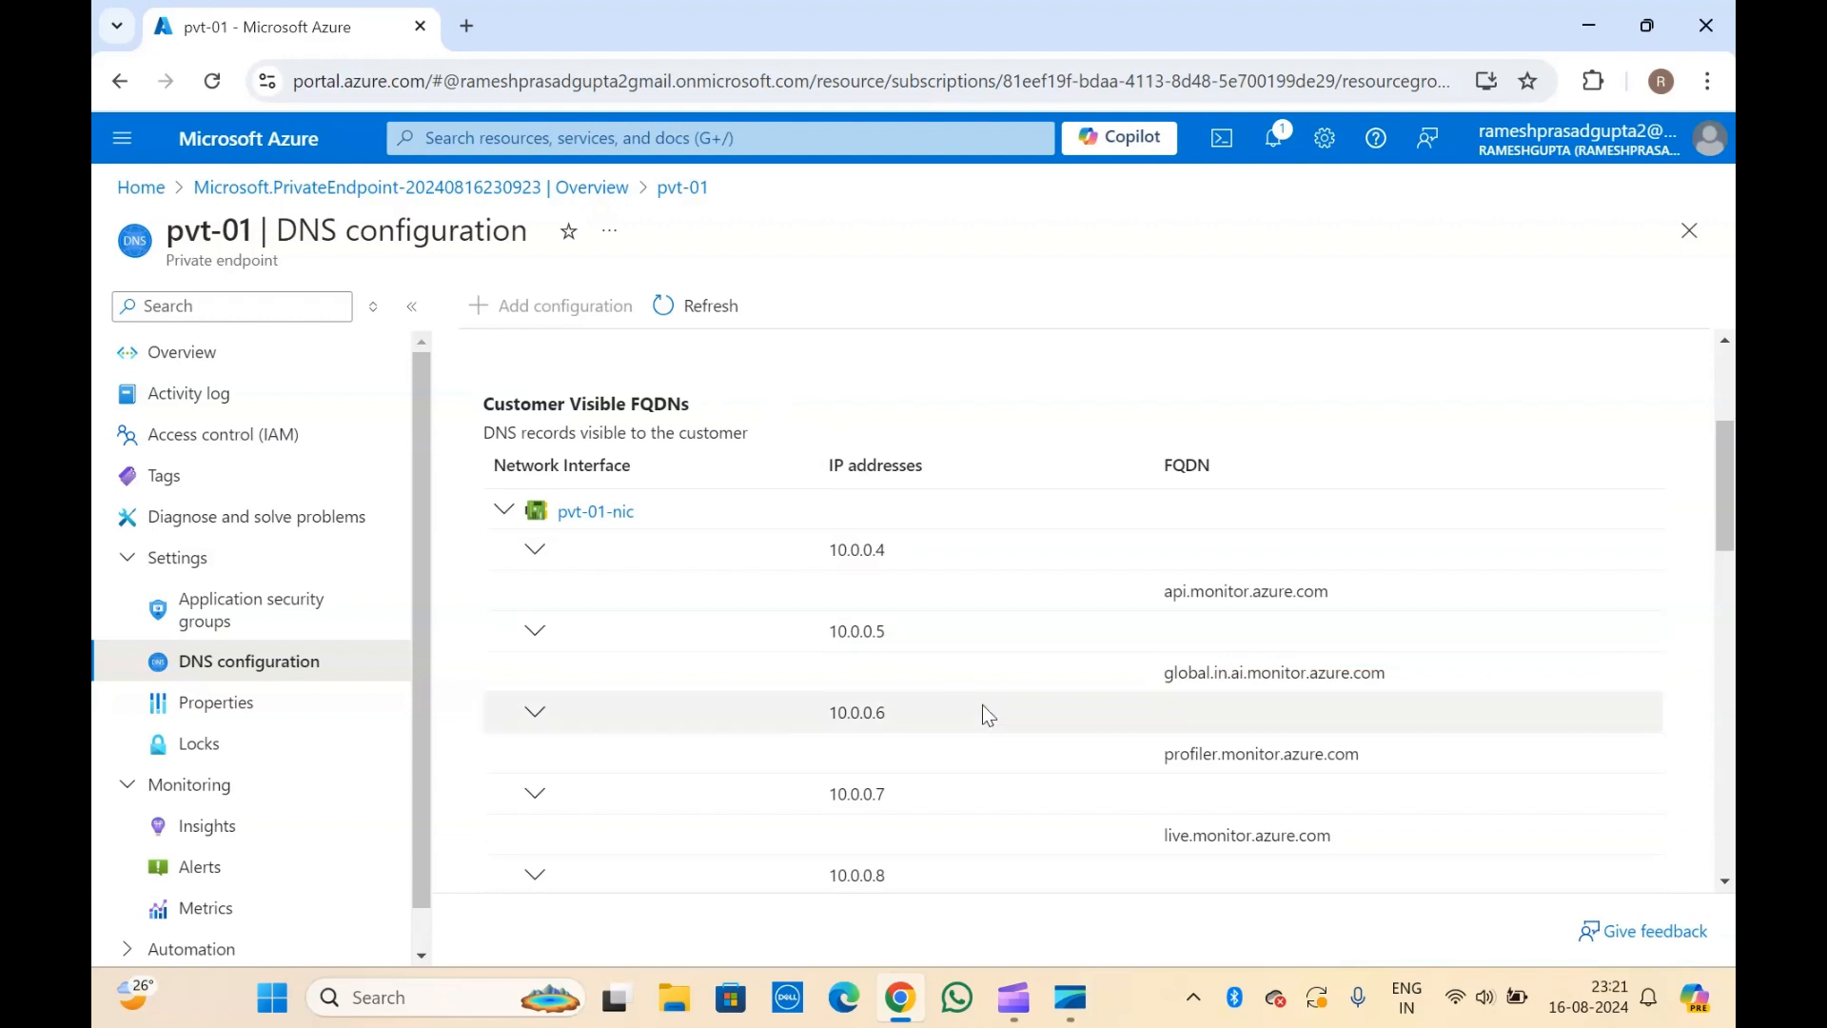
pyautogui.scroll(-1, 986, 719)
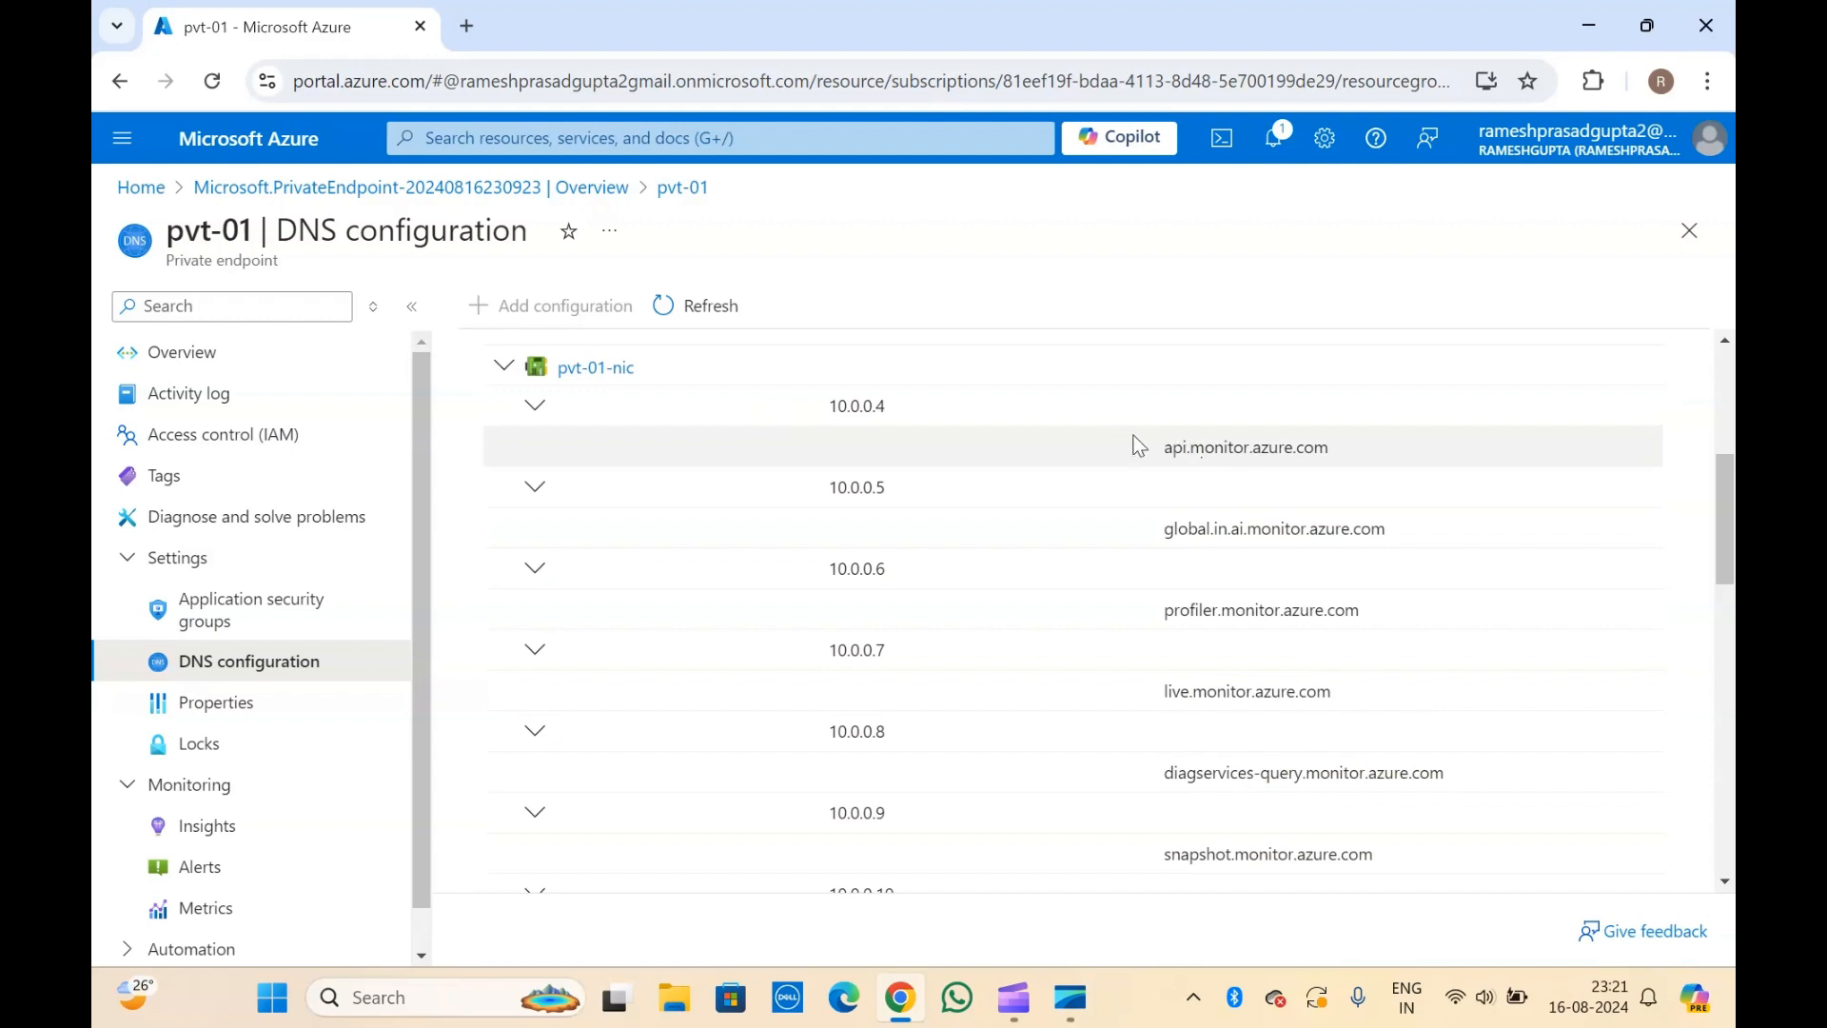
pyautogui.doubleClick(1170, 445)
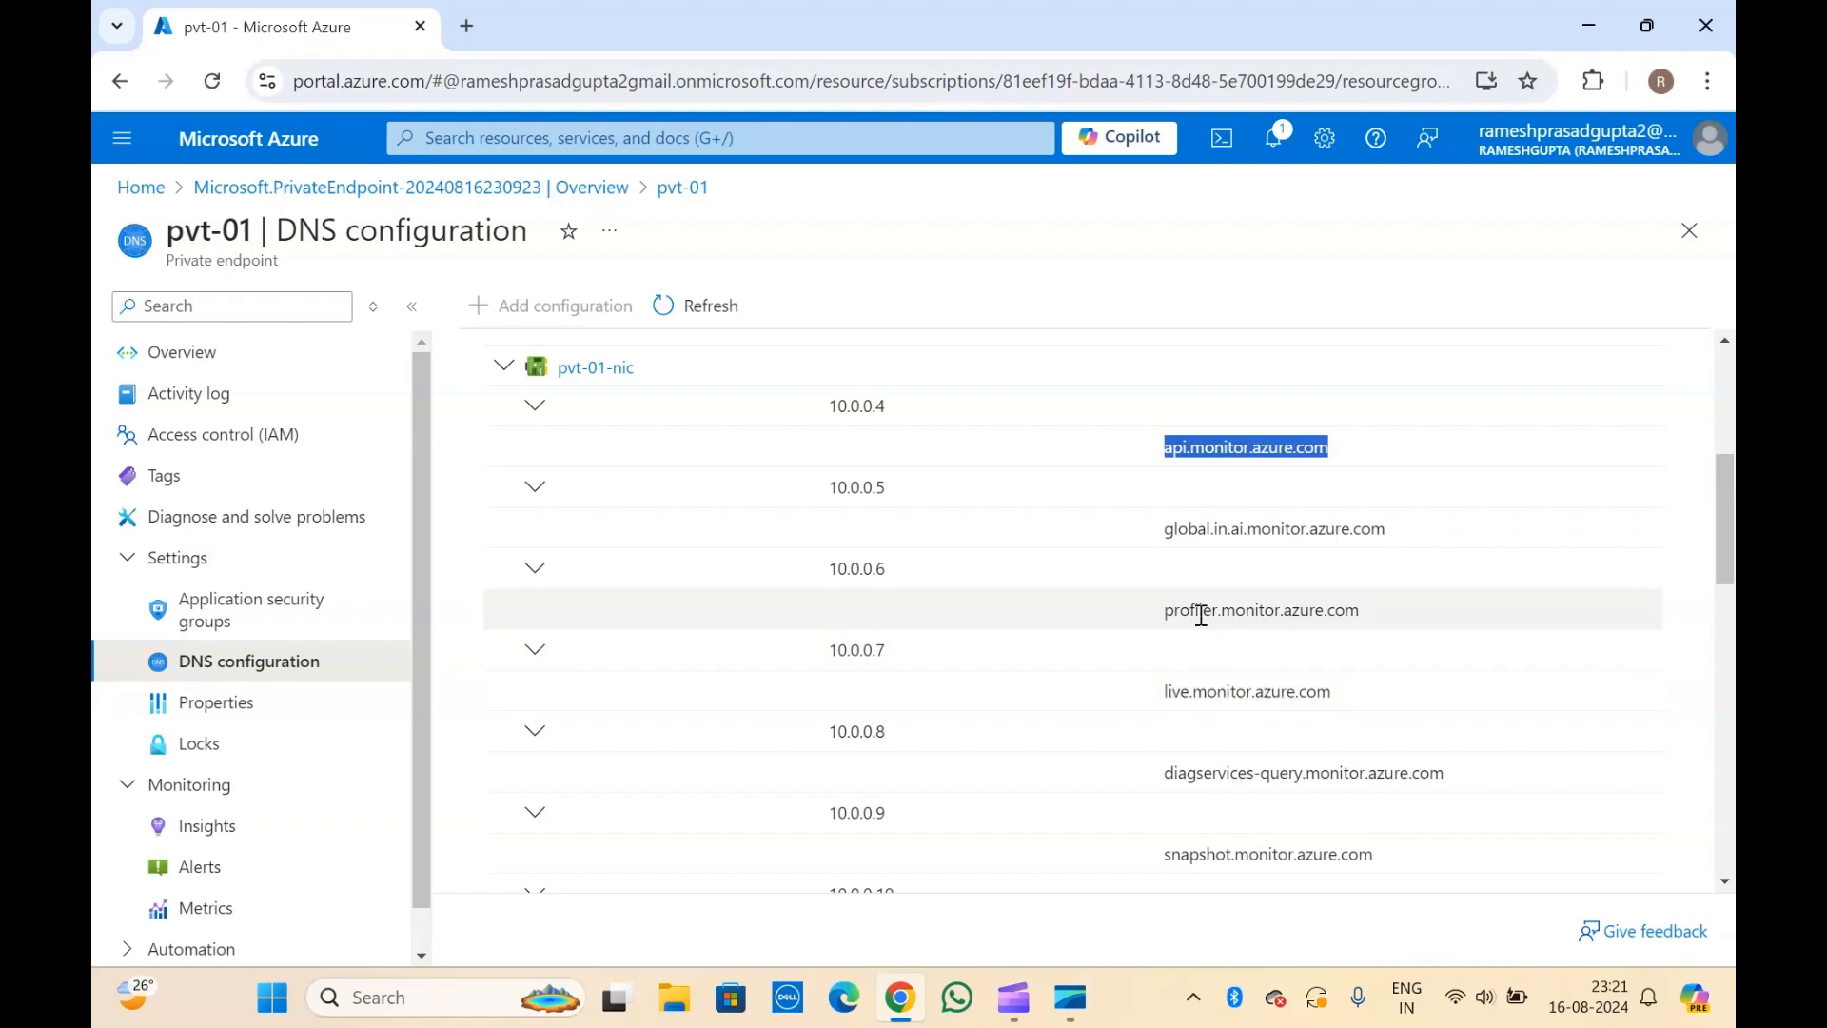
pyautogui.scroll(-1, 1182, 718)
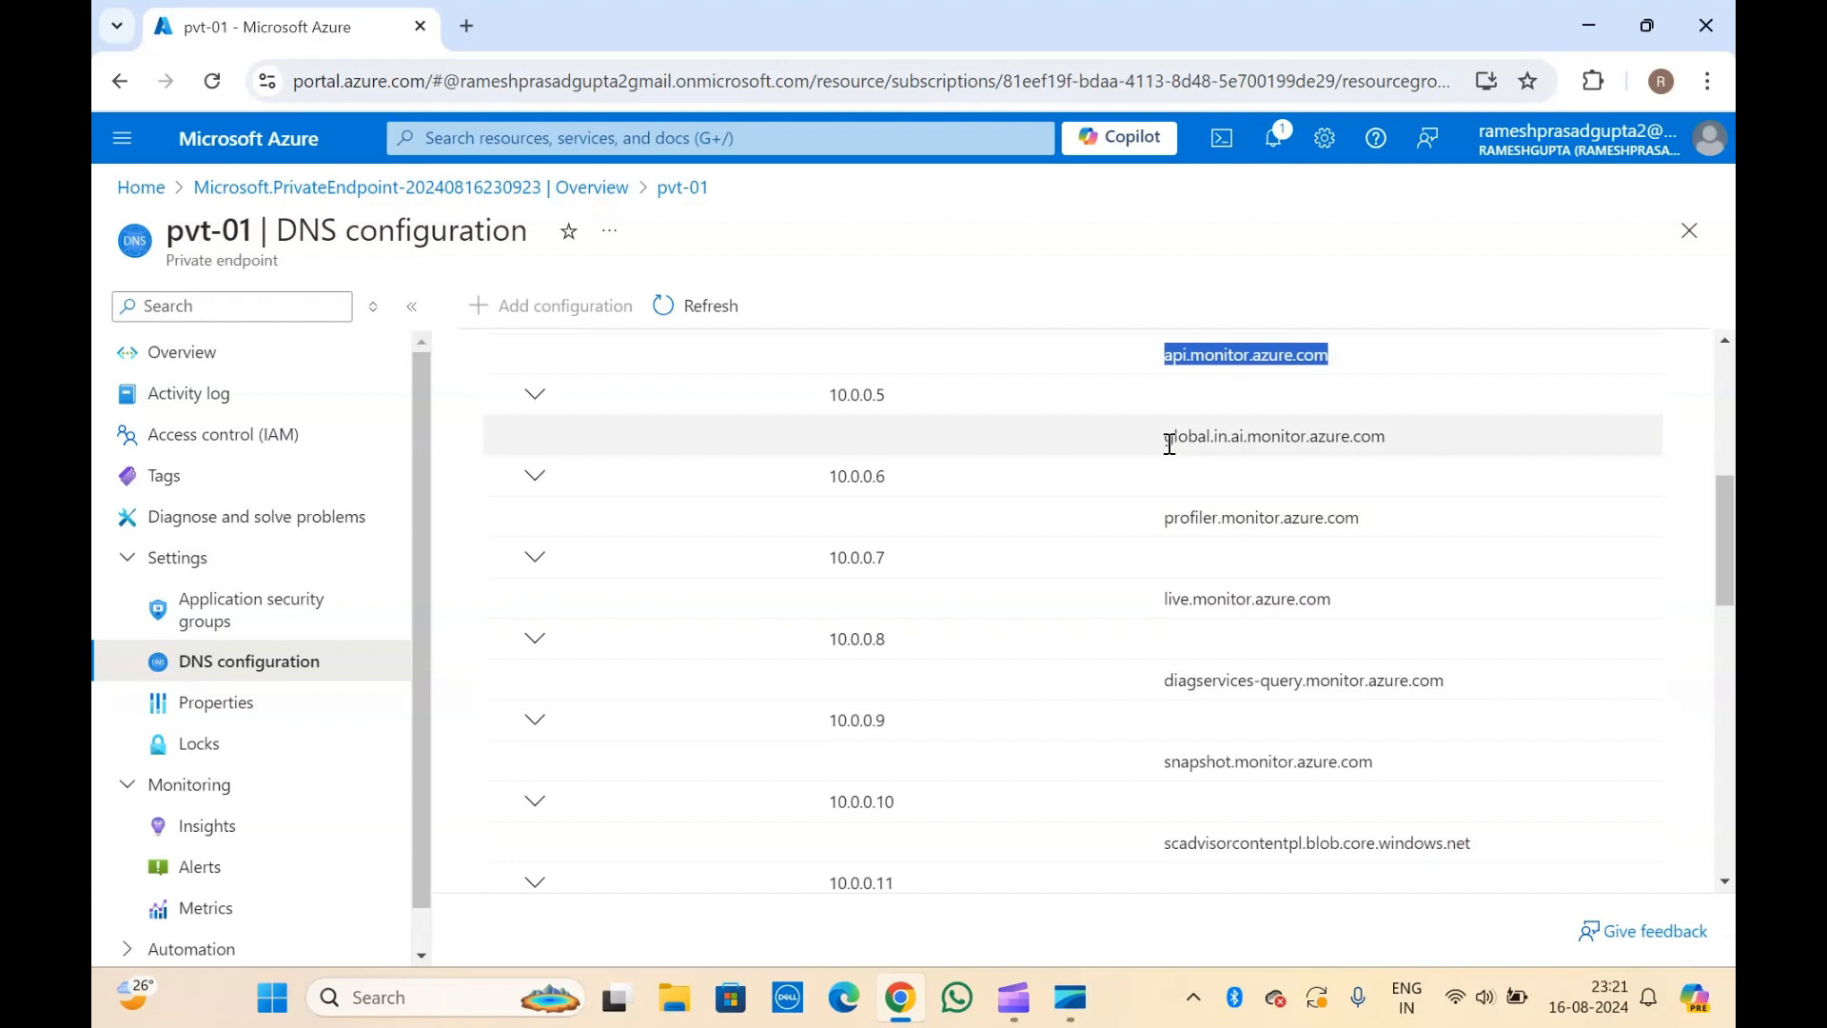
pyautogui.click(1196, 644)
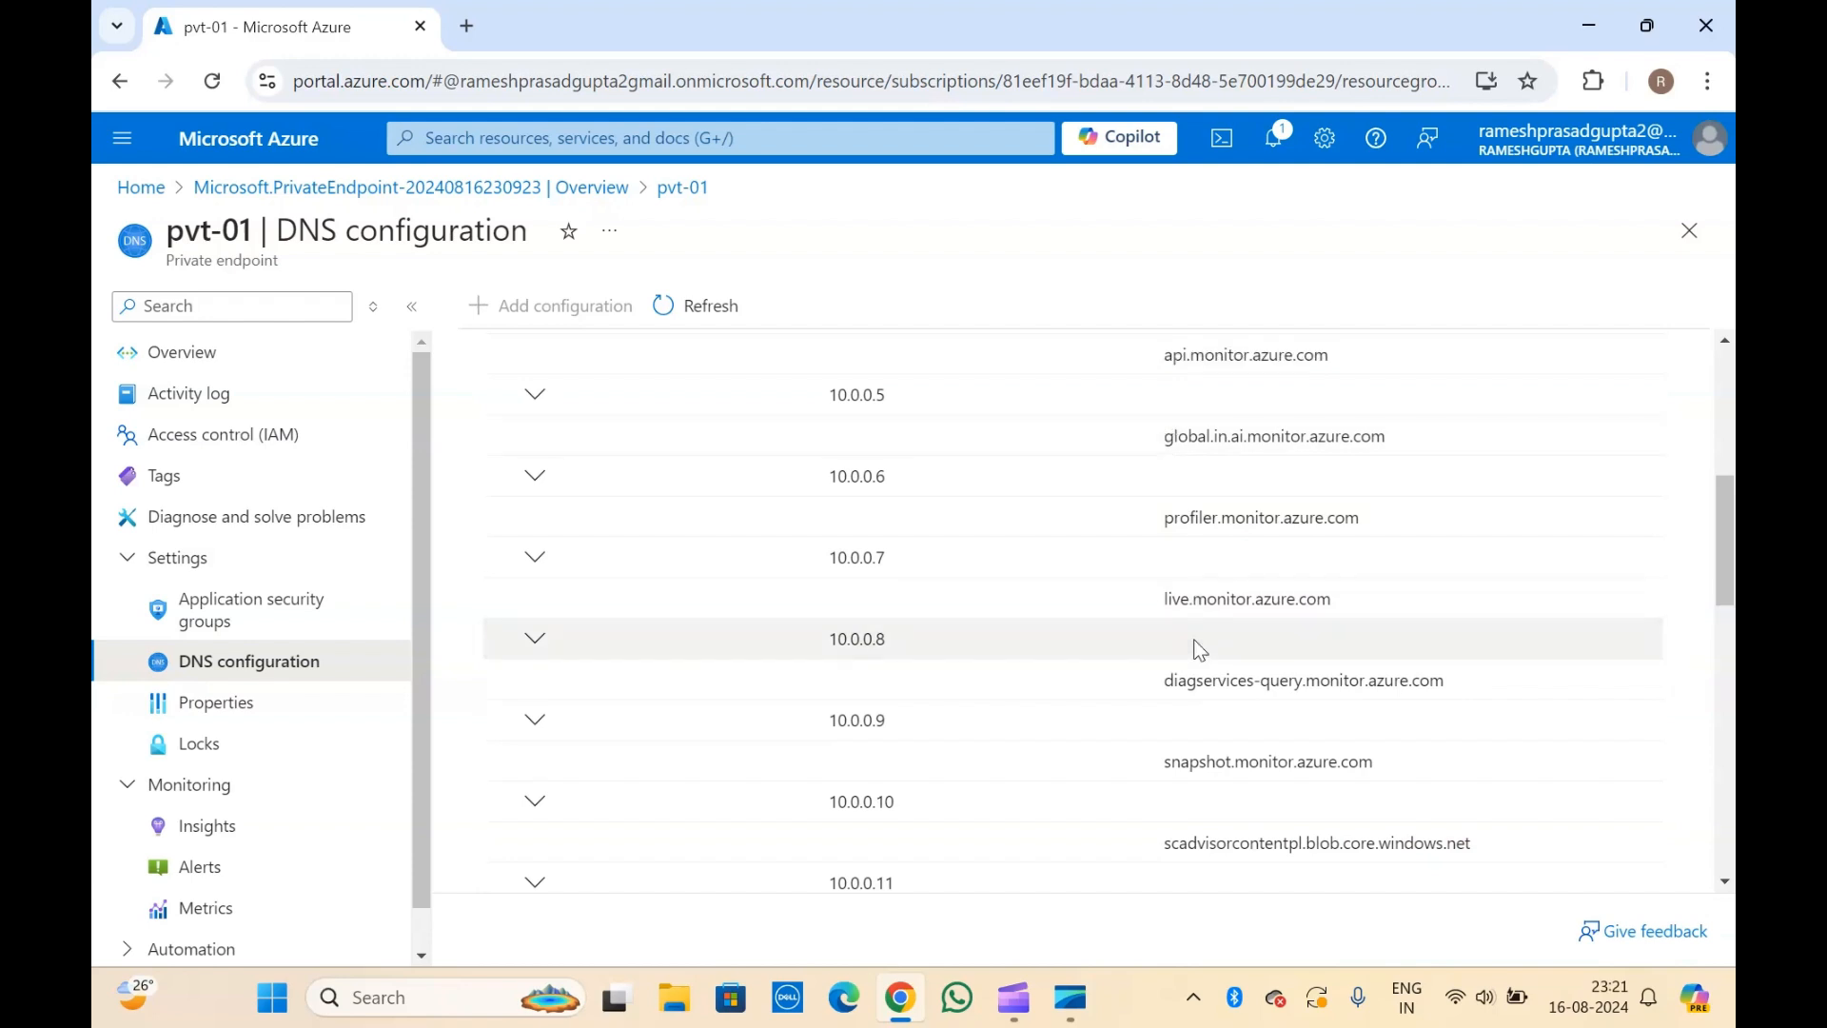
pyautogui.scroll(-3, 1195, 644)
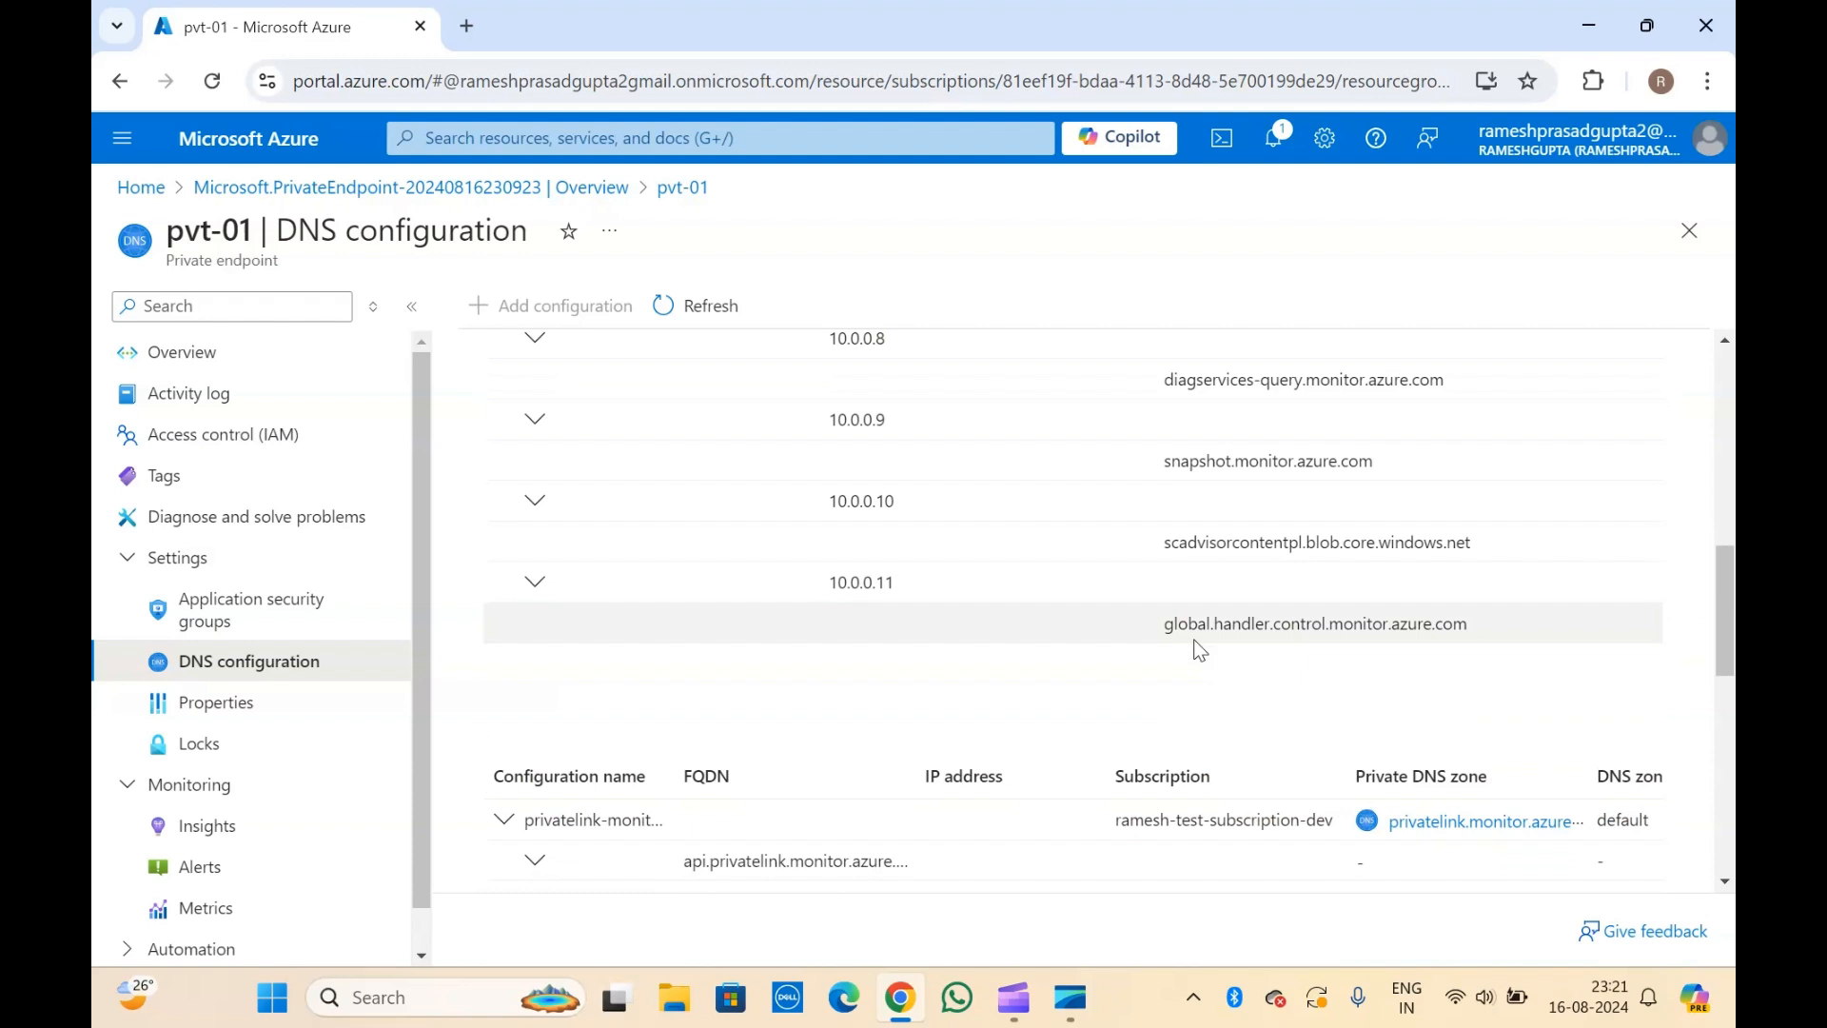
pyautogui.moveTo(1181, 461); pyautogui.dragTo(1387, 635)
pyautogui.click(1387, 635)
# Widen the configuration name column and examine each private DNS zone configuration with its FQDNs, IP addresses and zone group.
pyautogui.scroll(-3, 1387, 634)
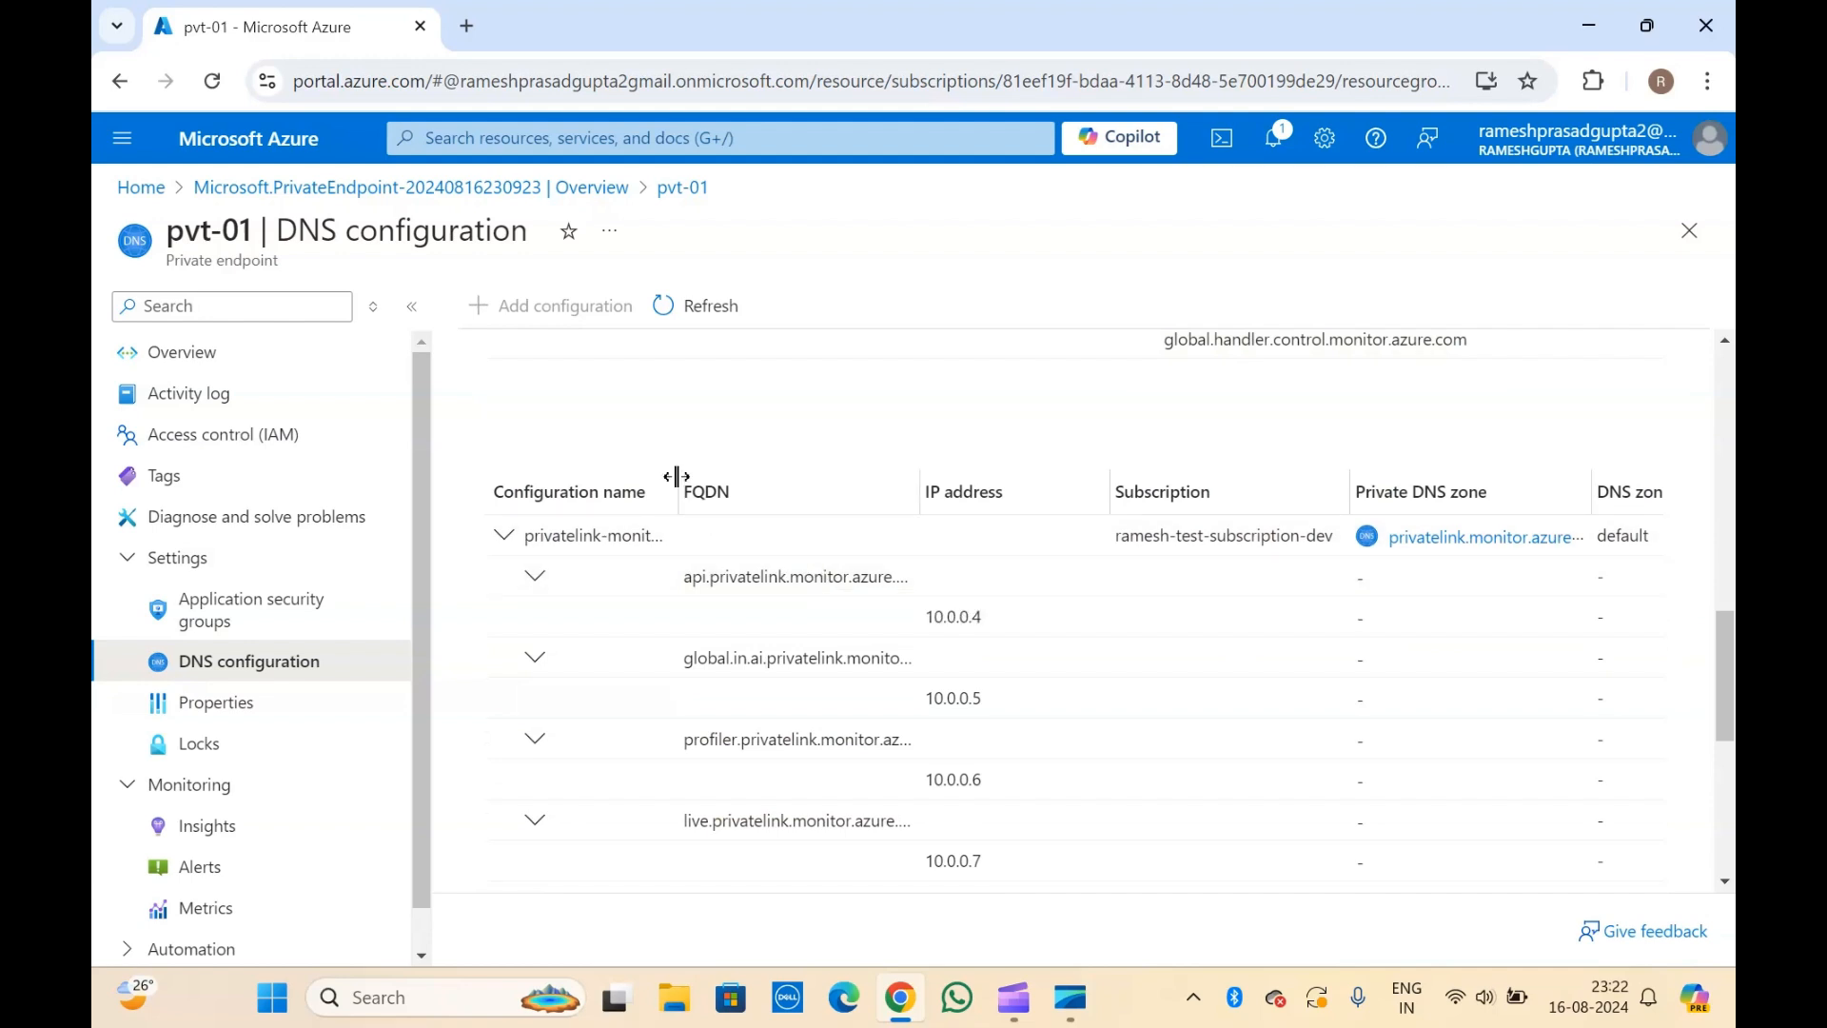
pyautogui.moveTo(677, 478); pyautogui.dragTo(832, 500)
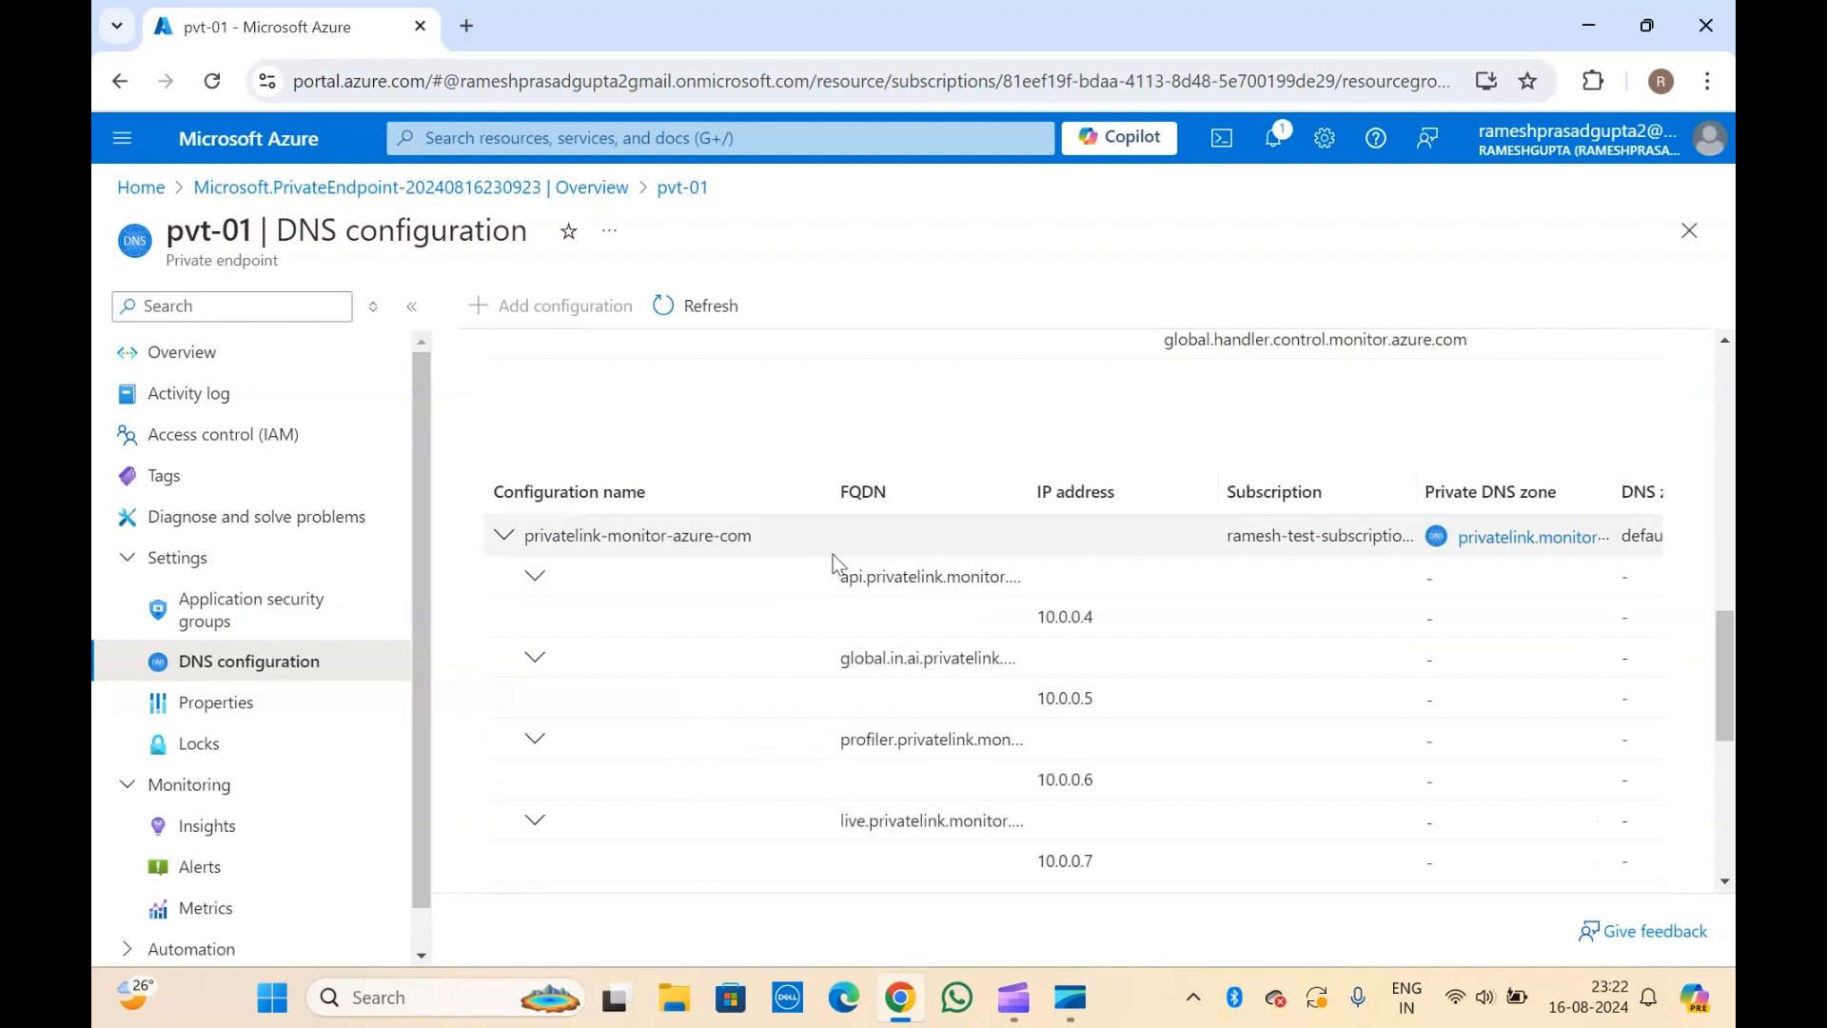
pyautogui.hscroll(2, 832, 554)
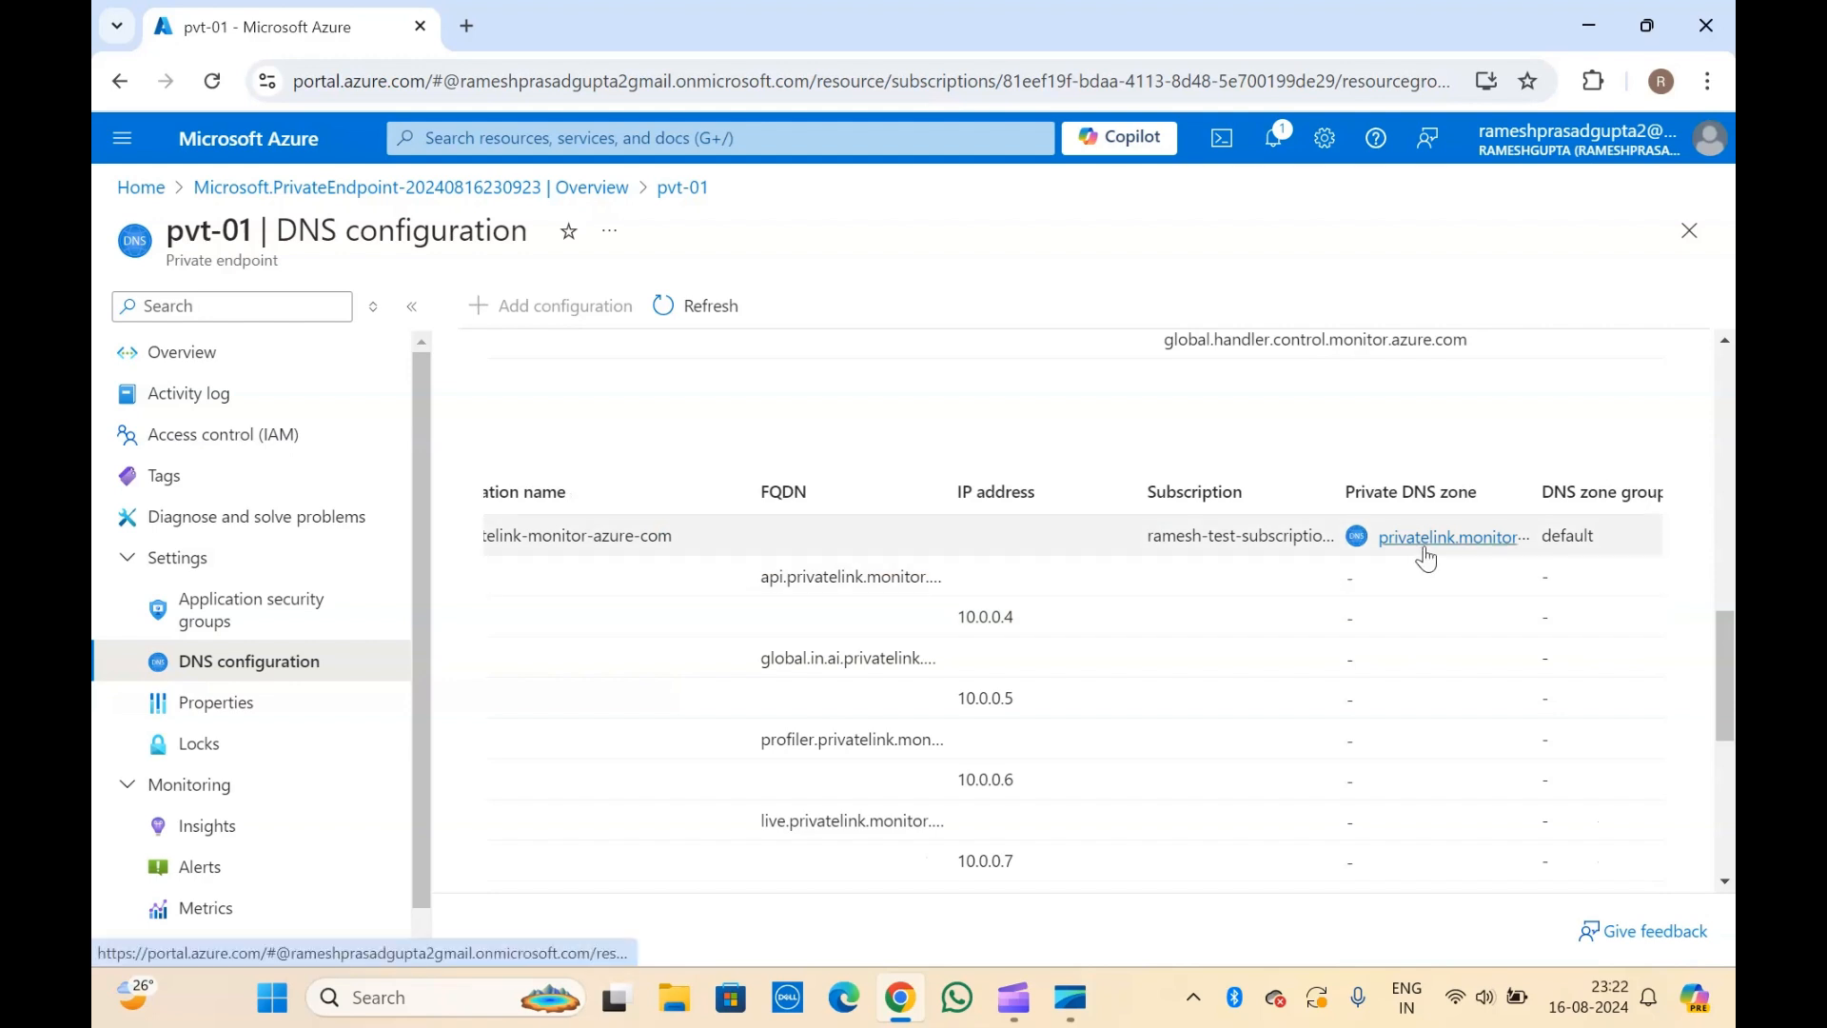
pyautogui.hscroll(1, 1426, 557)
pyautogui.hscroll(1, 1426, 558)
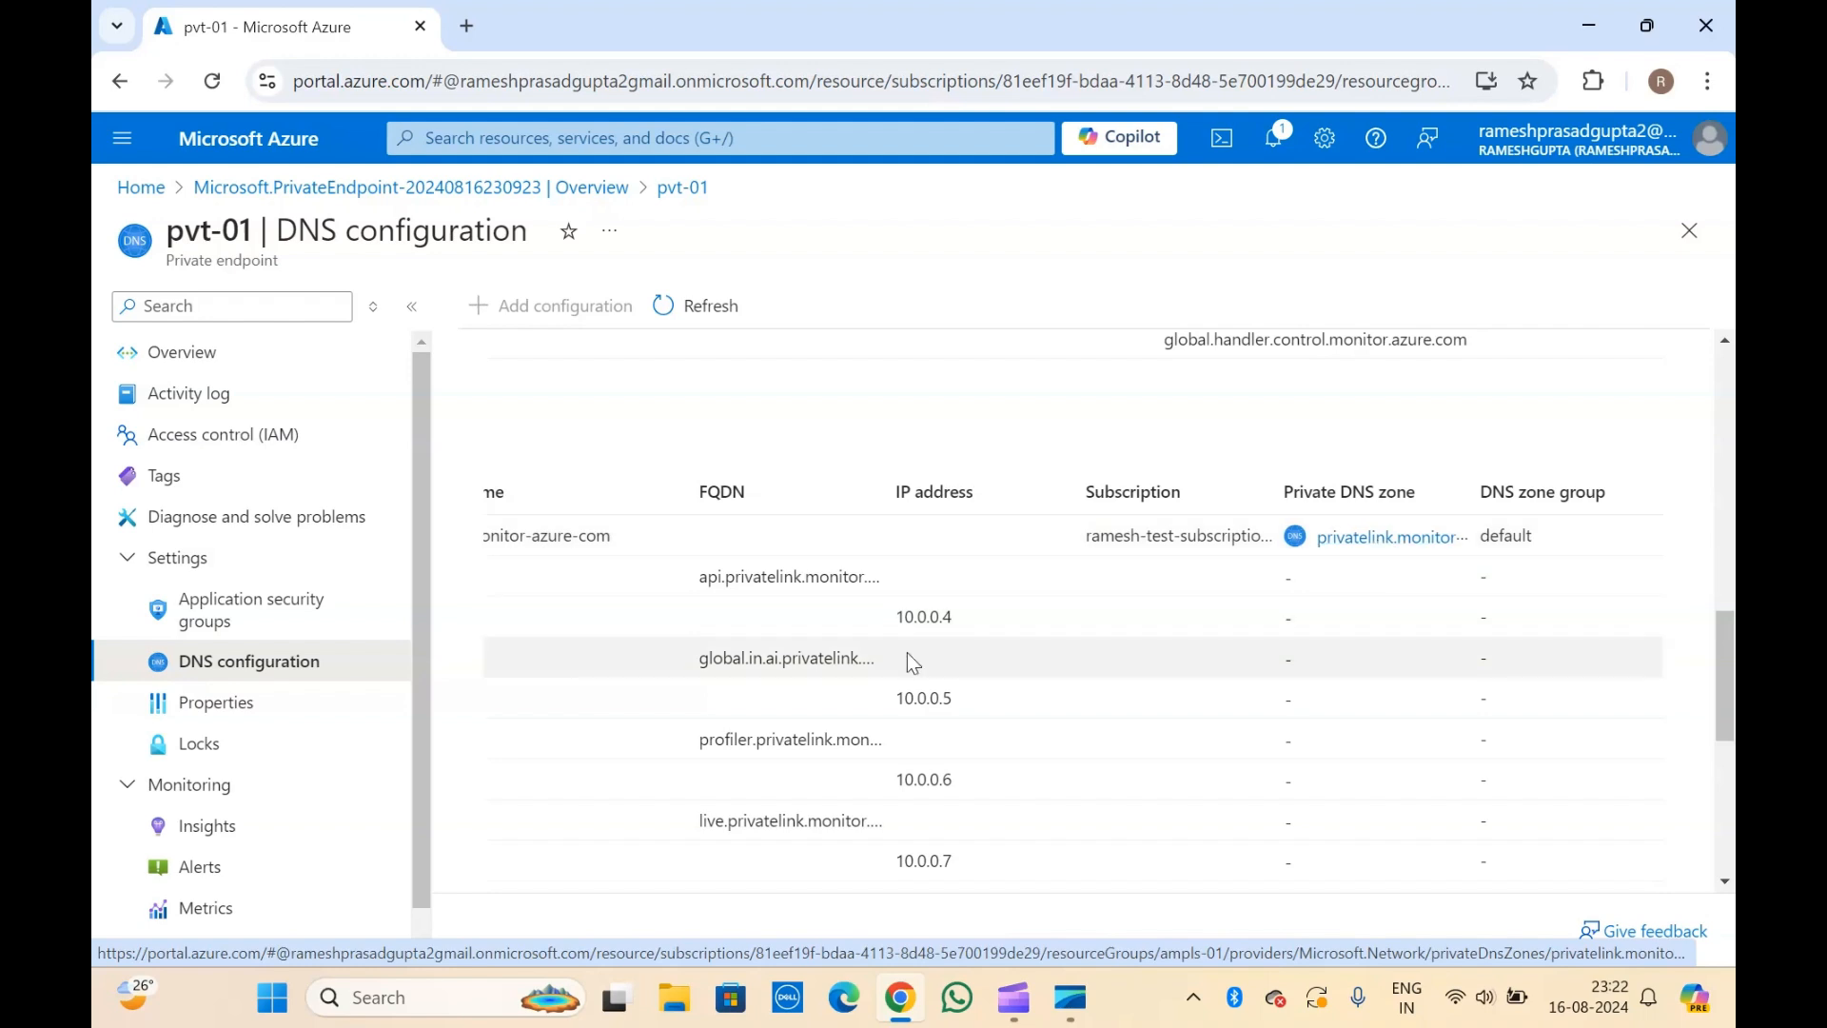
pyautogui.scroll(-2, 877, 661)
pyautogui.scroll(-1, 876, 654)
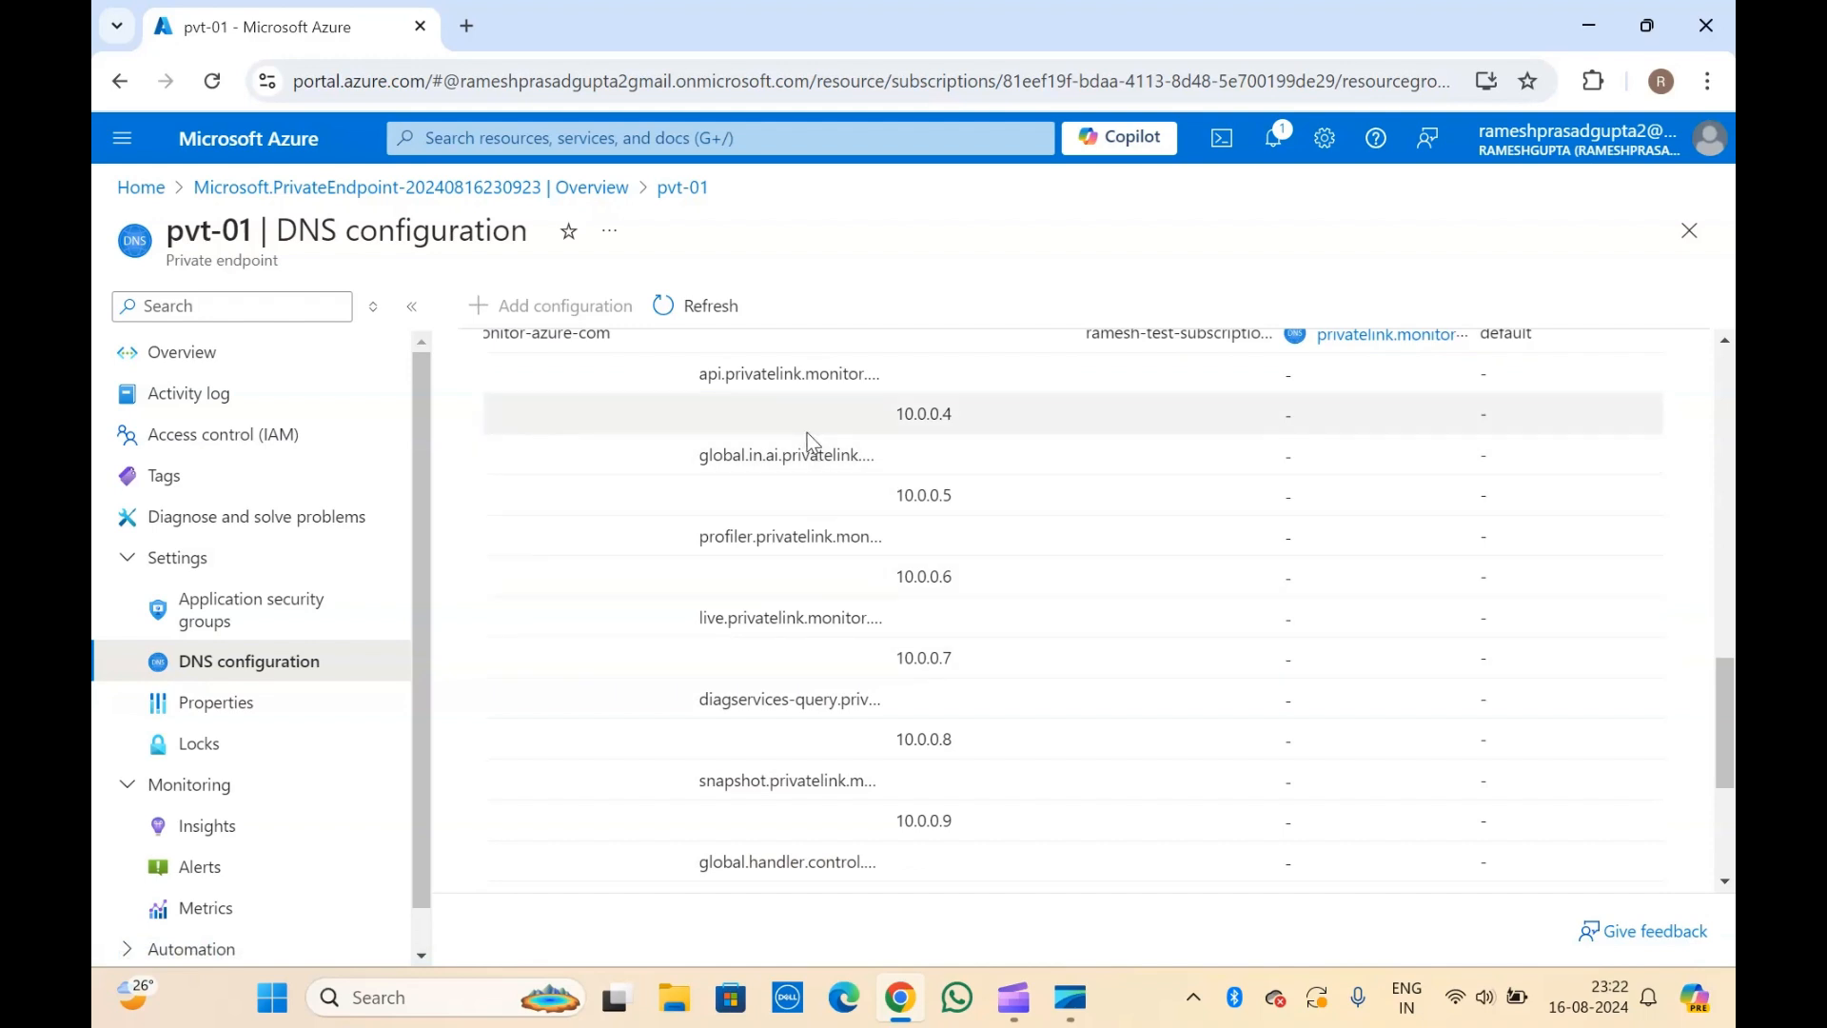
pyautogui.scroll(-3, 807, 432)
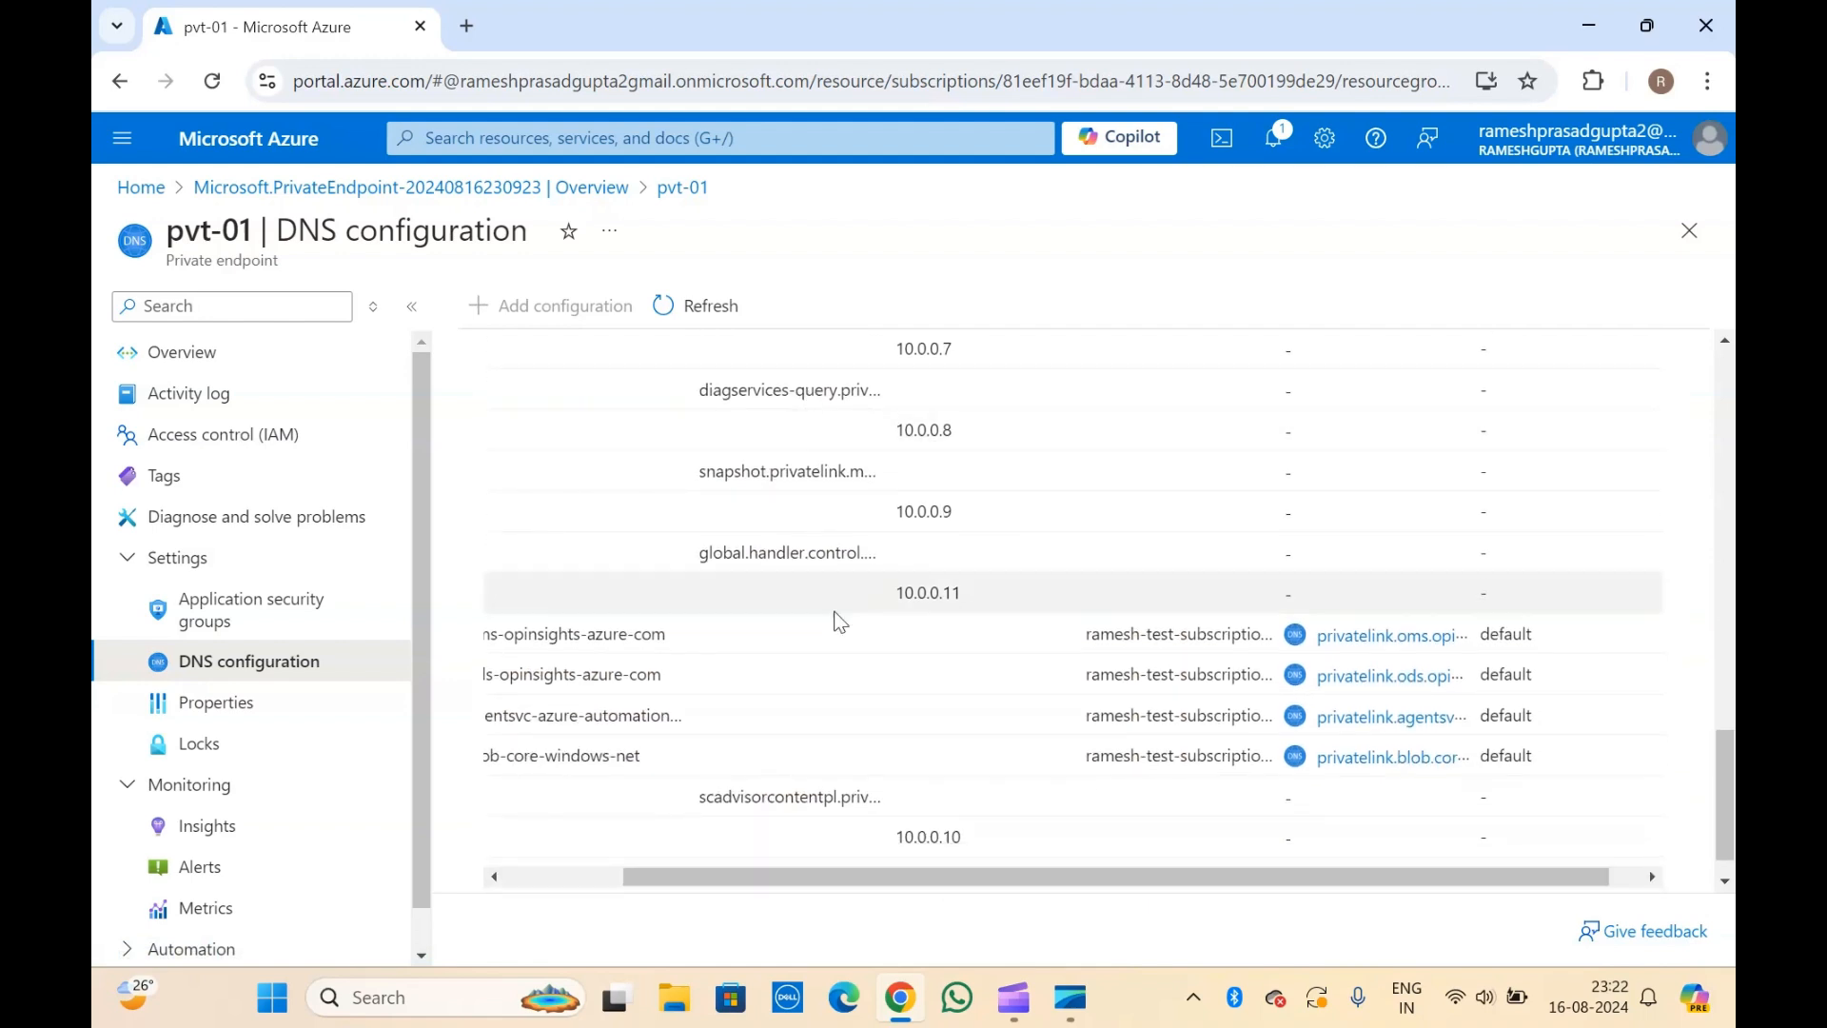
pyautogui.hscroll(-3, 814, 747)
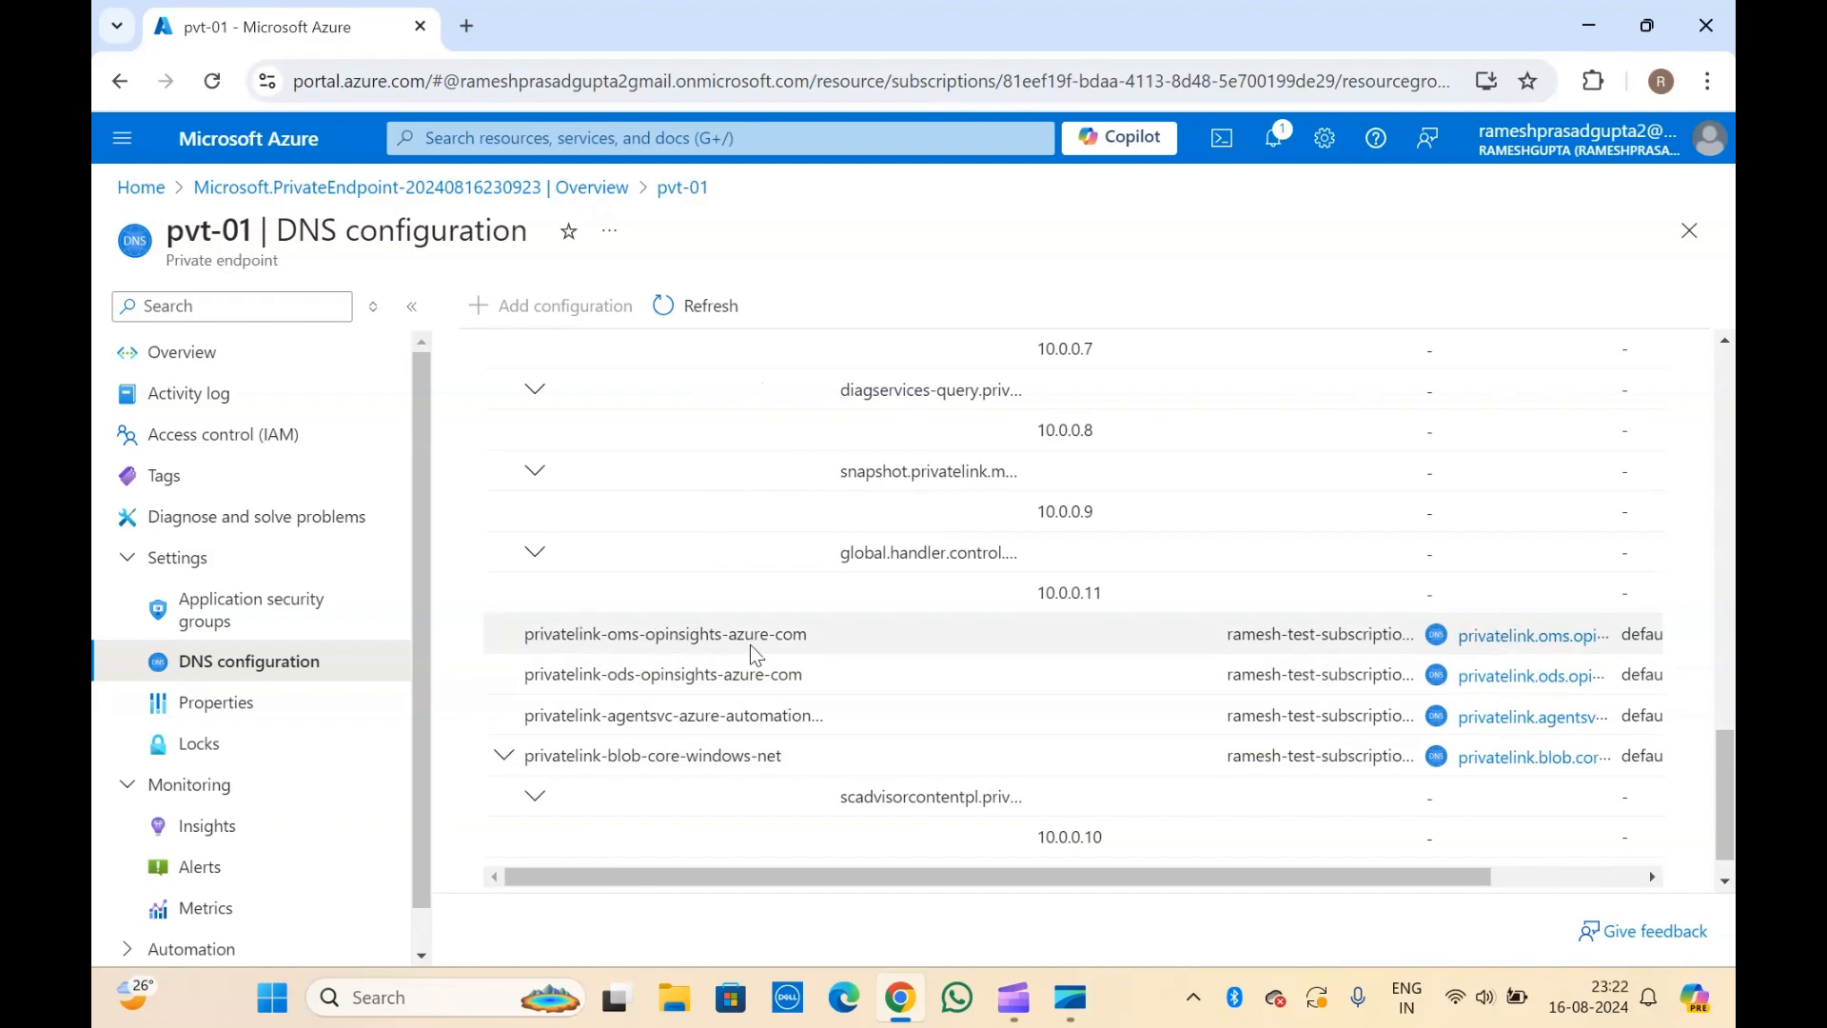
pyautogui.hscroll(2, 752, 647)
pyautogui.hscroll(-2, 752, 647)
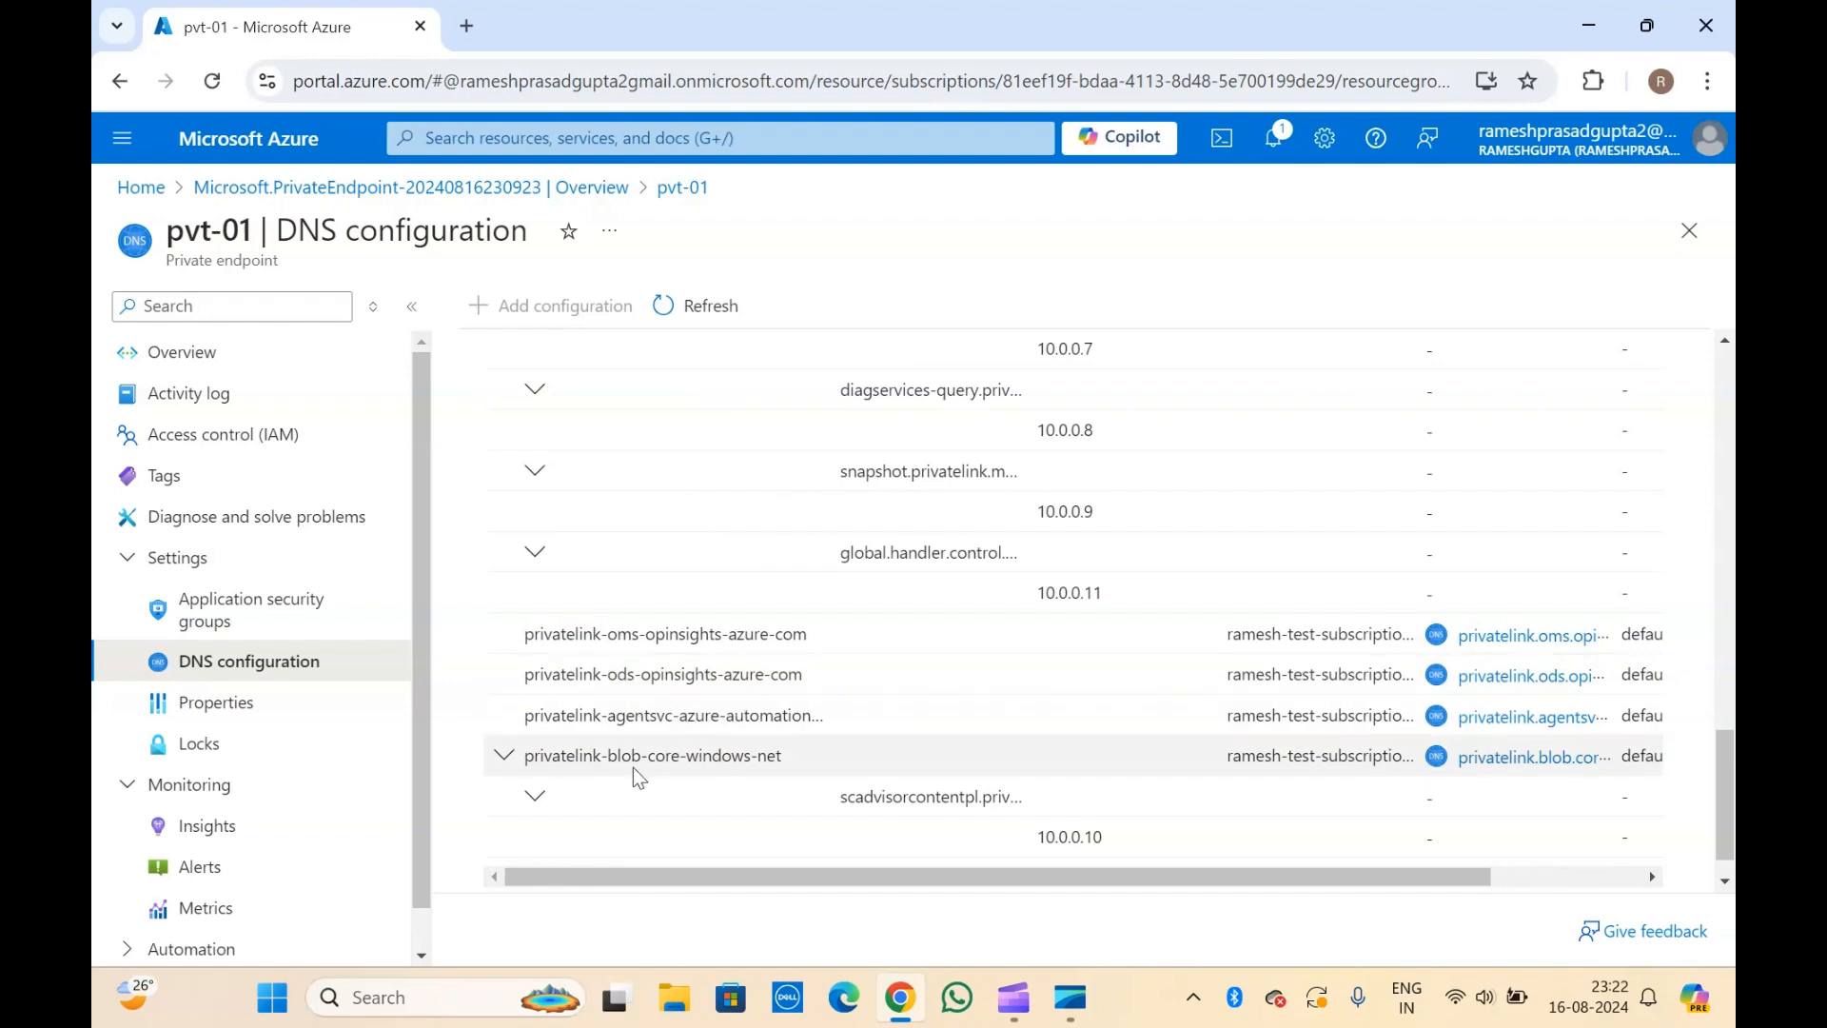
pyautogui.hscroll(3, 948, 753)
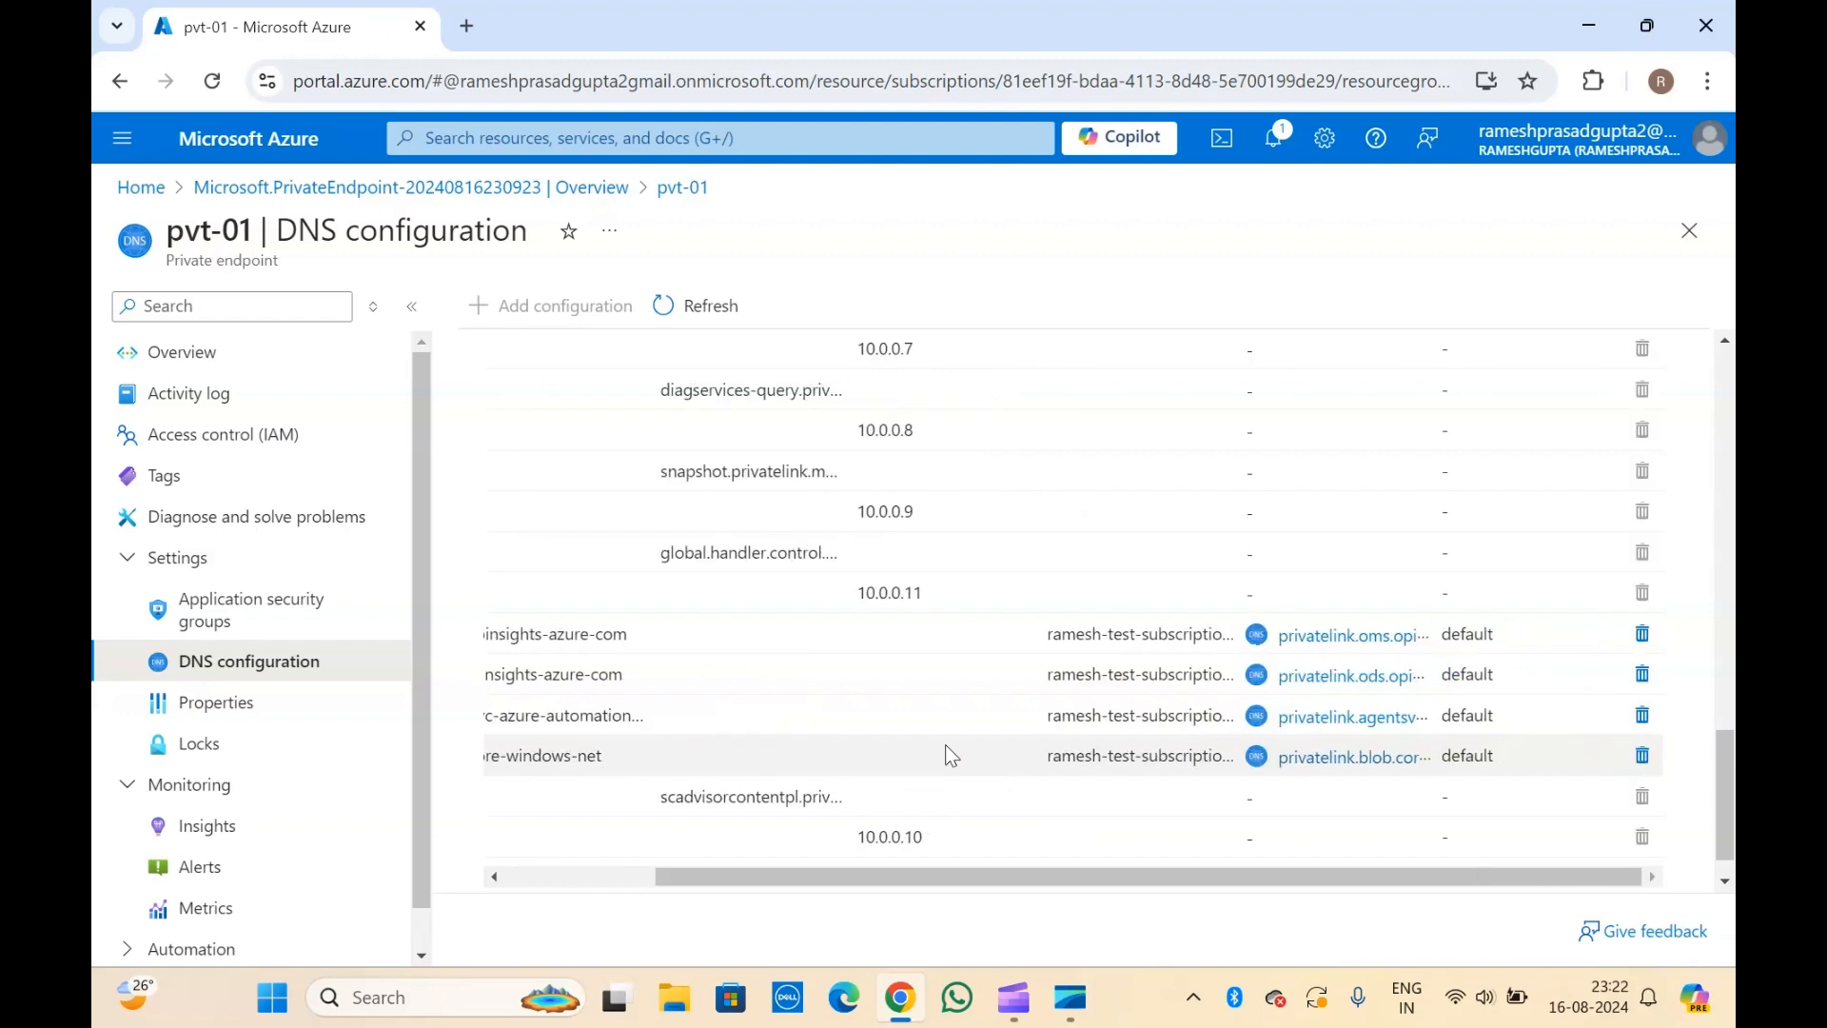
# Collapse the pvt-01-nic, privatelink-monitor-azure-com and privatelink-blob-core-windows-net entries to leave a compact list of DNS configurations.
pyautogui.scroll(1, 1209, 606)
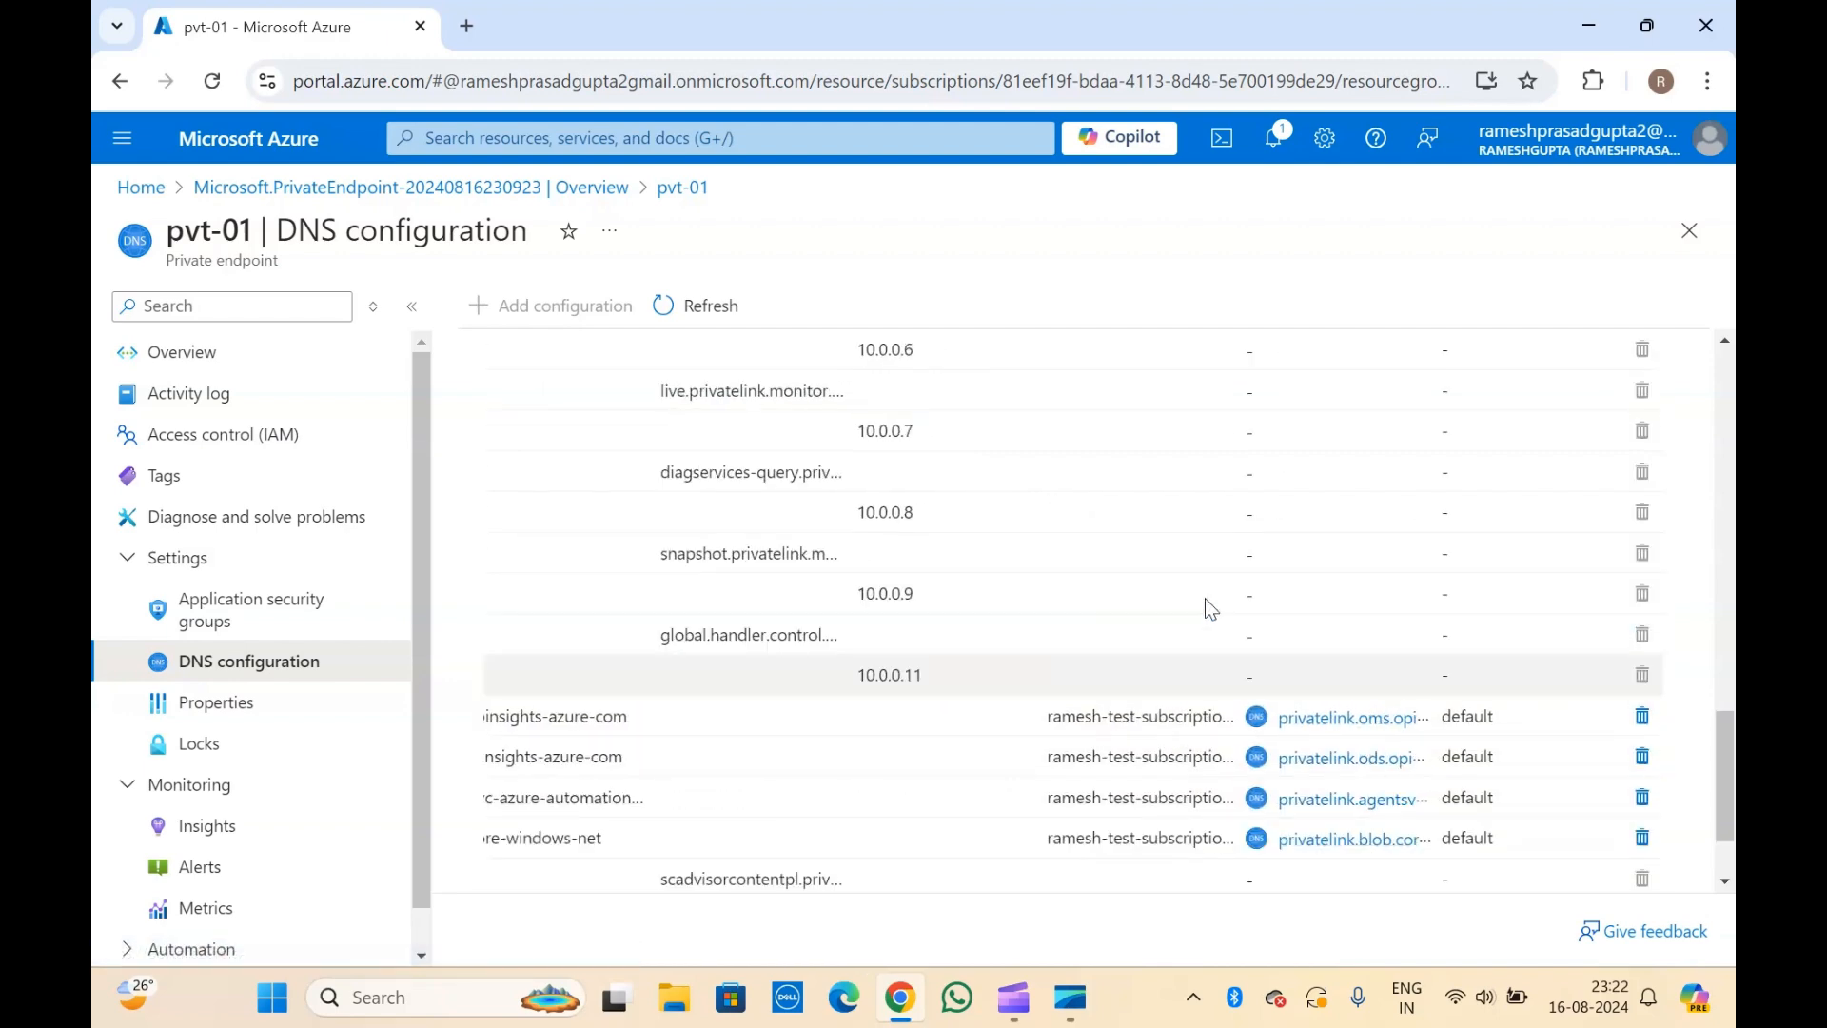
pyautogui.scroll(5, 1205, 598)
pyautogui.scroll(5, 1205, 598)
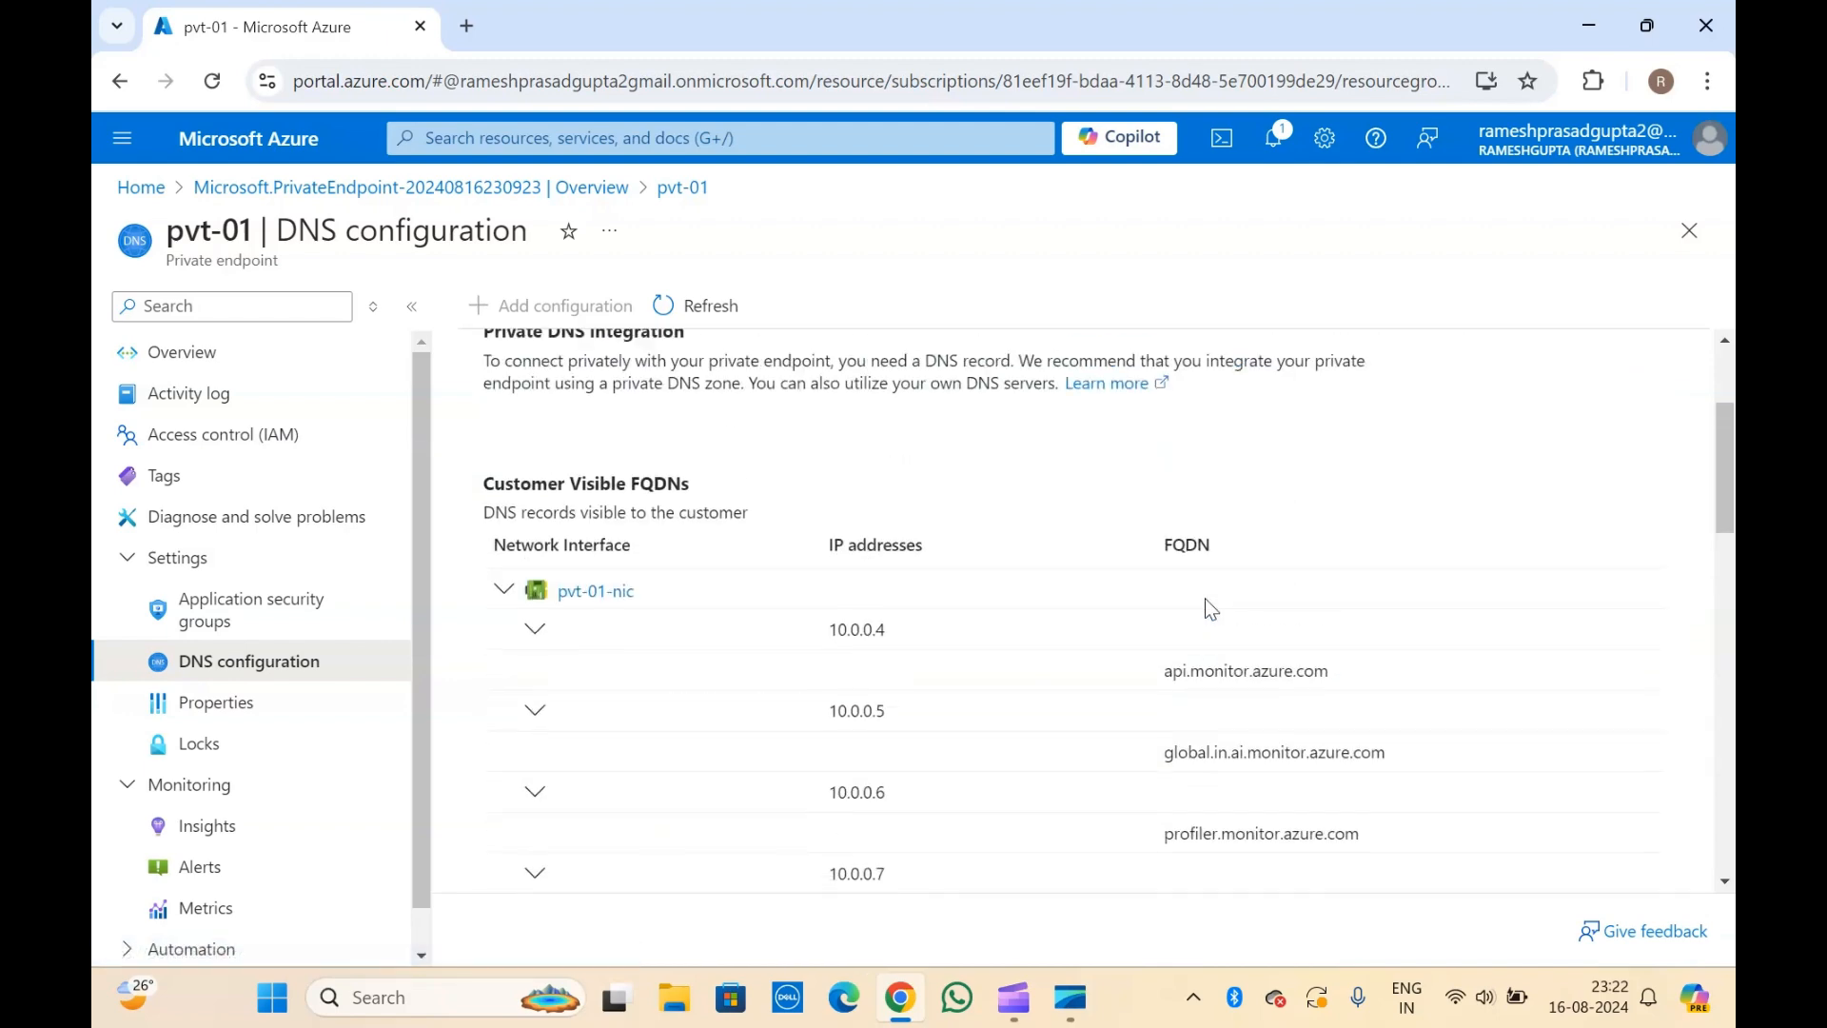
pyautogui.scroll(1, 1205, 598)
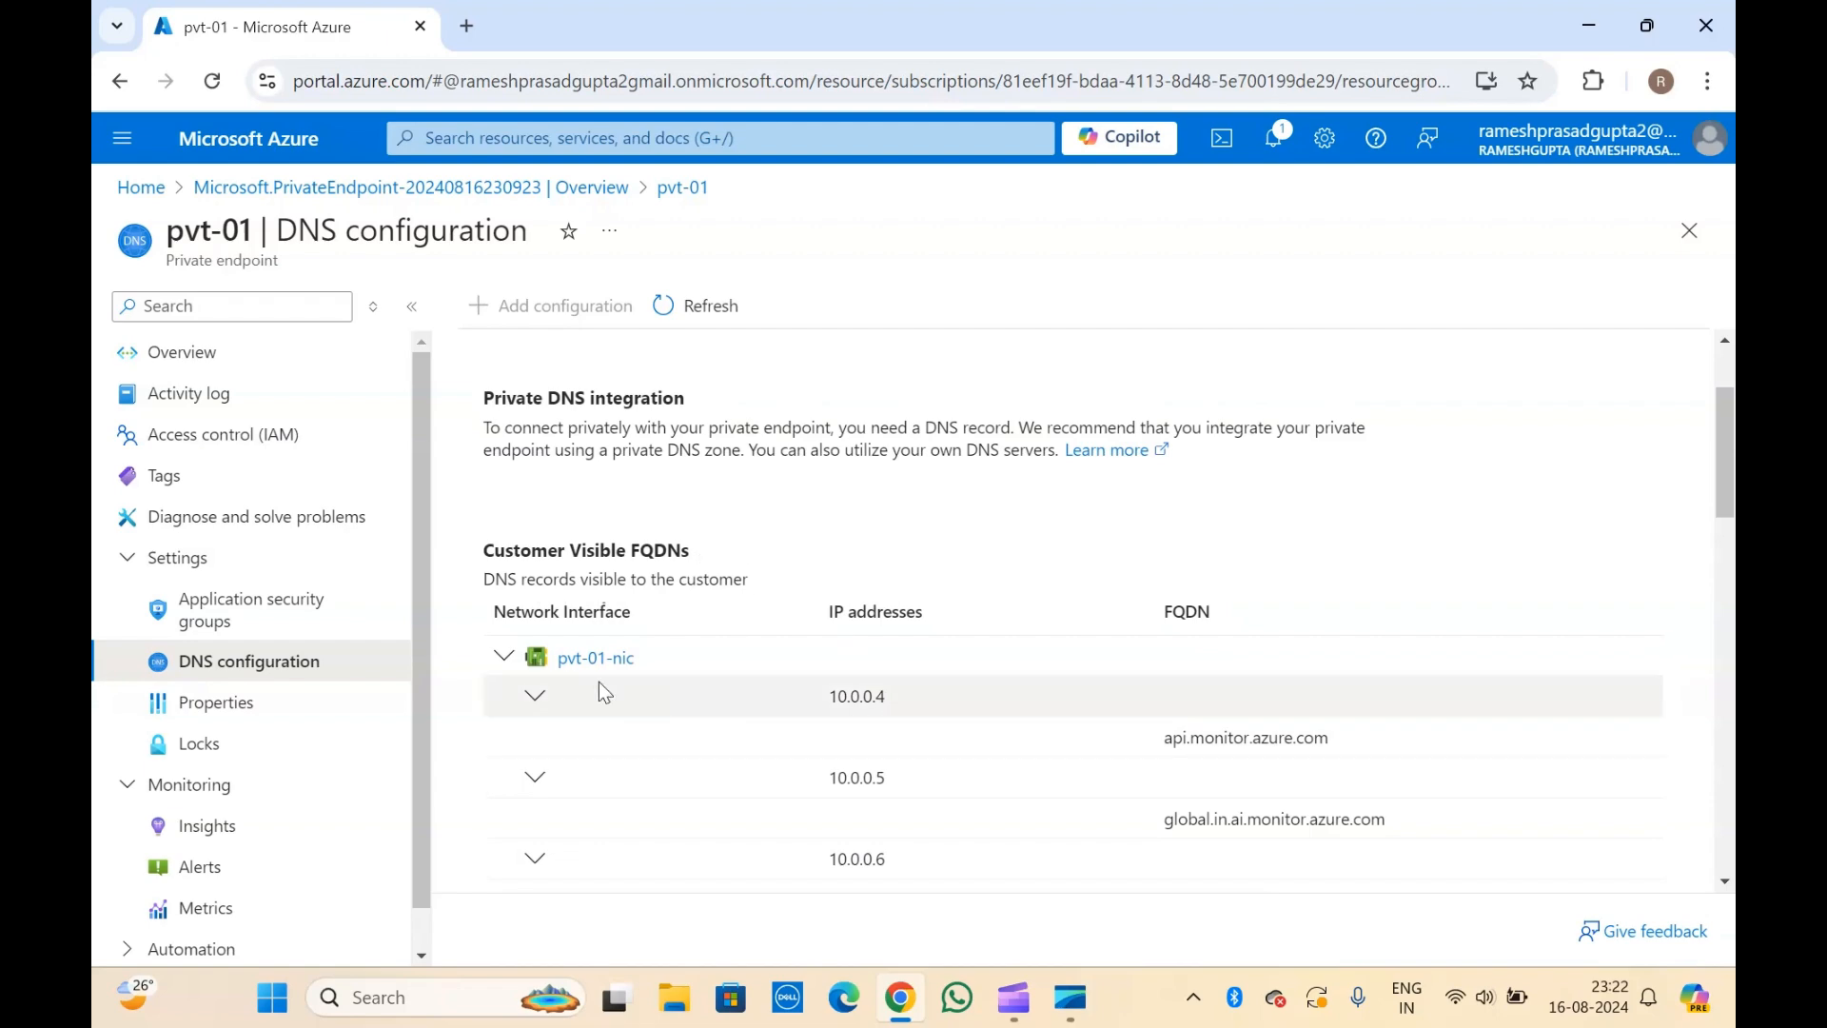
pyautogui.click(504, 657)
pyautogui.scroll(-5, 506, 659)
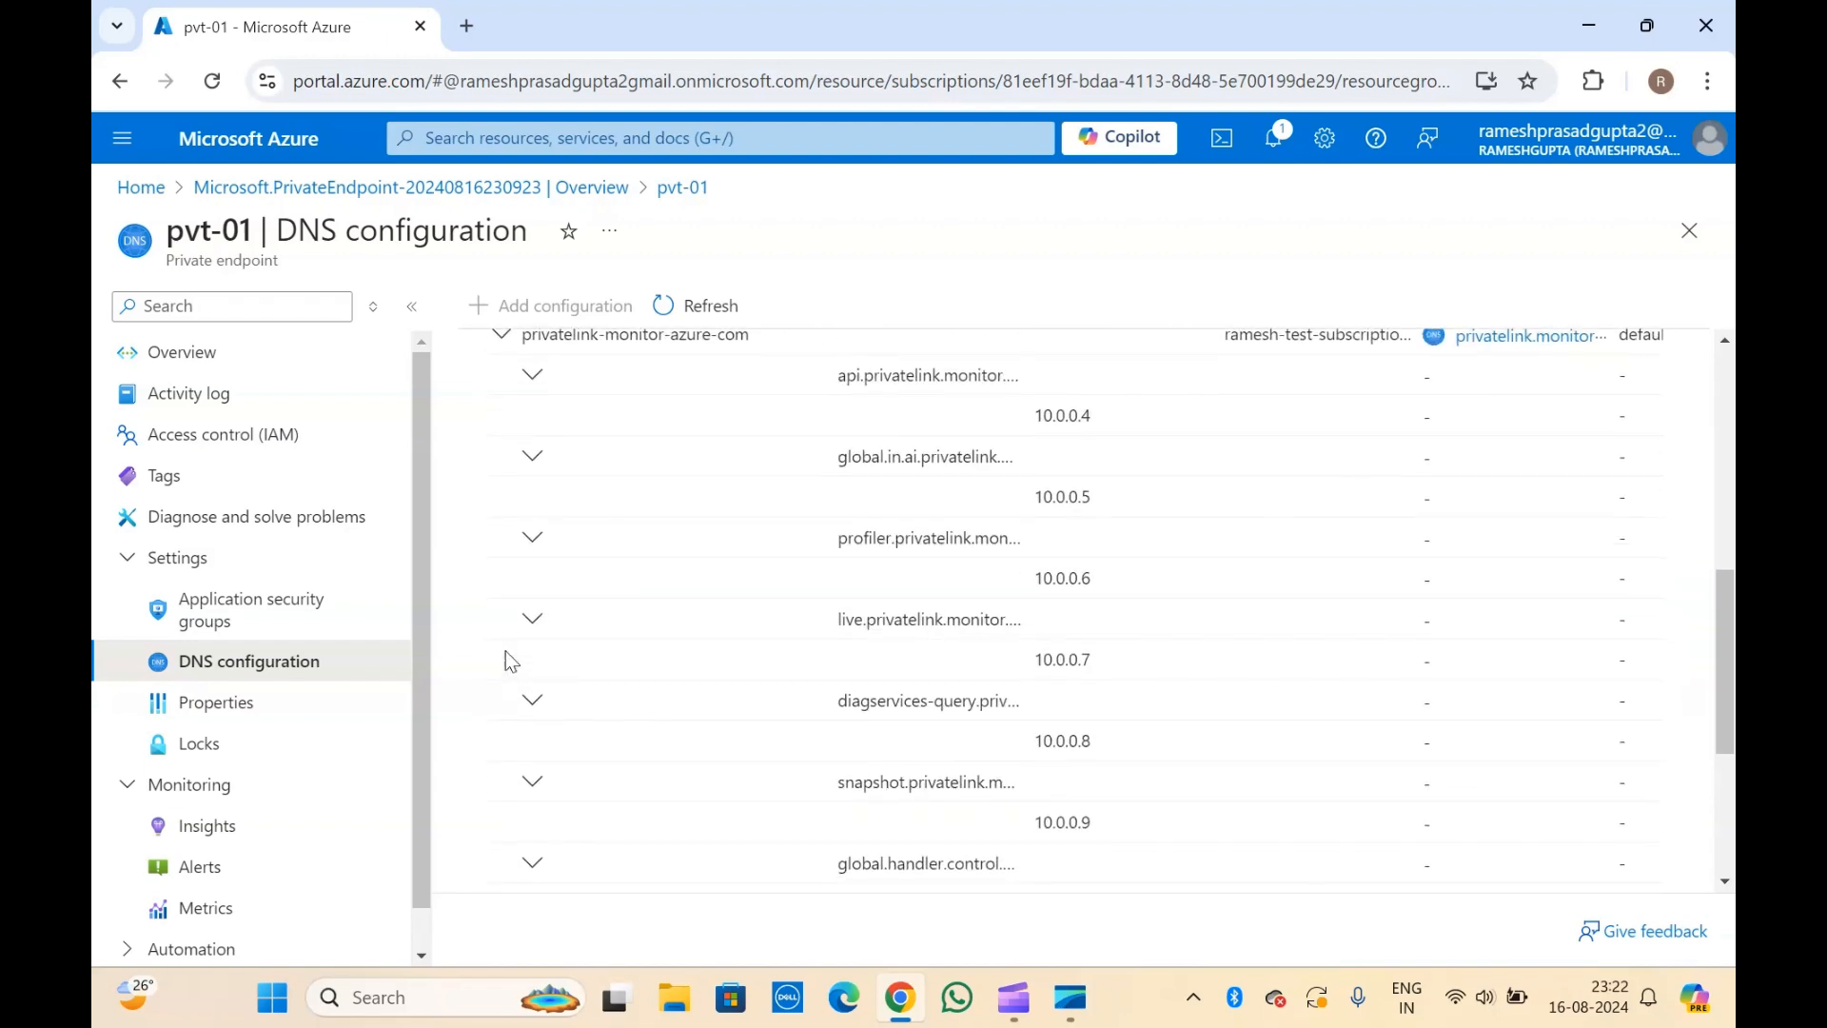
pyautogui.scroll(1, 514, 619)
pyautogui.click(502, 454)
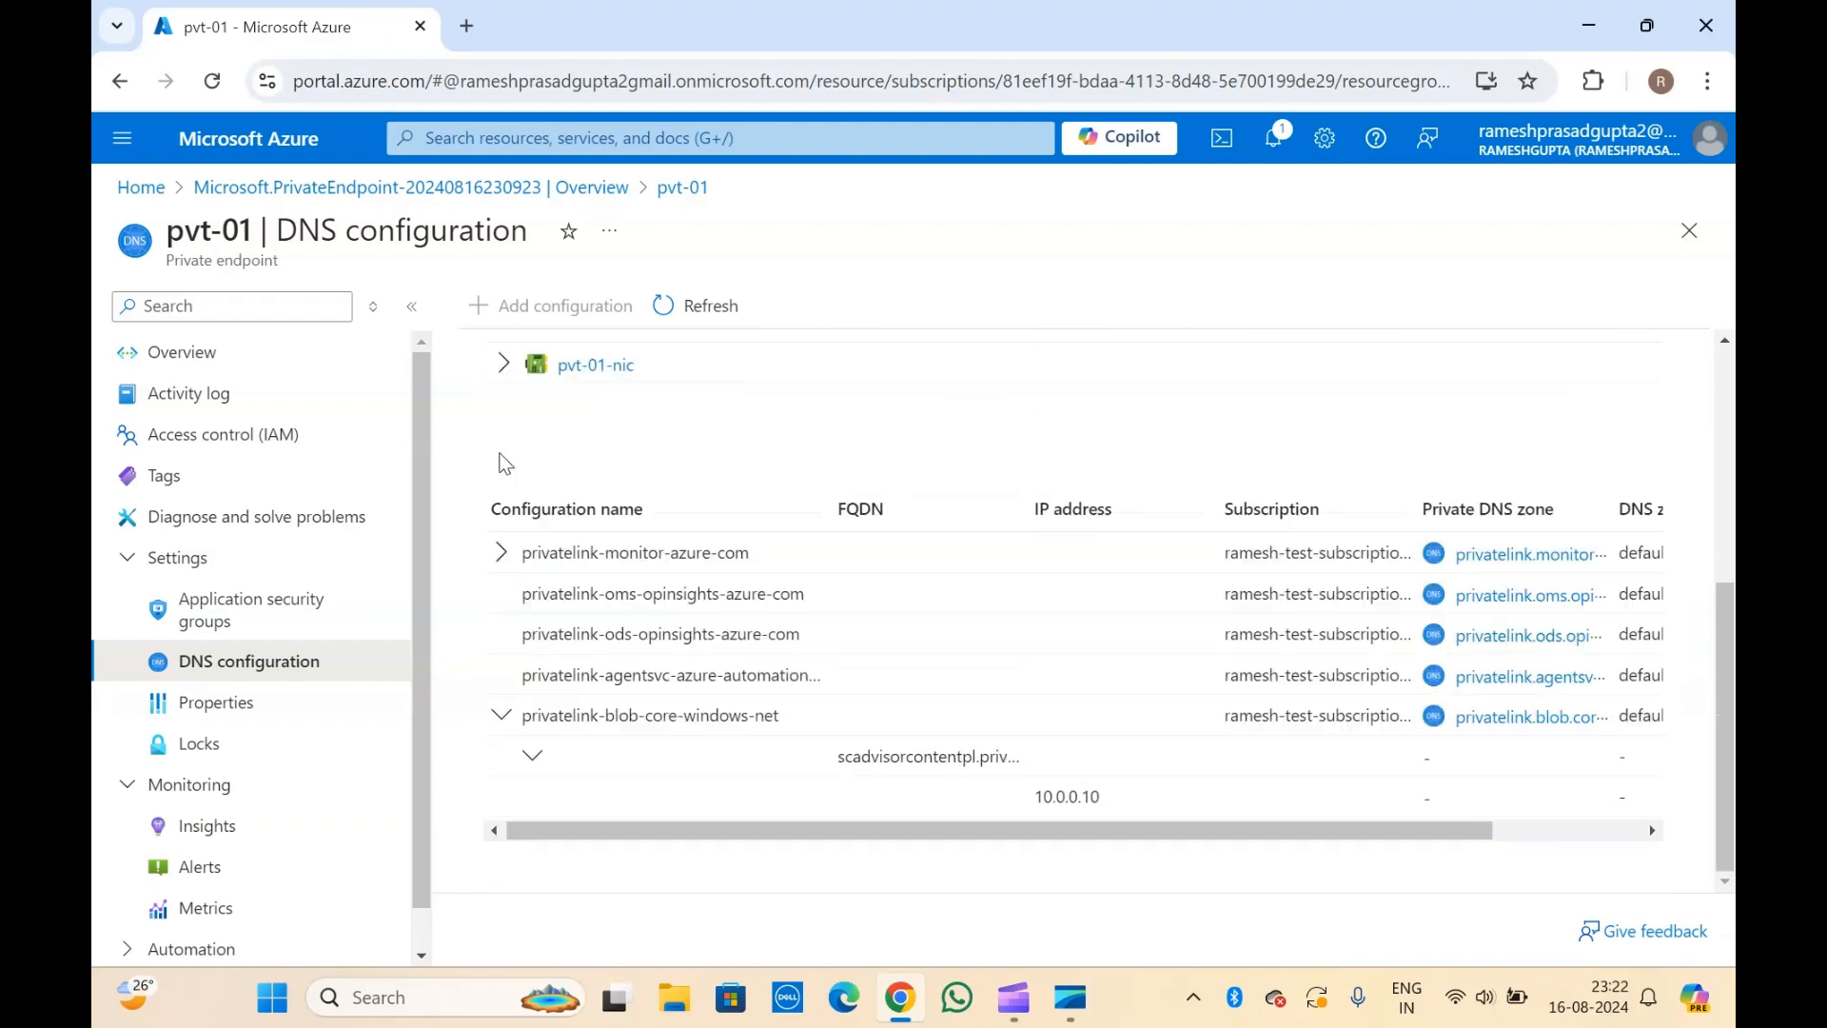
pyautogui.click(501, 719)
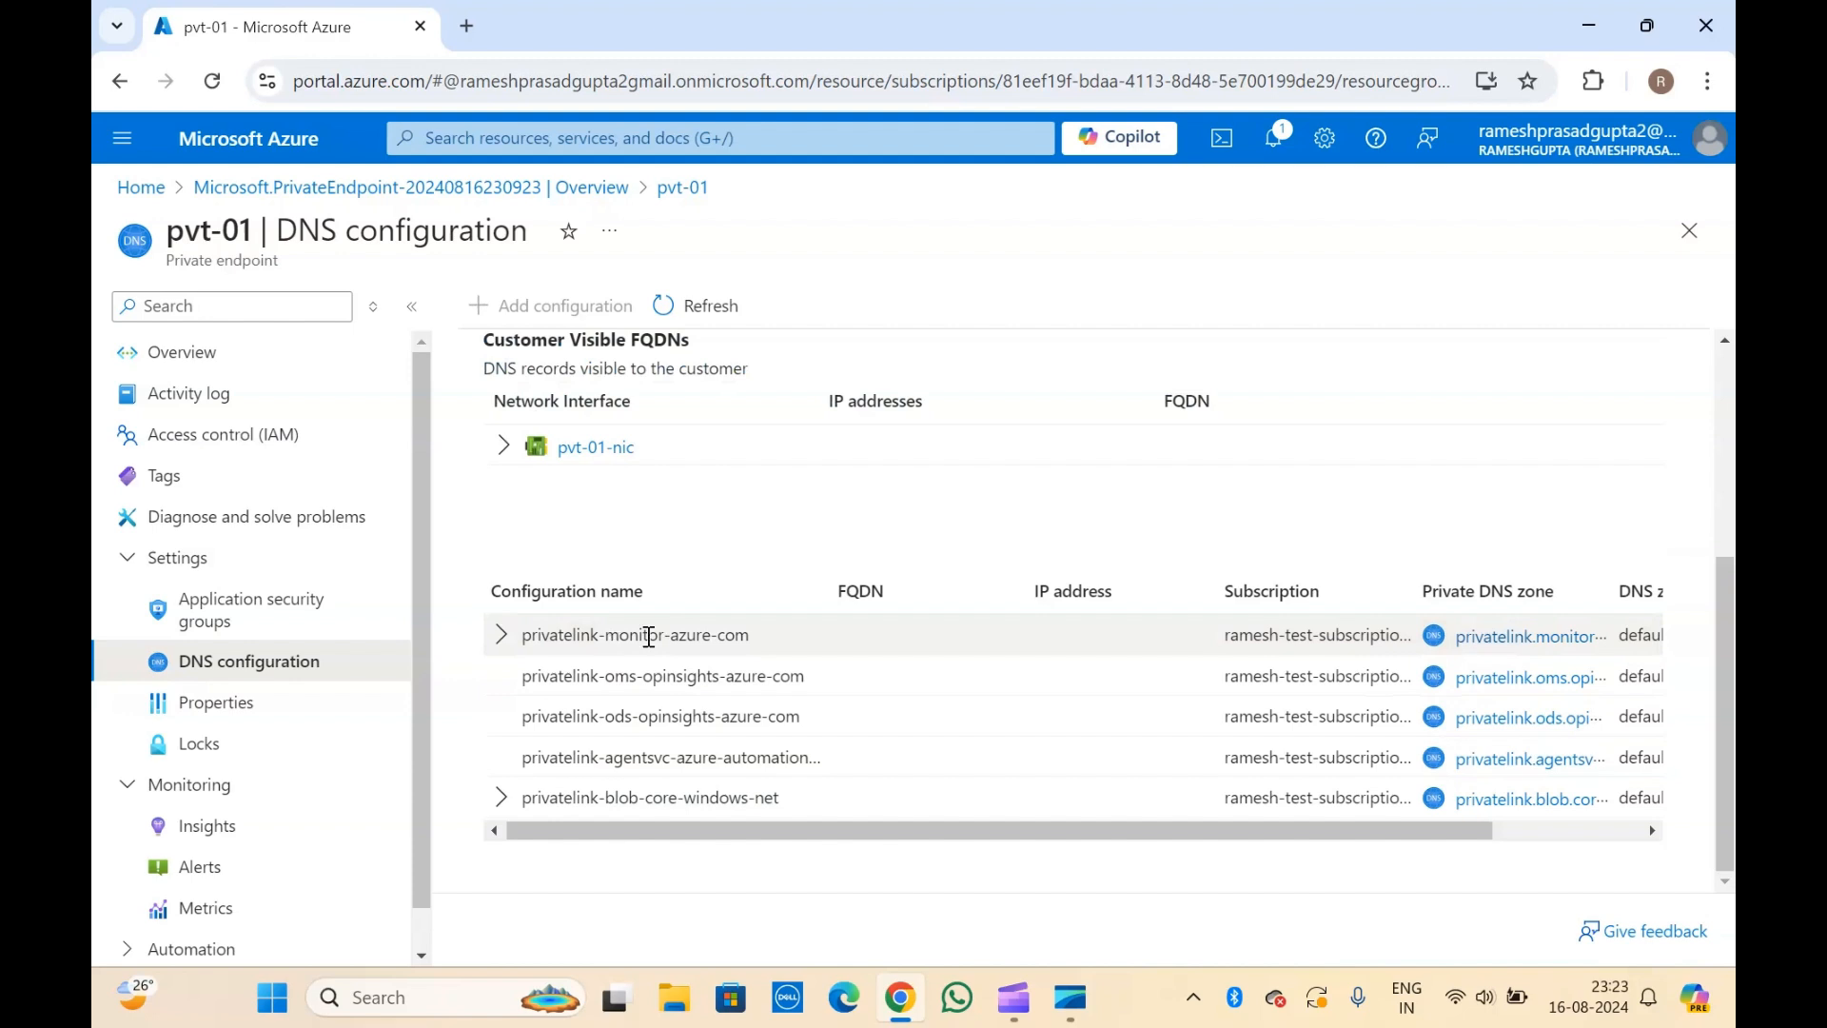
# Open the private DNS zone of the privatelink-monitor-azure-com configuration and display its recordsets.
pyautogui.click(1472, 638)
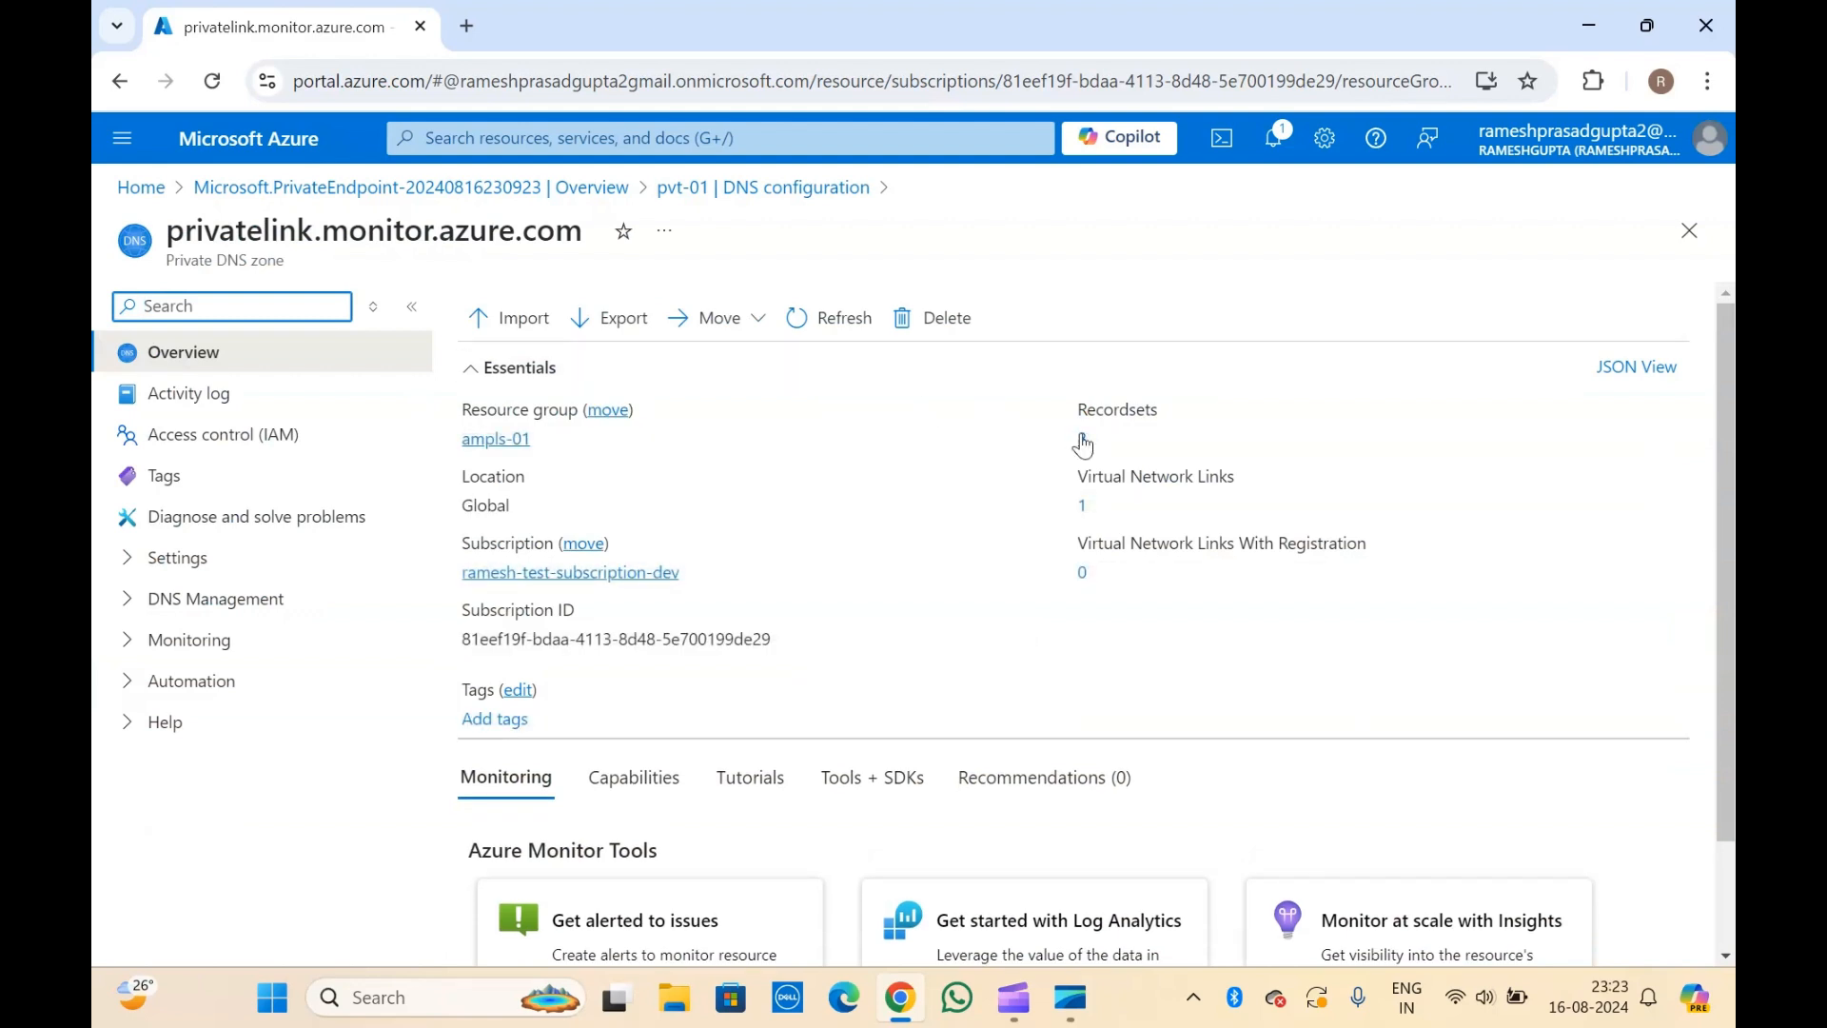
pyautogui.click(1112, 402)
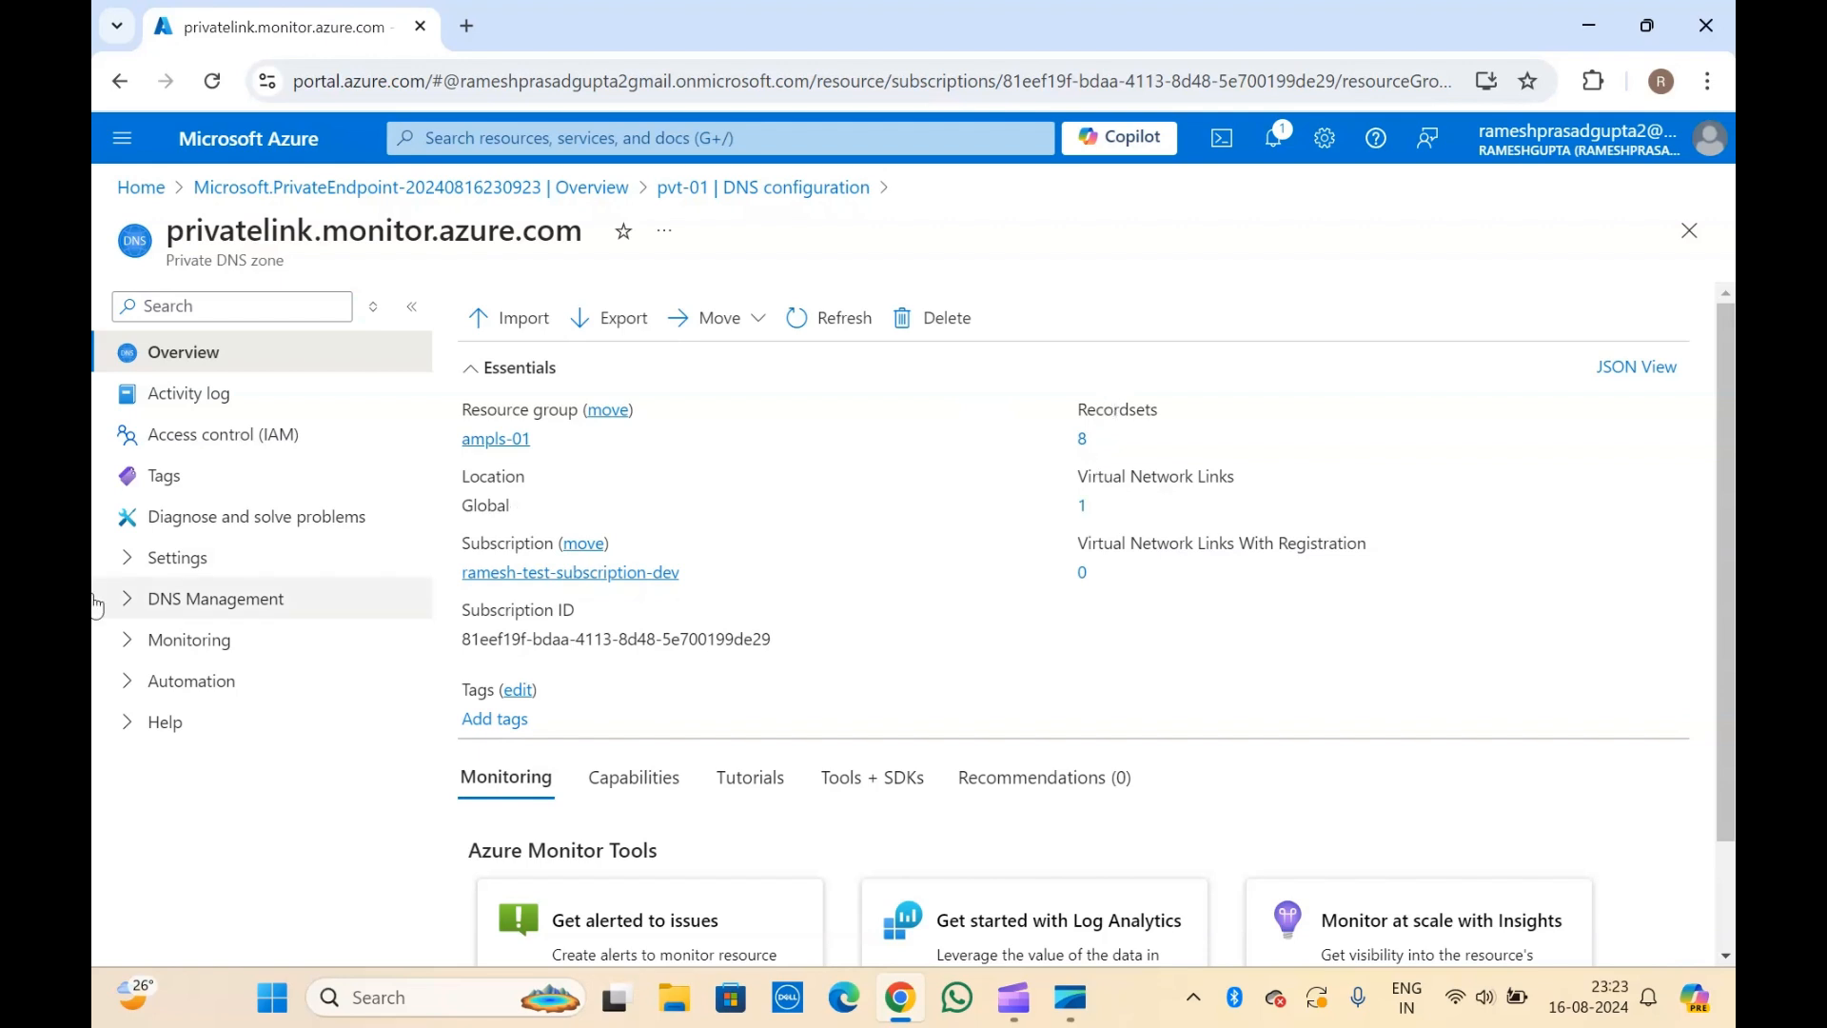
pyautogui.click(139, 564)
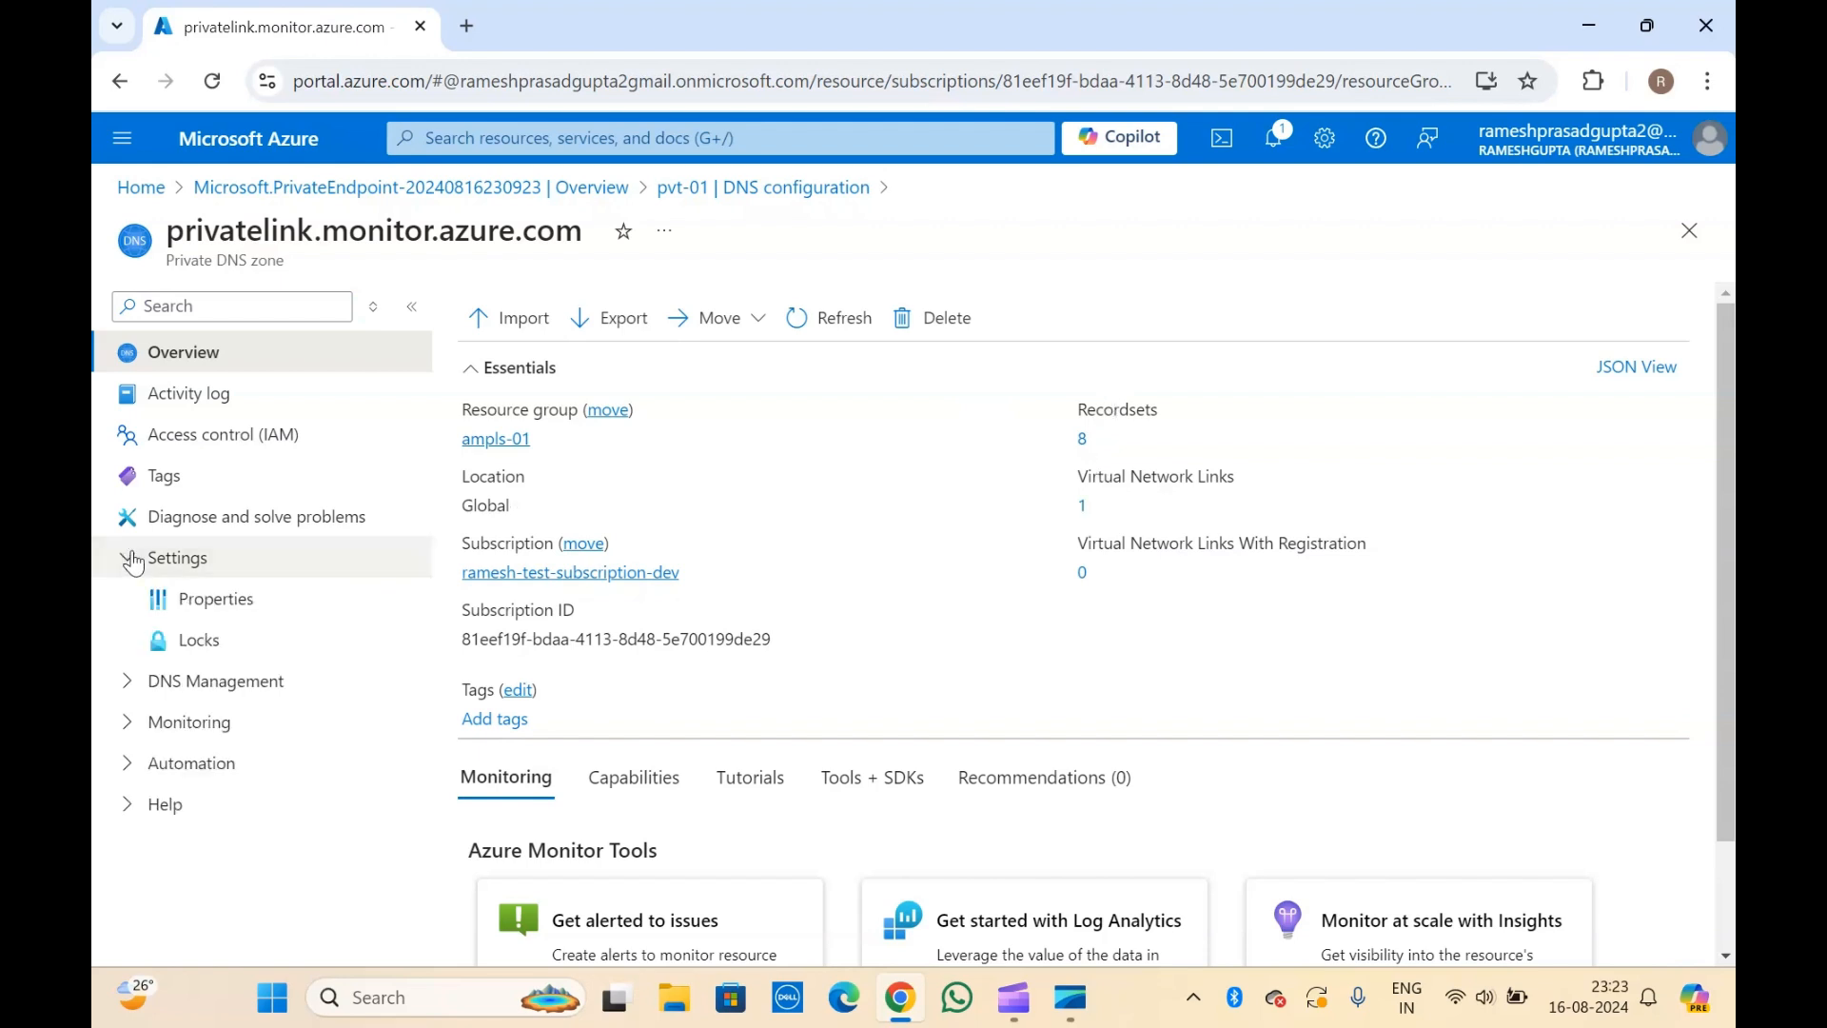
pyautogui.click(129, 684)
pyautogui.click(198, 722)
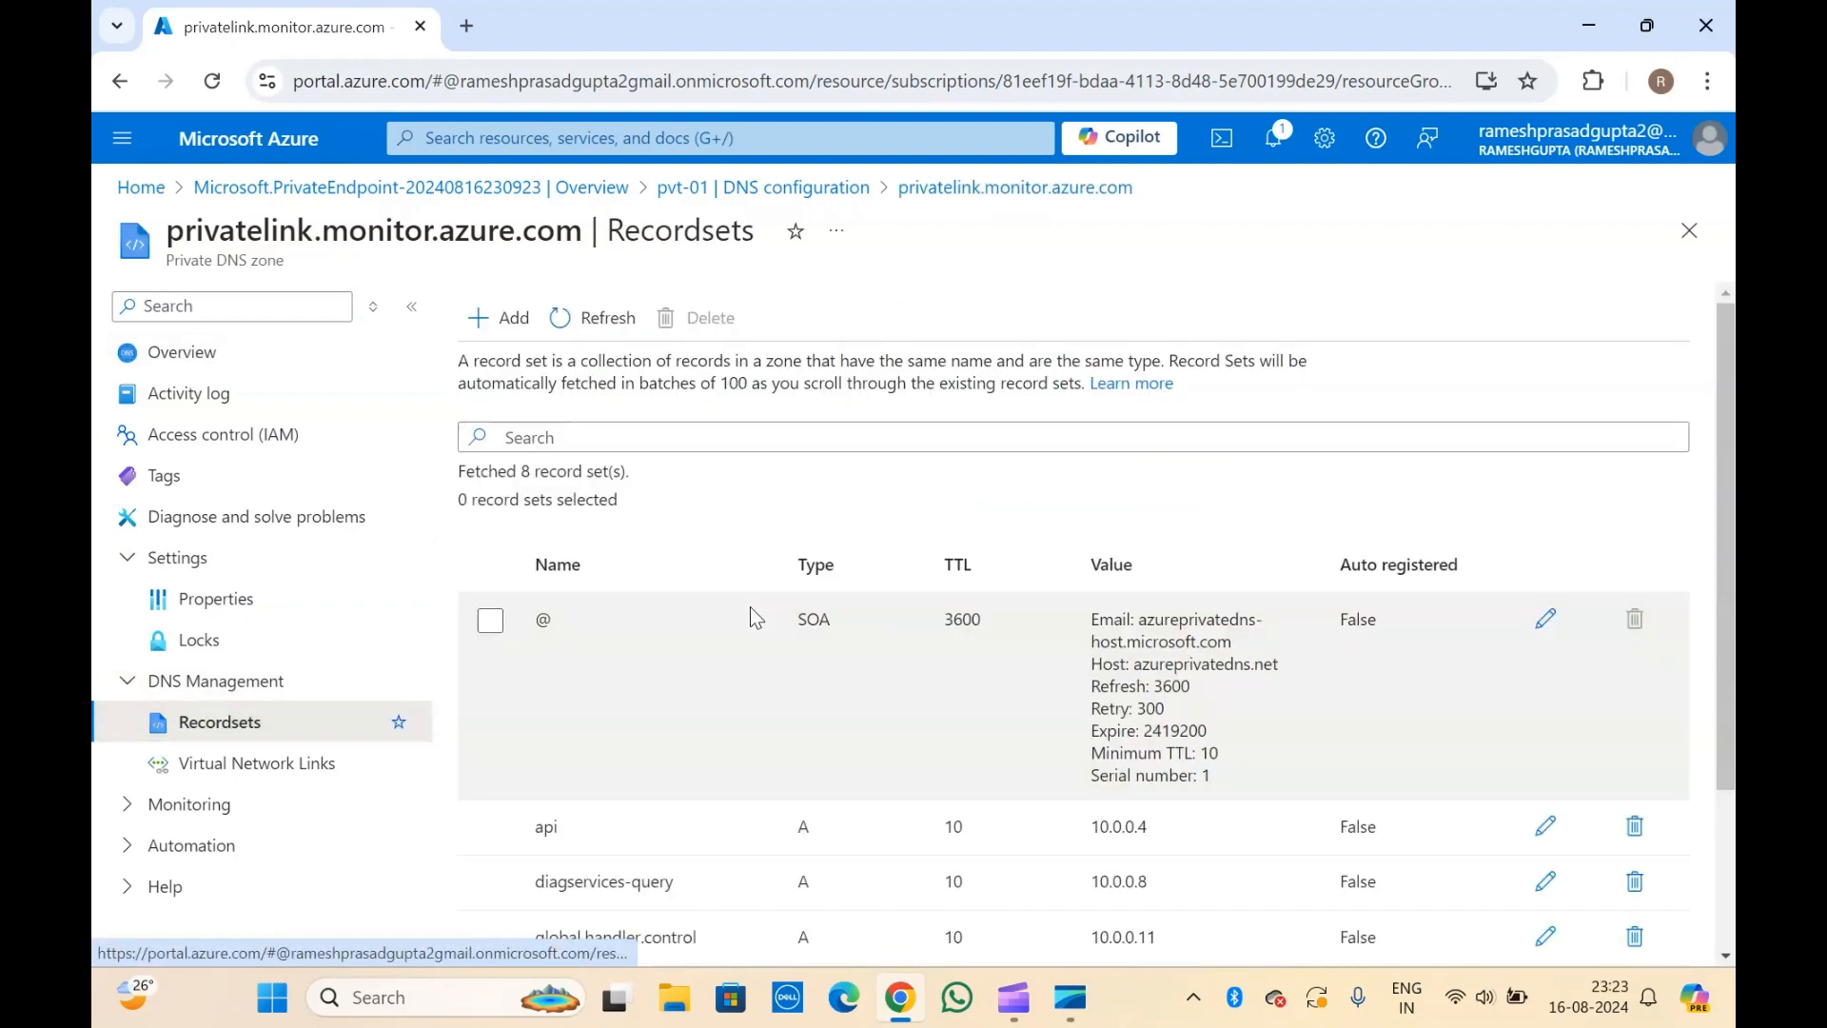
# Examine the A records of the privatelink.monitor.azure.com zone and the private IP addresses they point to.
pyautogui.scroll(-3, 751, 616)
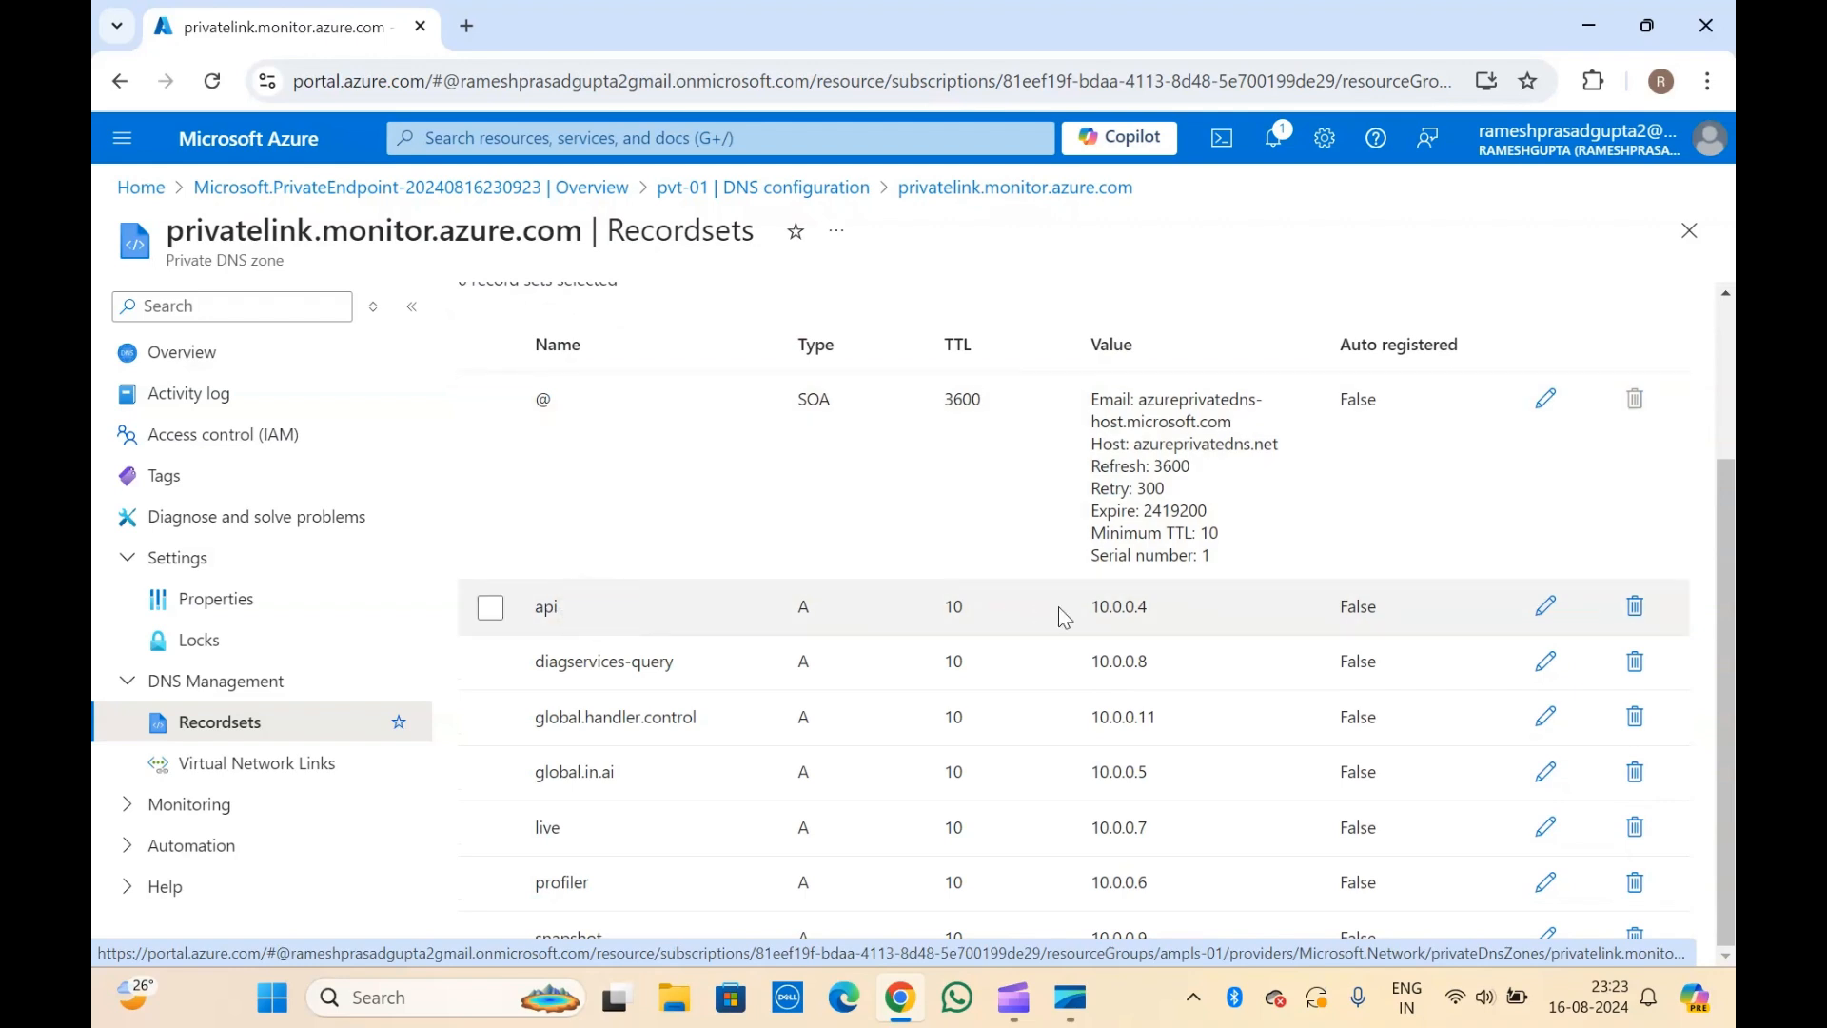
pyautogui.click(1136, 618)
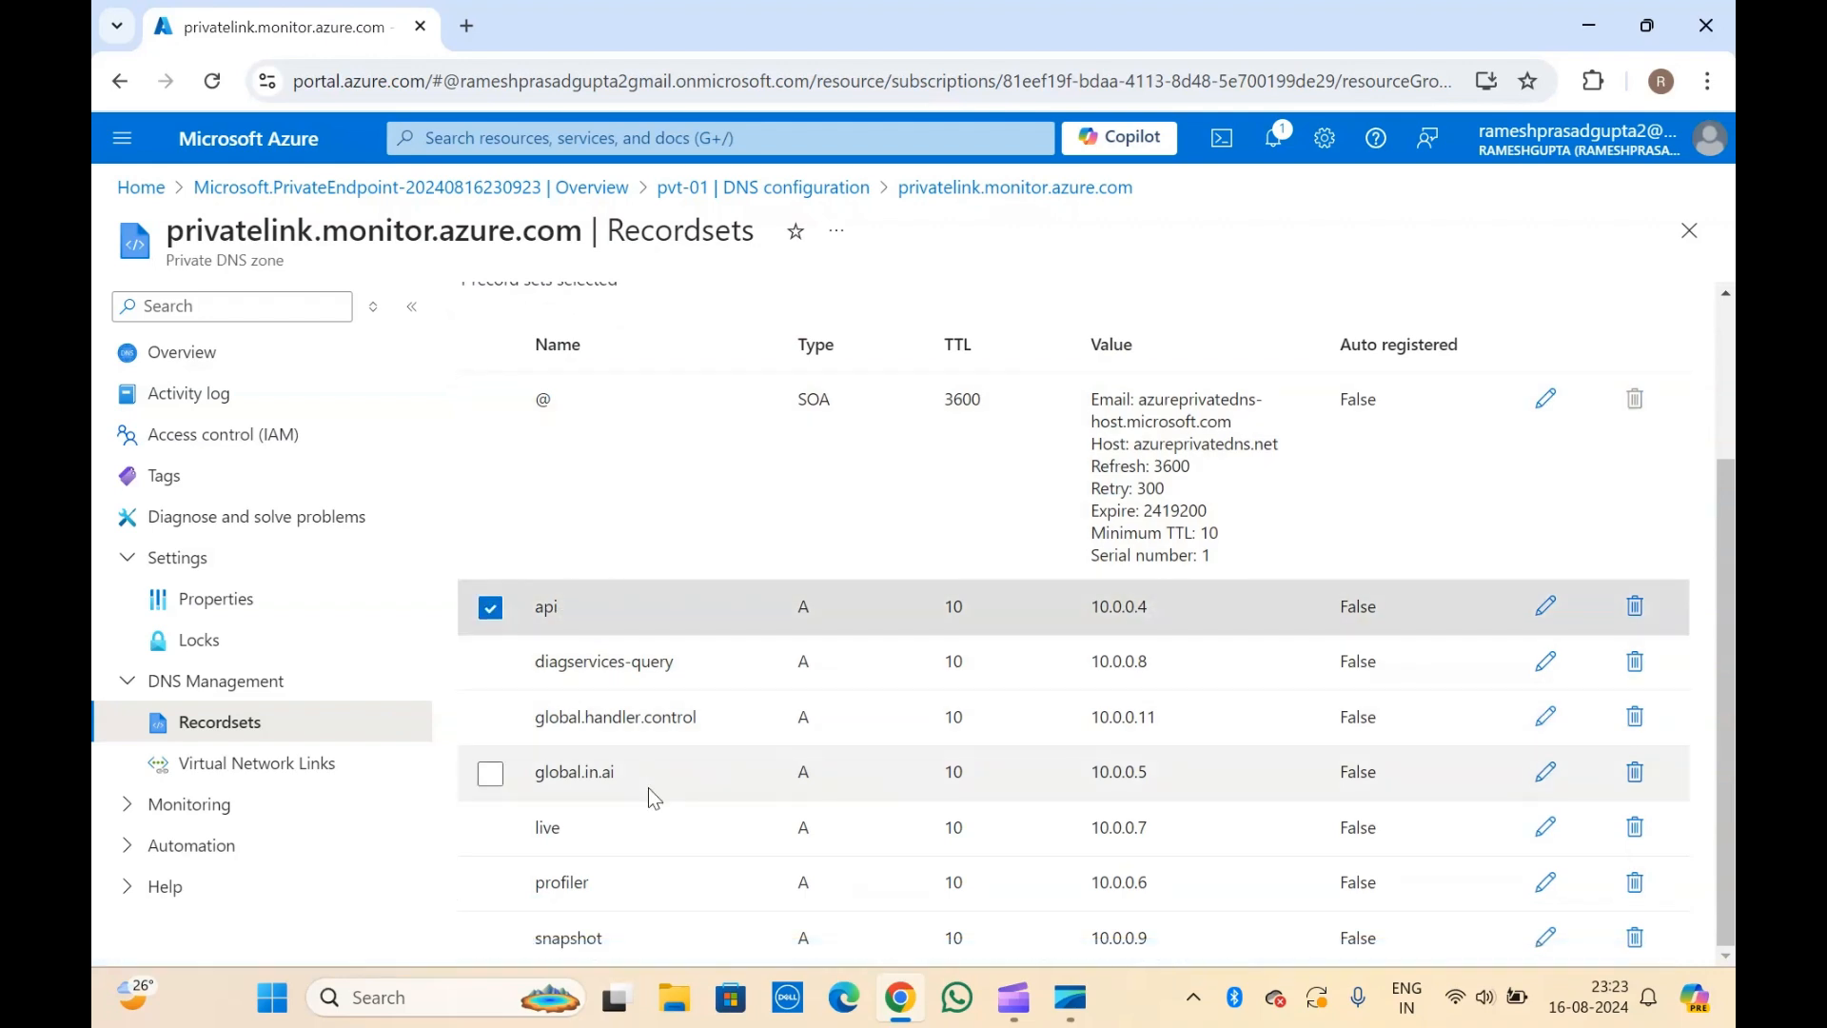
pyautogui.moveTo(576, 657); pyautogui.dragTo(335, 925)
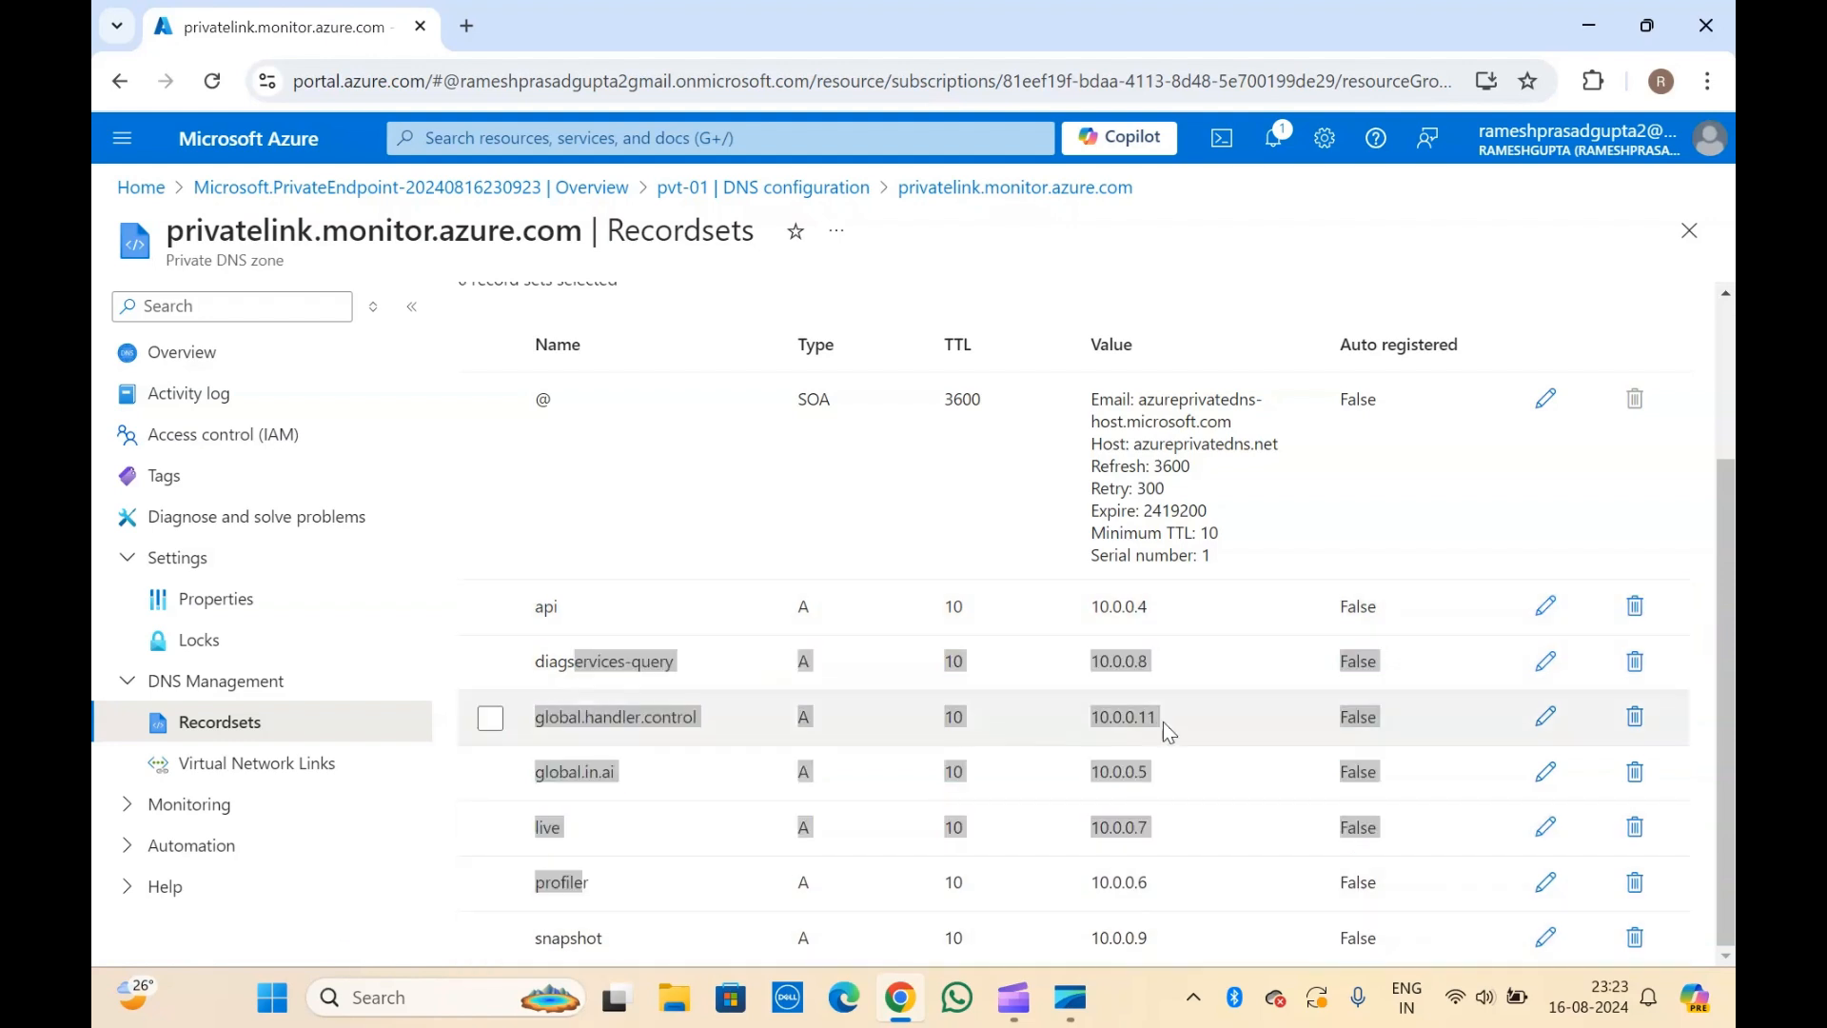
pyautogui.click(370, 899)
pyautogui.click(1046, 558)
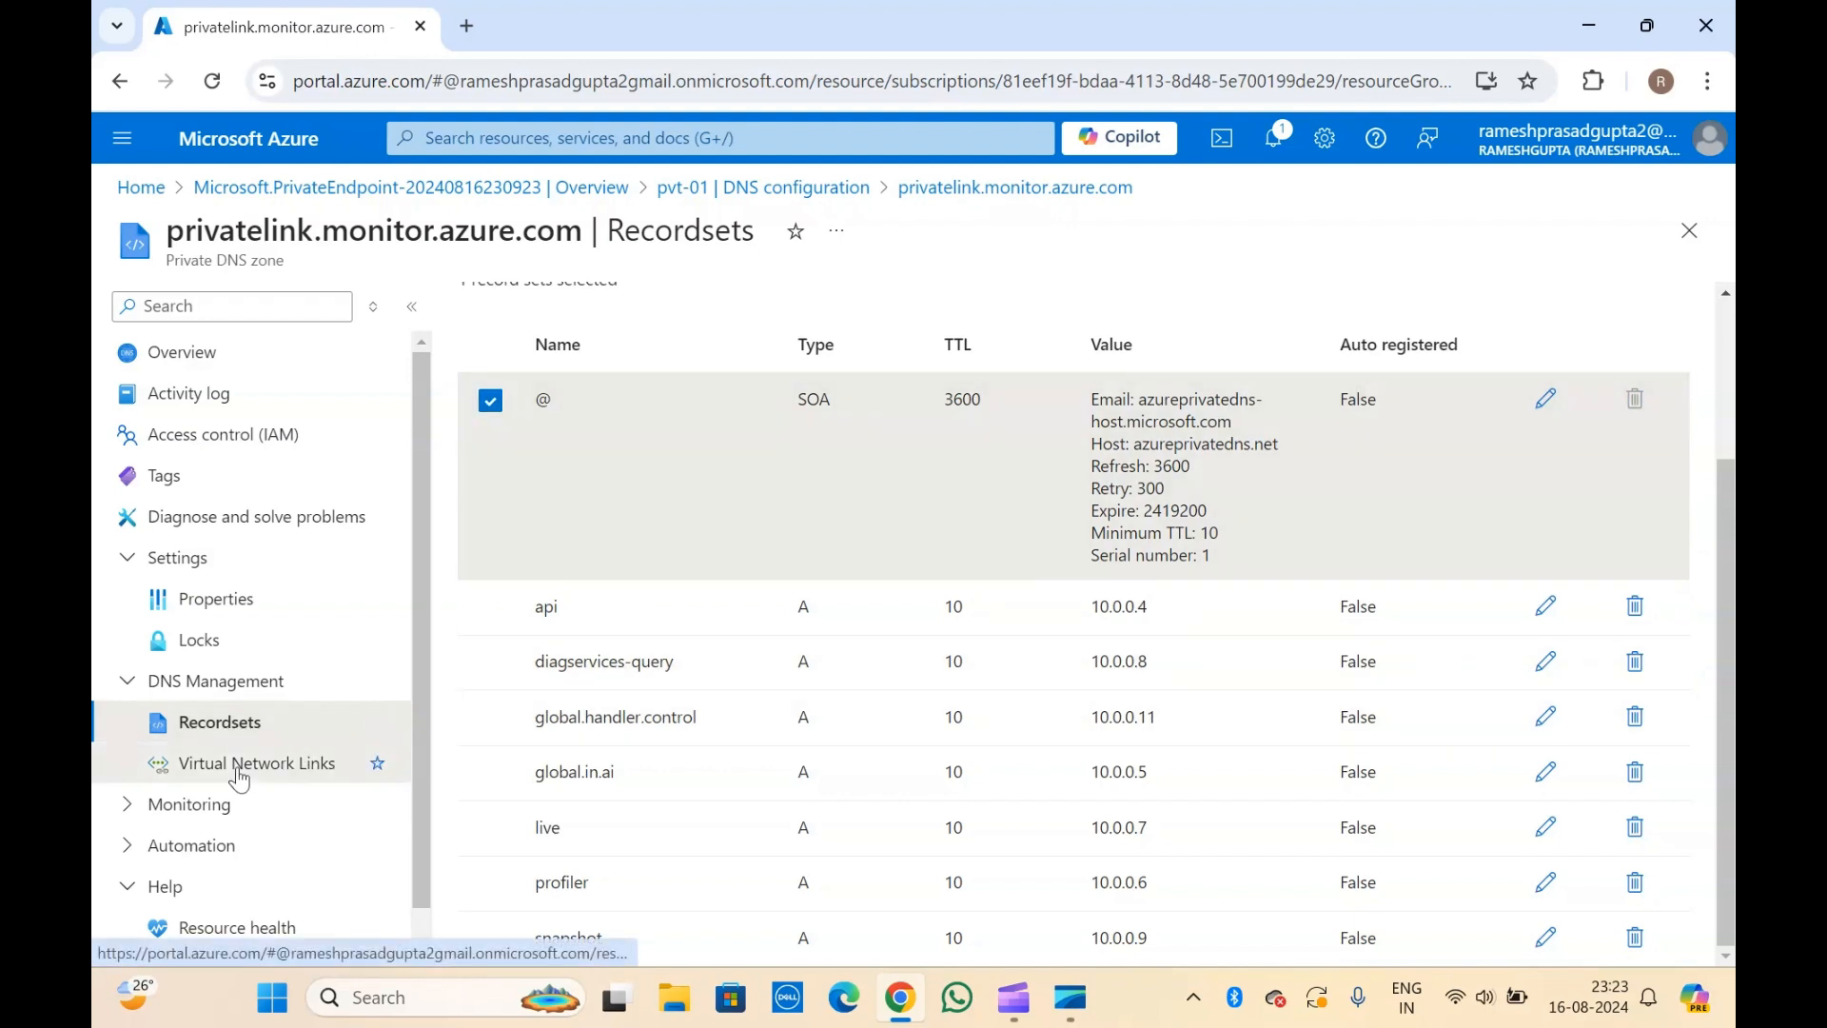
# Open the virtual network links of the privatelink.monitor.azure.com zone and check which virtual network is linked.
pyautogui.click(239, 776)
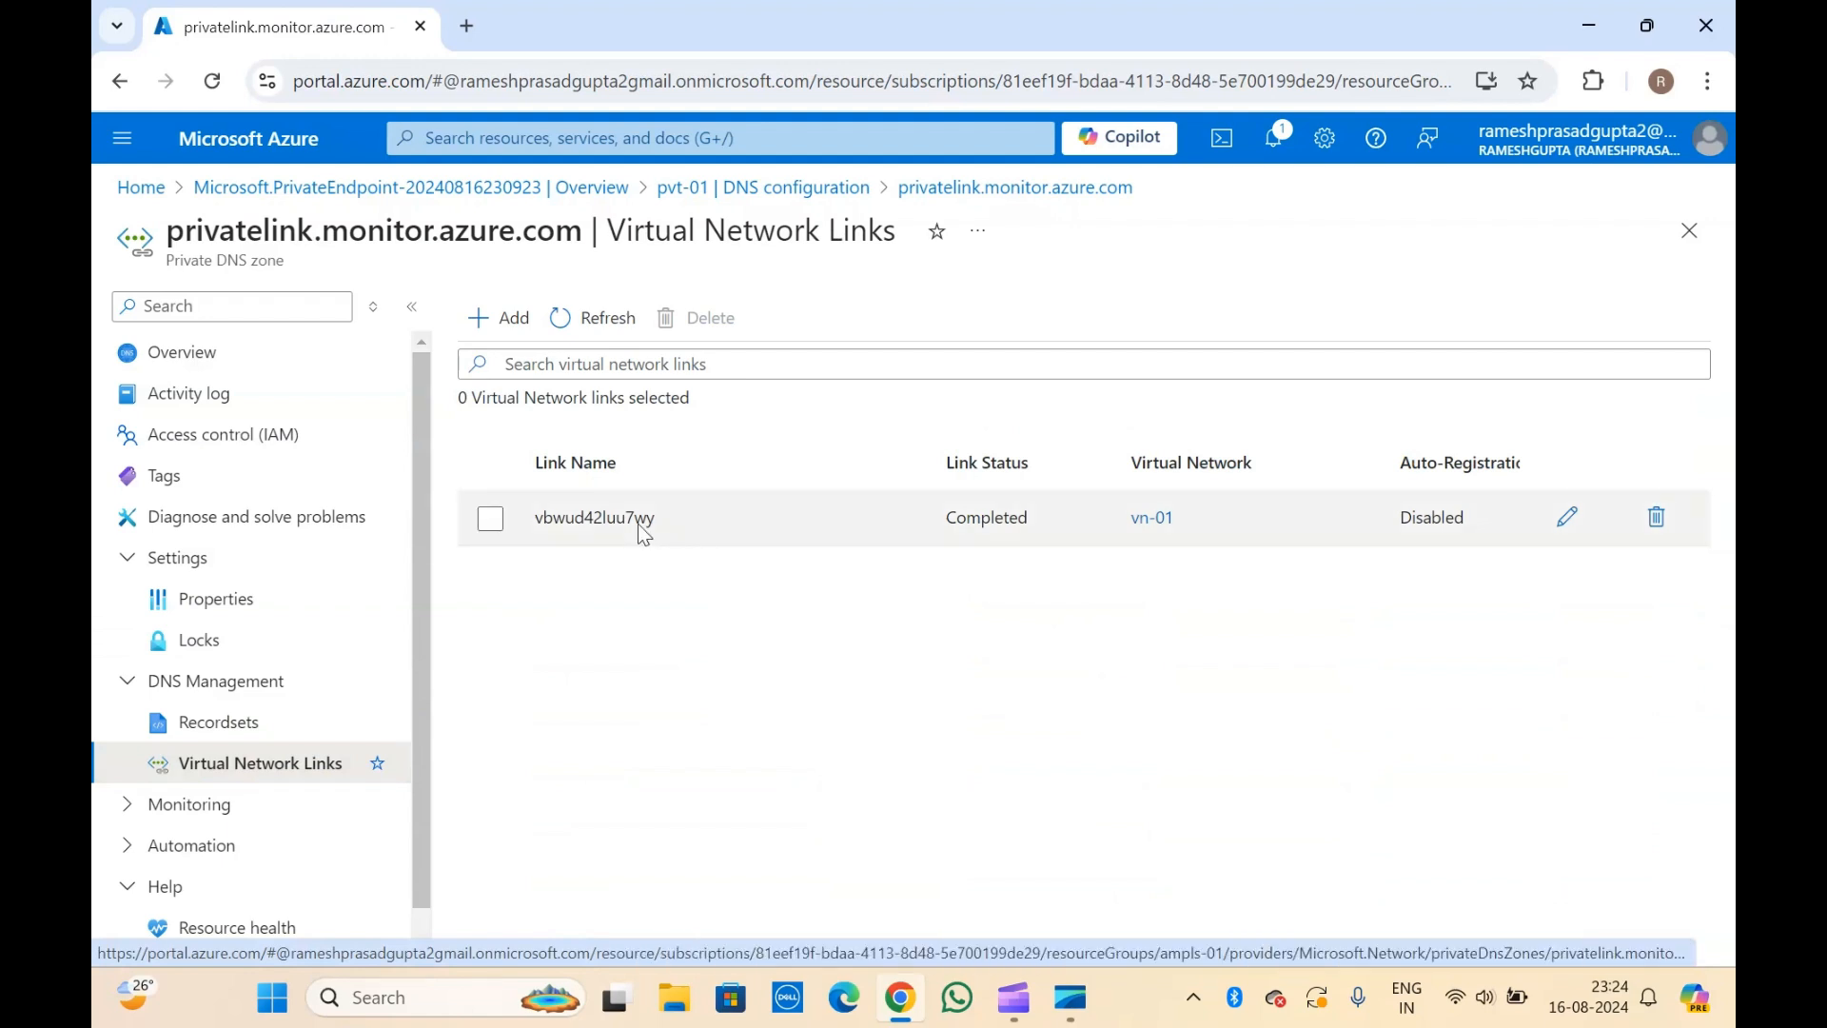
pyautogui.tripleClick(230, 271)
pyautogui.click(230, 270)
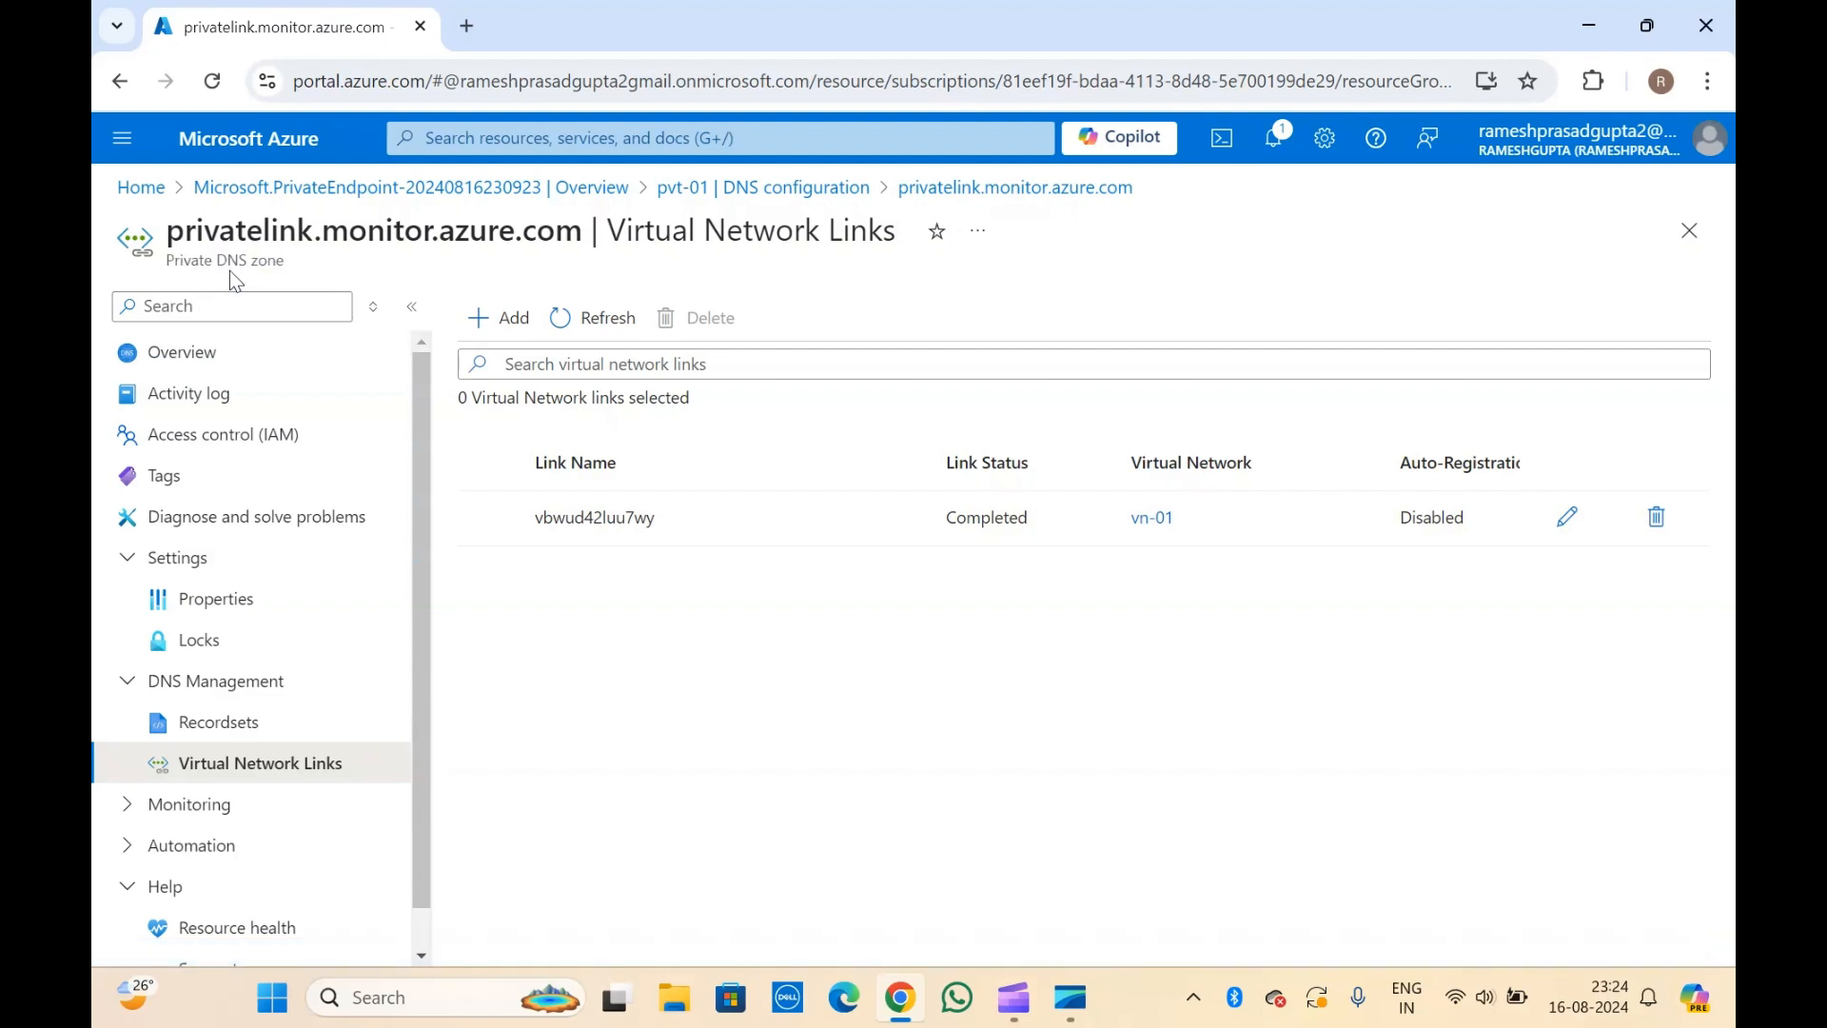
pyautogui.tripleClick(273, 252)
pyautogui.click(273, 252)
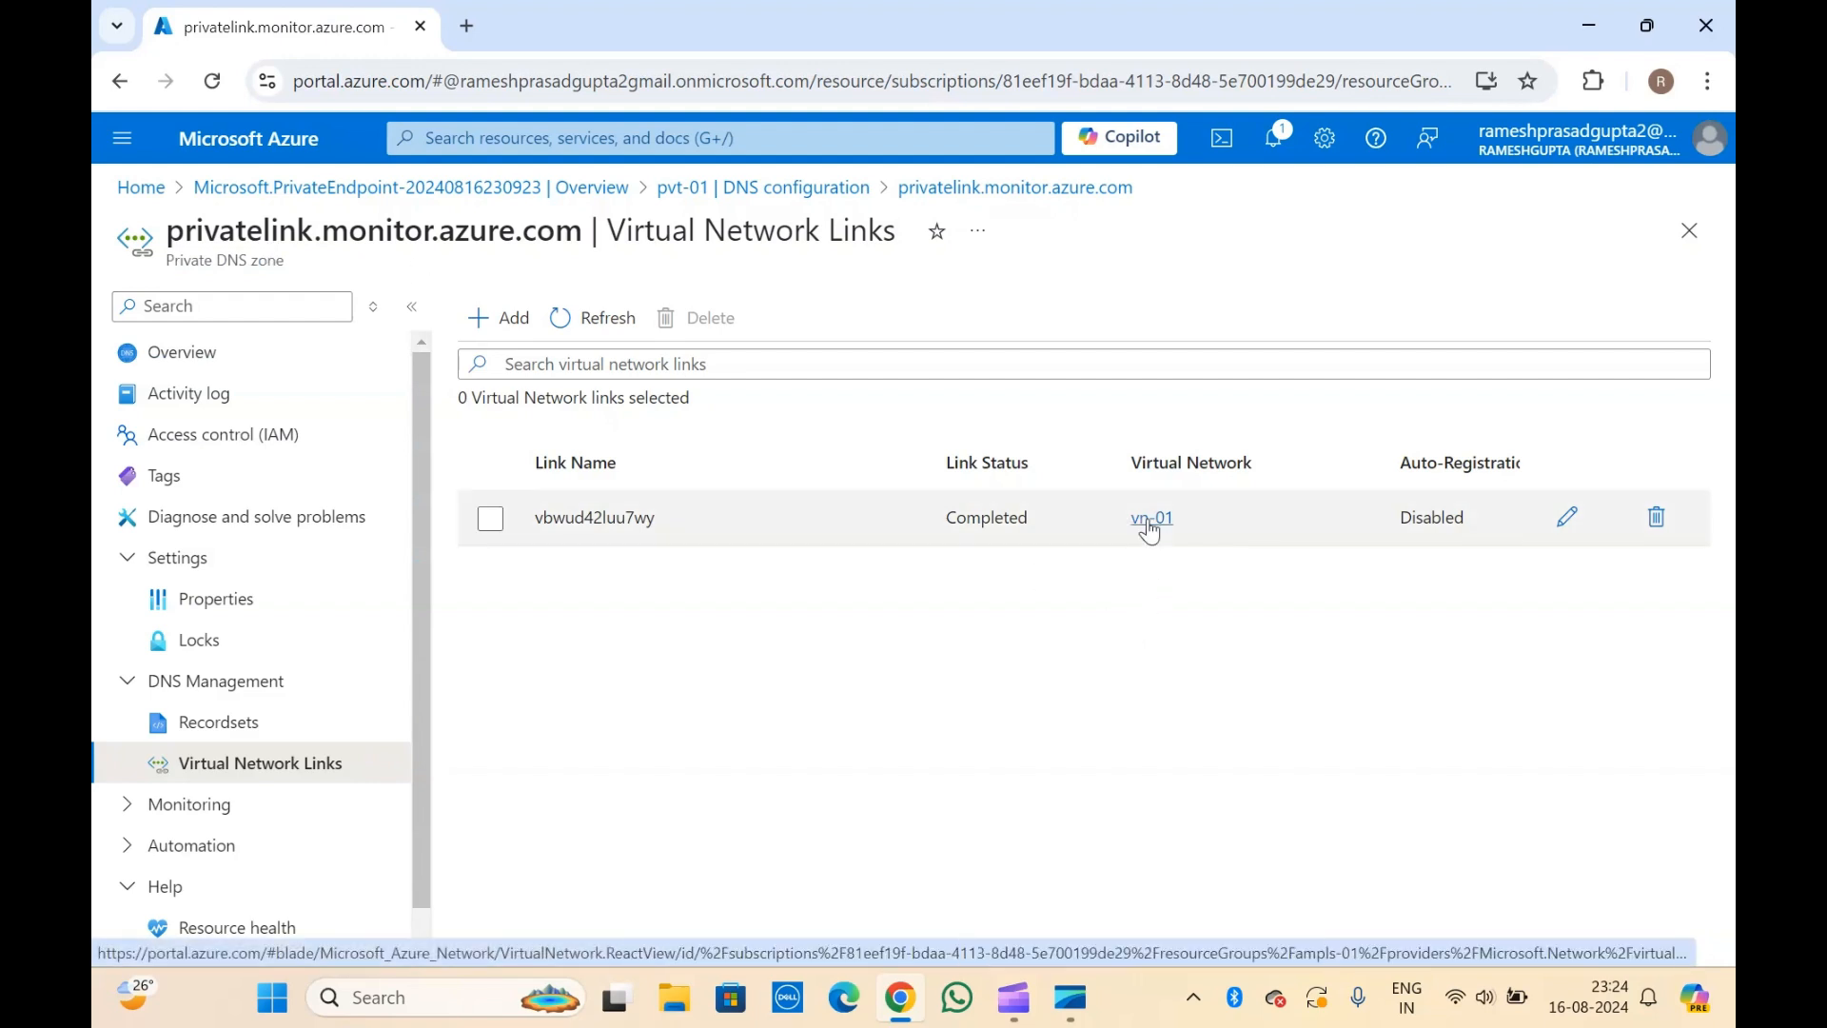
pyautogui.click(333, 302)
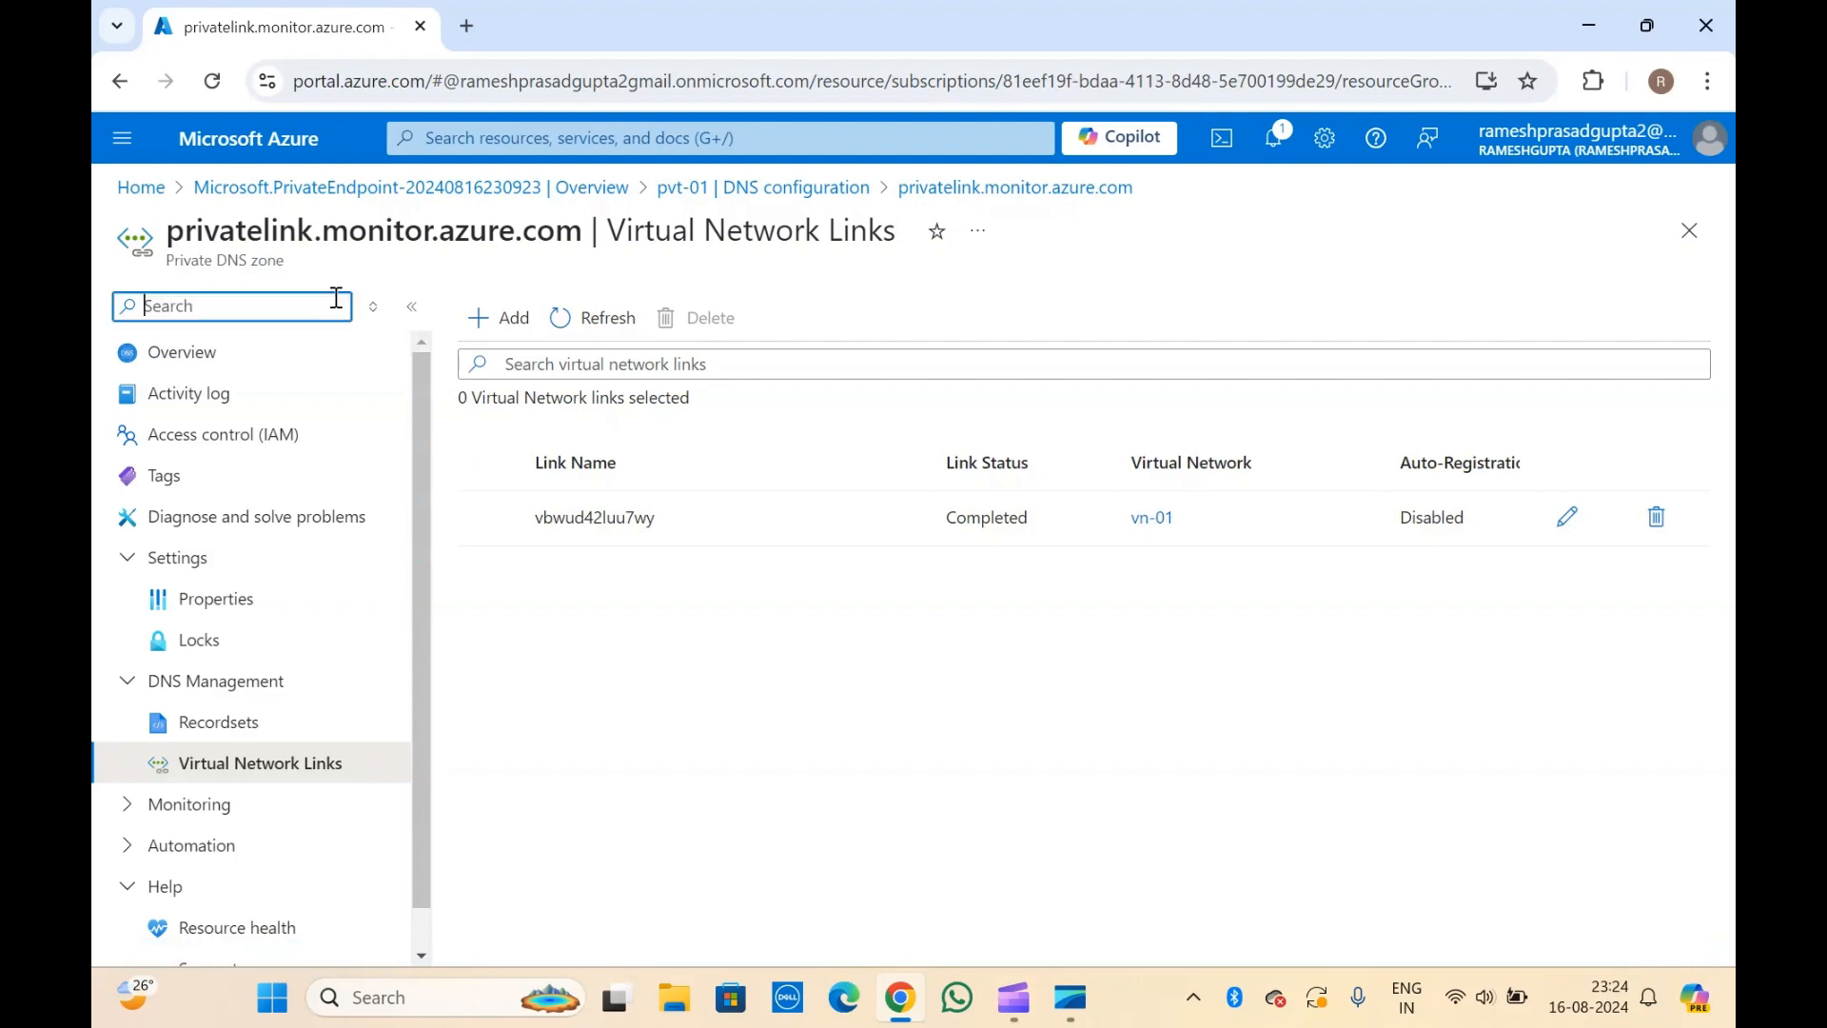
# Return to the DNS configuration of private endpoint pvt-01 and look over its private DNS integration and configuration list.
pyautogui.click(333, 303)
pyautogui.click(419, 265)
pyautogui.click(798, 190)
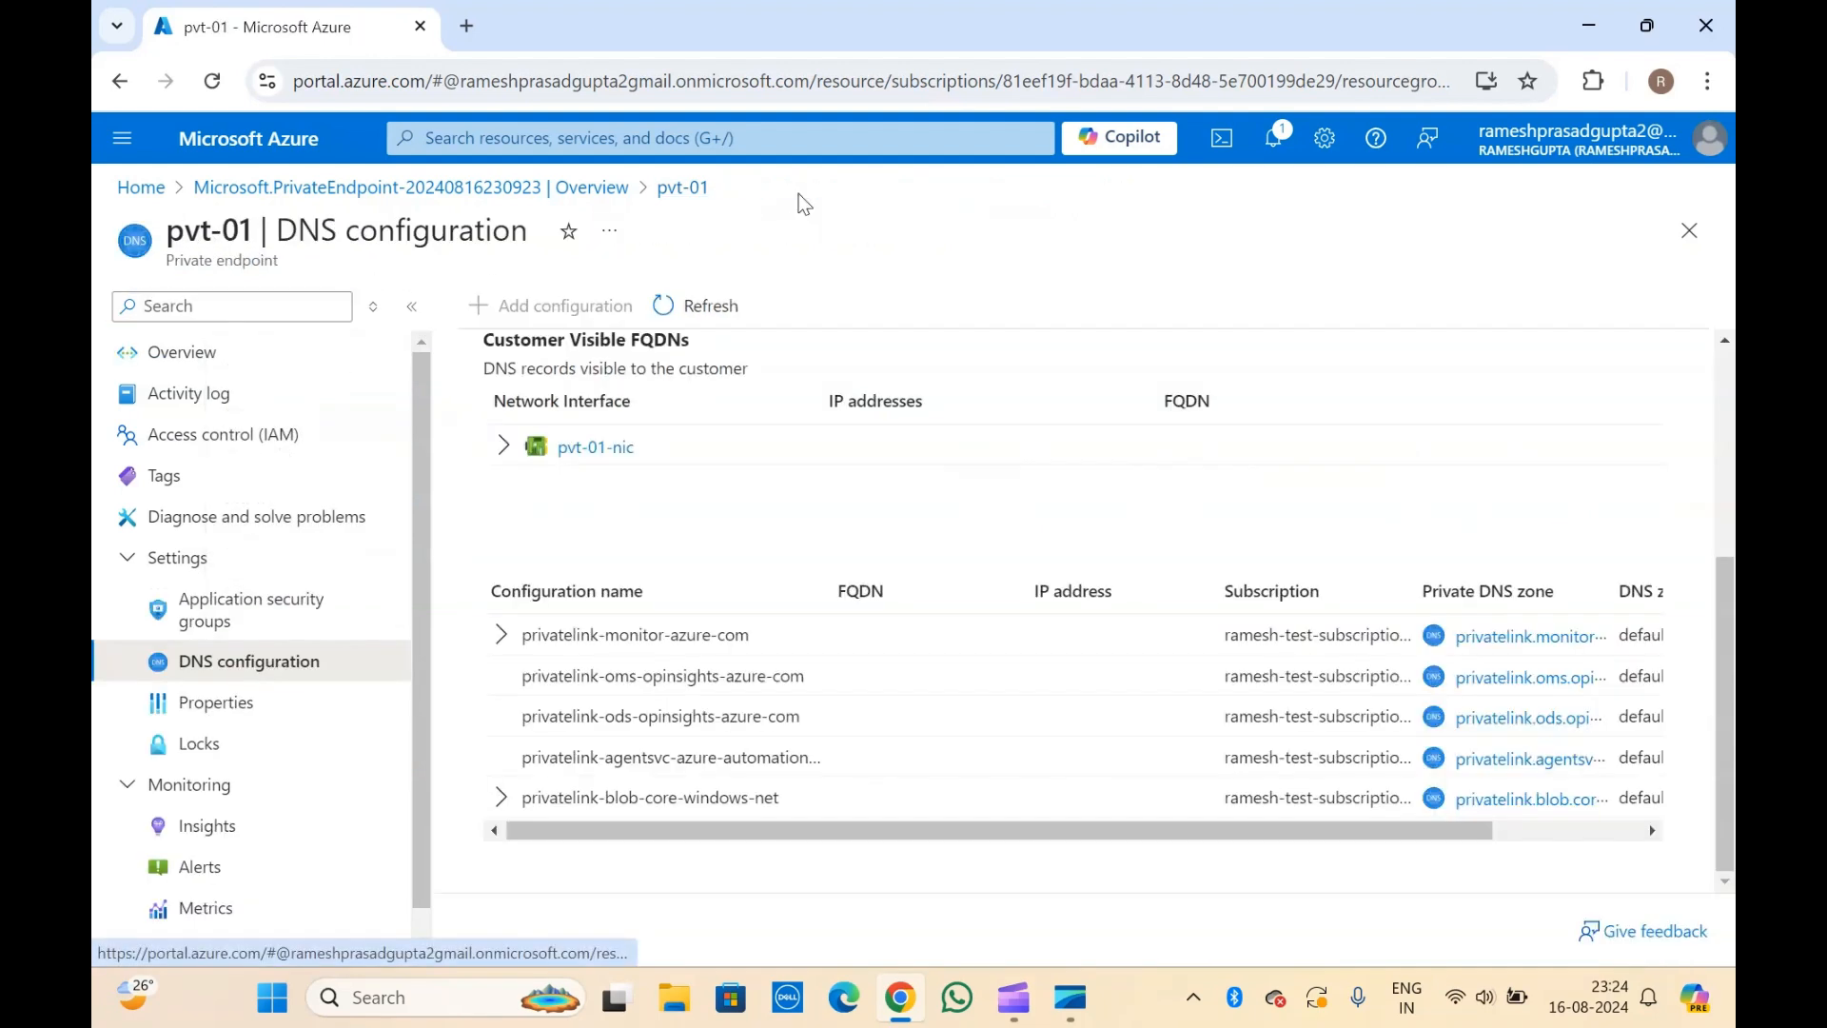
pyautogui.scroll(4, 747, 603)
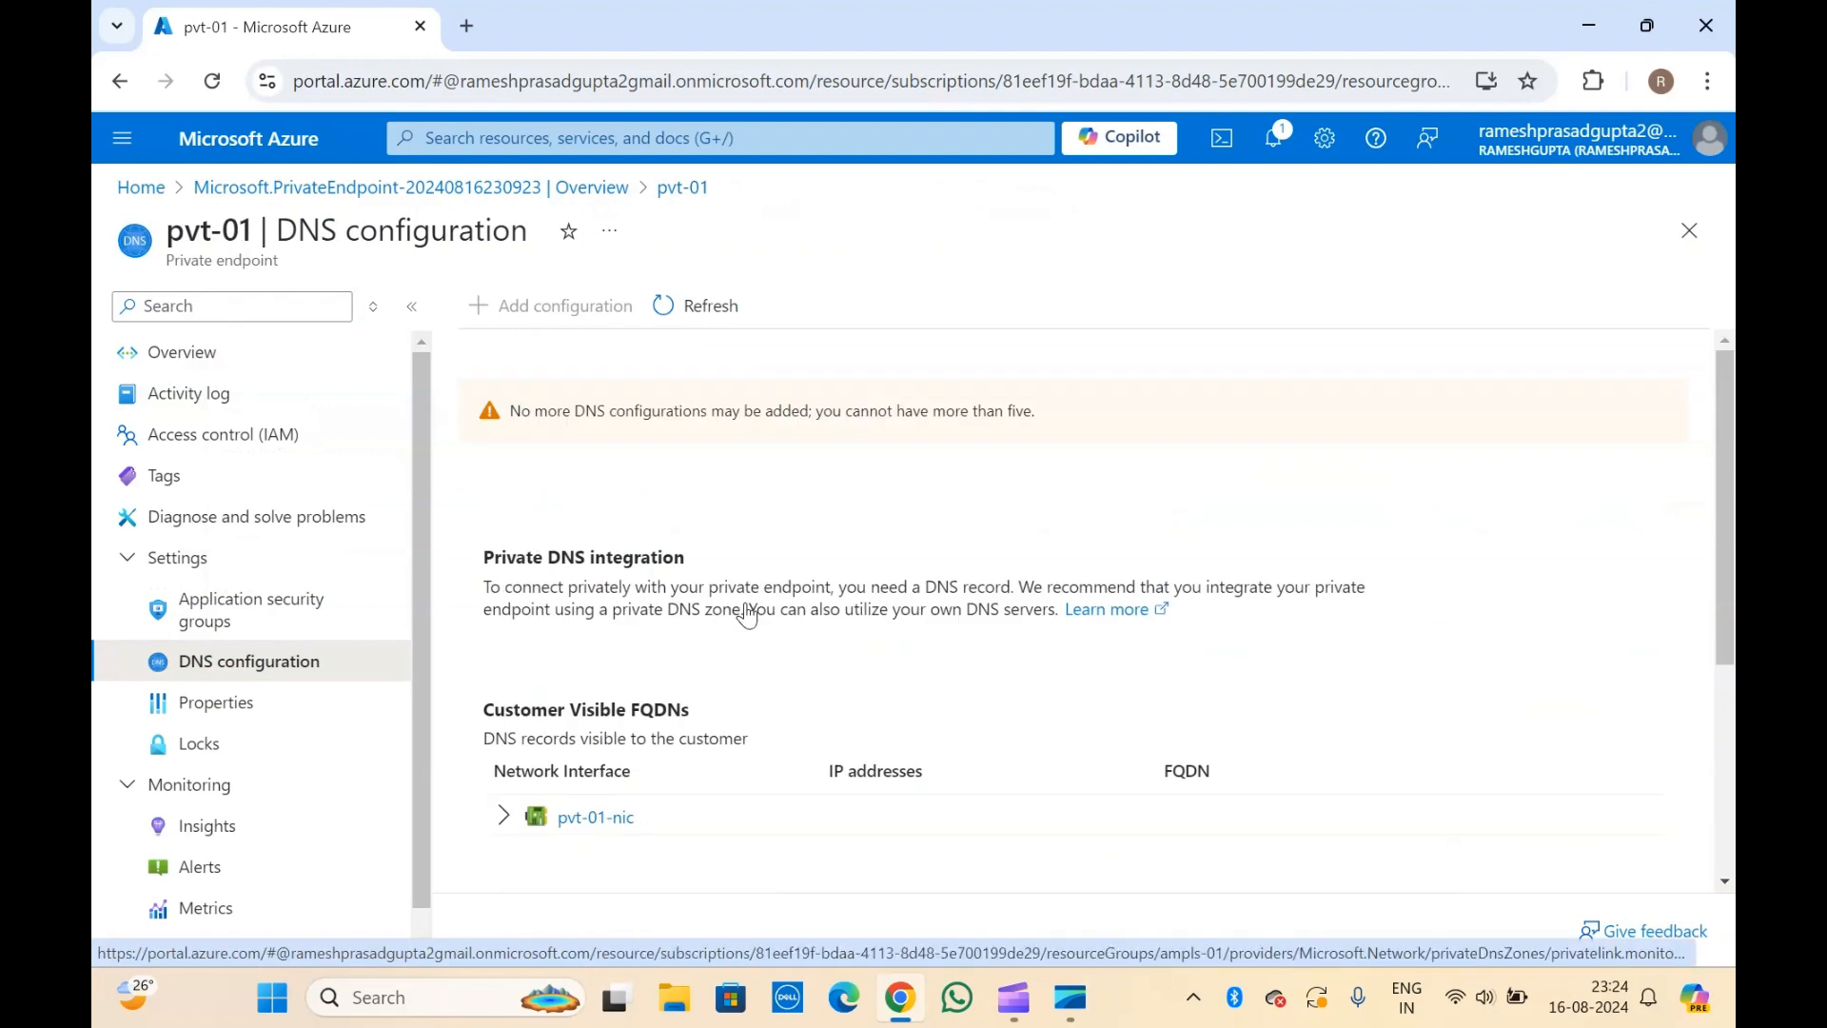
pyautogui.scroll(-4, 748, 603)
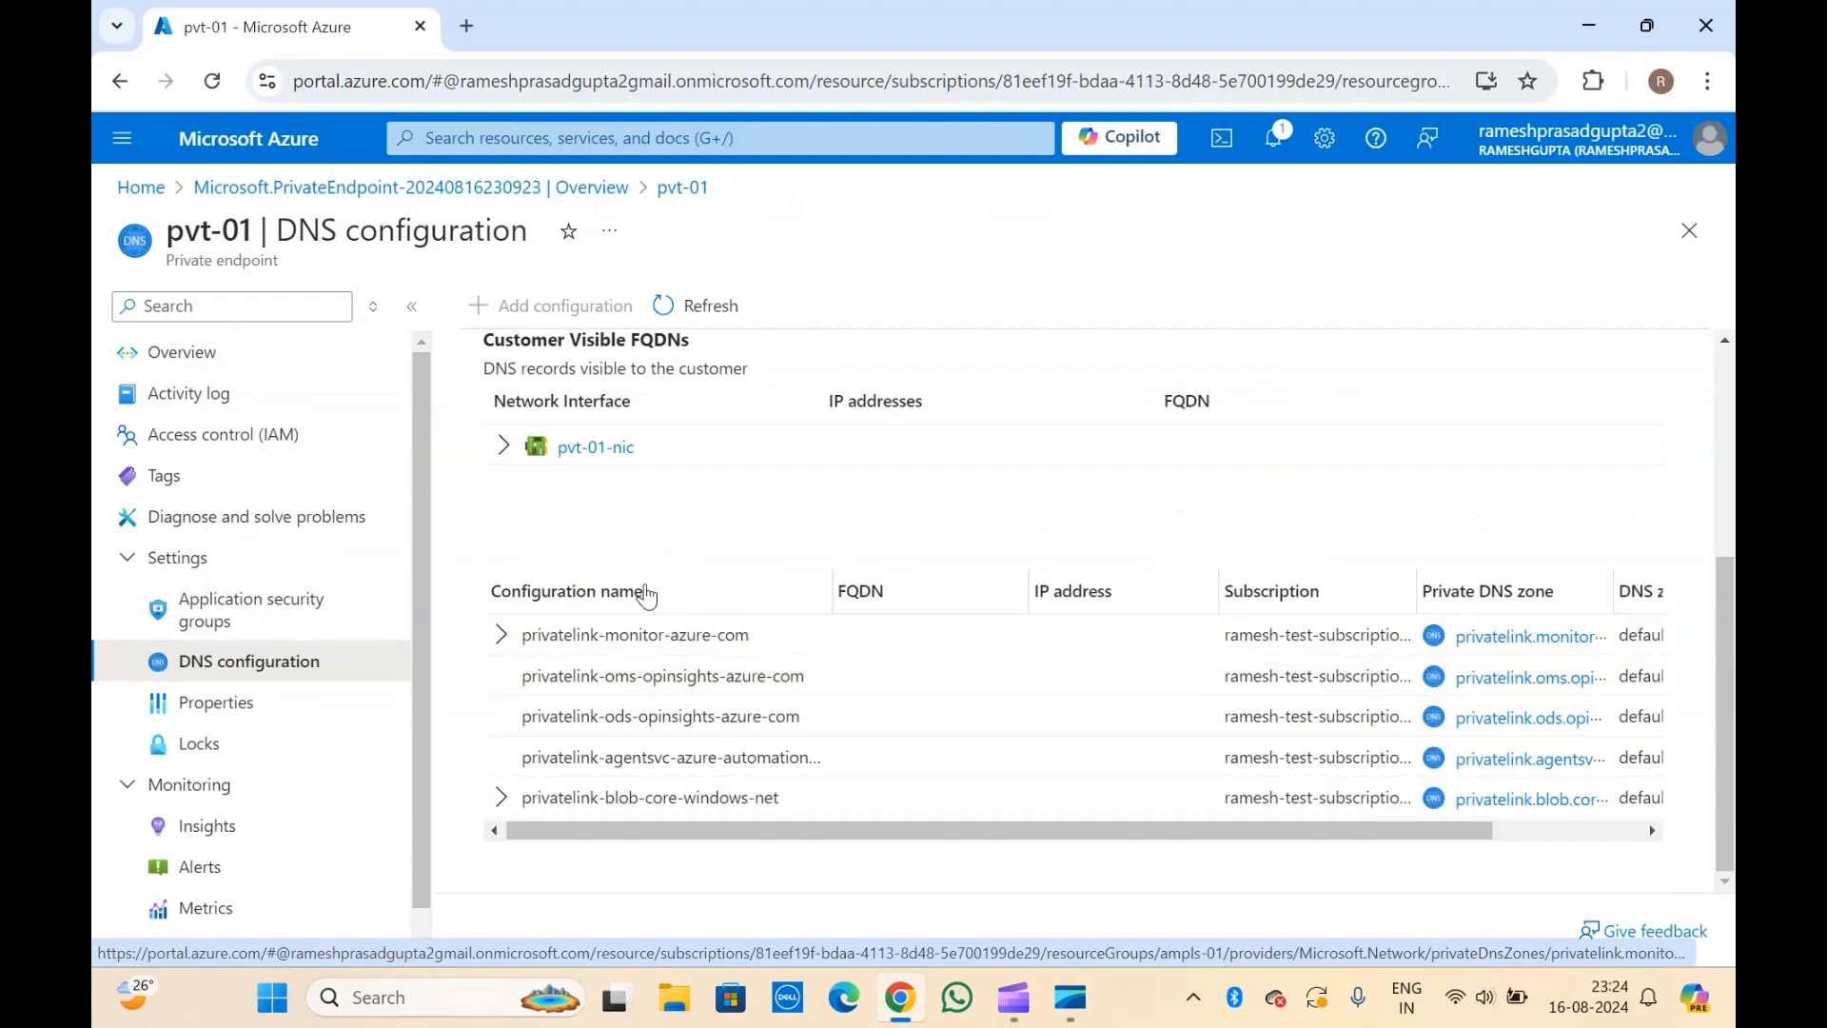
pyautogui.scroll(4, 647, 595)
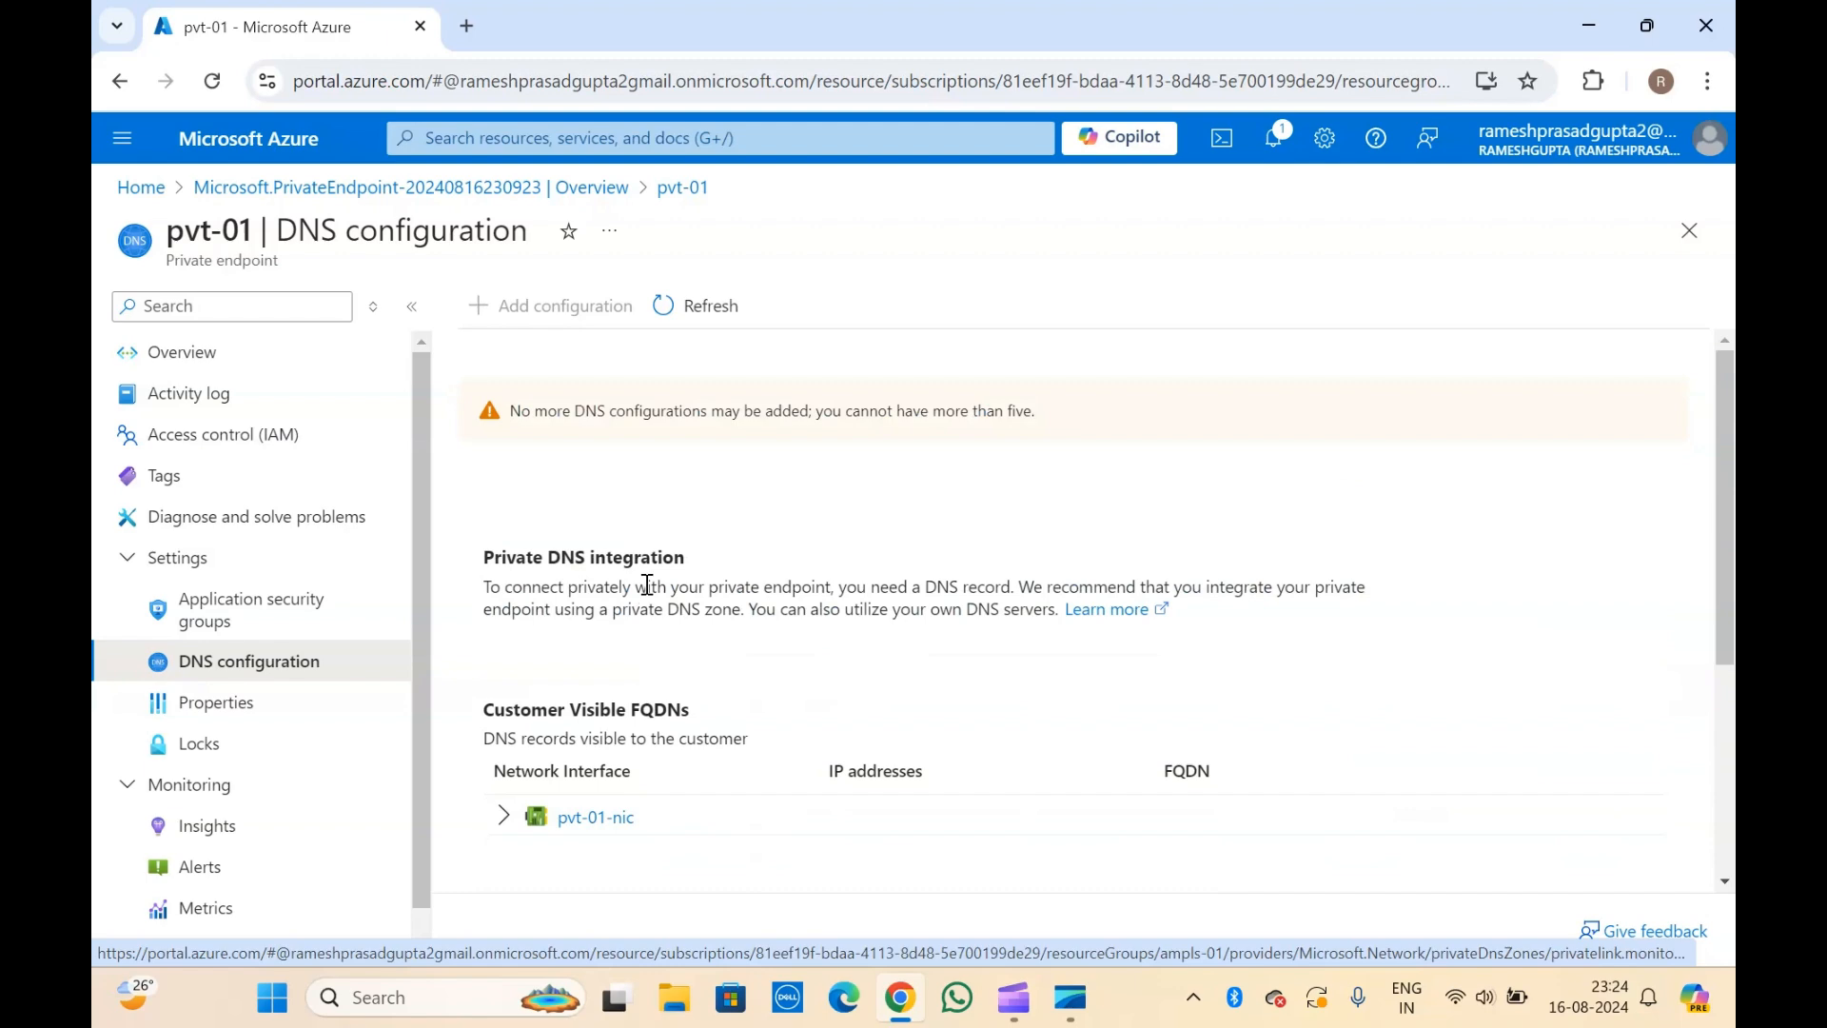
# Go back through the private endpoint deployment overview to the portal home and open the ampls-01 resource group.
pyautogui.click(547, 188)
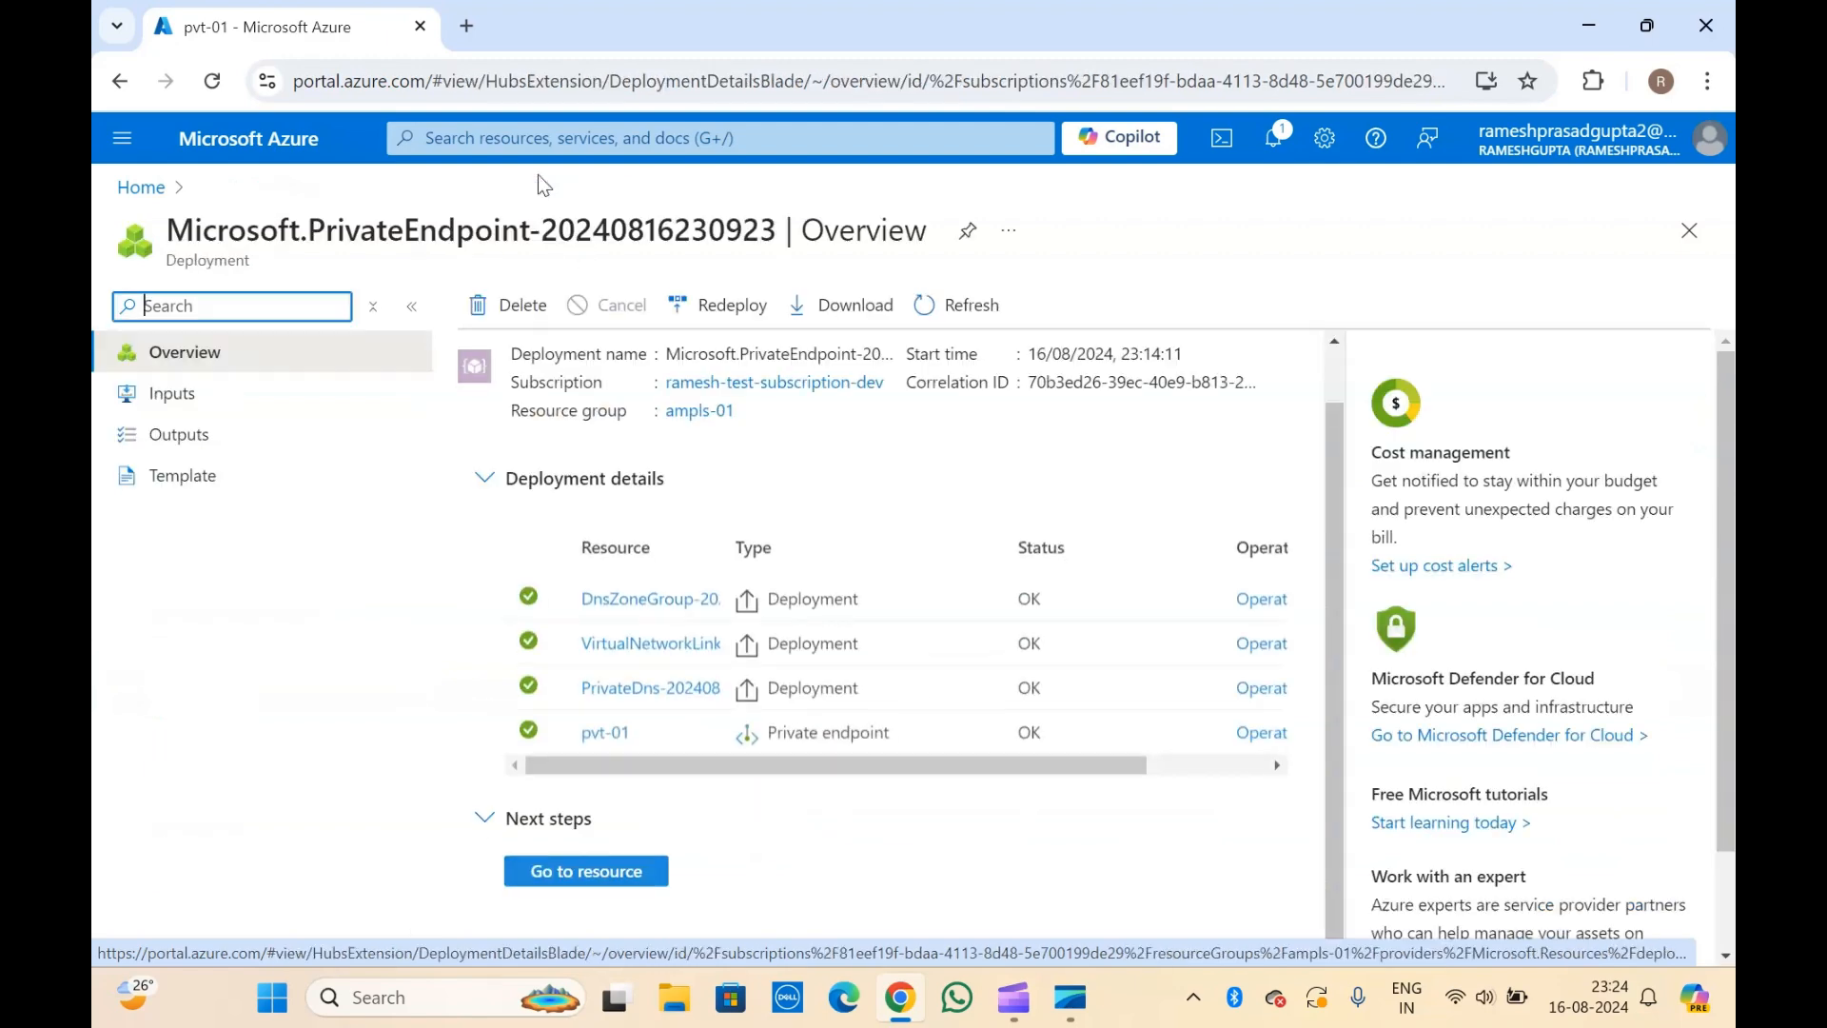
pyautogui.click(138, 188)
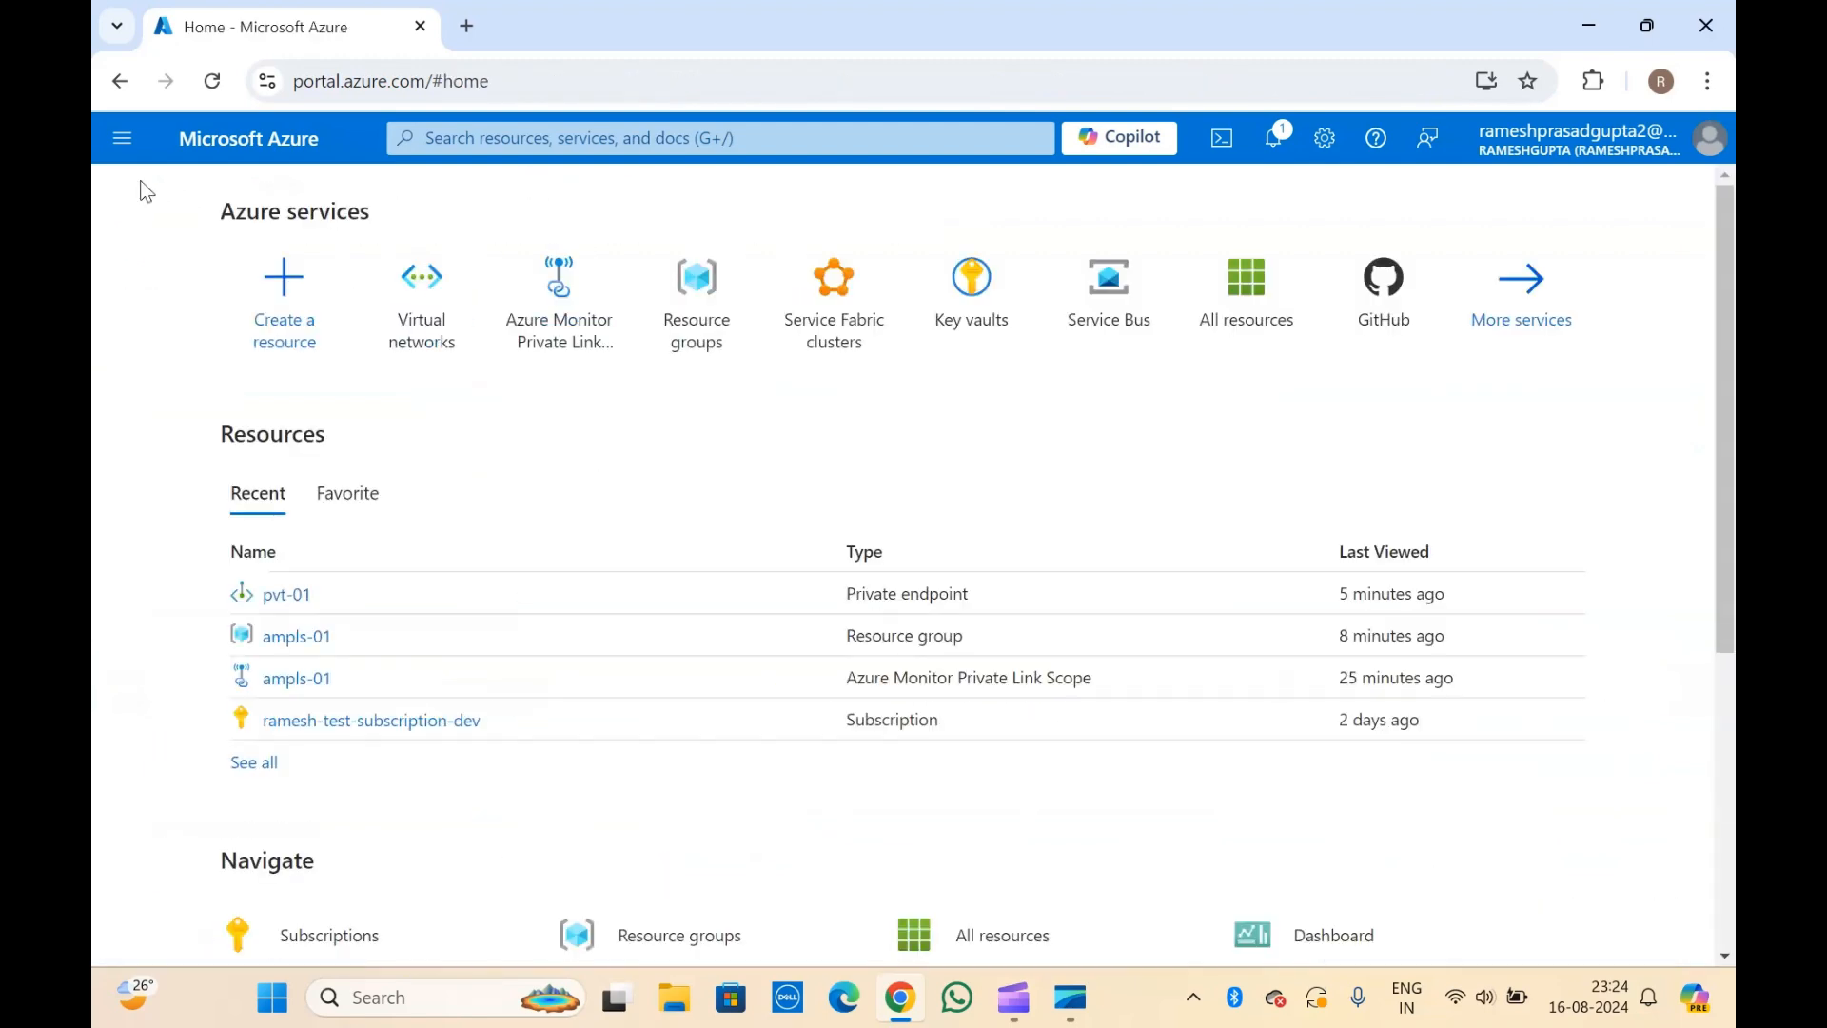
pyautogui.click(295, 638)
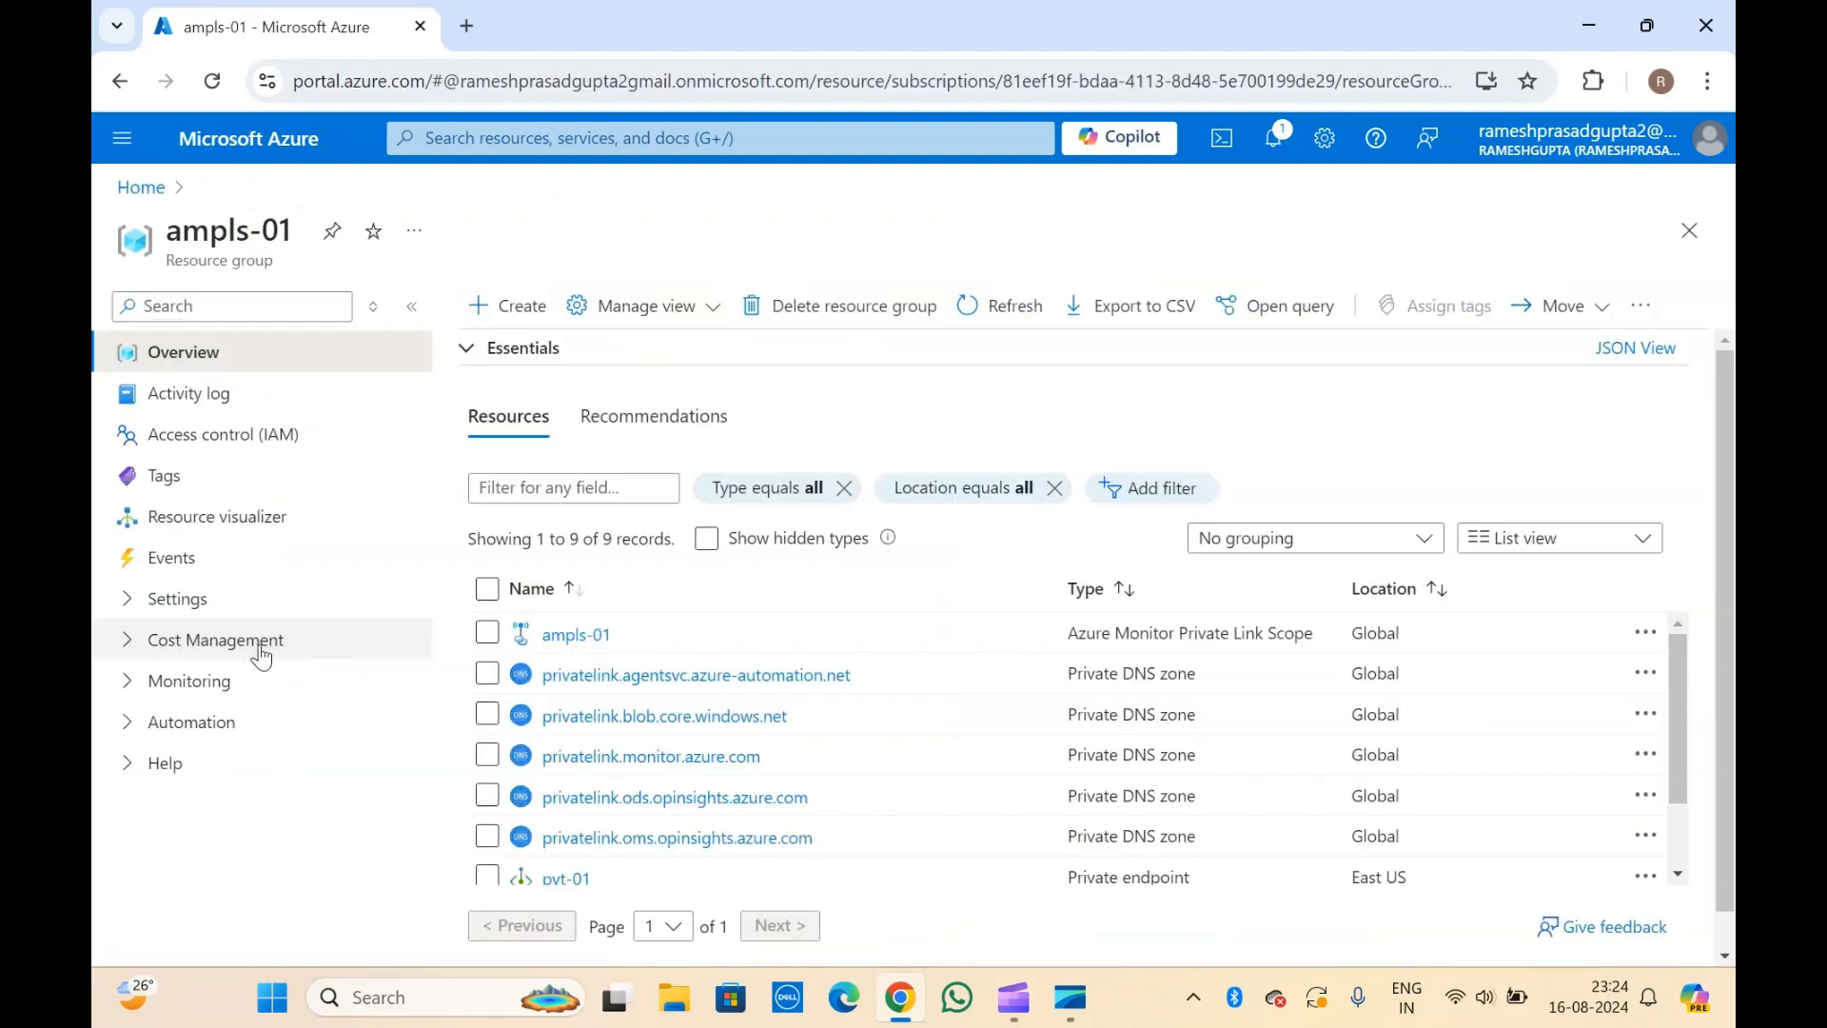
pyautogui.click(141, 601)
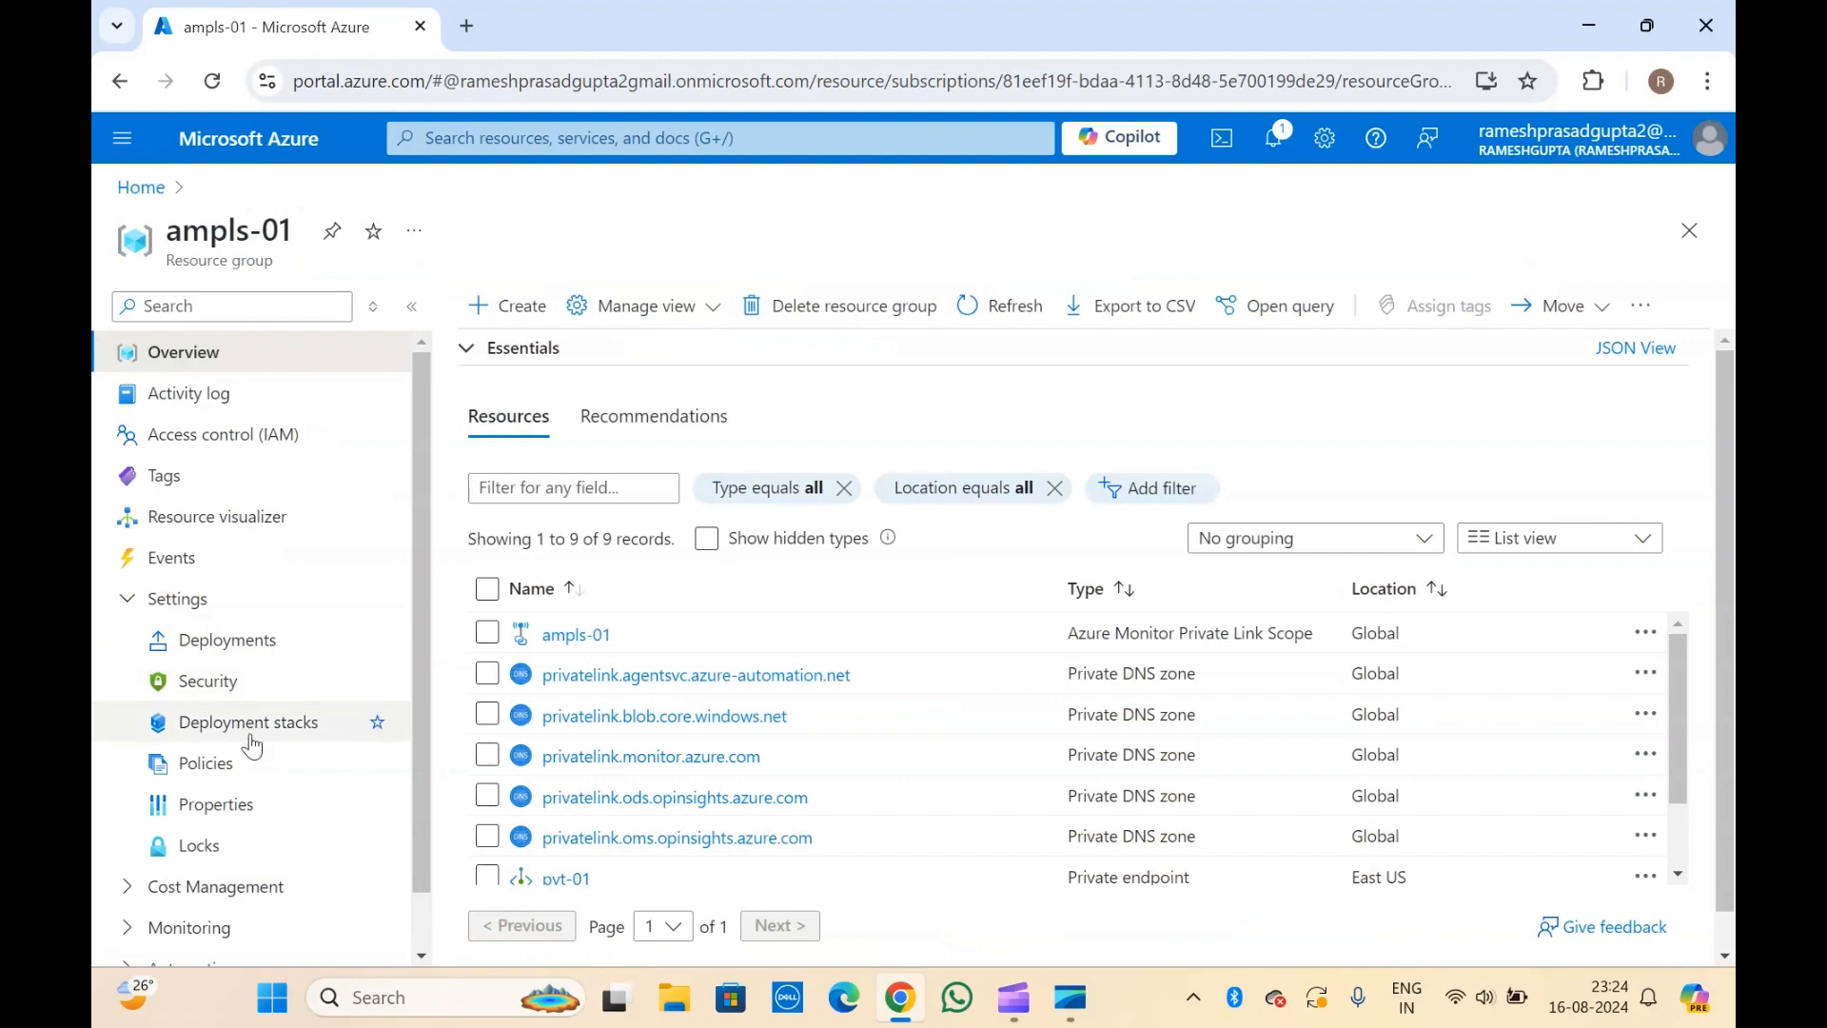
pyautogui.click(128, 886)
pyautogui.scroll(-3, 125, 894)
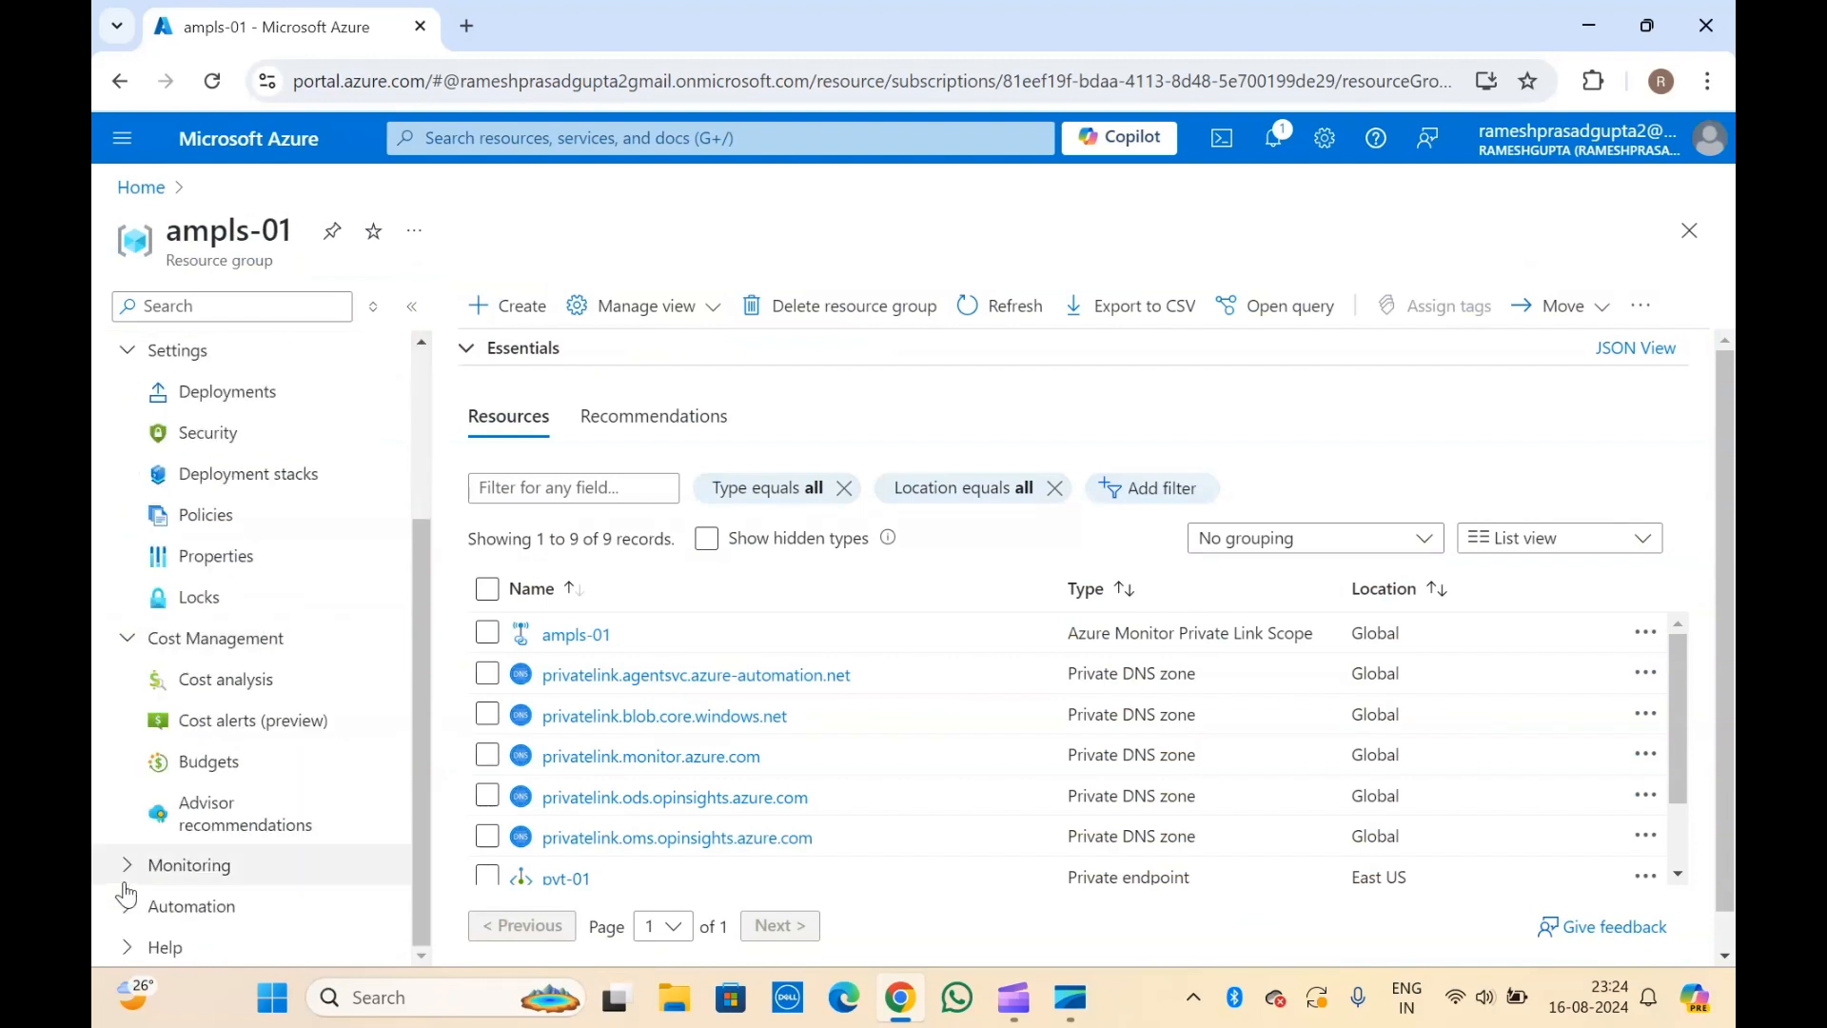
pyautogui.scroll(3, 128, 885)
# Open the ampls-01 Azure Monitor Private Link Scope and view its private endpoint connections and its Azure Monitor resources.
pyautogui.click(596, 636)
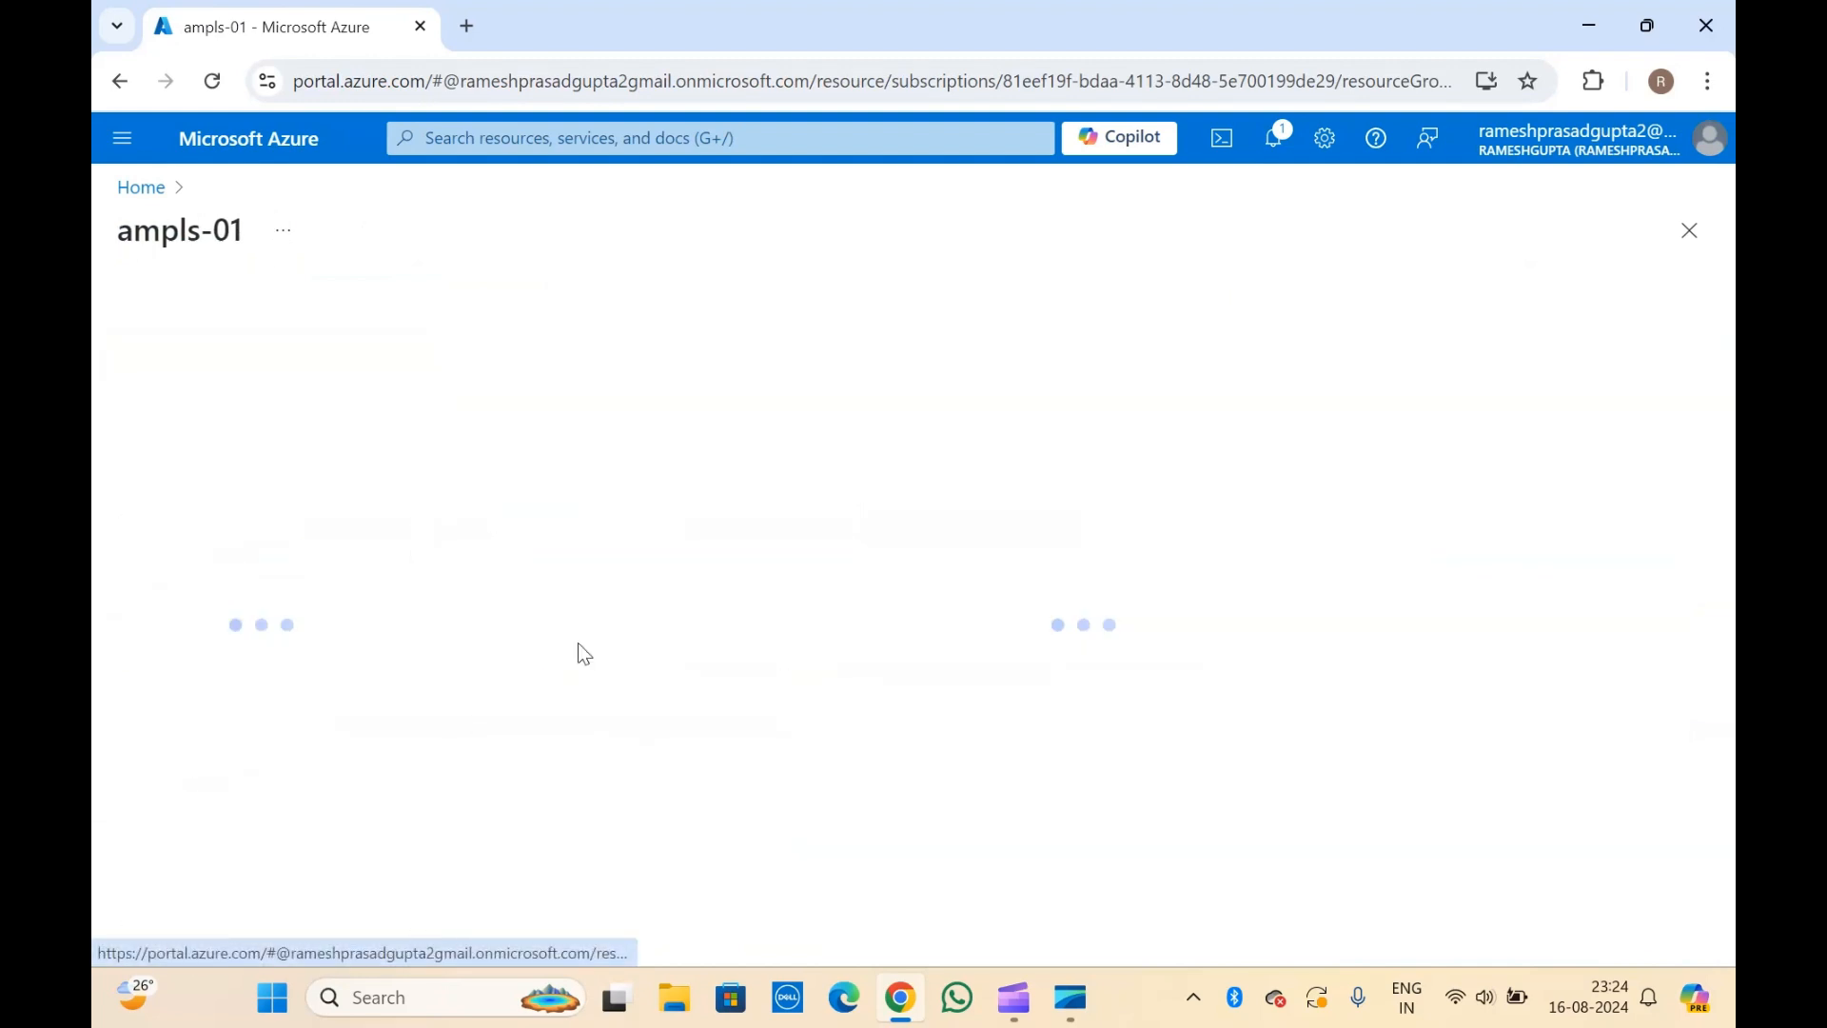
pyautogui.click(242, 633)
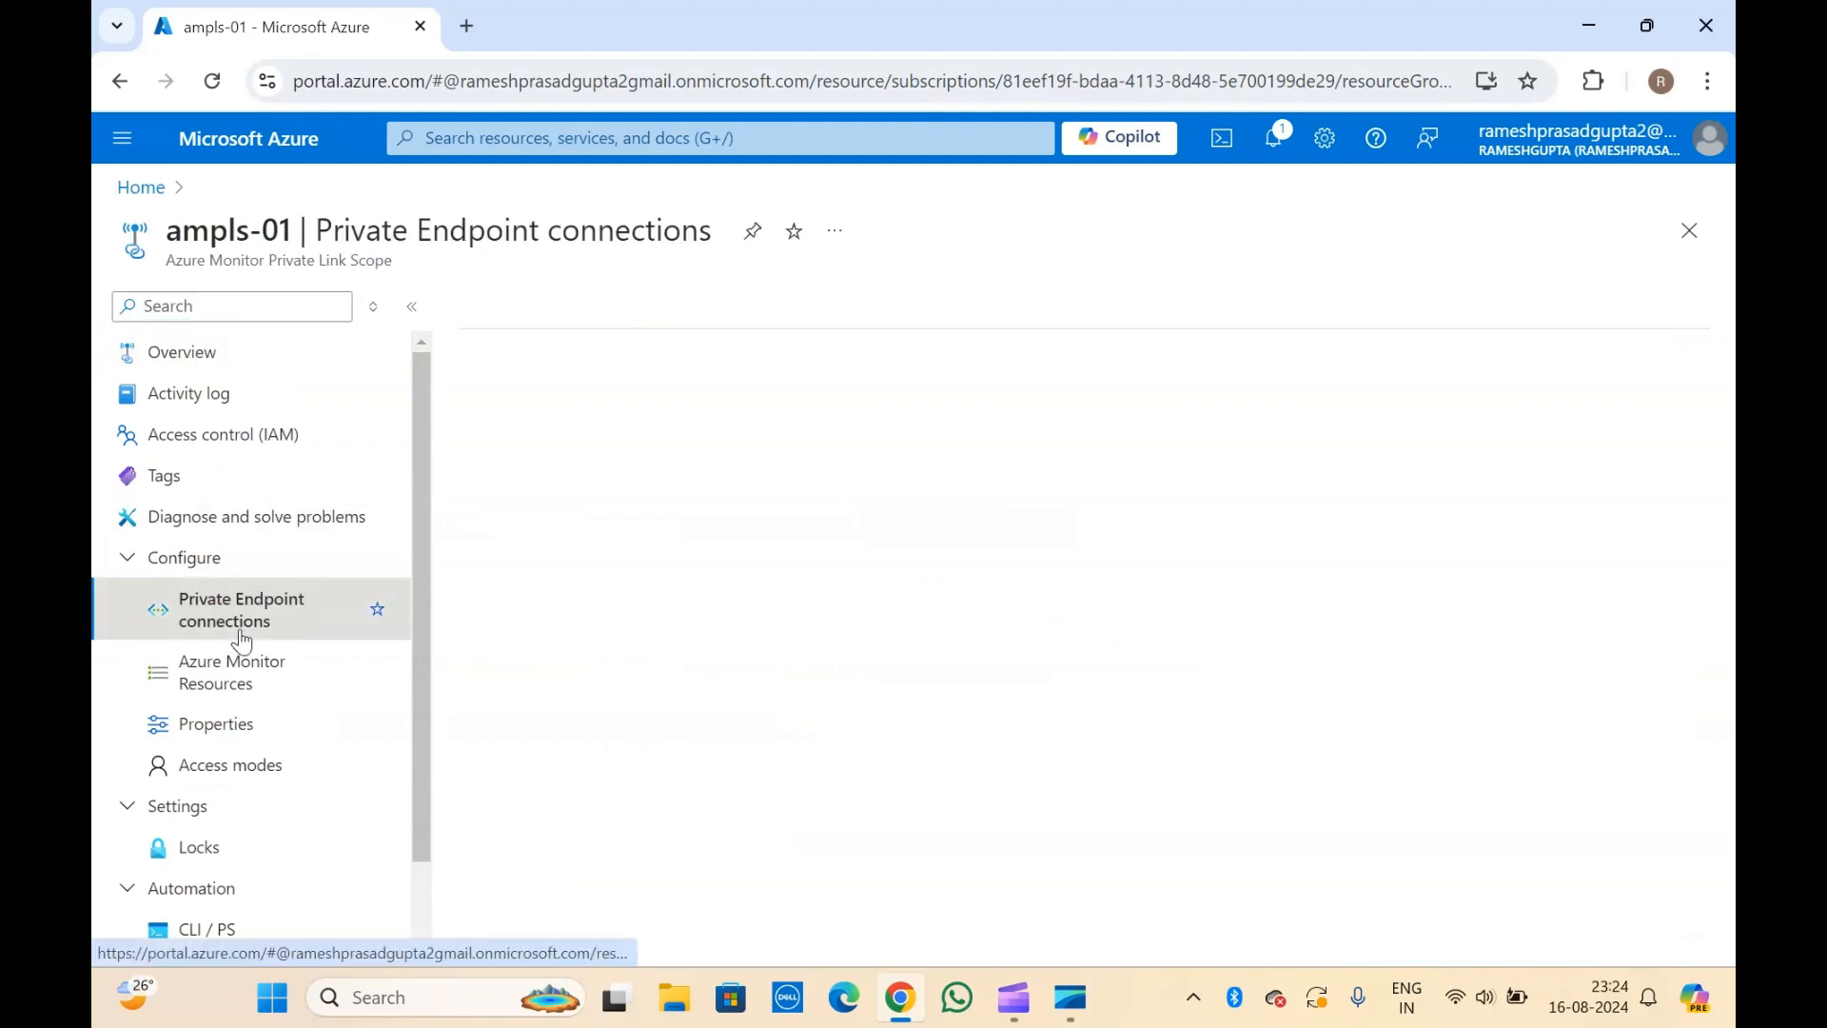
pyautogui.click(246, 703)
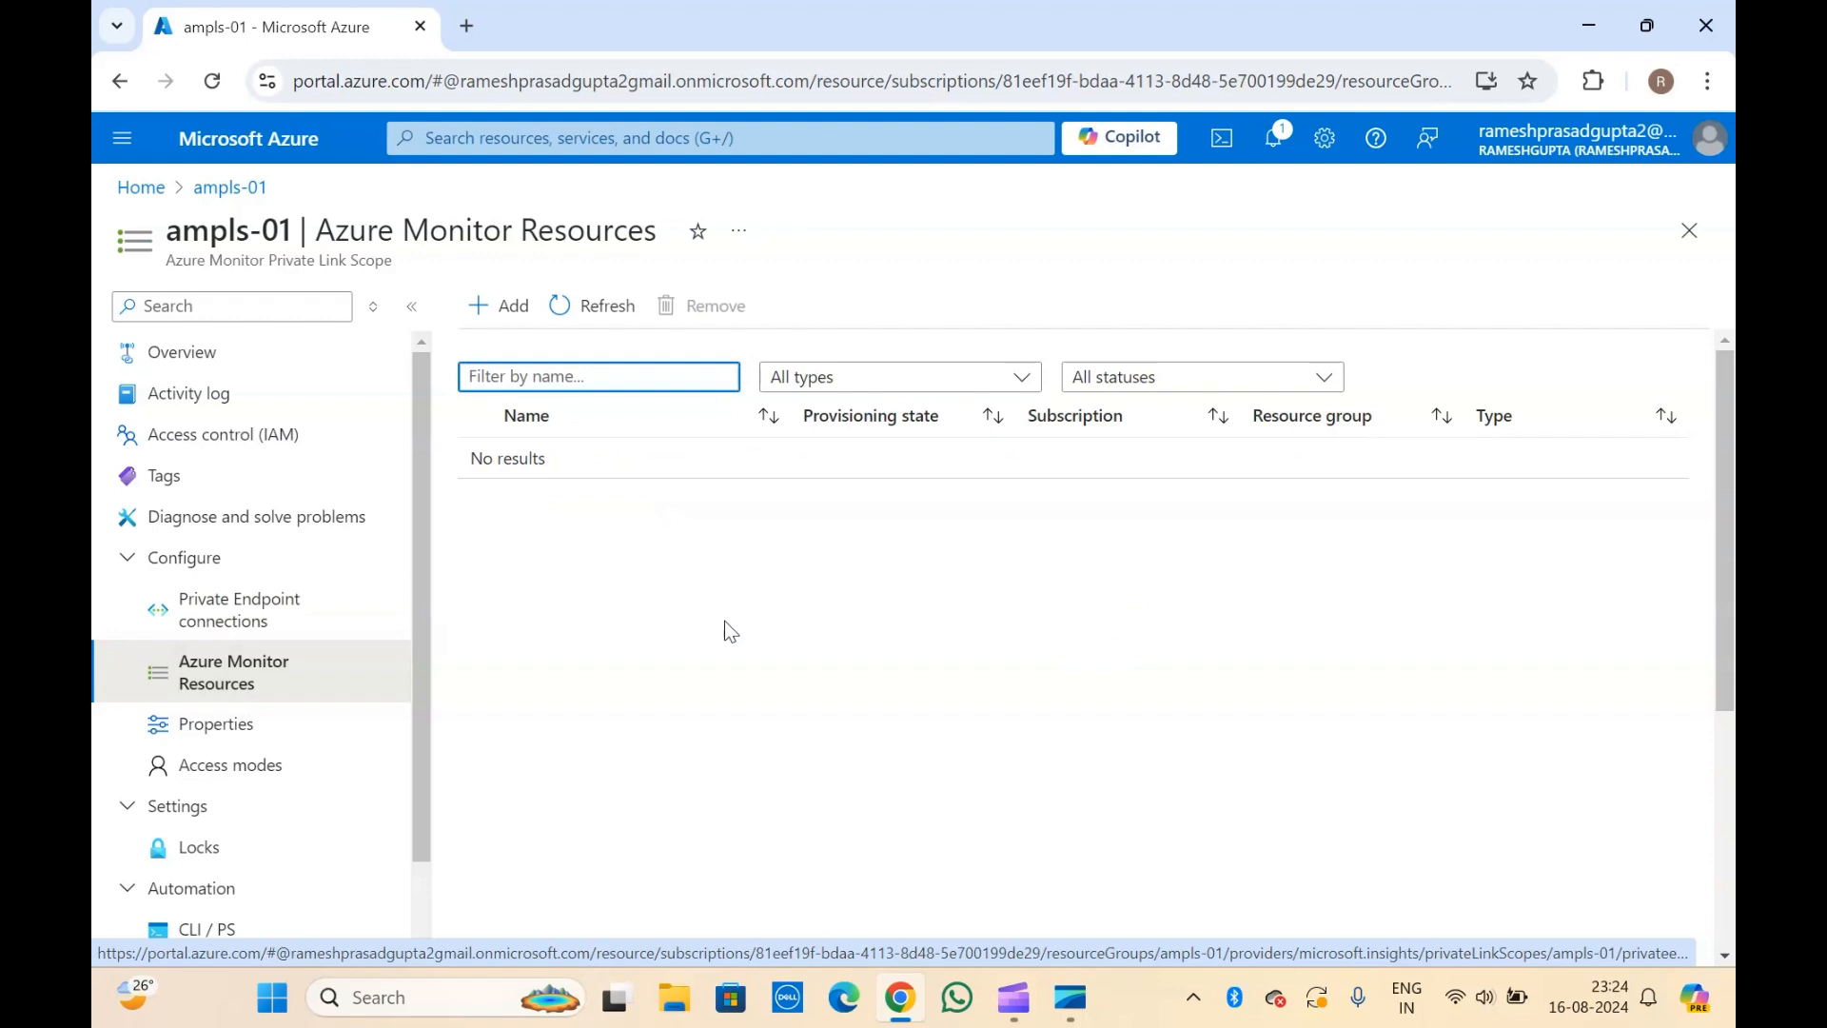
pyautogui.scroll(-1, 285, 638)
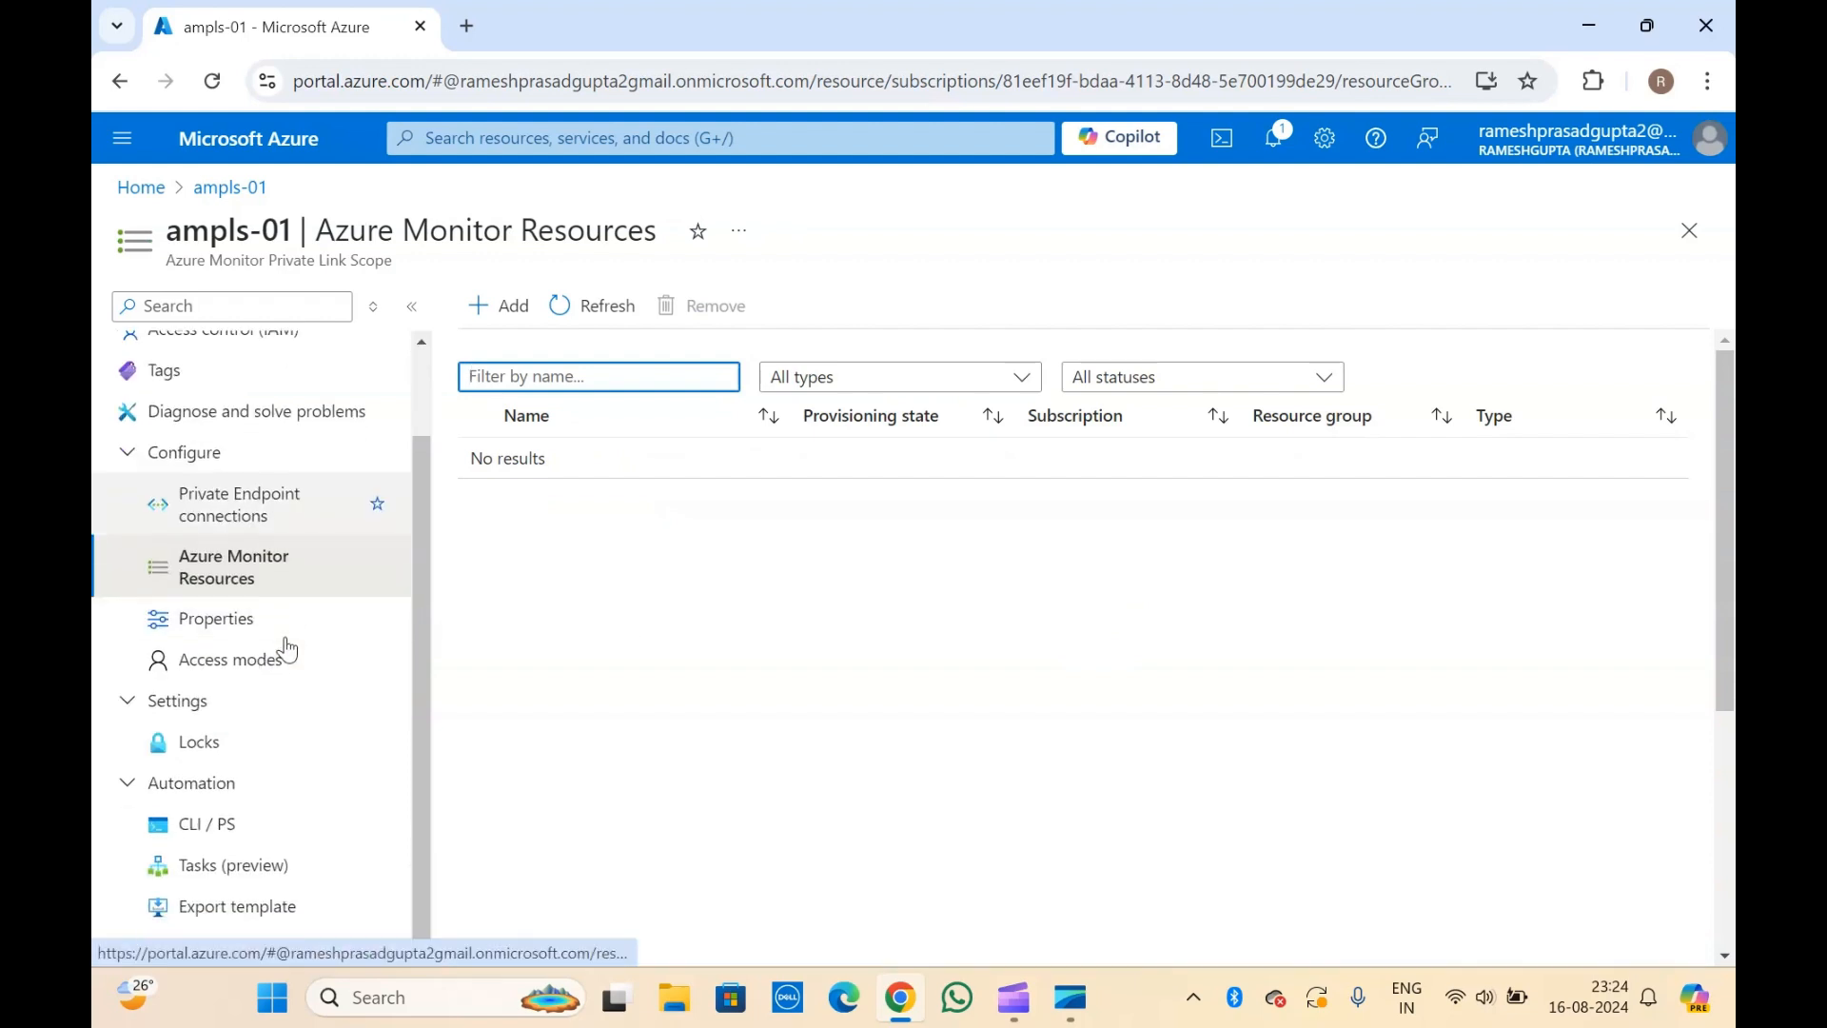
pyautogui.click(681, 684)
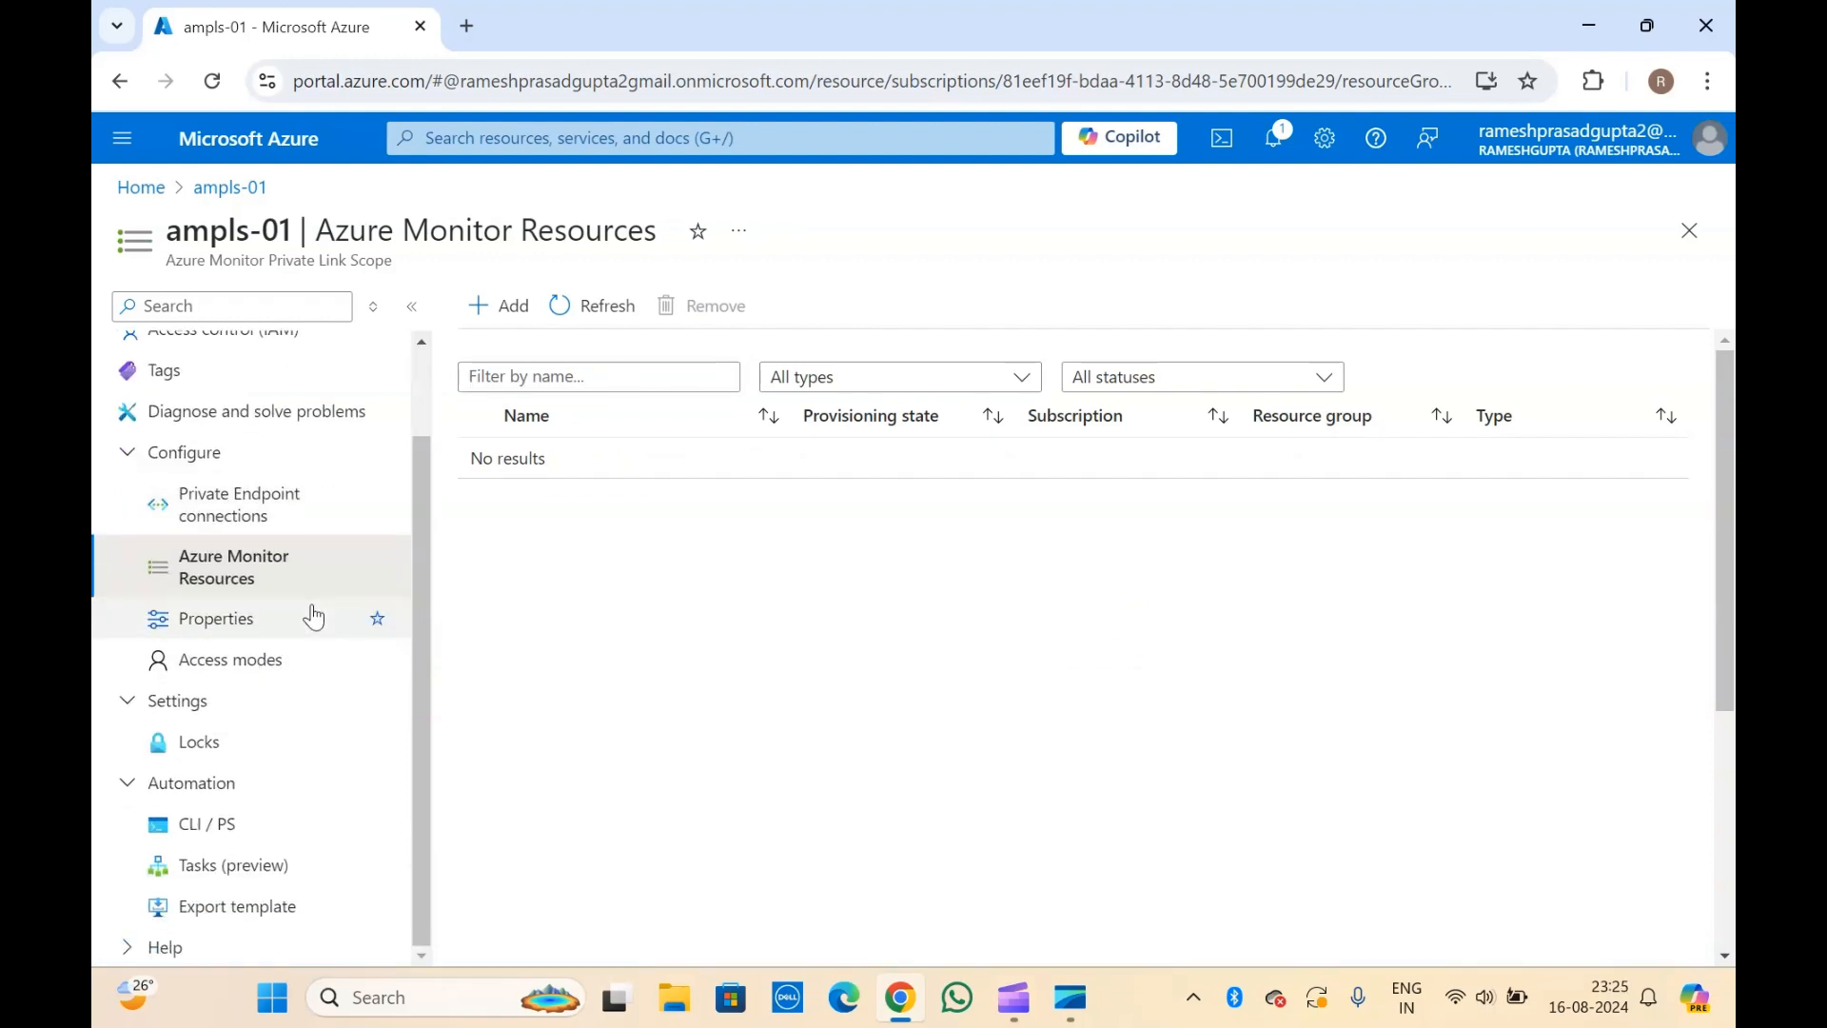
pyautogui.scroll(1, 313, 614)
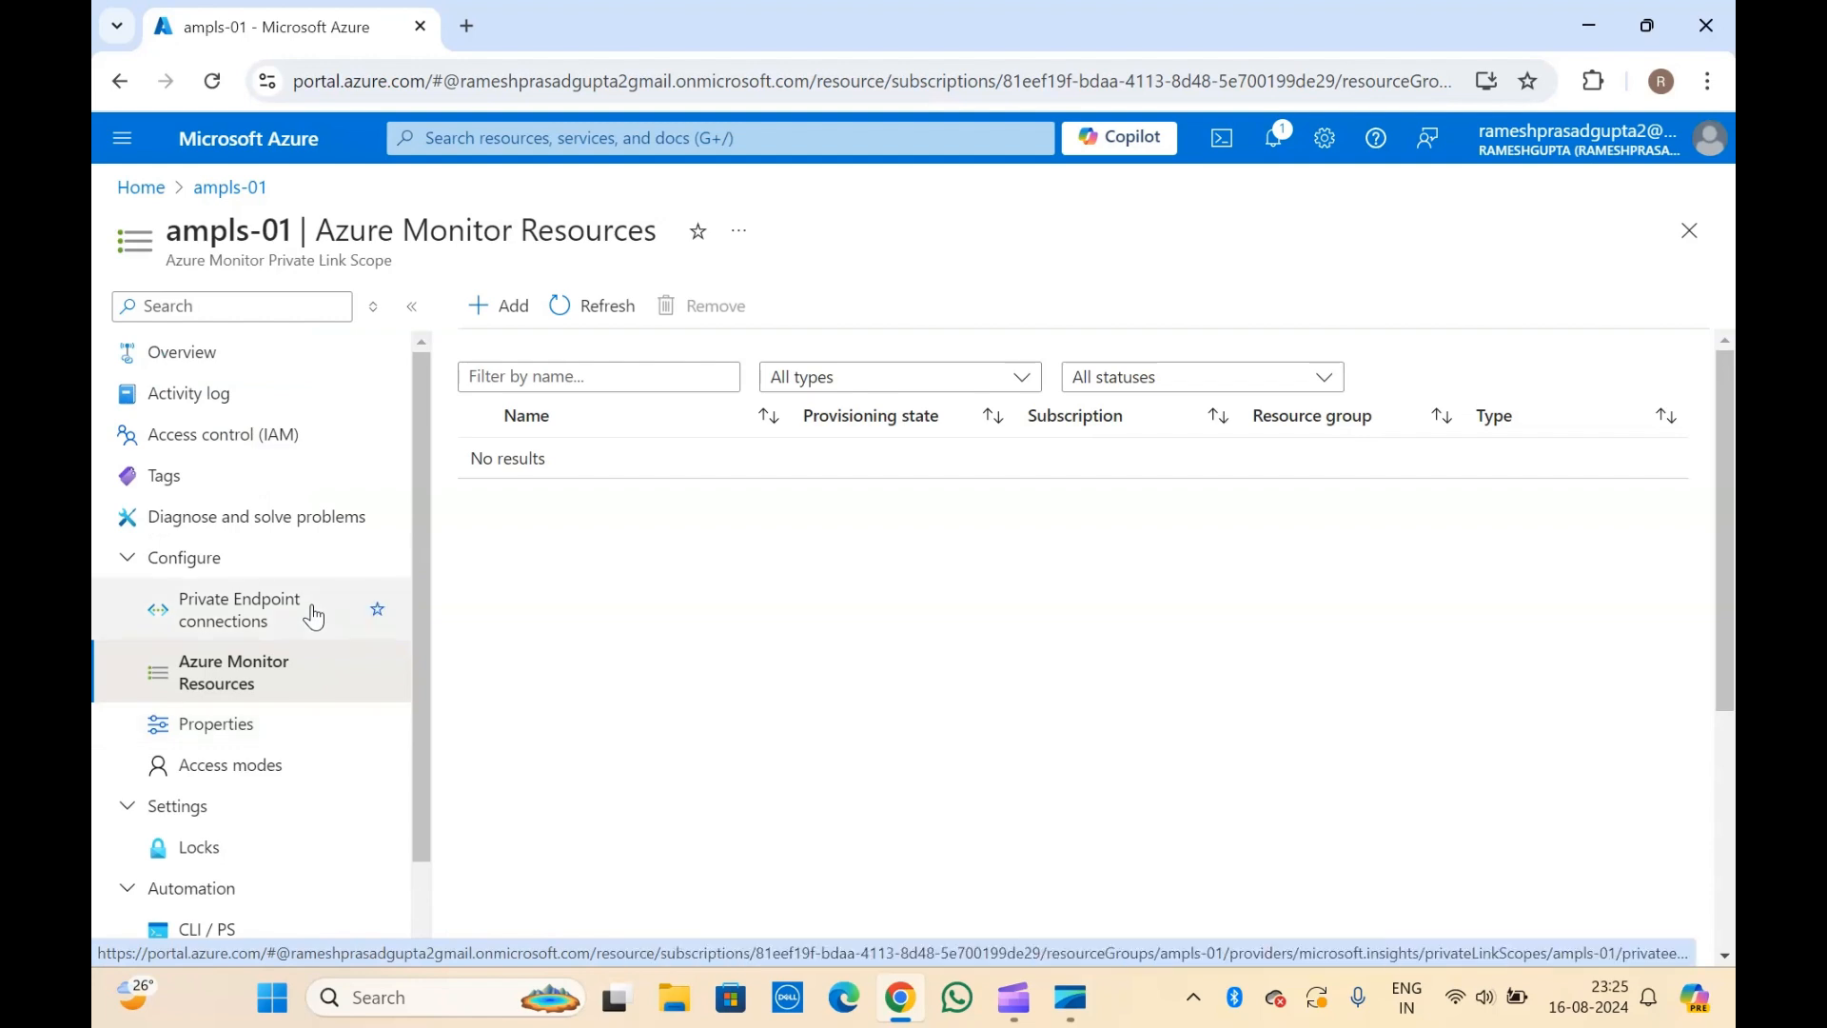